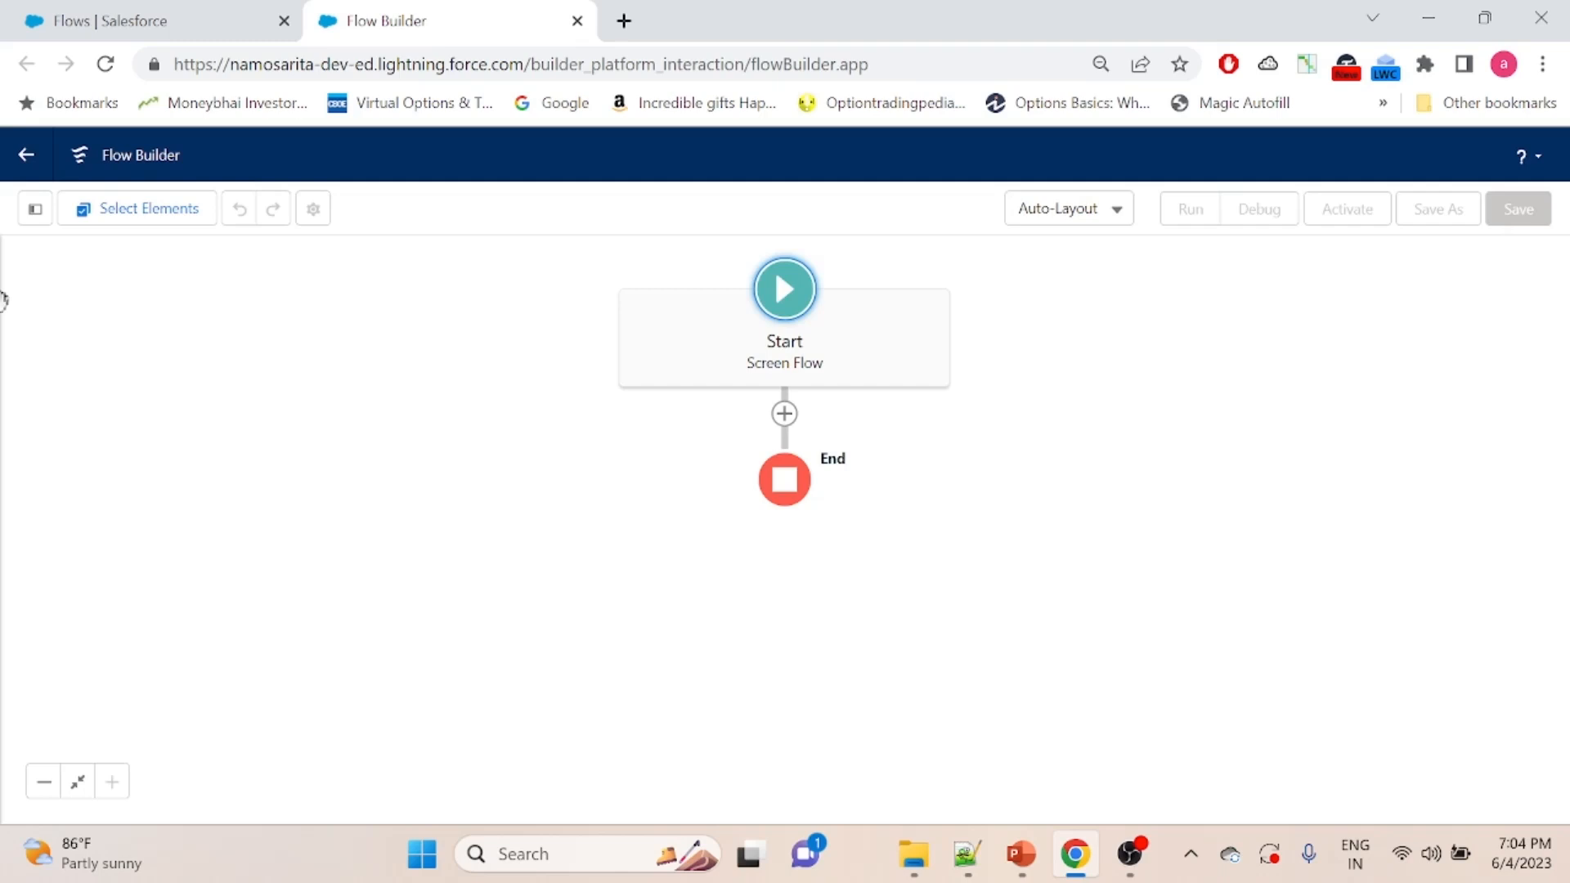
- Start a new flow resource of type Variable with the API name recordId
click(35, 210)
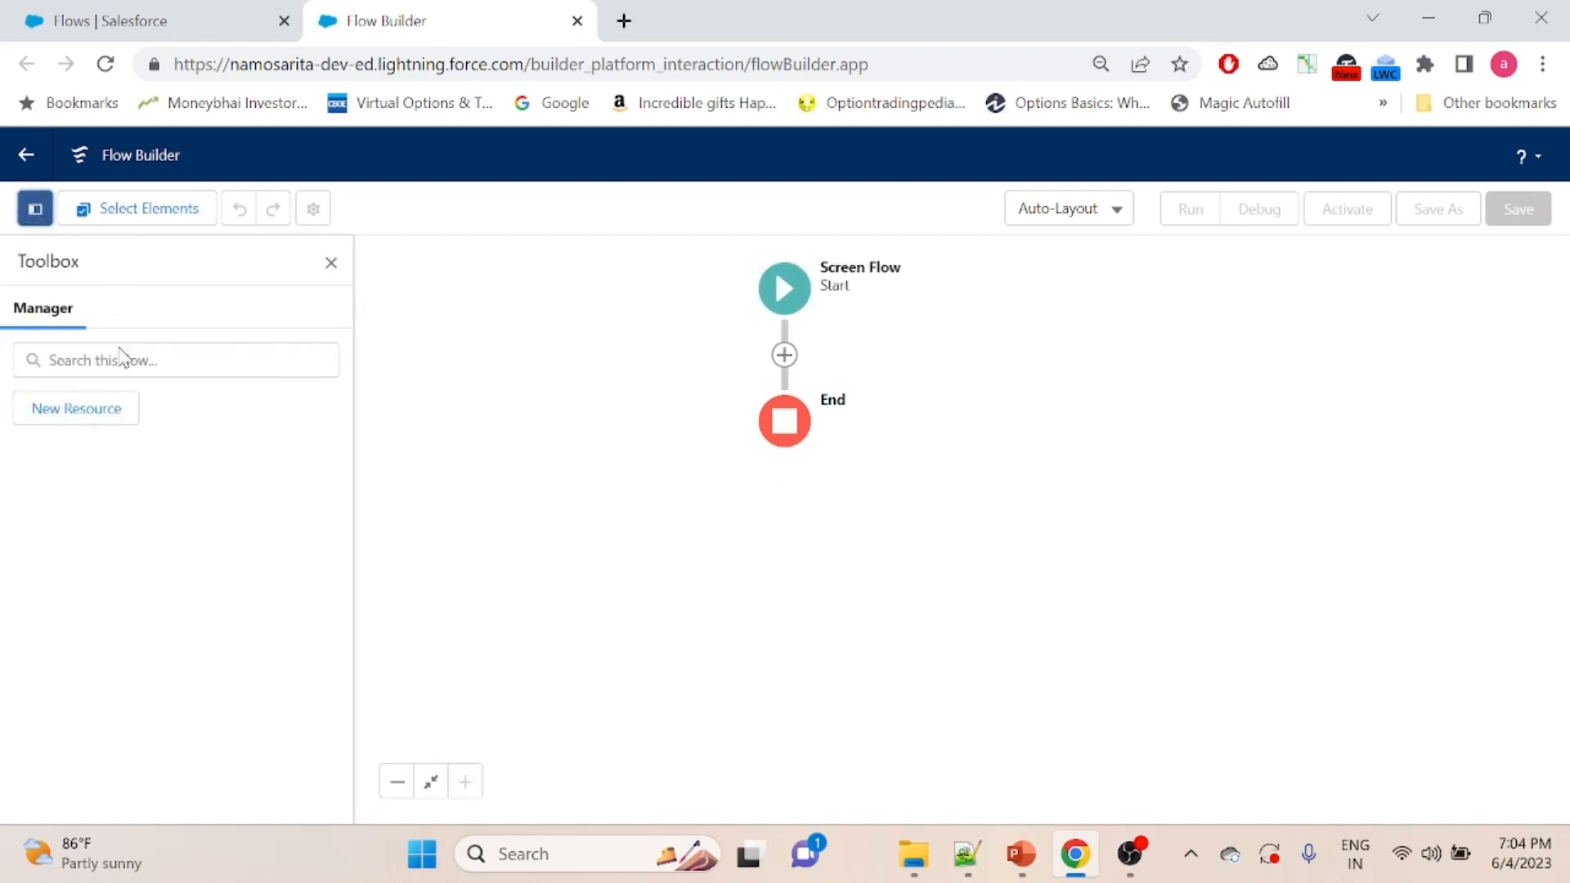
click(48, 409)
click(571, 380)
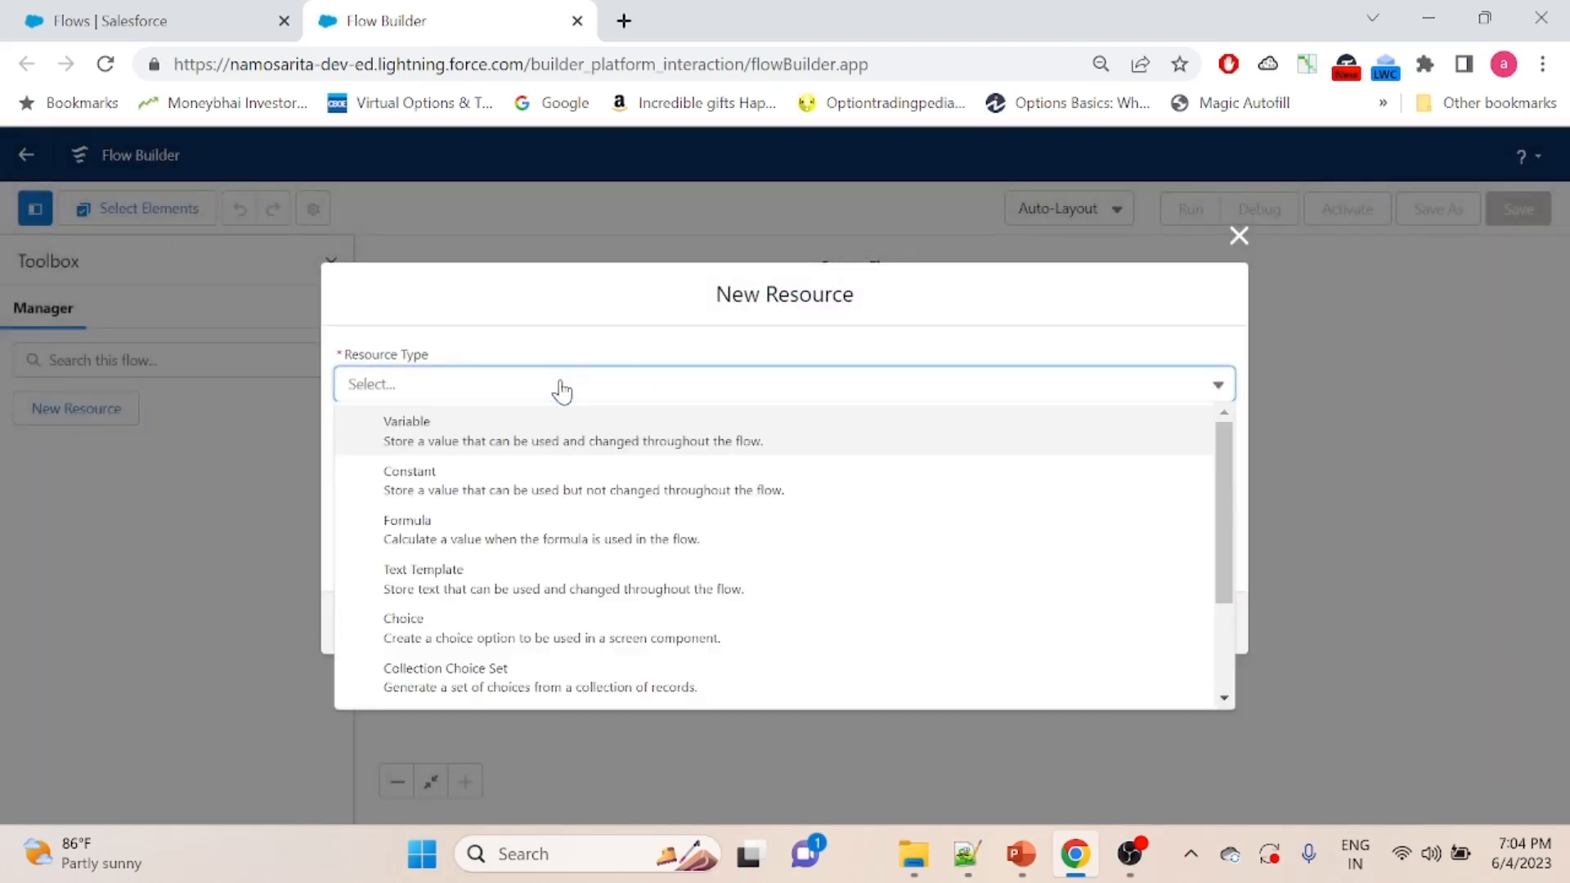
click(449, 438)
click(397, 428)
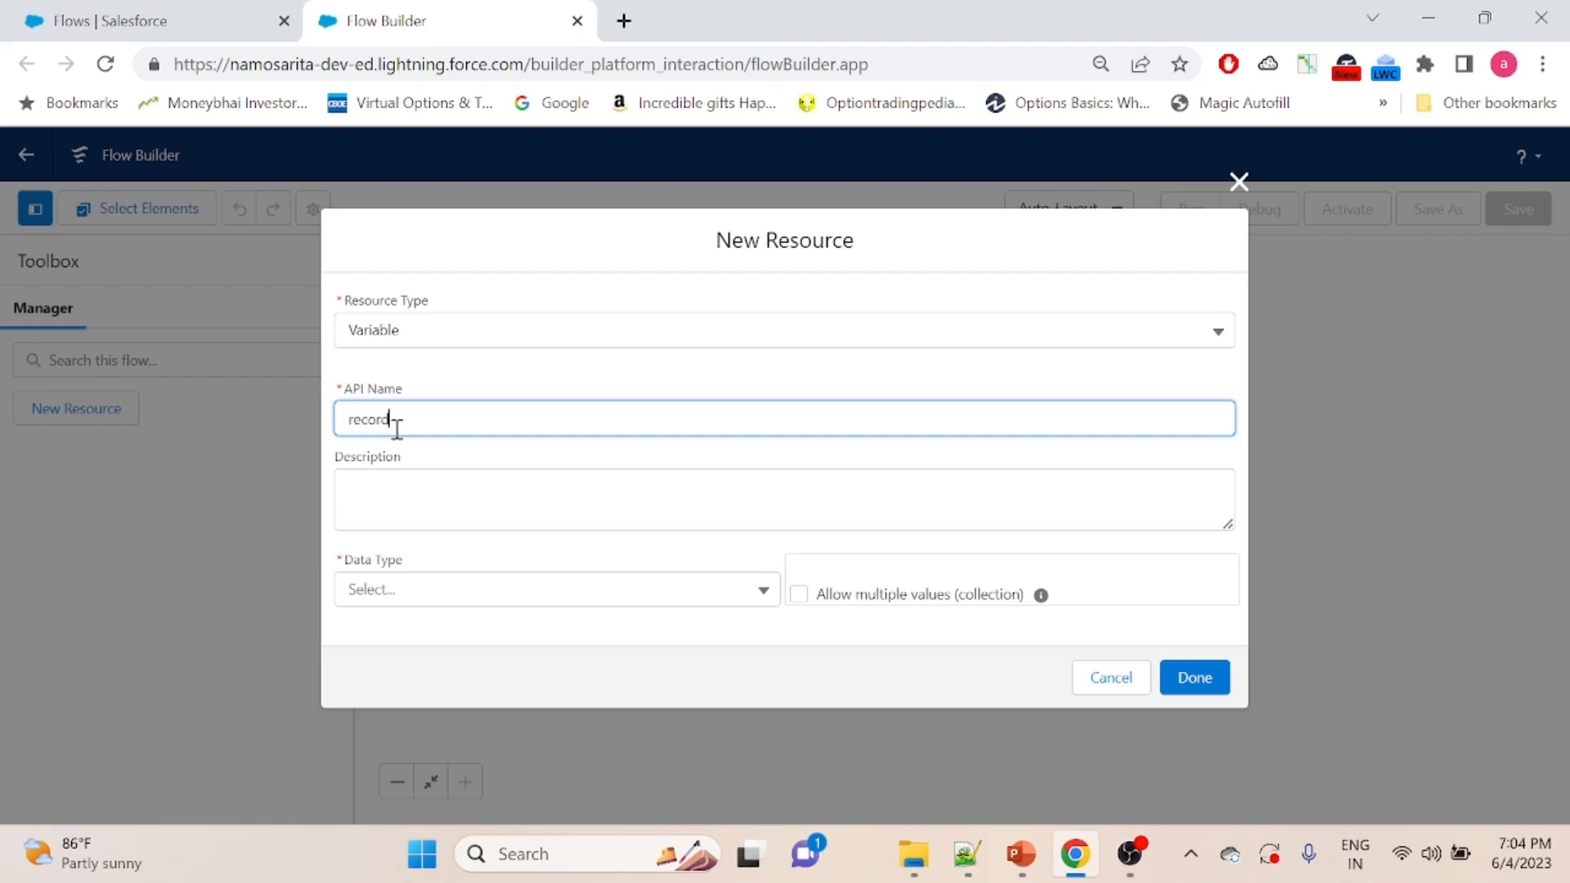
click(473, 389)
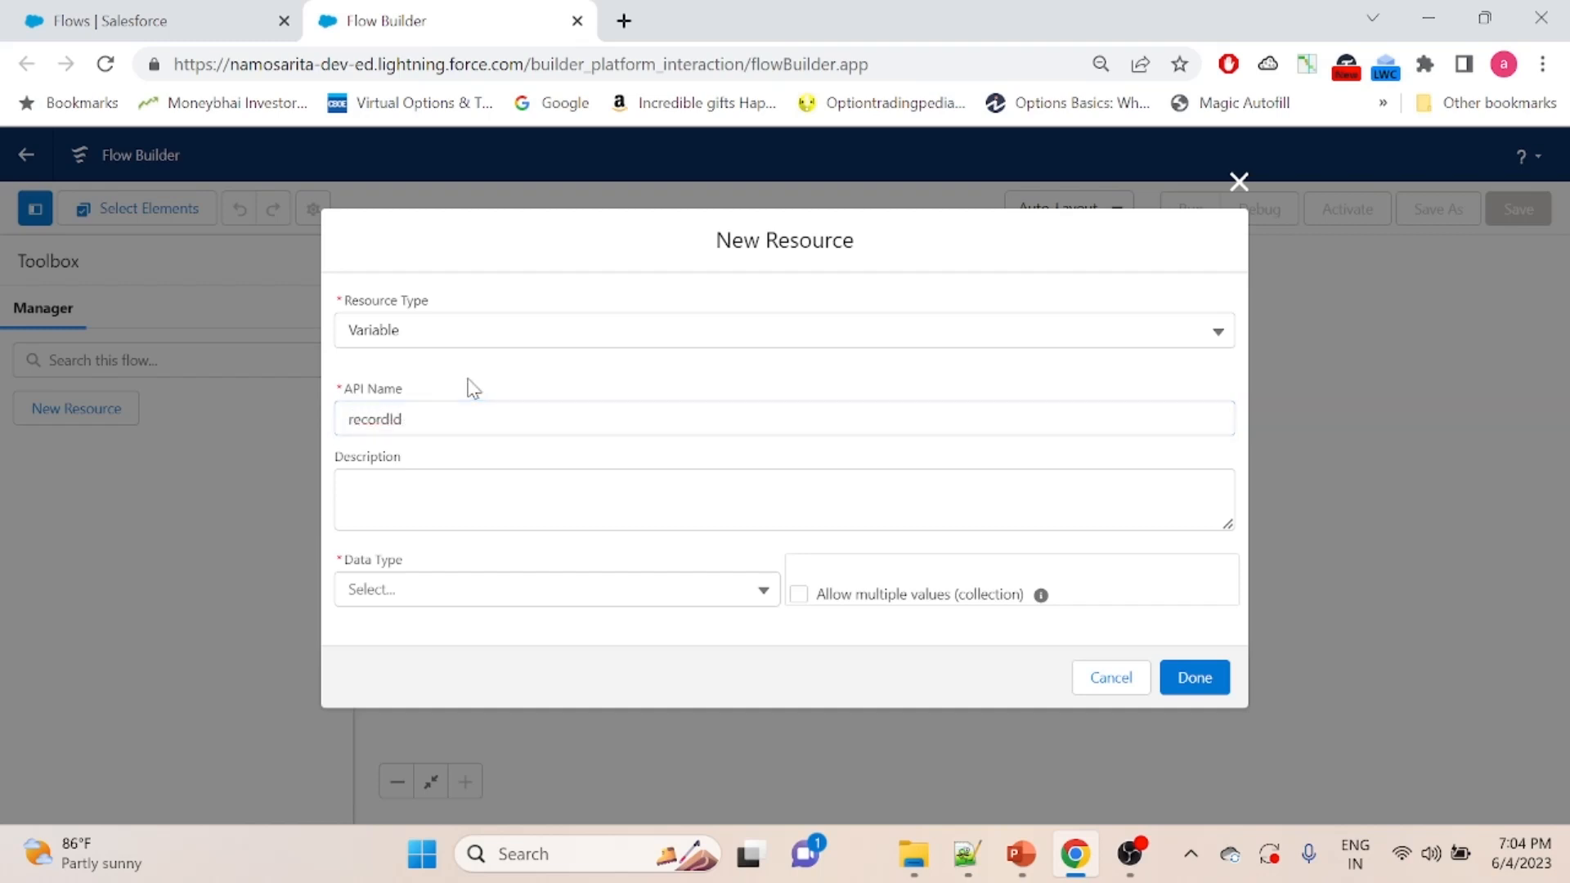
- Give the recordId variable the Text data type, make it available for input and output, and finish creating it
click(396, 589)
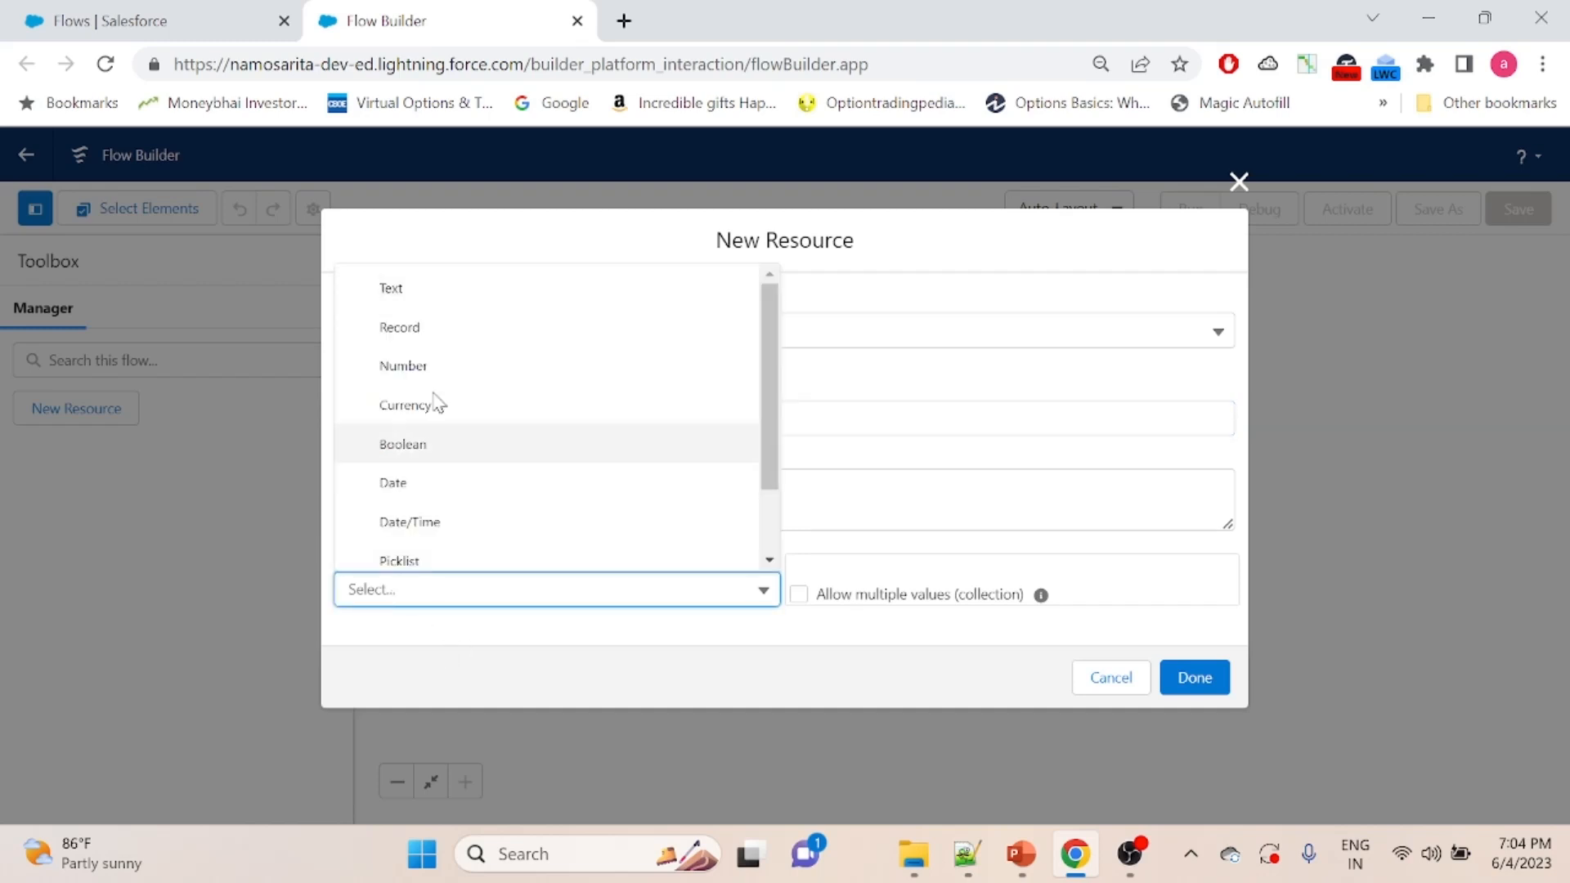
click(431, 287)
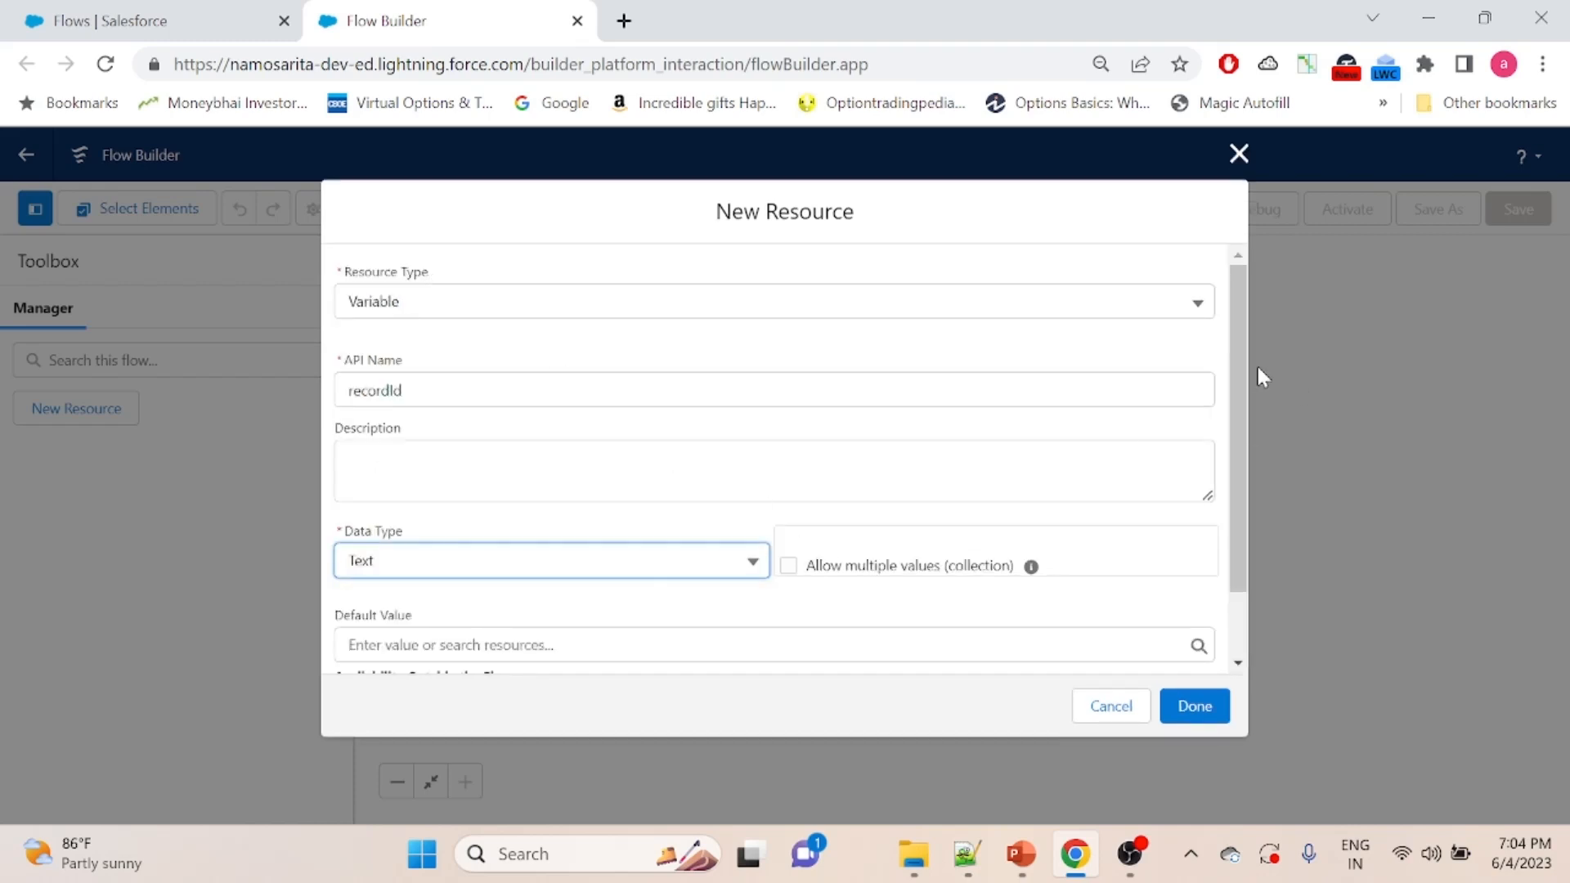
scroll(1238, 508, down, 1)
click(342, 622)
click(344, 646)
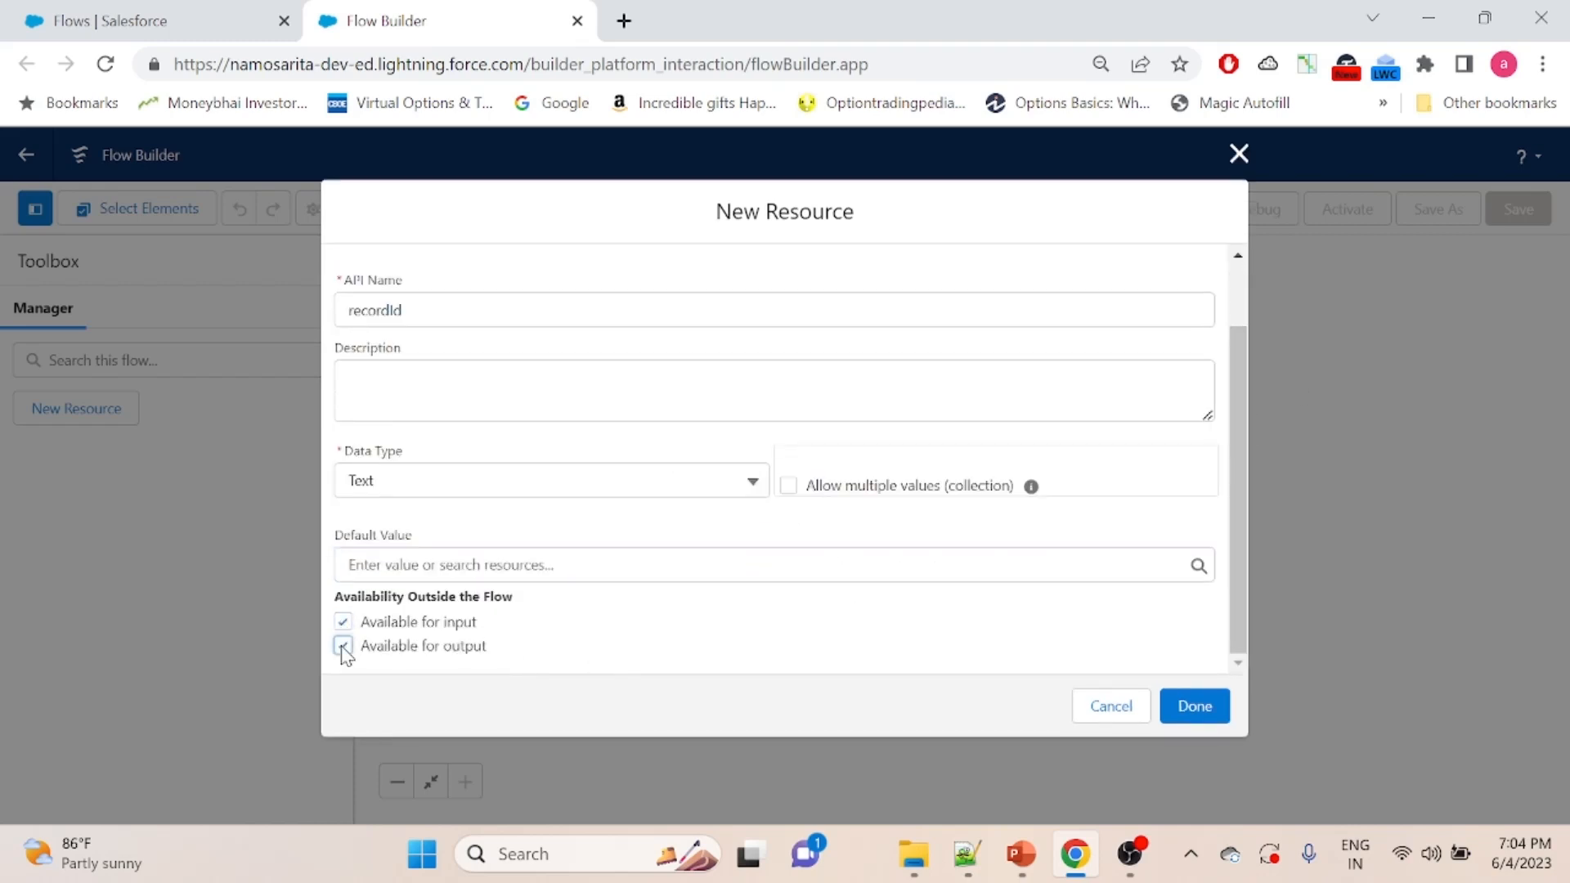
click(1207, 708)
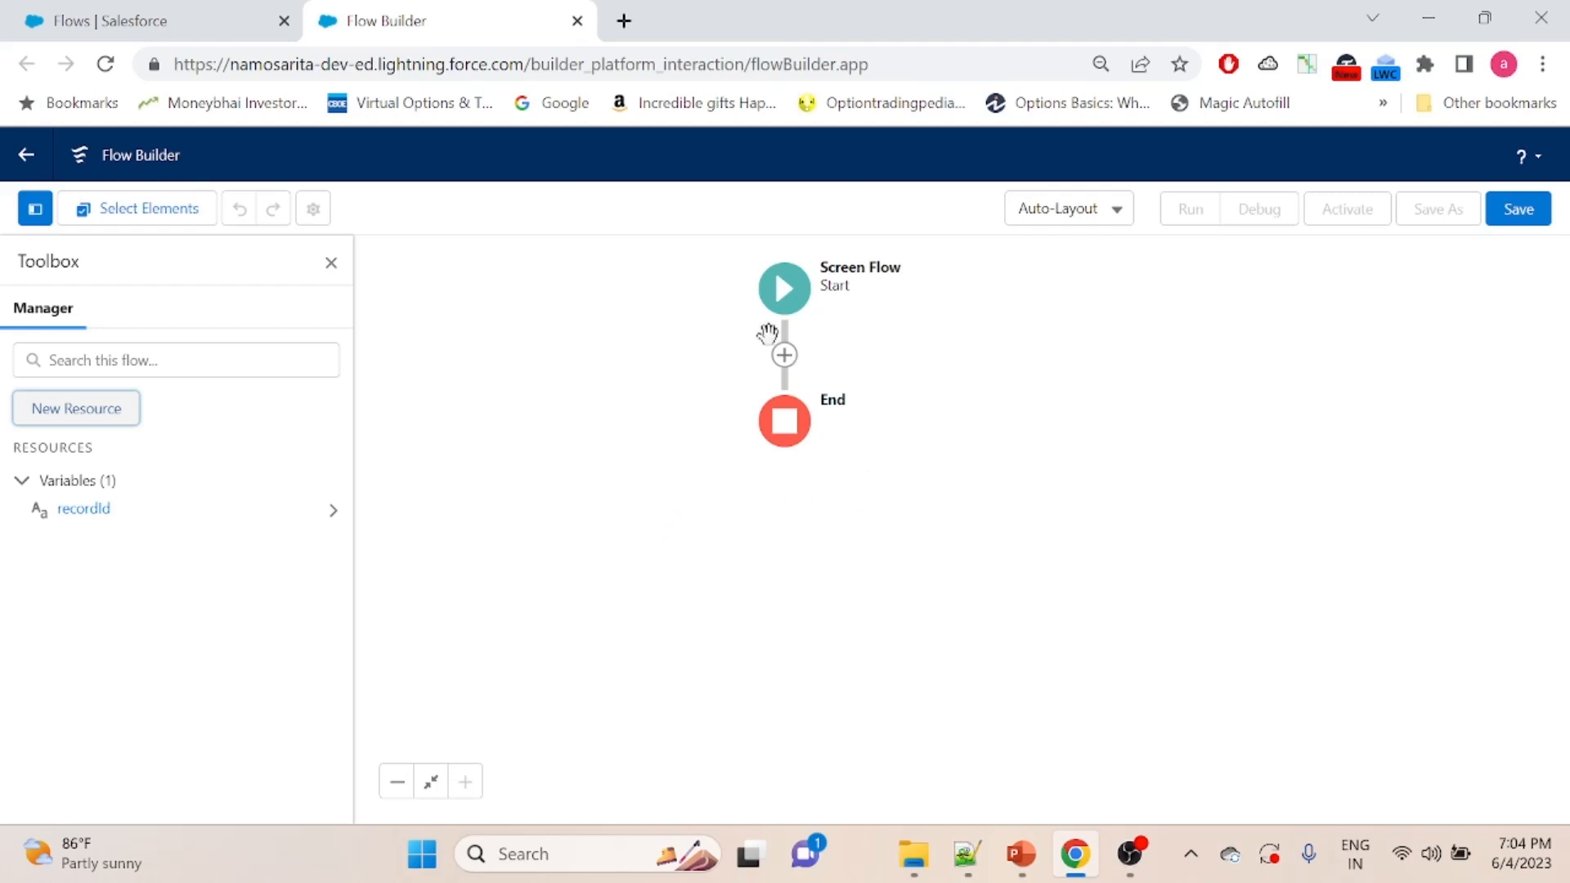
- Add a Get Records element after Start, labelled "Fetch contacts", with Contact as its object
click(784, 357)
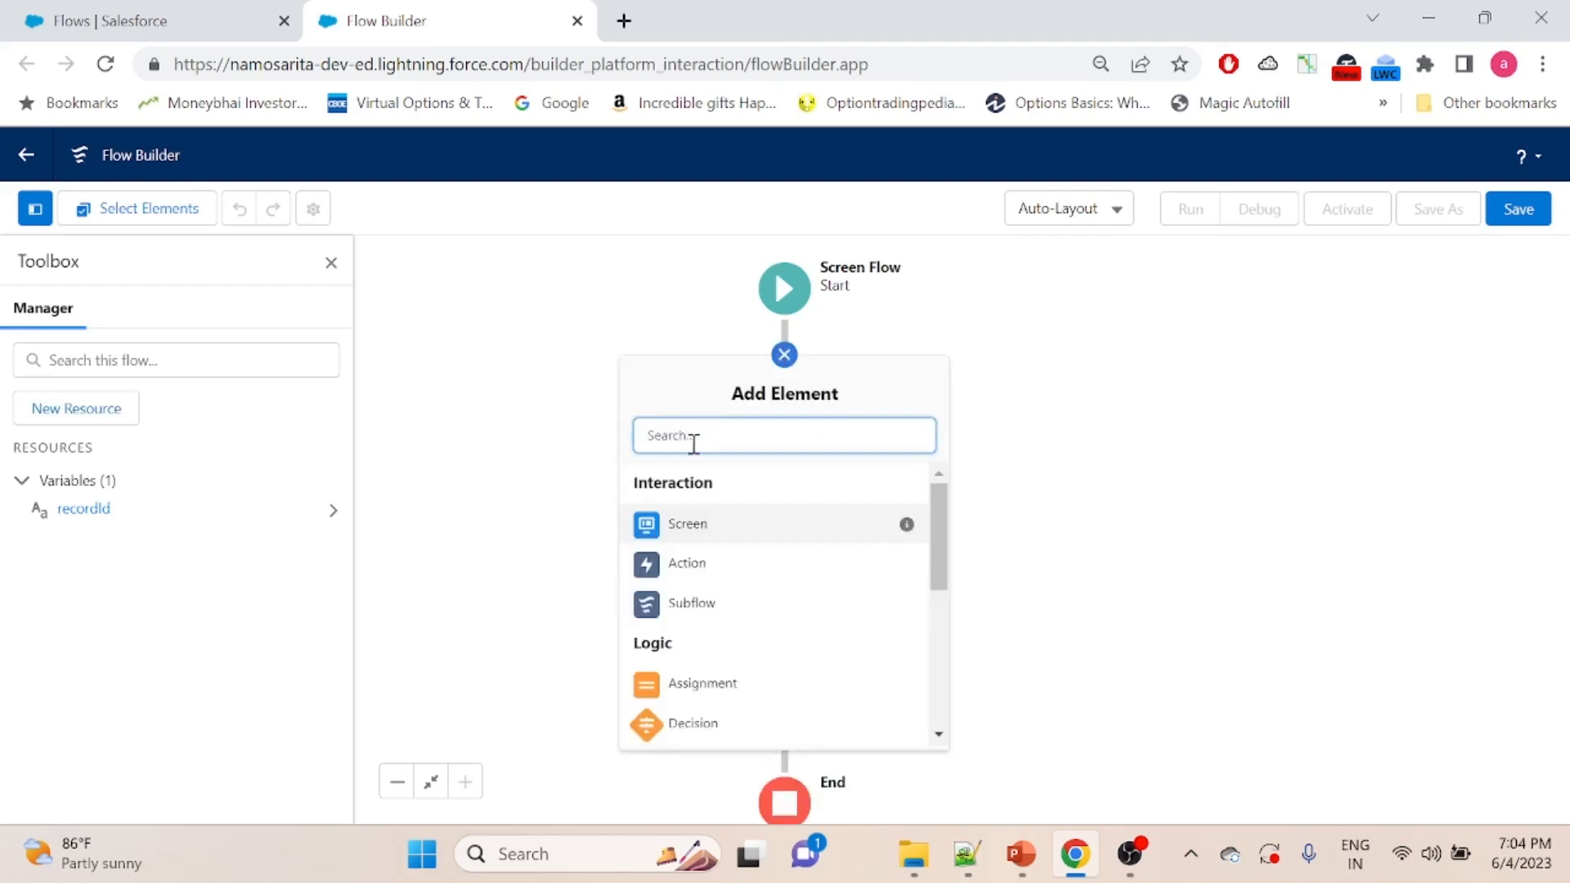
text(get)
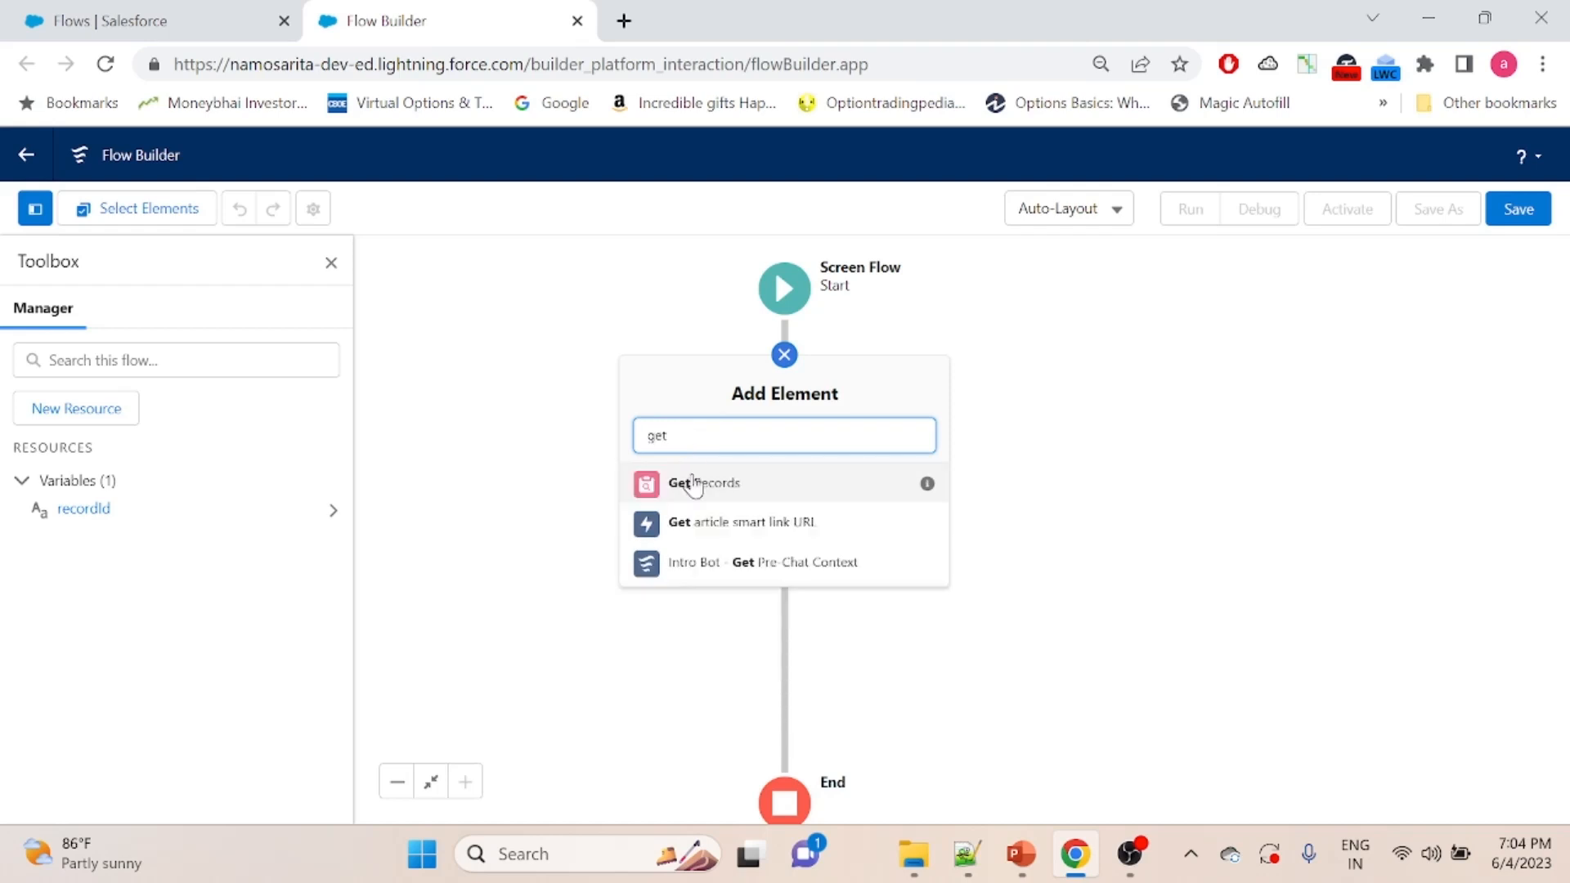
click(694, 484)
click(439, 372)
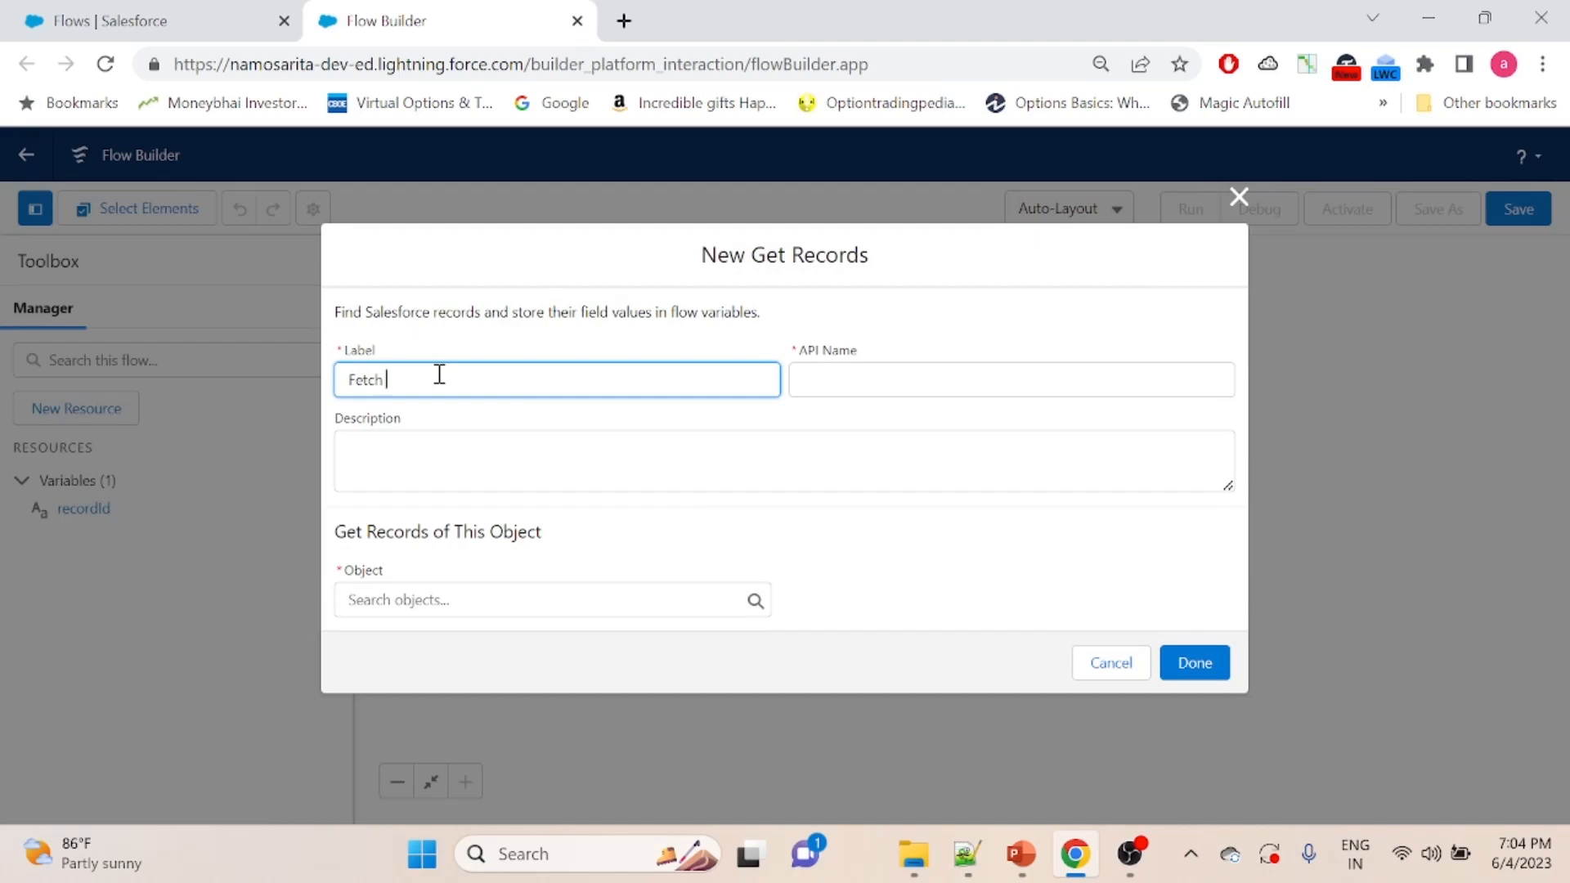
text(Fetch contacts)
click(941, 370)
click(386, 599)
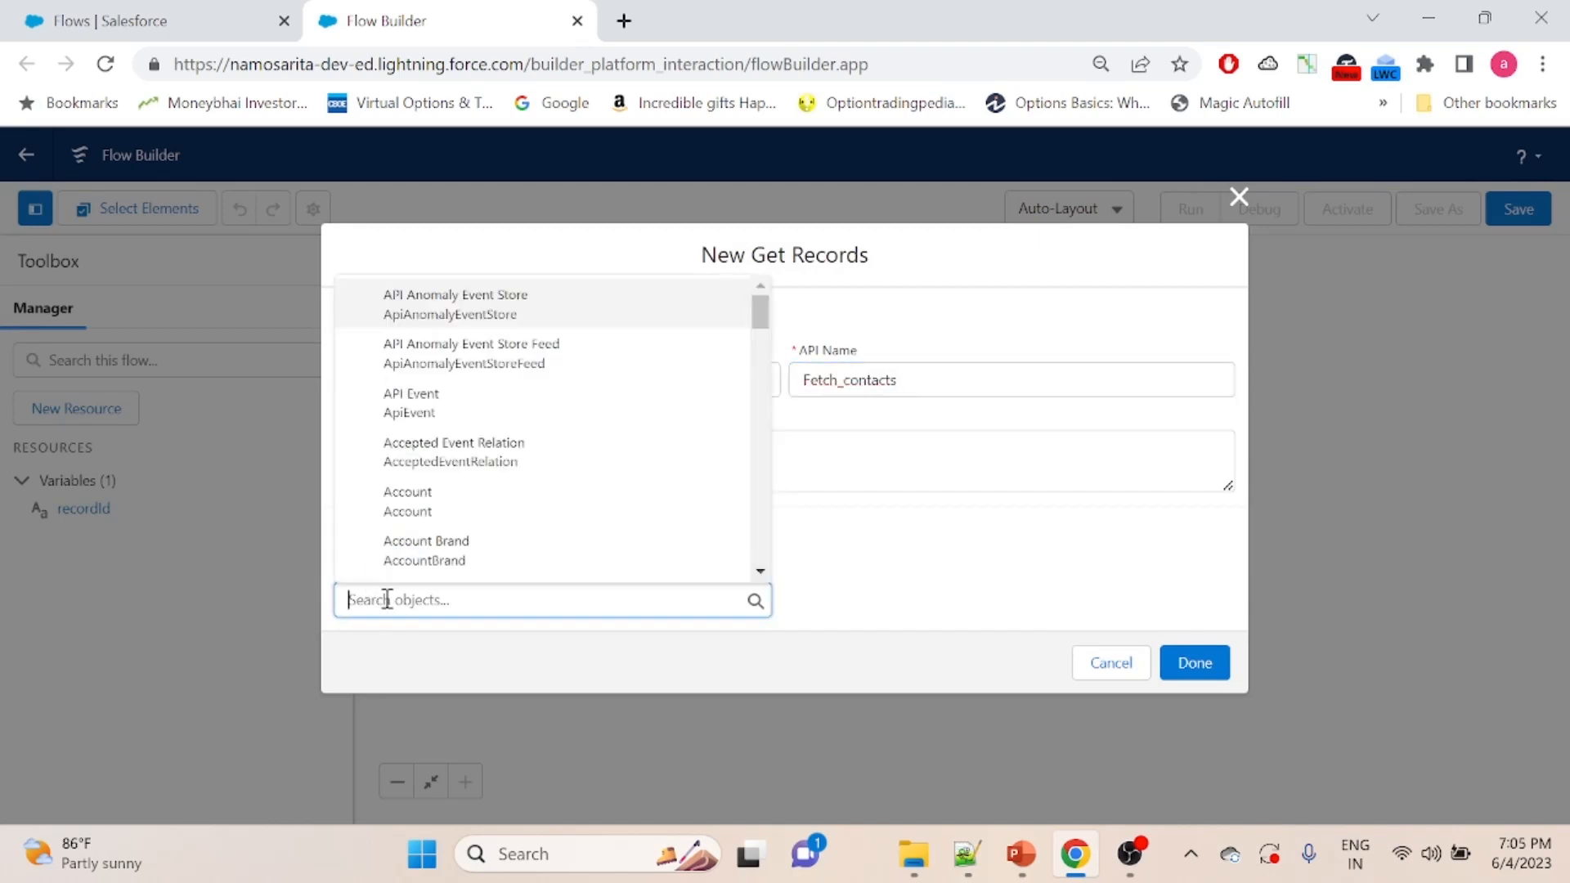
text(contact)
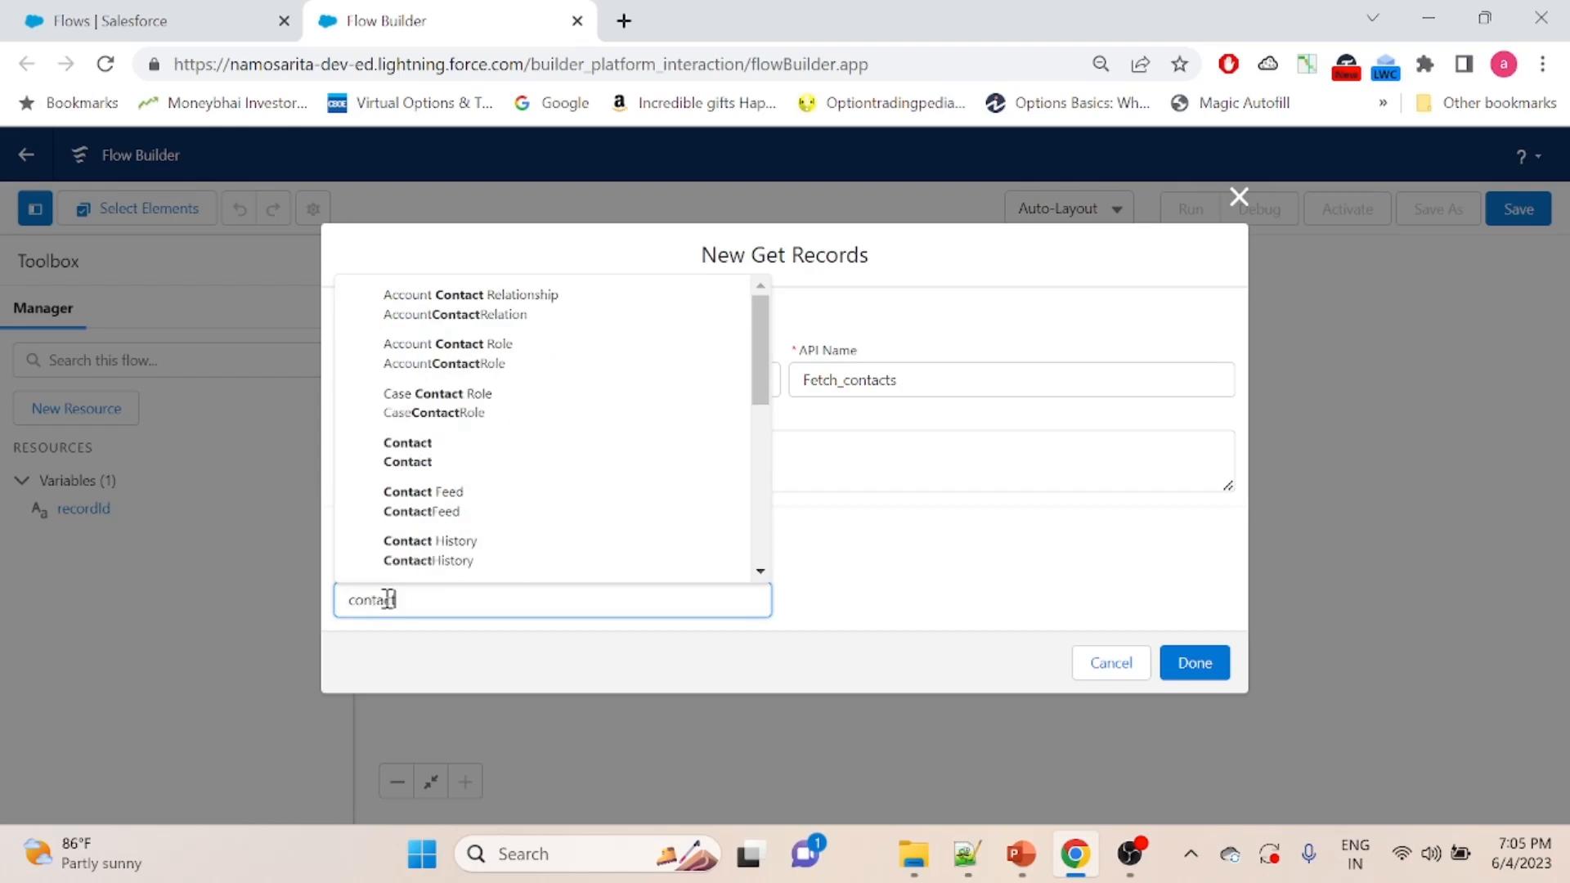
click(459, 479)
- Filter the contact records with the condition AccountId Equals the recordId variable
drag(1235, 327, 1233, 458)
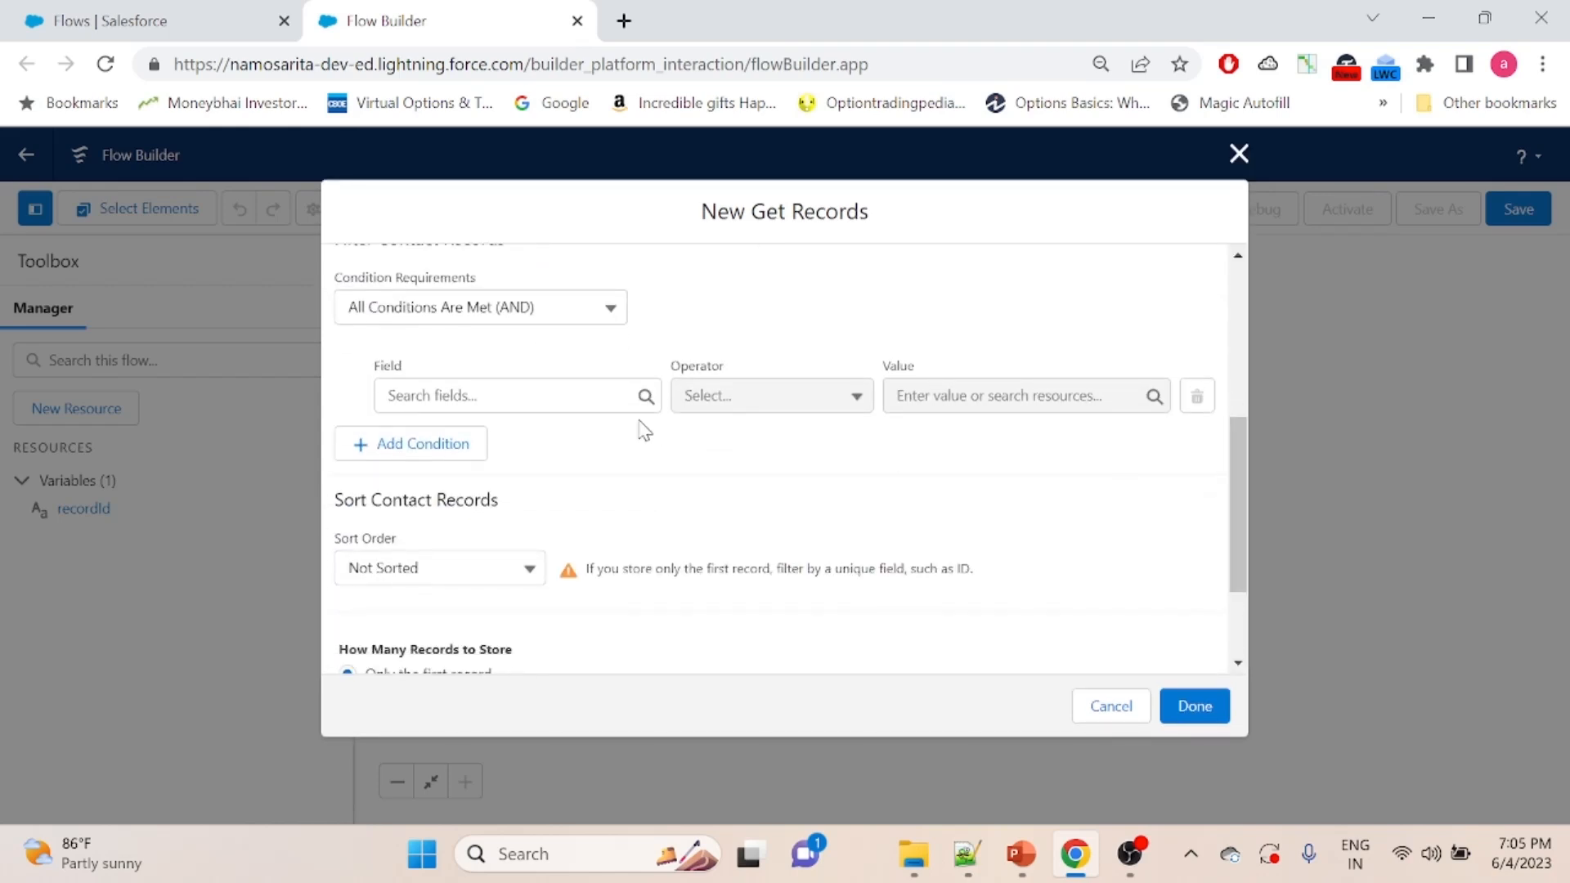
click(532, 396)
text(account)
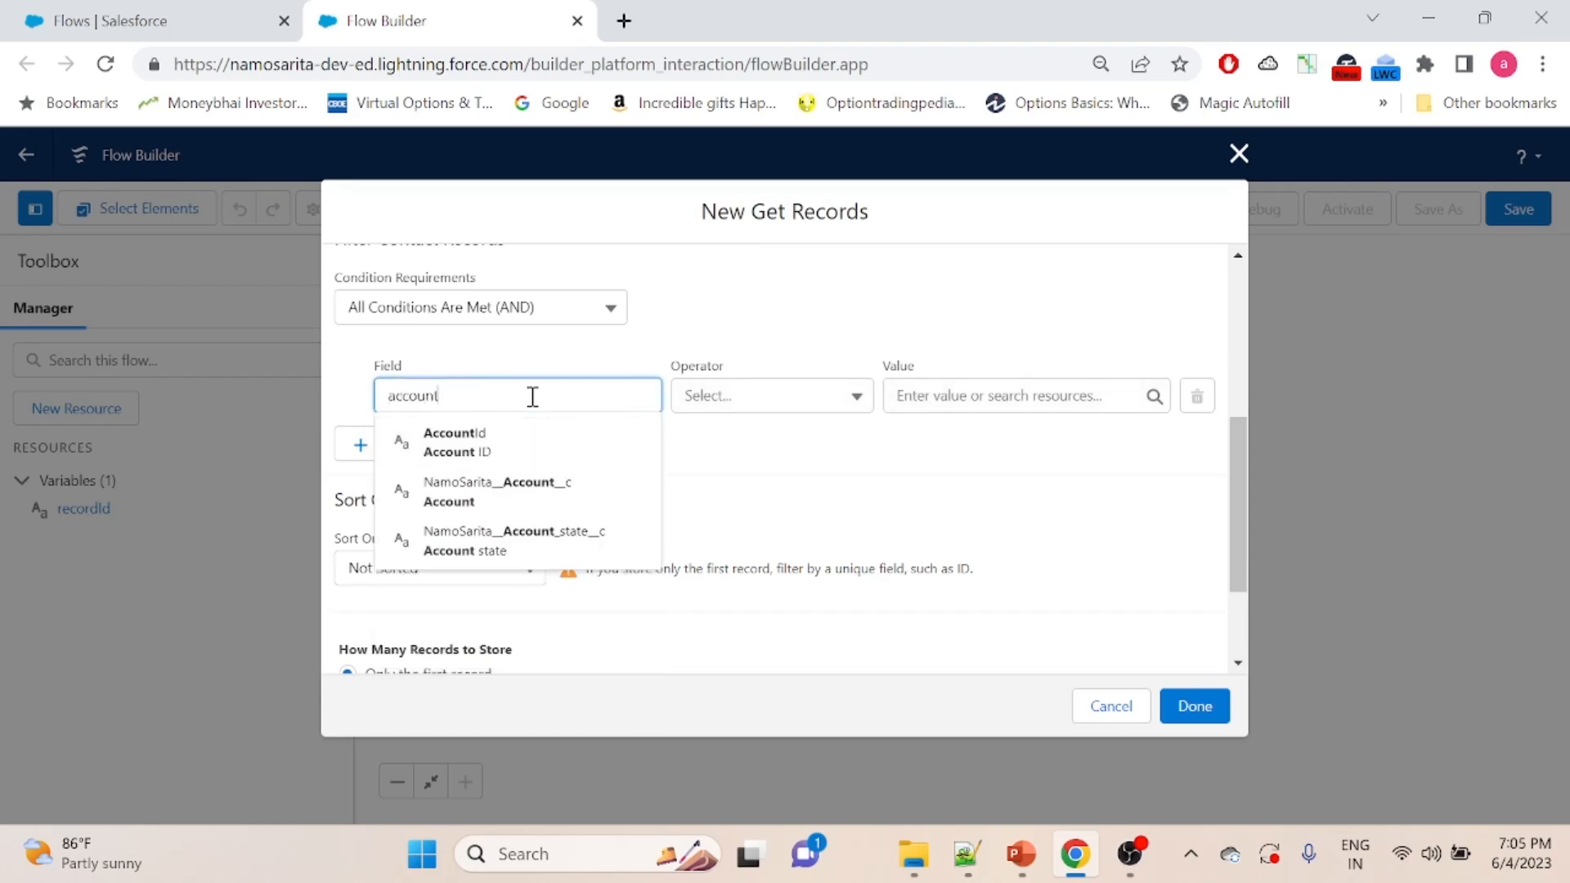
click(518, 434)
click(1037, 394)
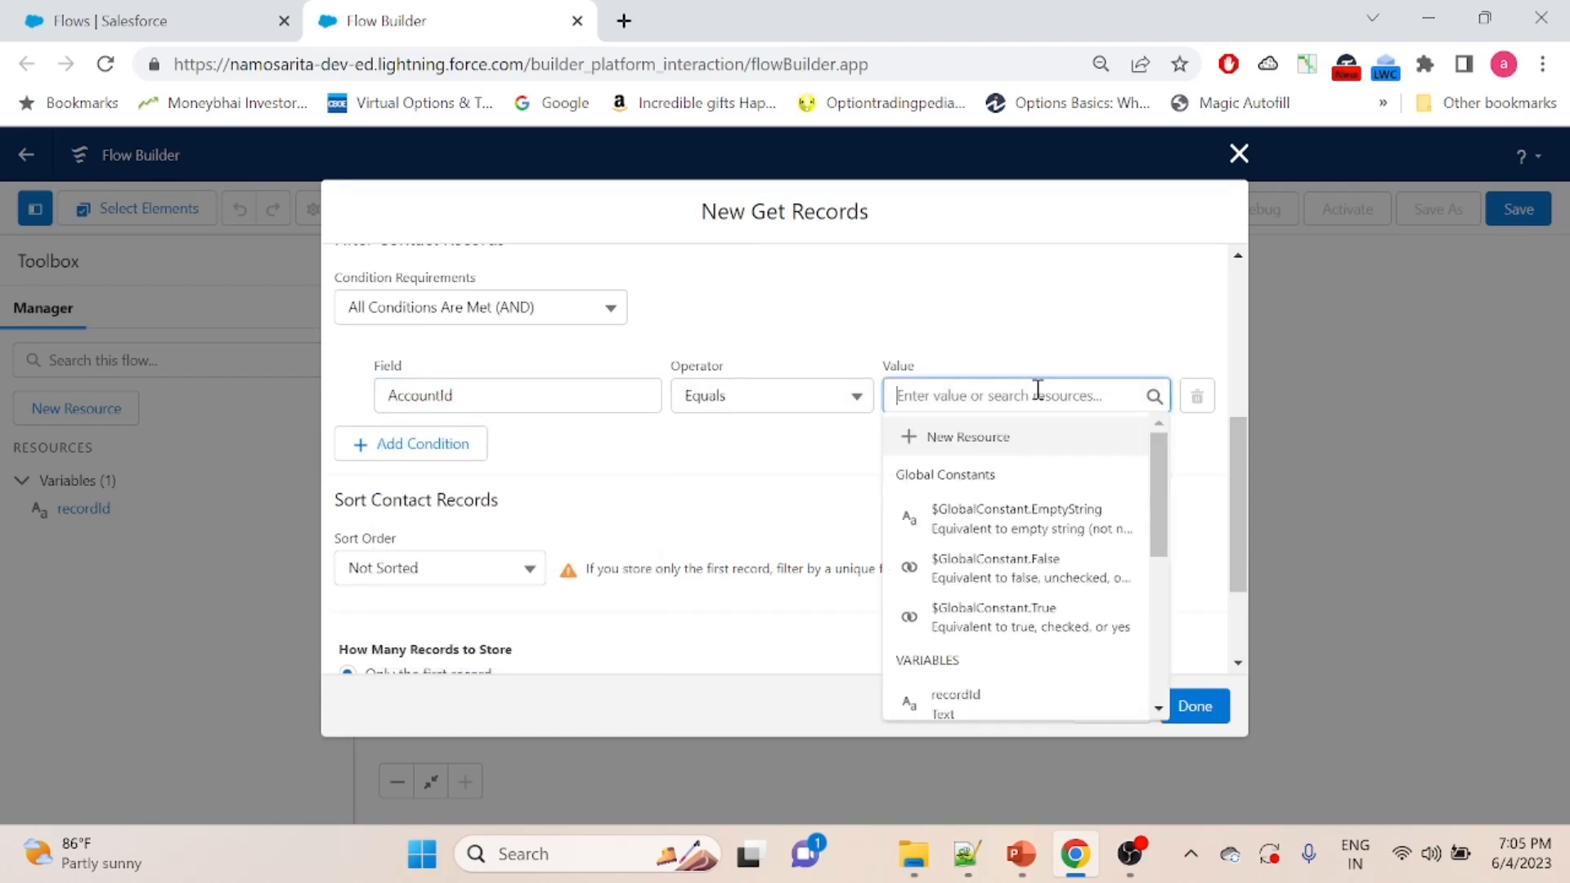
click(956, 703)
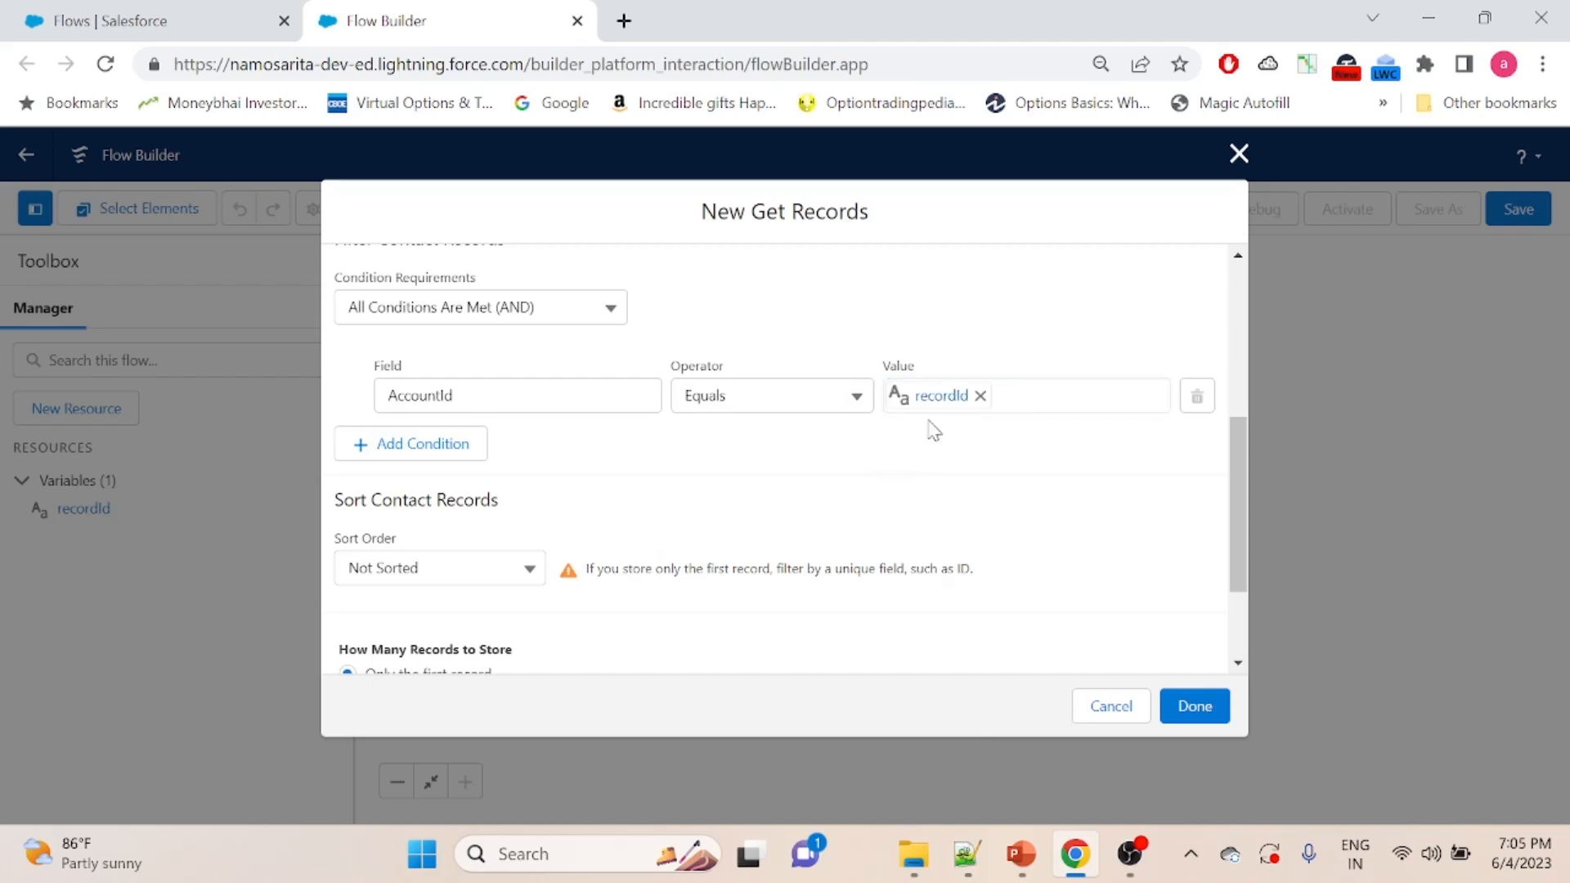
- Have the Get Records element store all records and finish creating it
drag(1233, 459, 1249, 573)
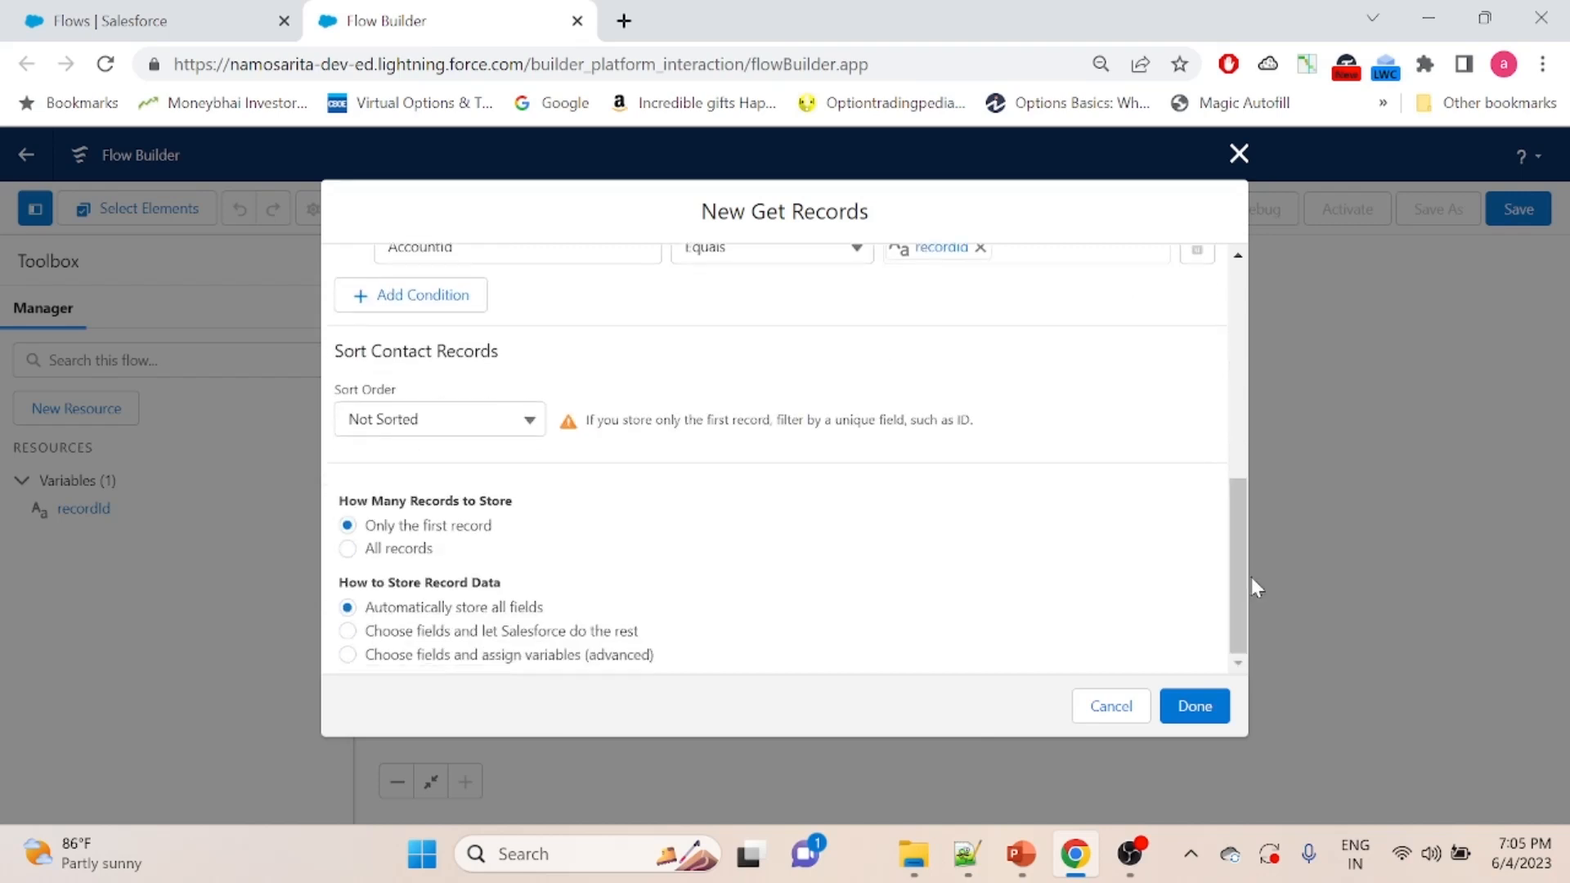
click(349, 551)
click(1195, 710)
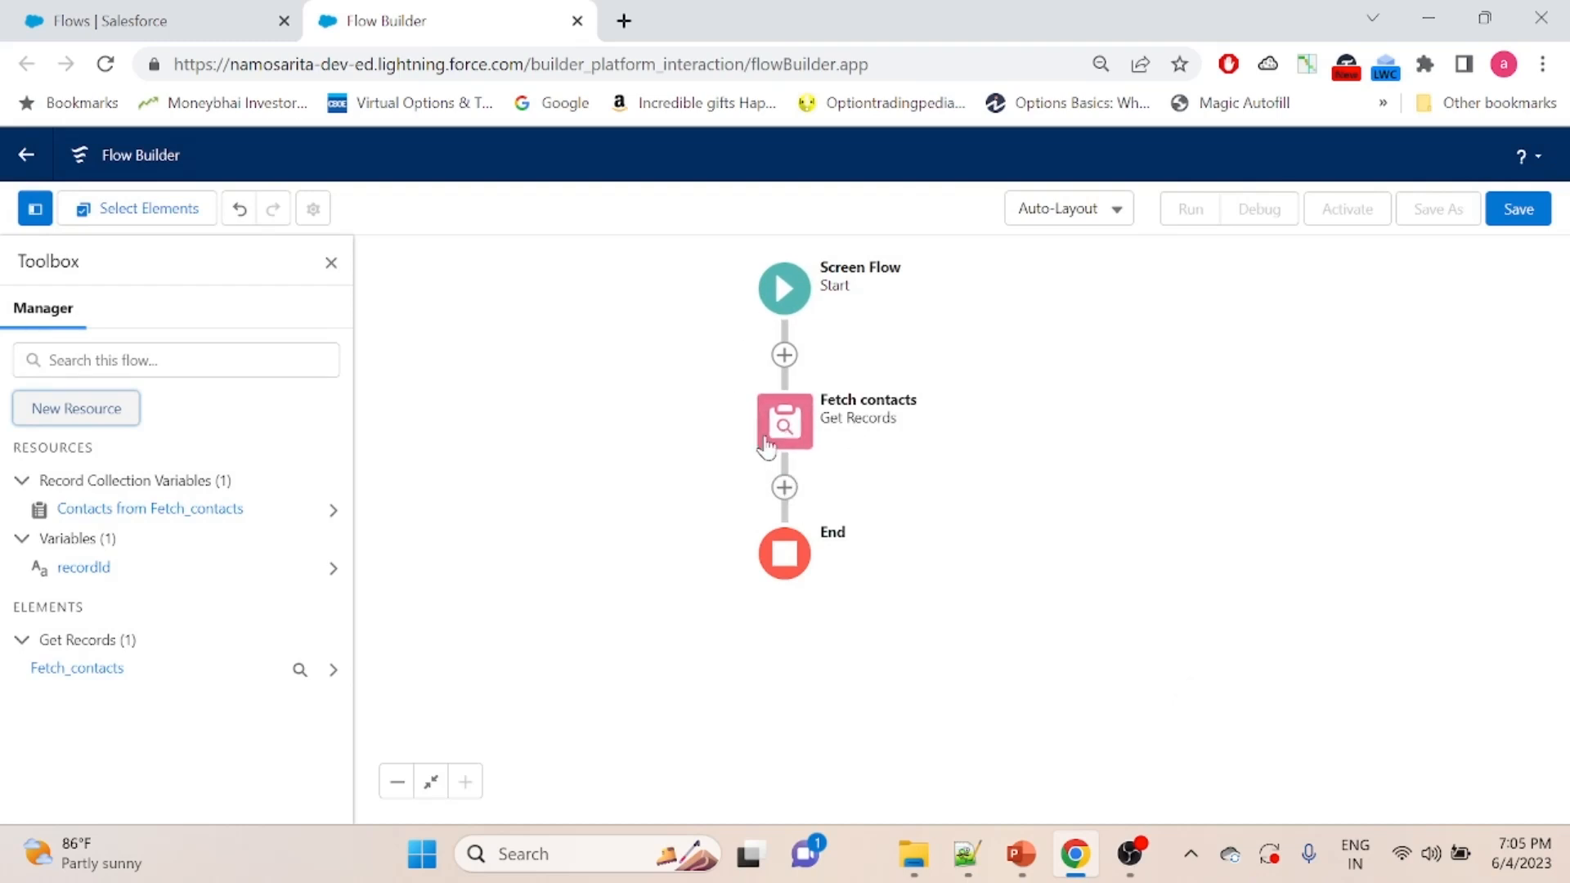
- Add a Screen element after Fetch contacts, labelled "Contact Processing"
click(784, 487)
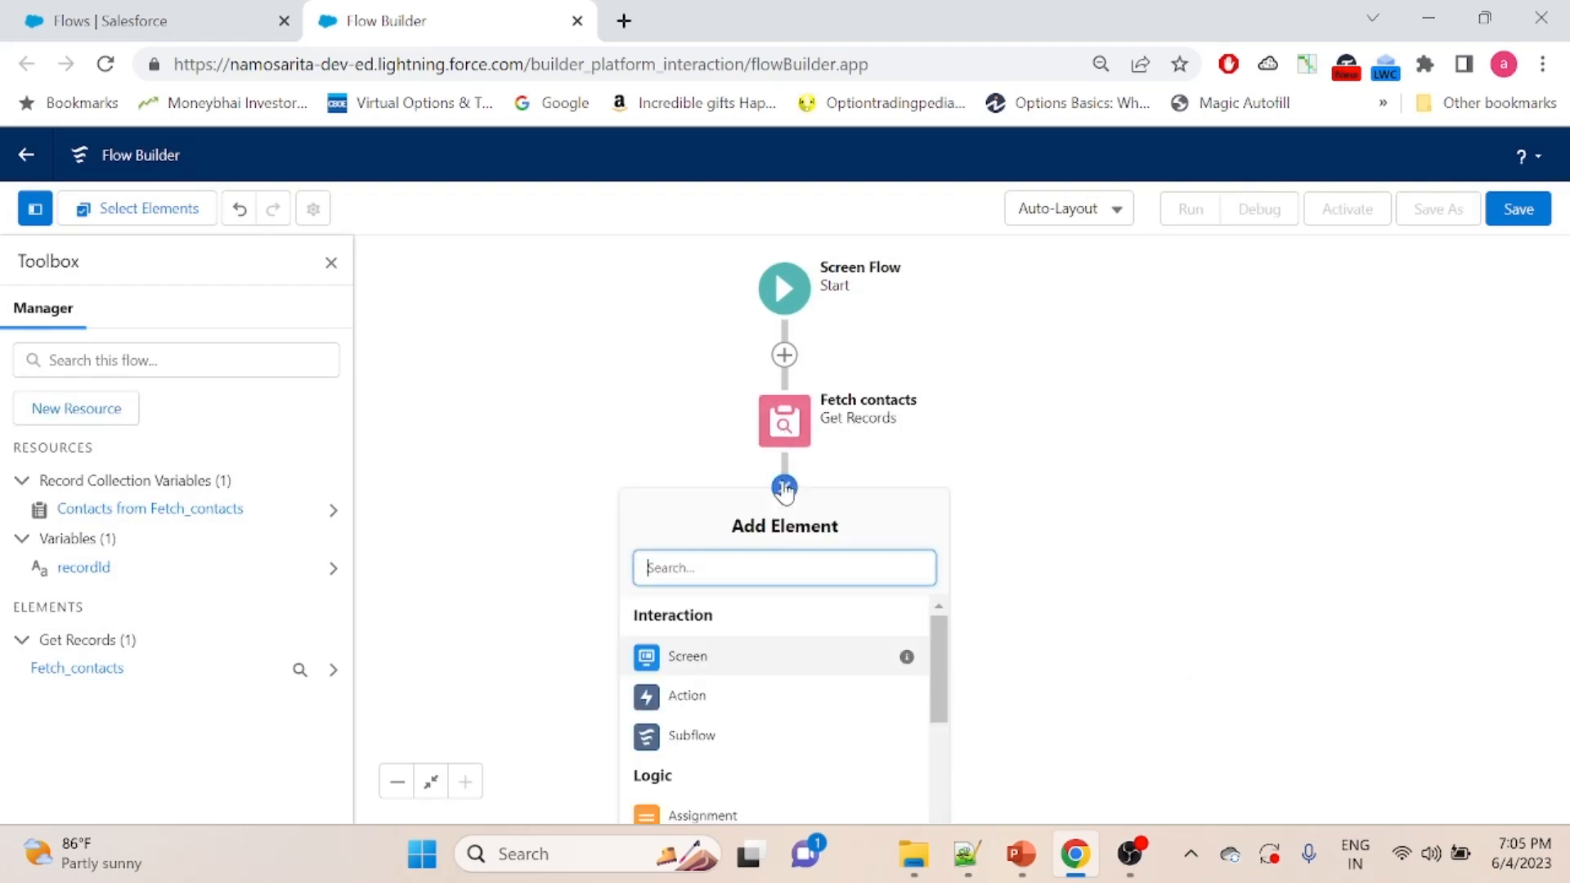
click(728, 657)
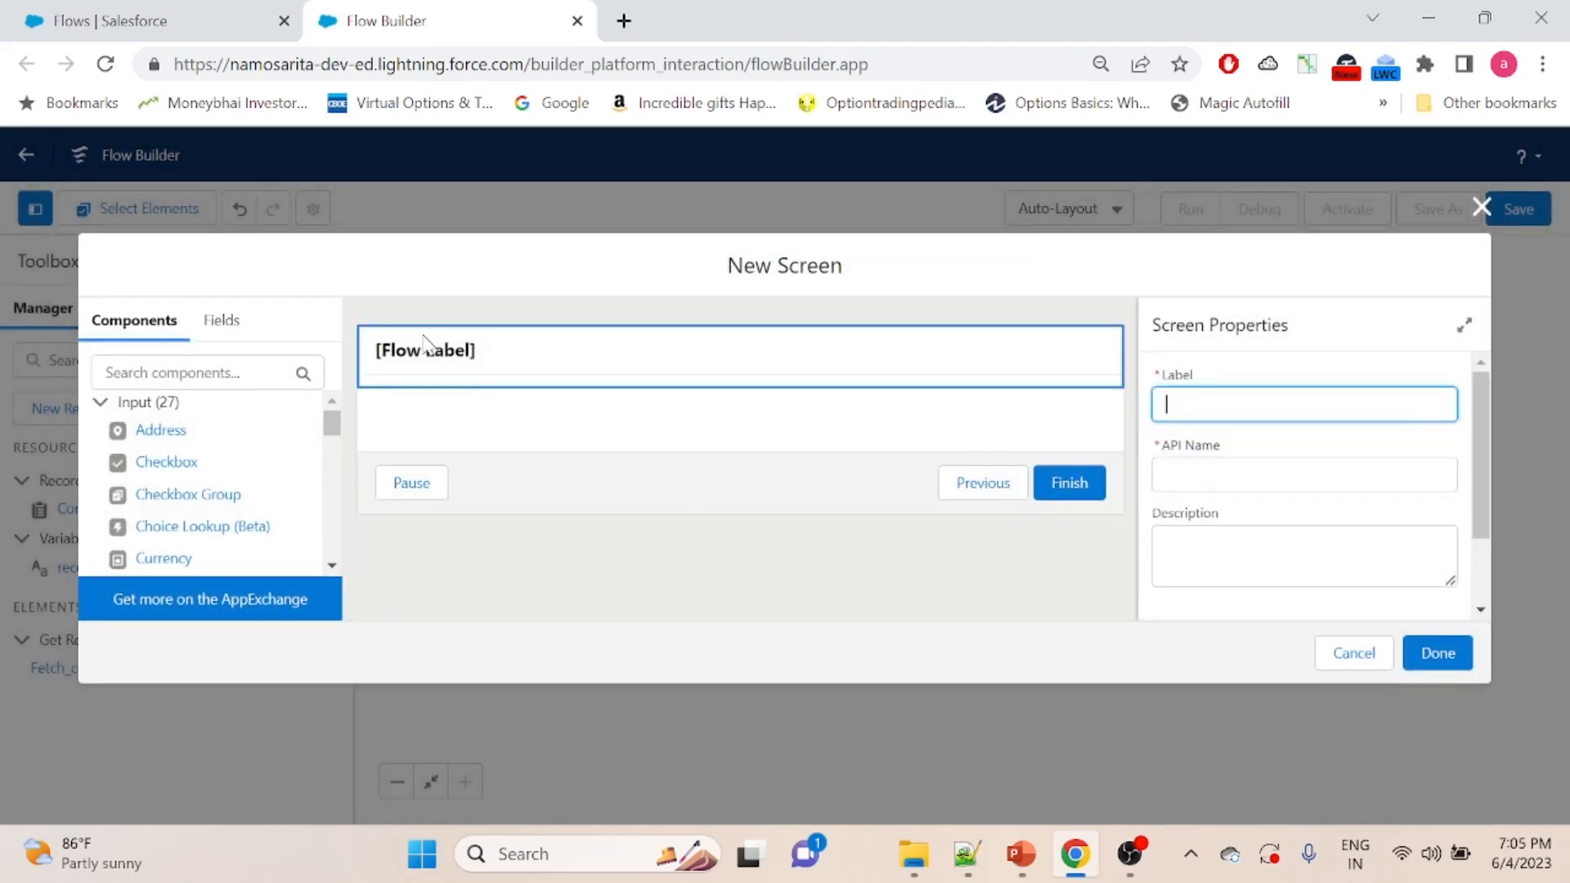
click(464, 356)
click(1229, 401)
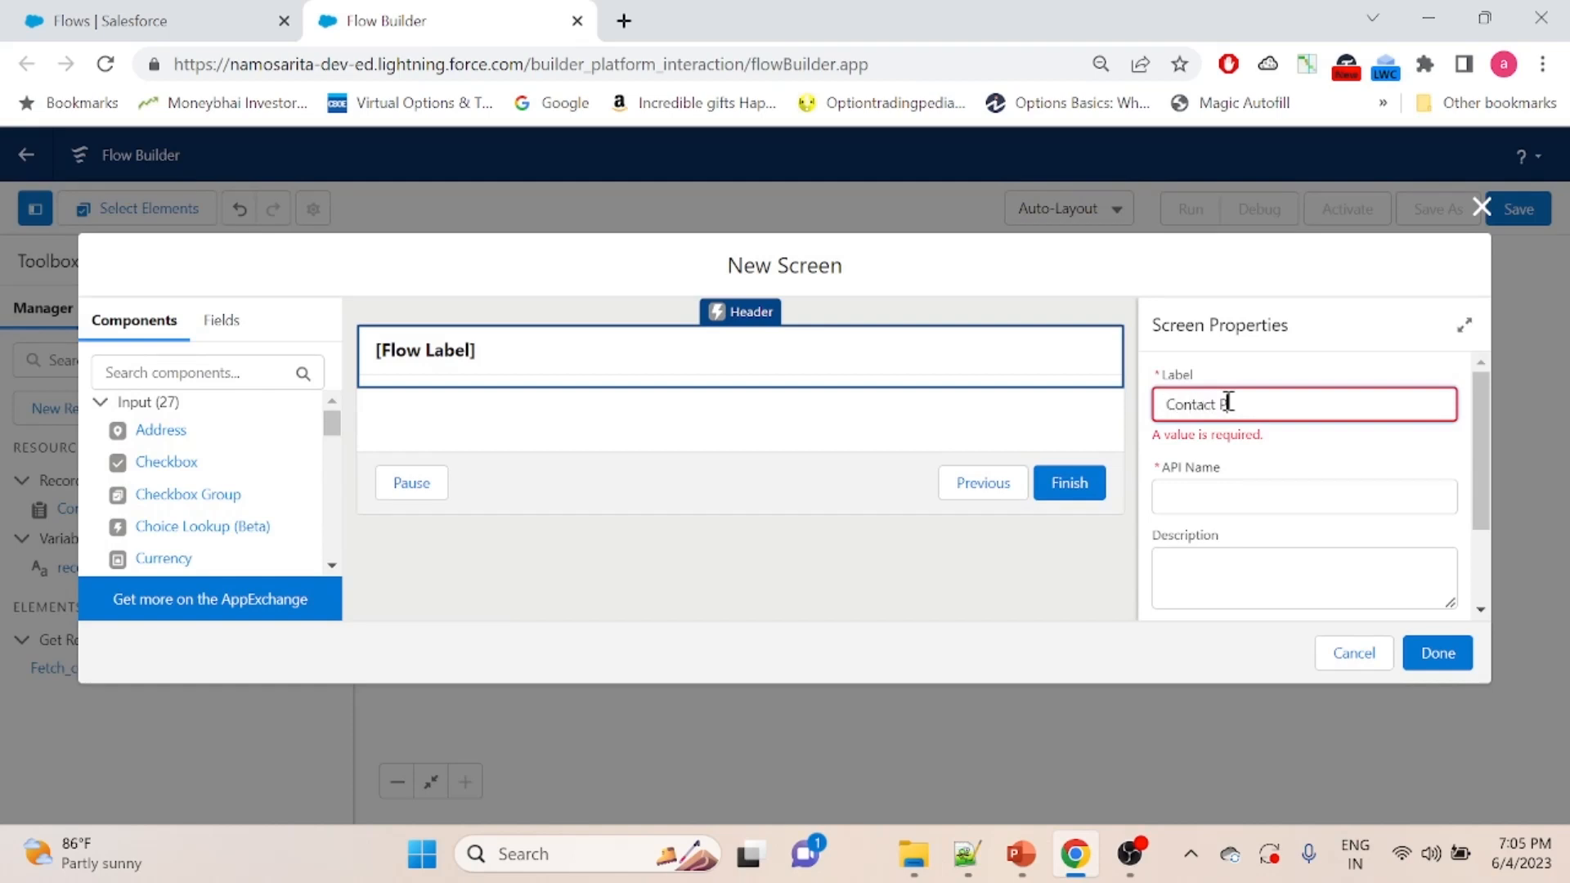
click(1213, 495)
- Find the Data Table component and place it on the Contact Processing screen
click(224, 370)
text(data)
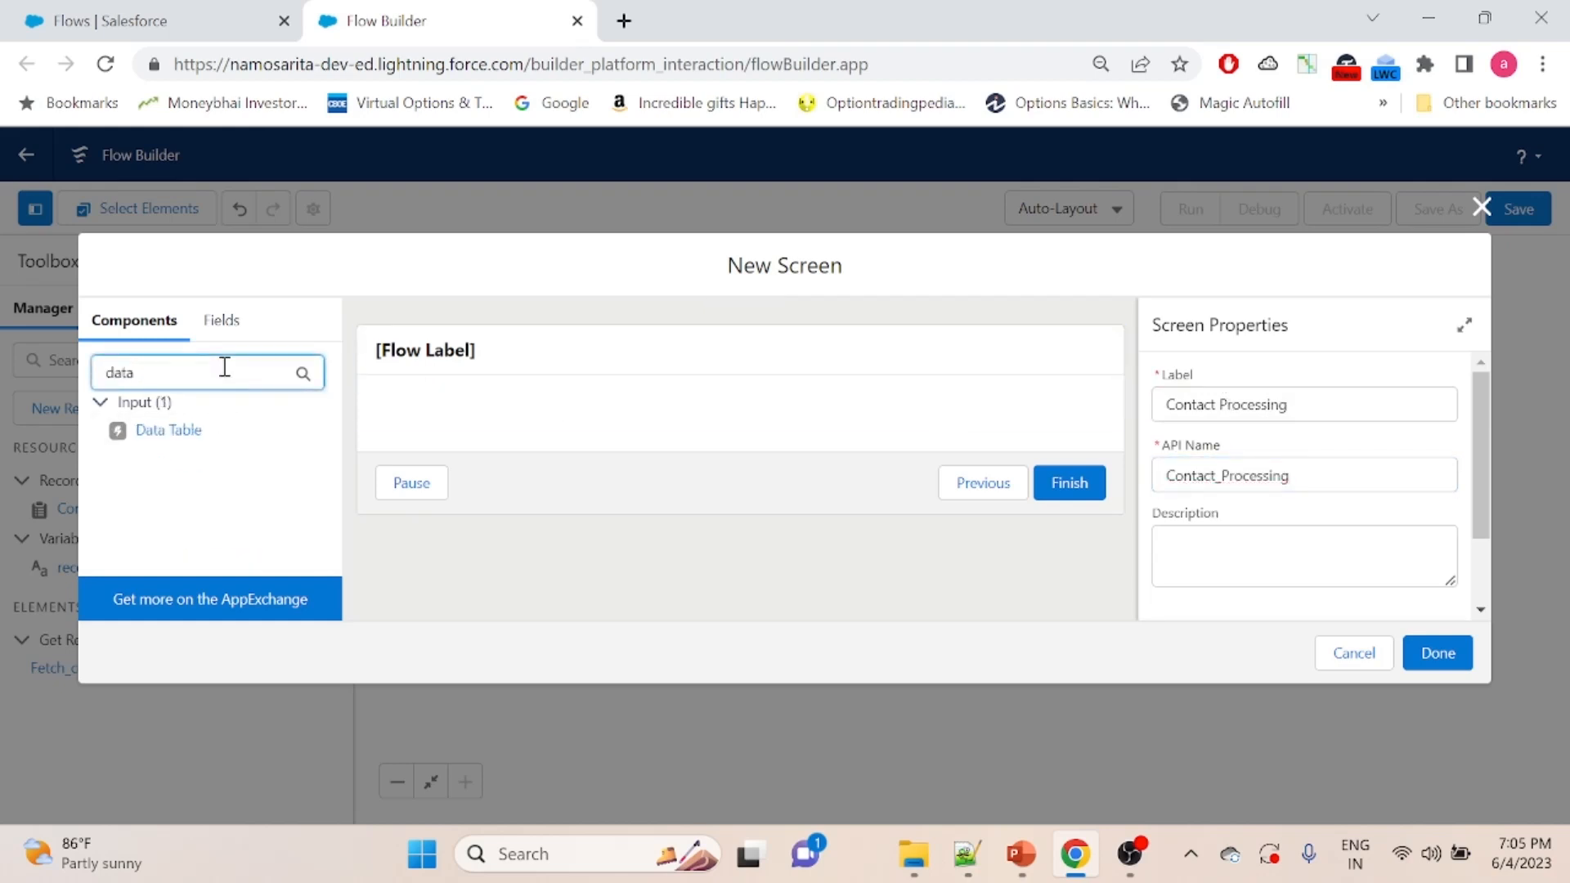
drag(167, 433, 509, 426)
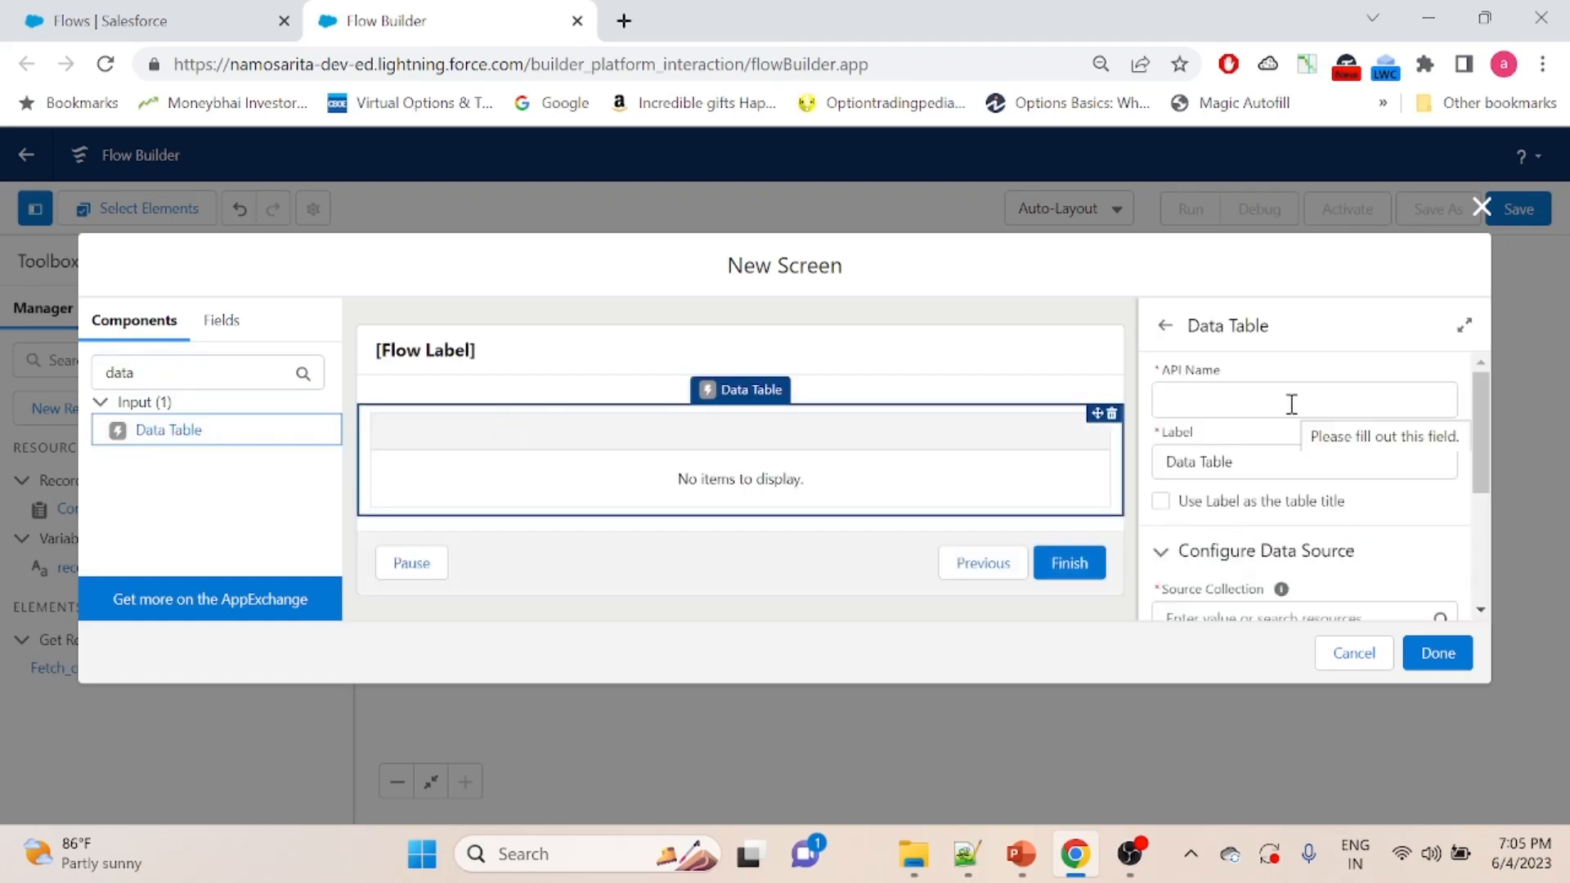
- Give the data table the API name contactlist and the label "Contact list", and use the label as the table title
click(1291, 404)
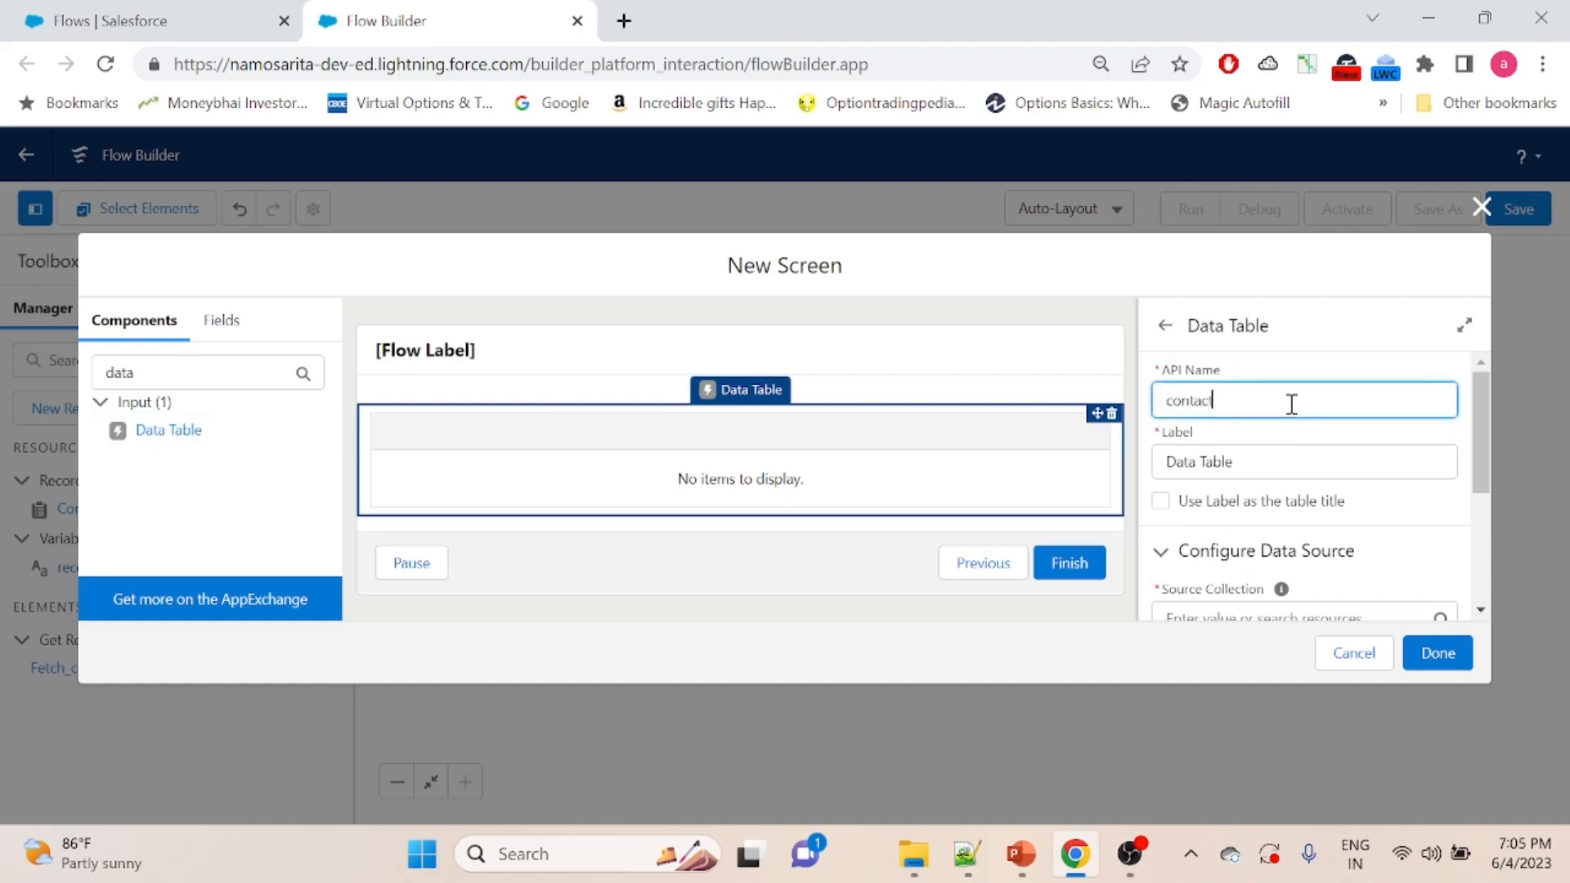
triple_click(1251, 458)
text(Conta)
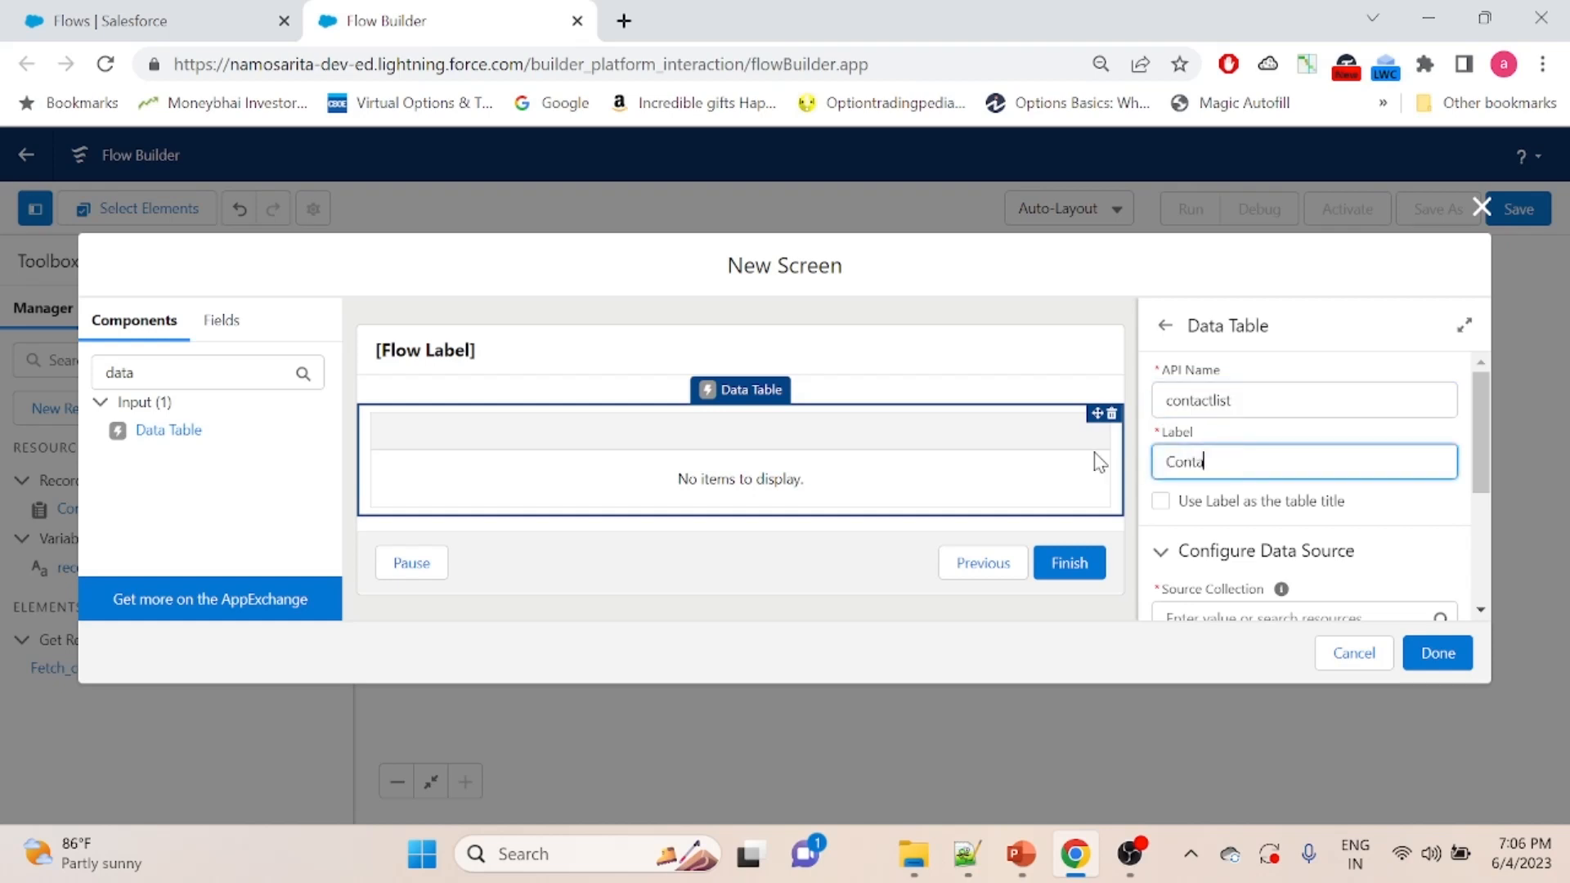
text(ct list)
click(1160, 501)
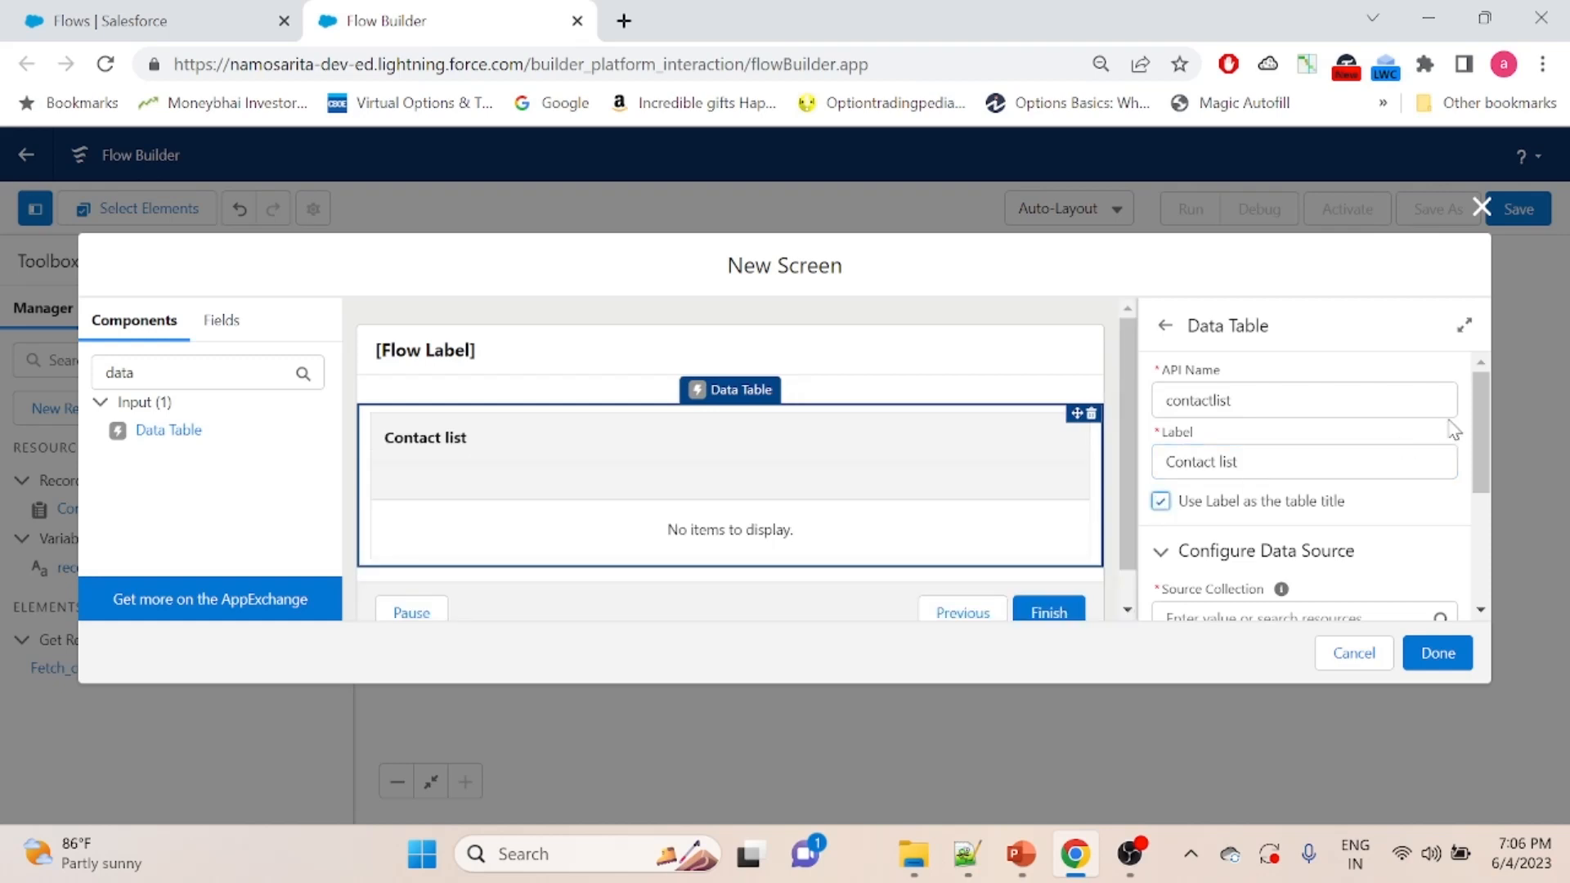
- Set the data table's source collection to Contacts from Fetch_contacts
drag(1489, 407, 1480, 483)
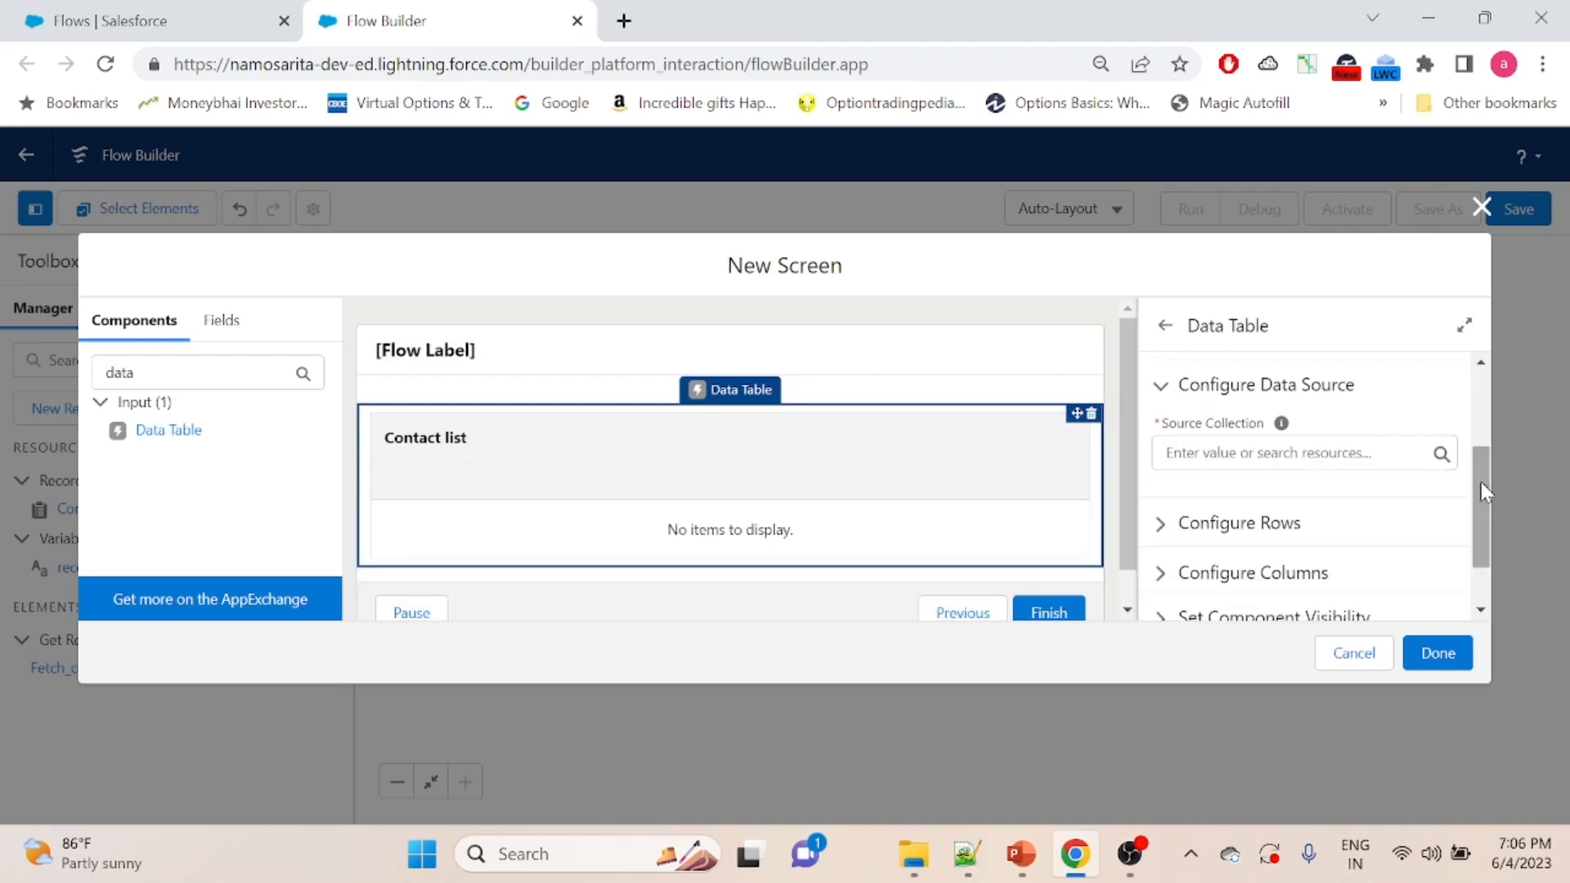
click(1349, 453)
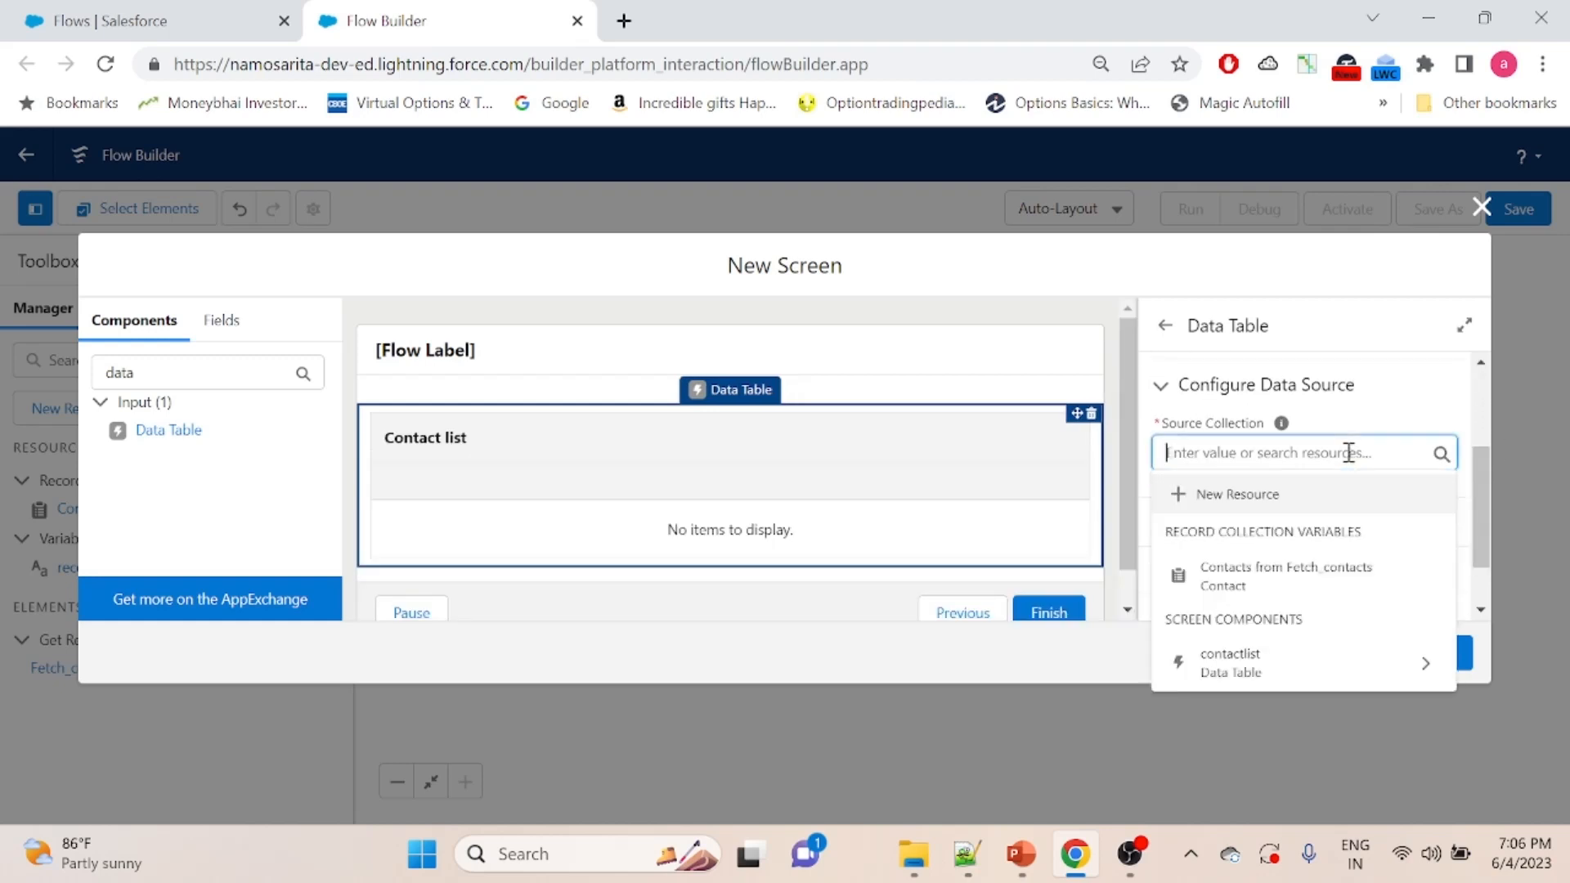
click(1296, 585)
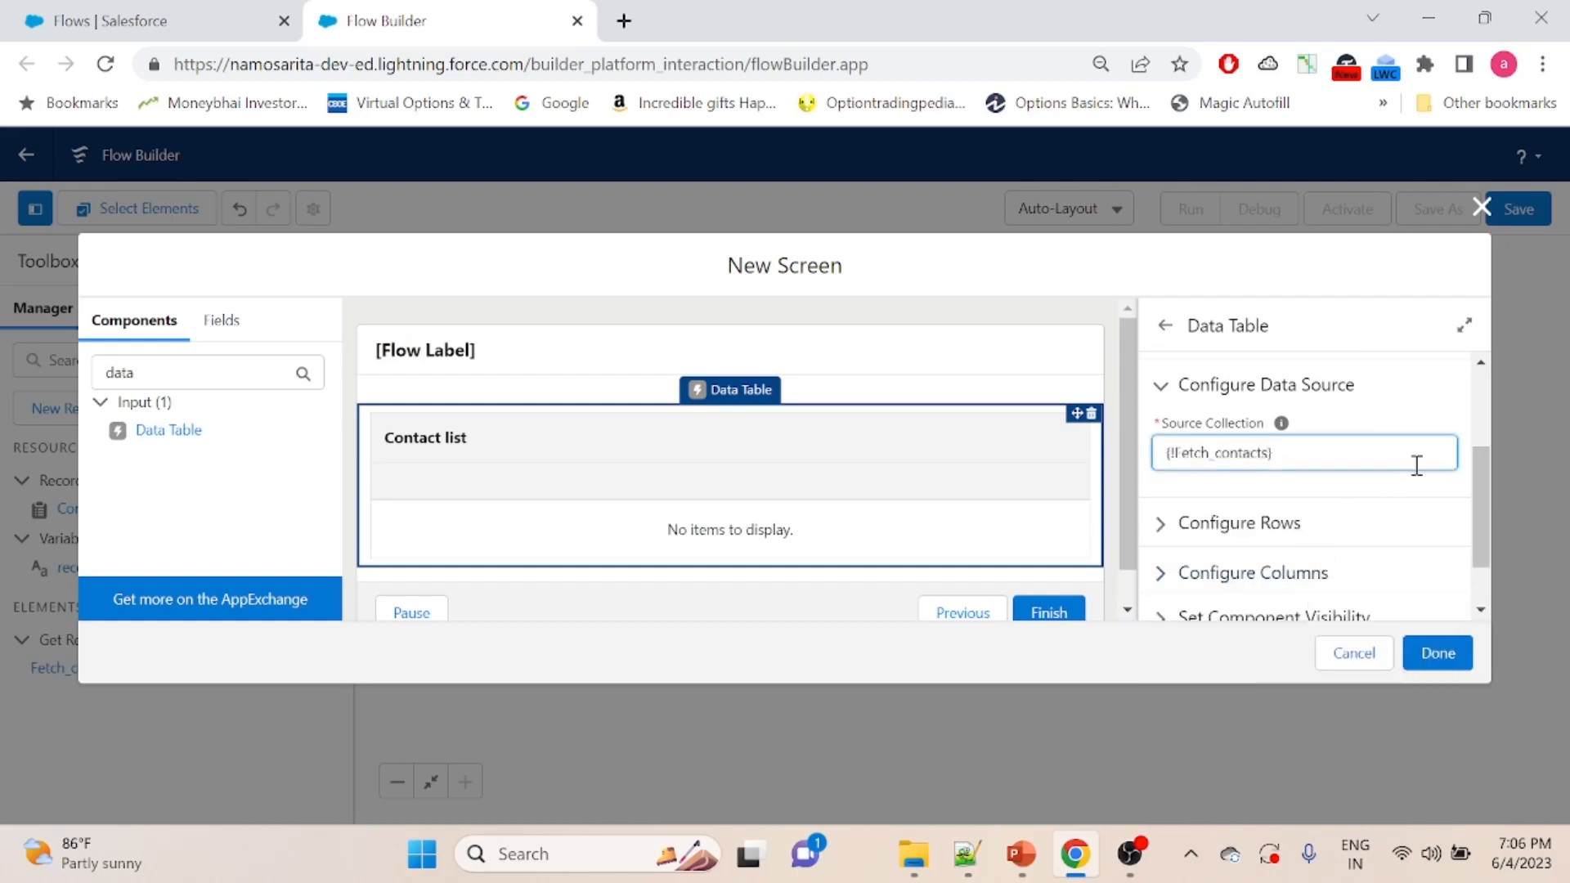
click(1378, 420)
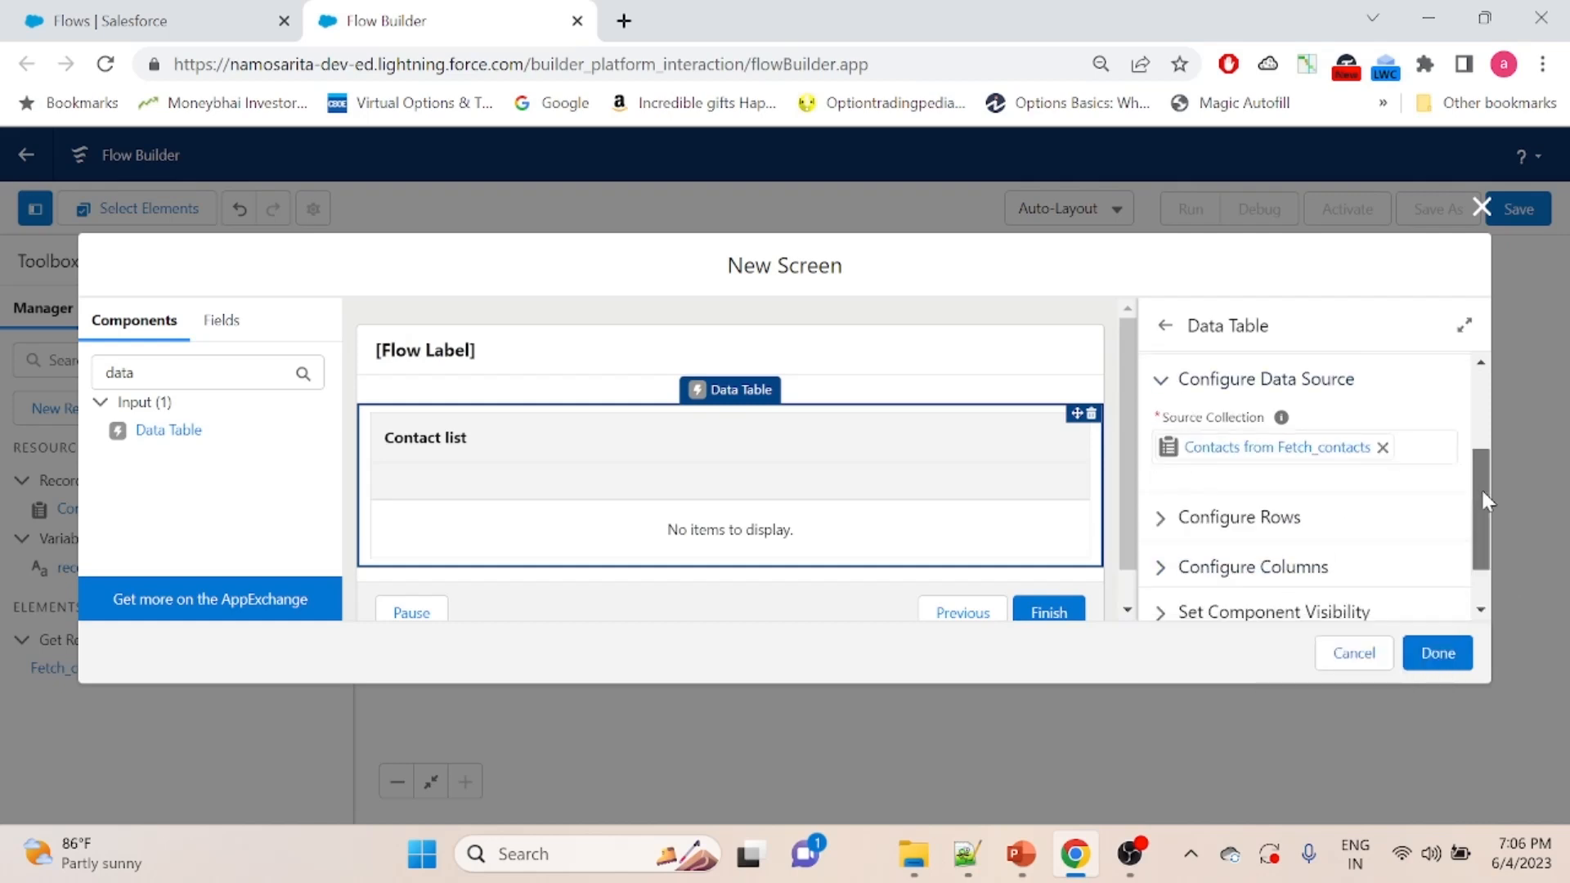
- Add a first column to the data table with FirstName as its source field
drag(1480, 488, 1479, 548)
click(1159, 455)
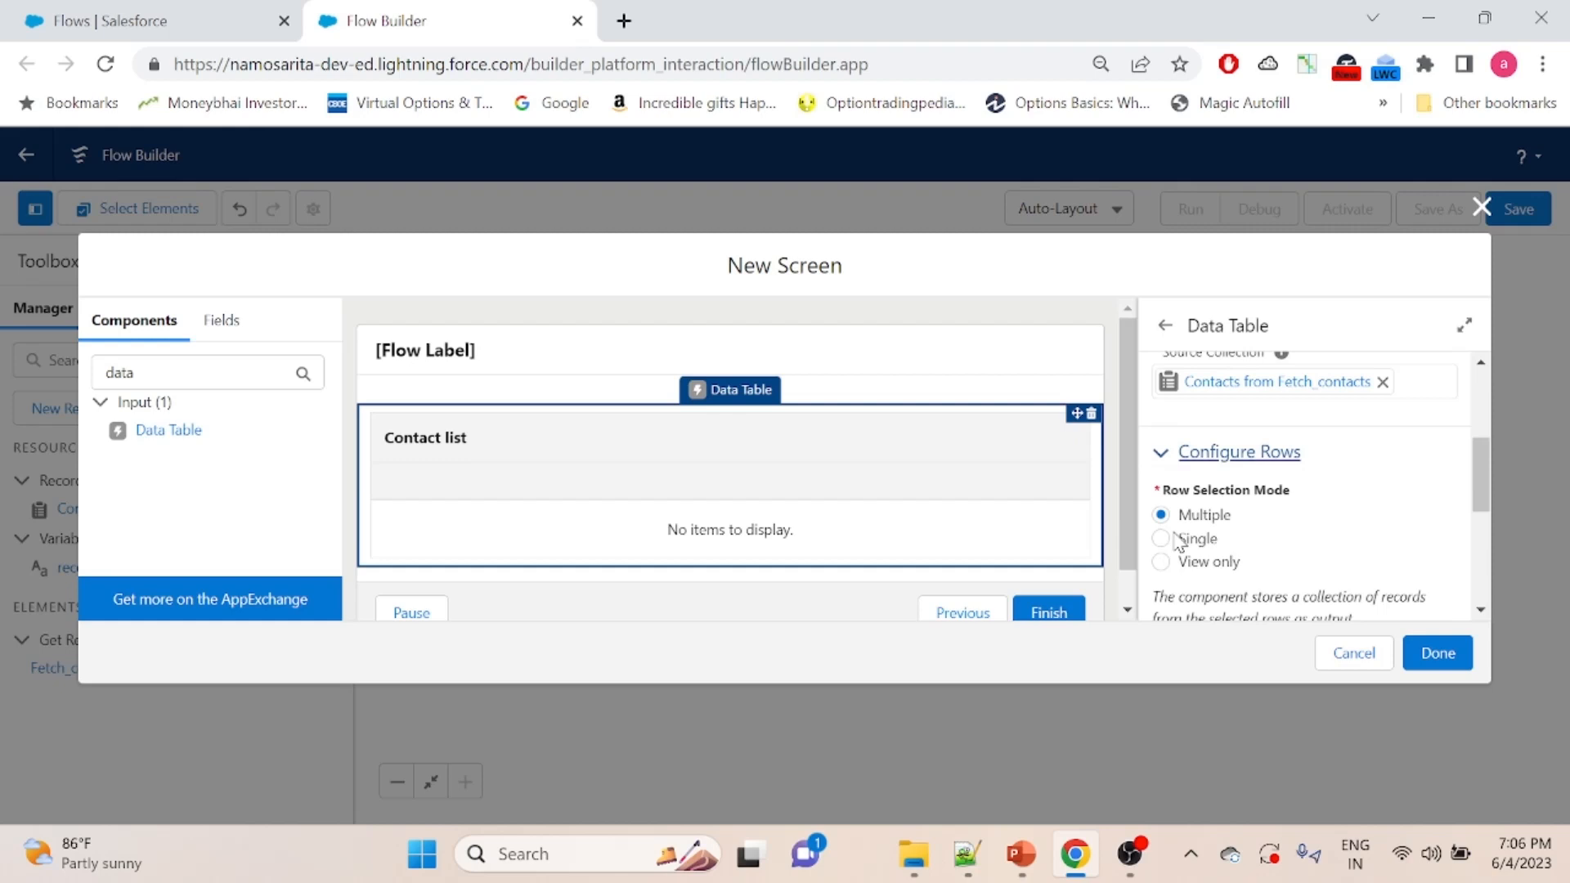
click(1163, 455)
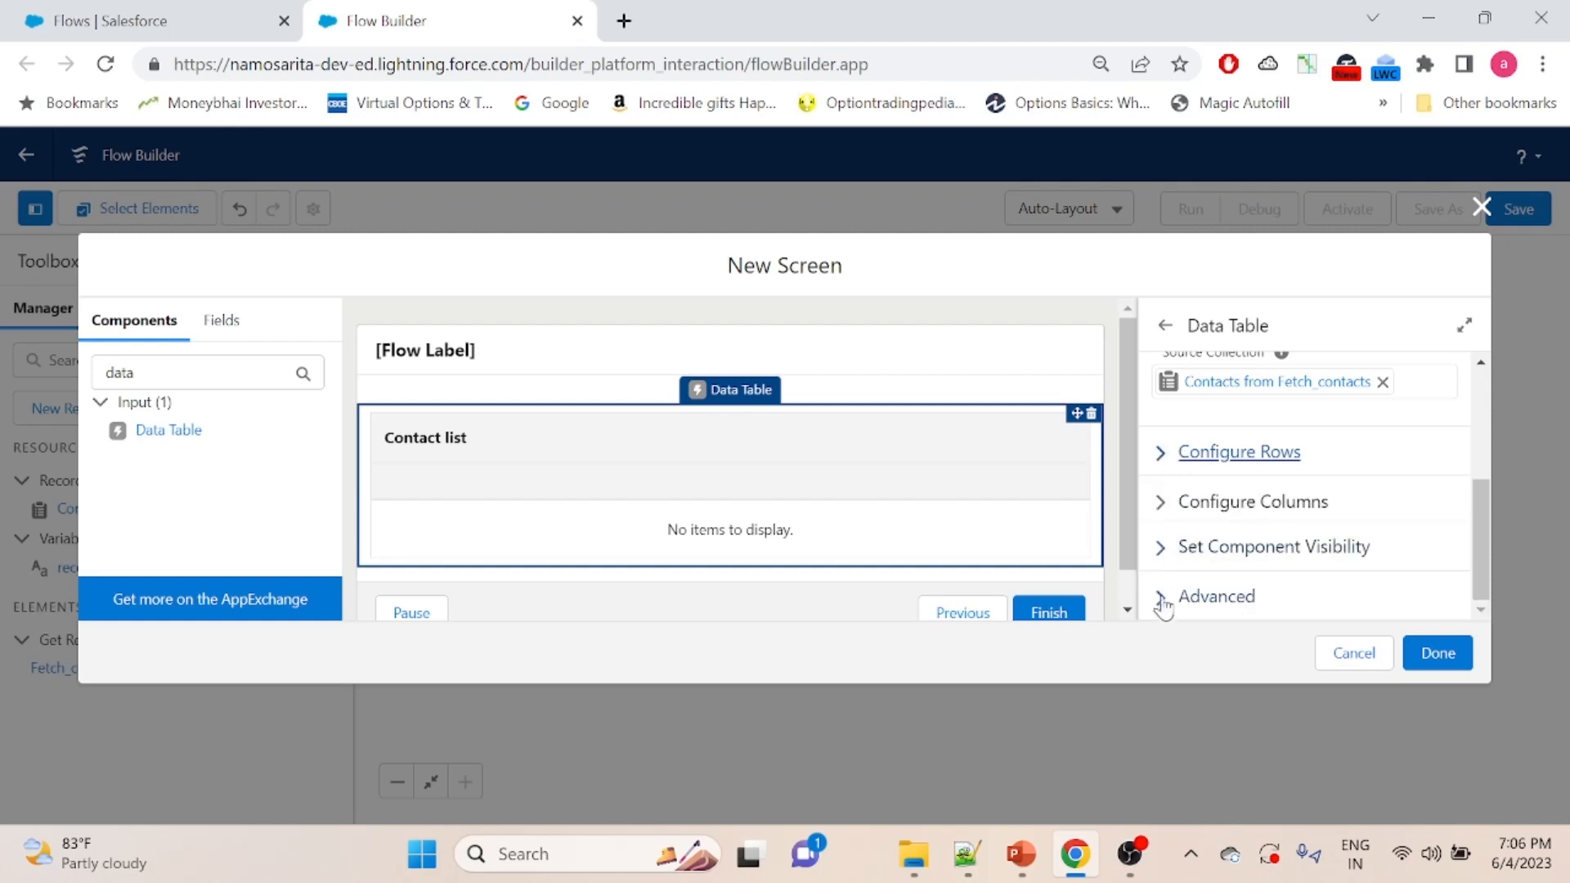
click(1164, 501)
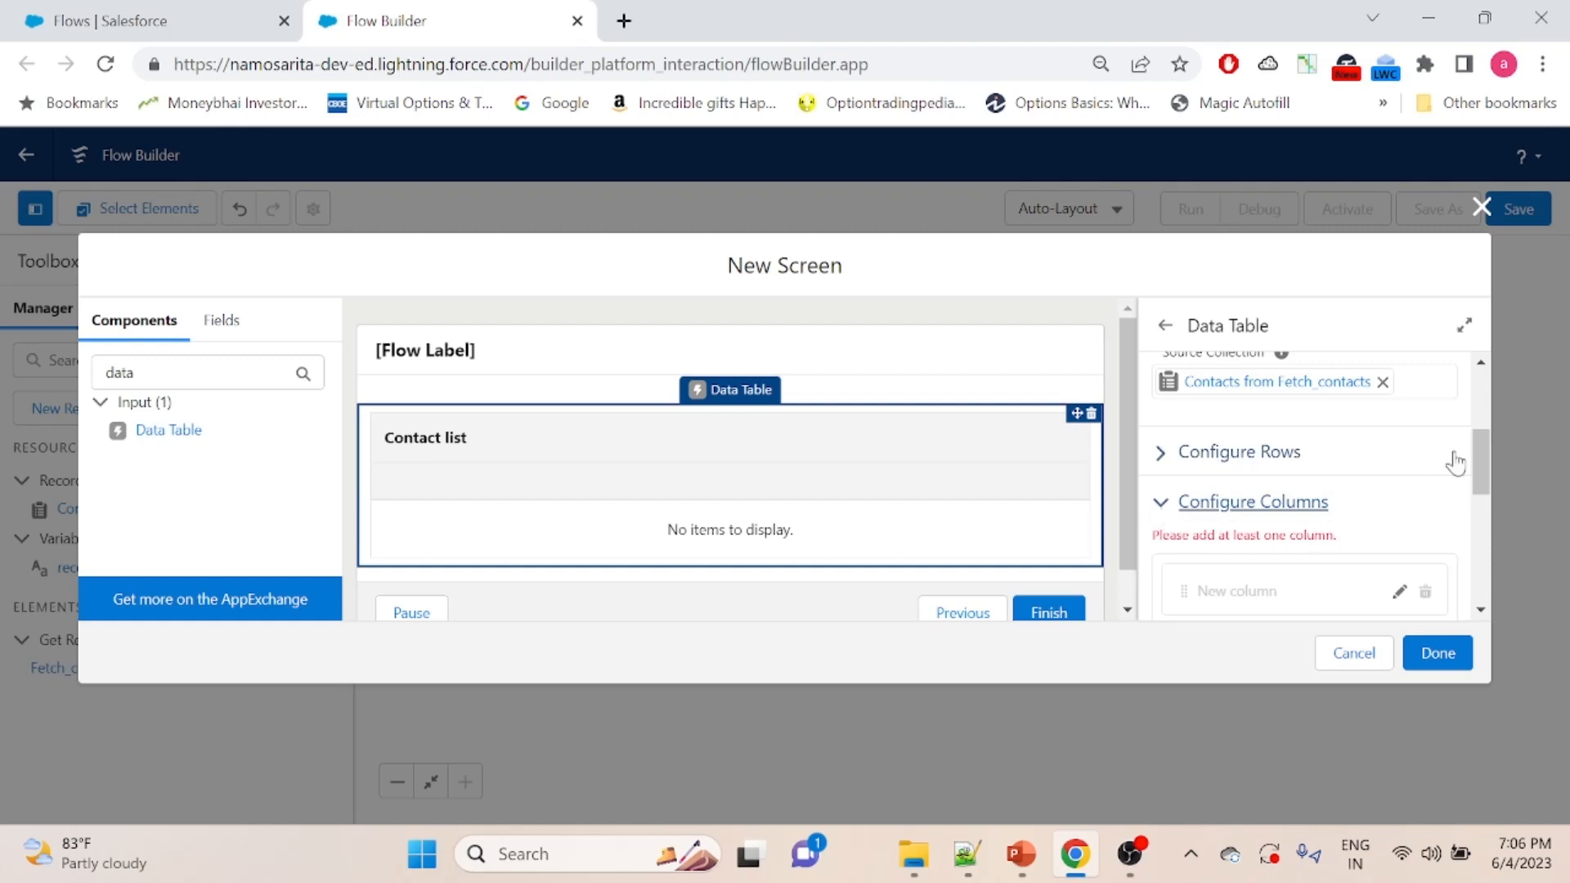
drag(1480, 454, 1484, 511)
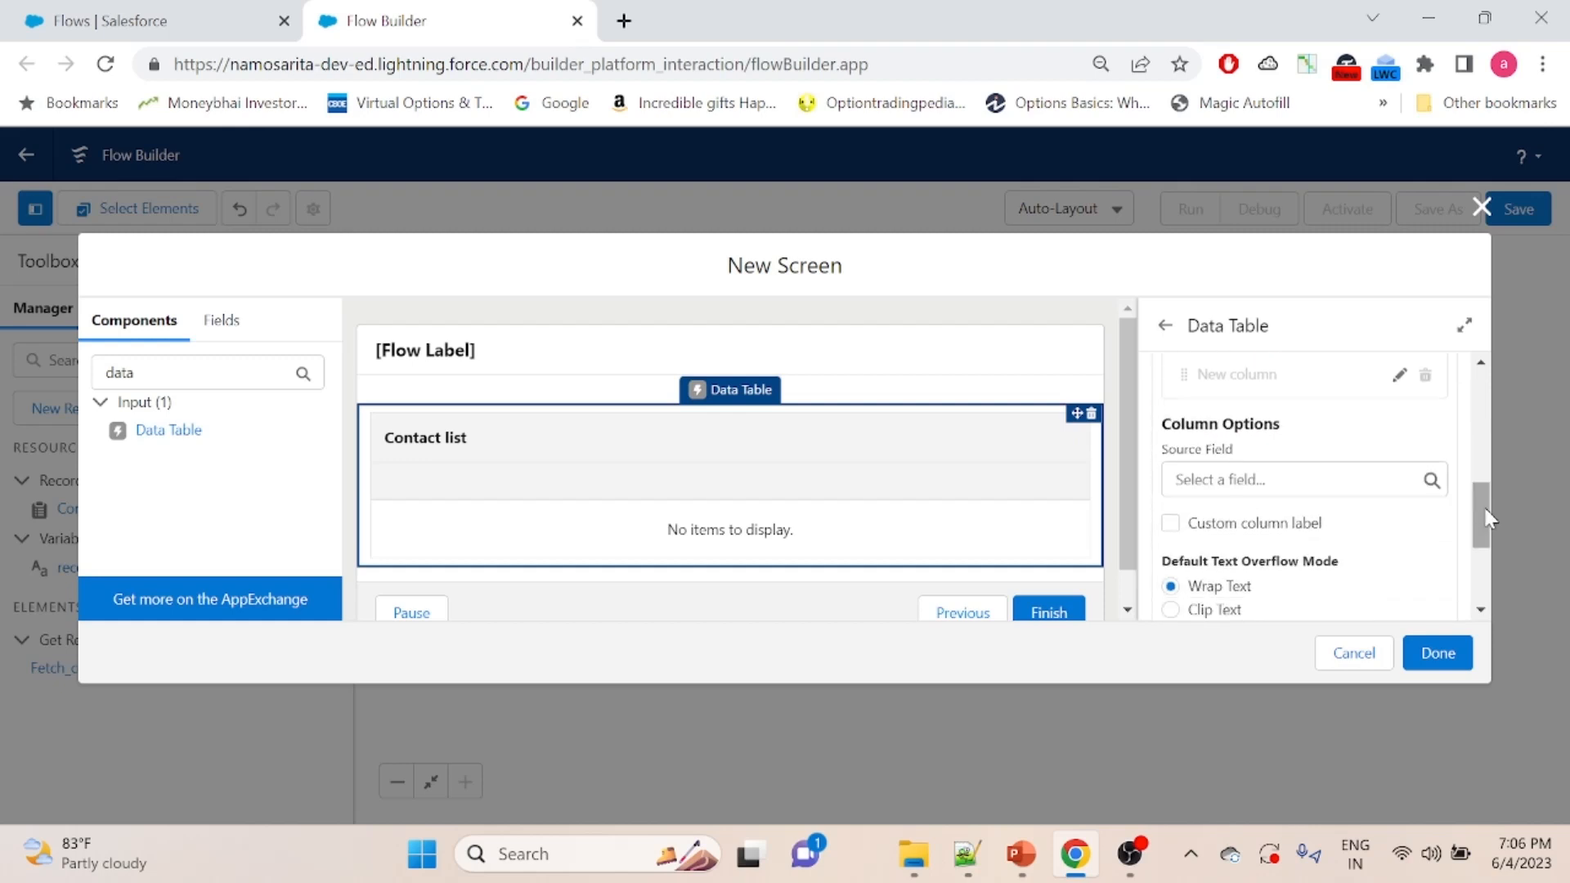
click(1225, 484)
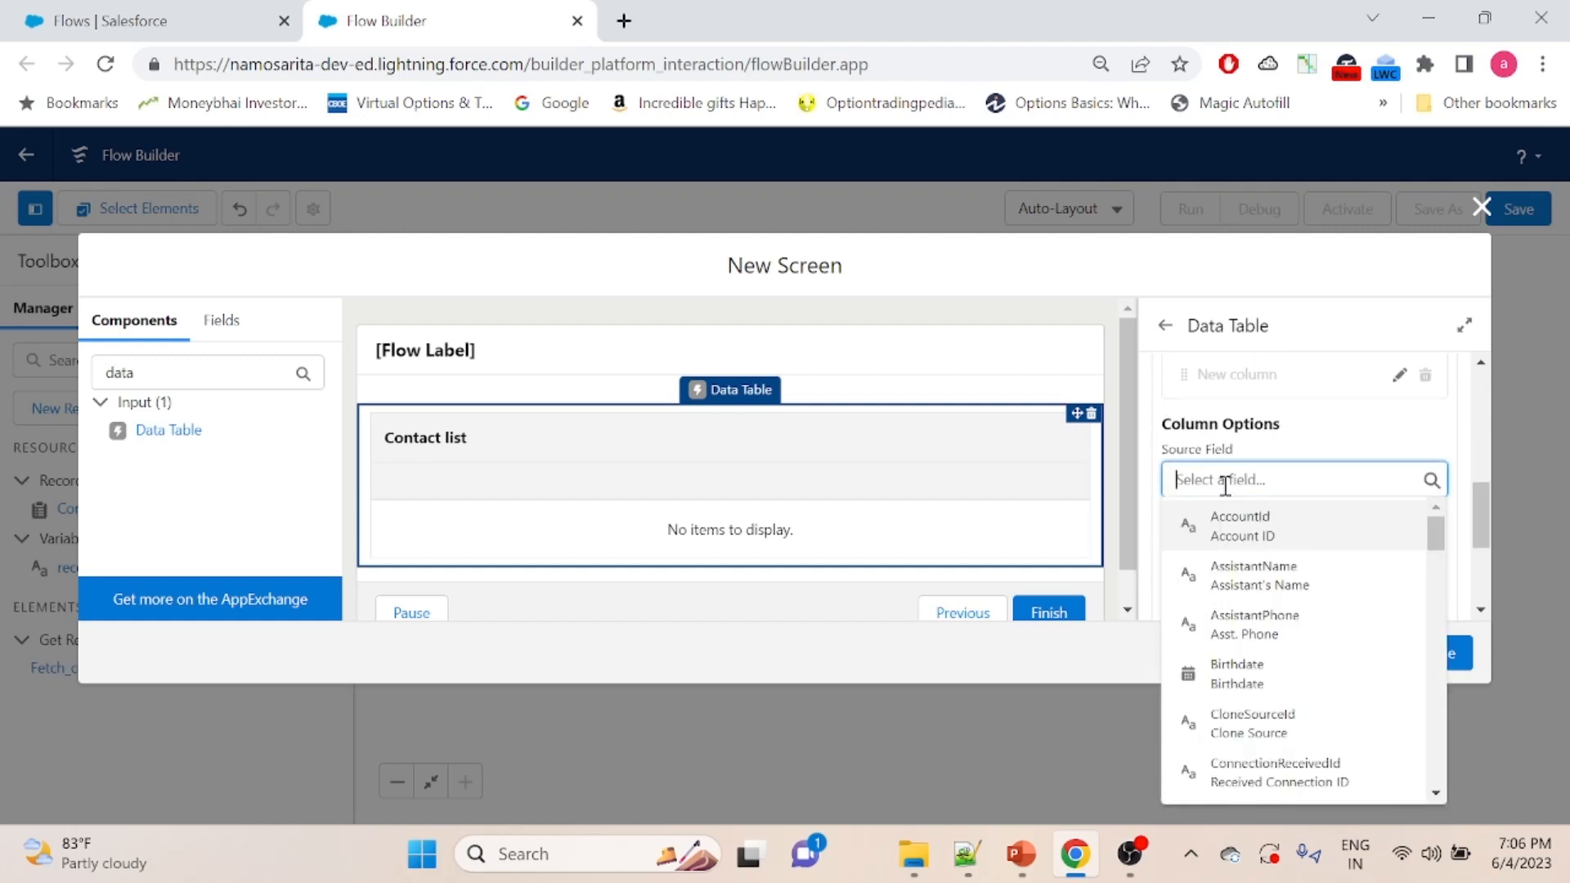
text(first)
click(1250, 527)
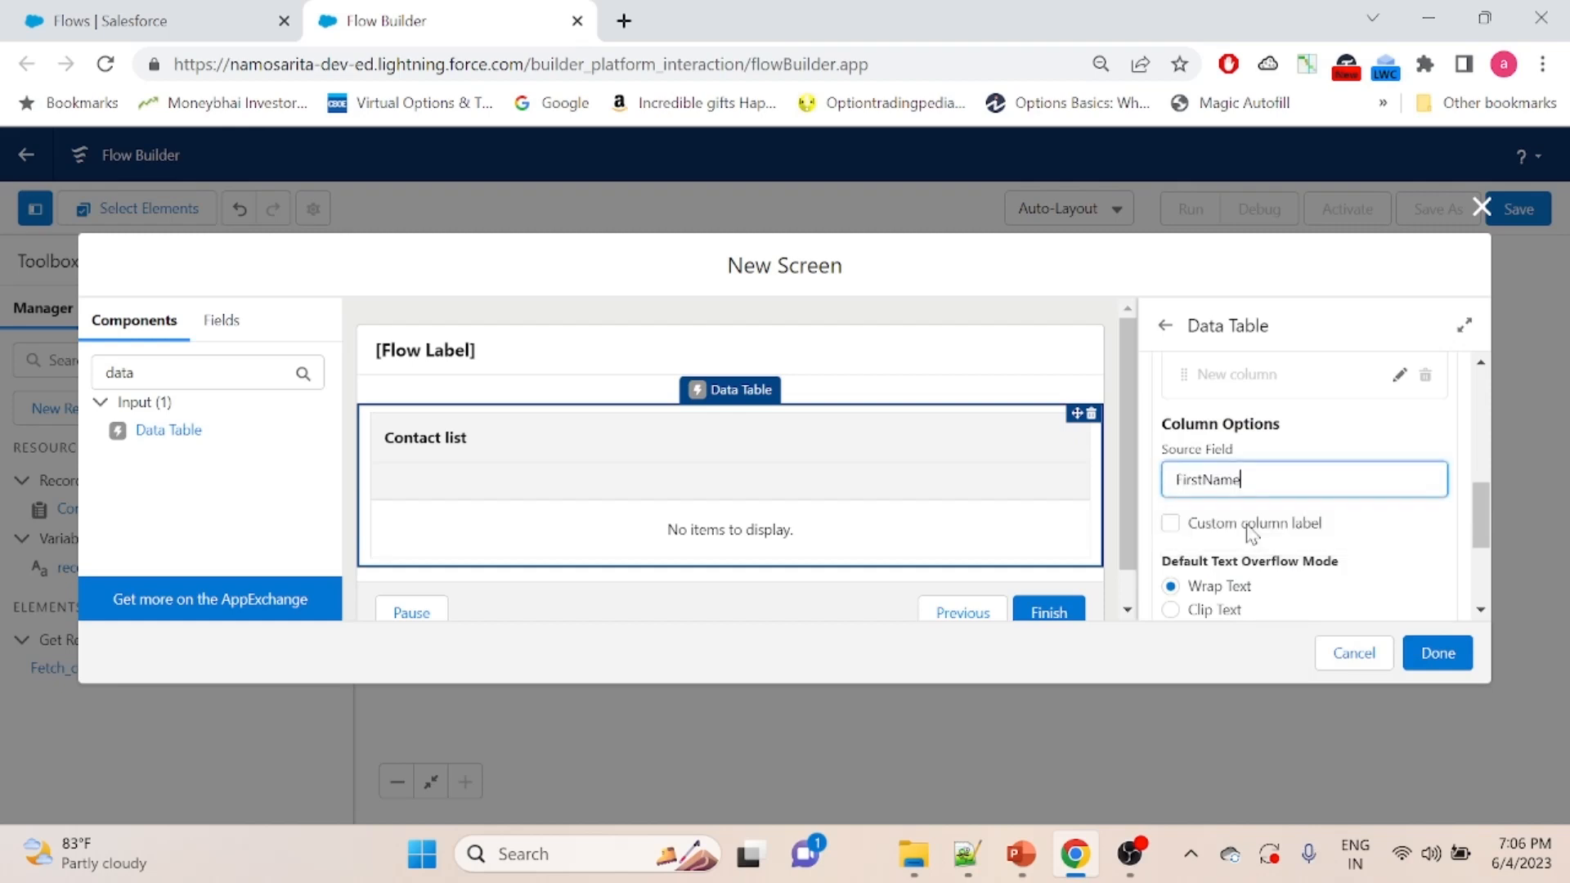
drag(1486, 510, 1484, 536)
click(1418, 499)
- Add a second column to the data table with LastName as its source field
click(1206, 498)
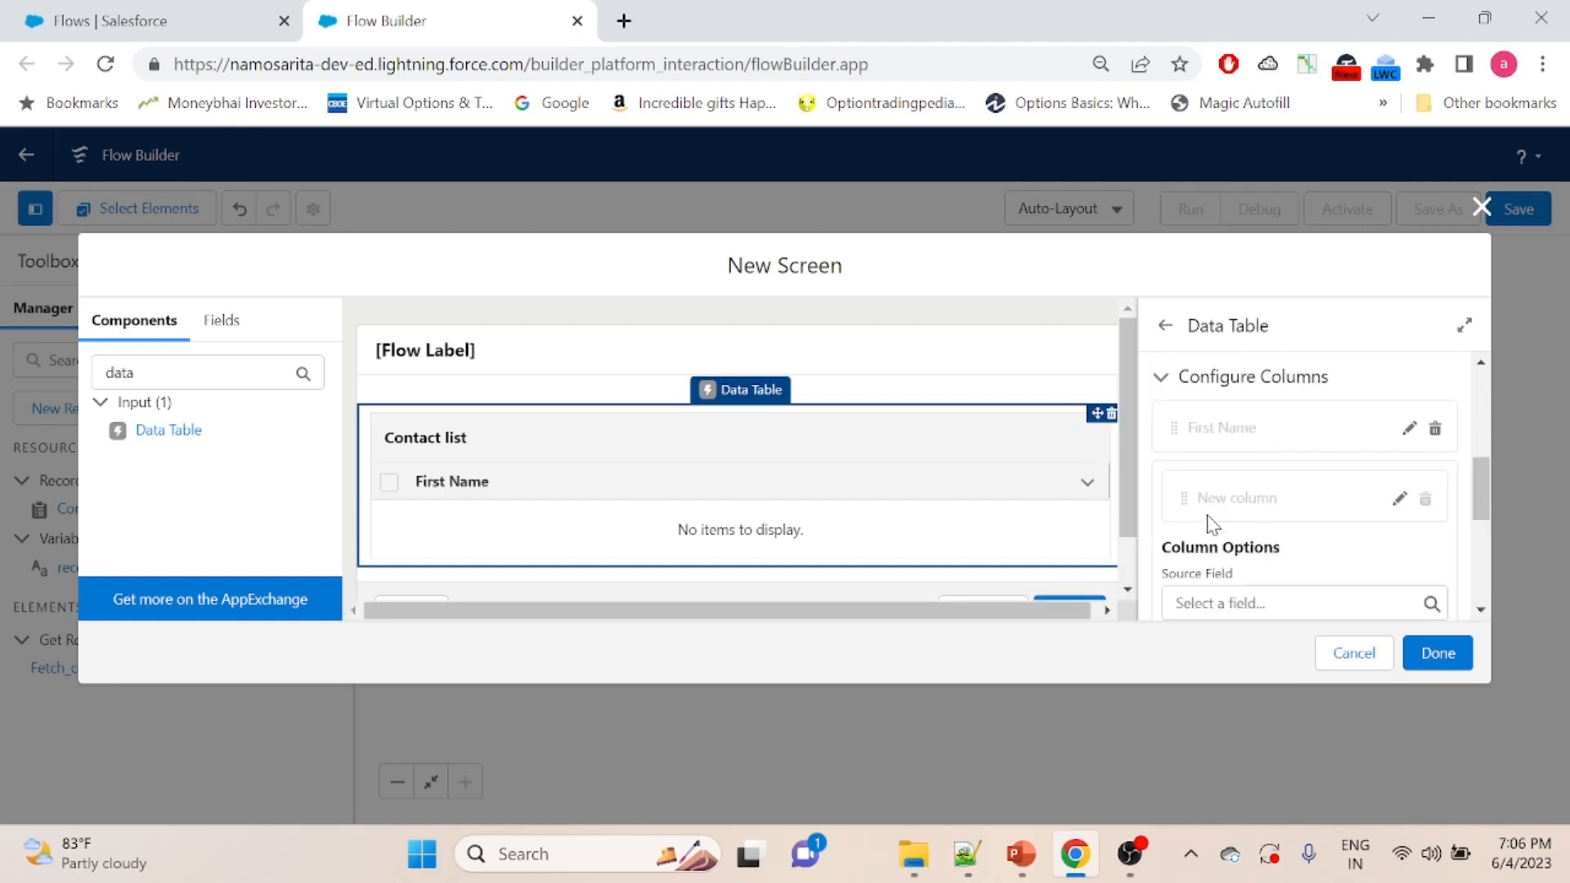
drag(1478, 468, 1474, 498)
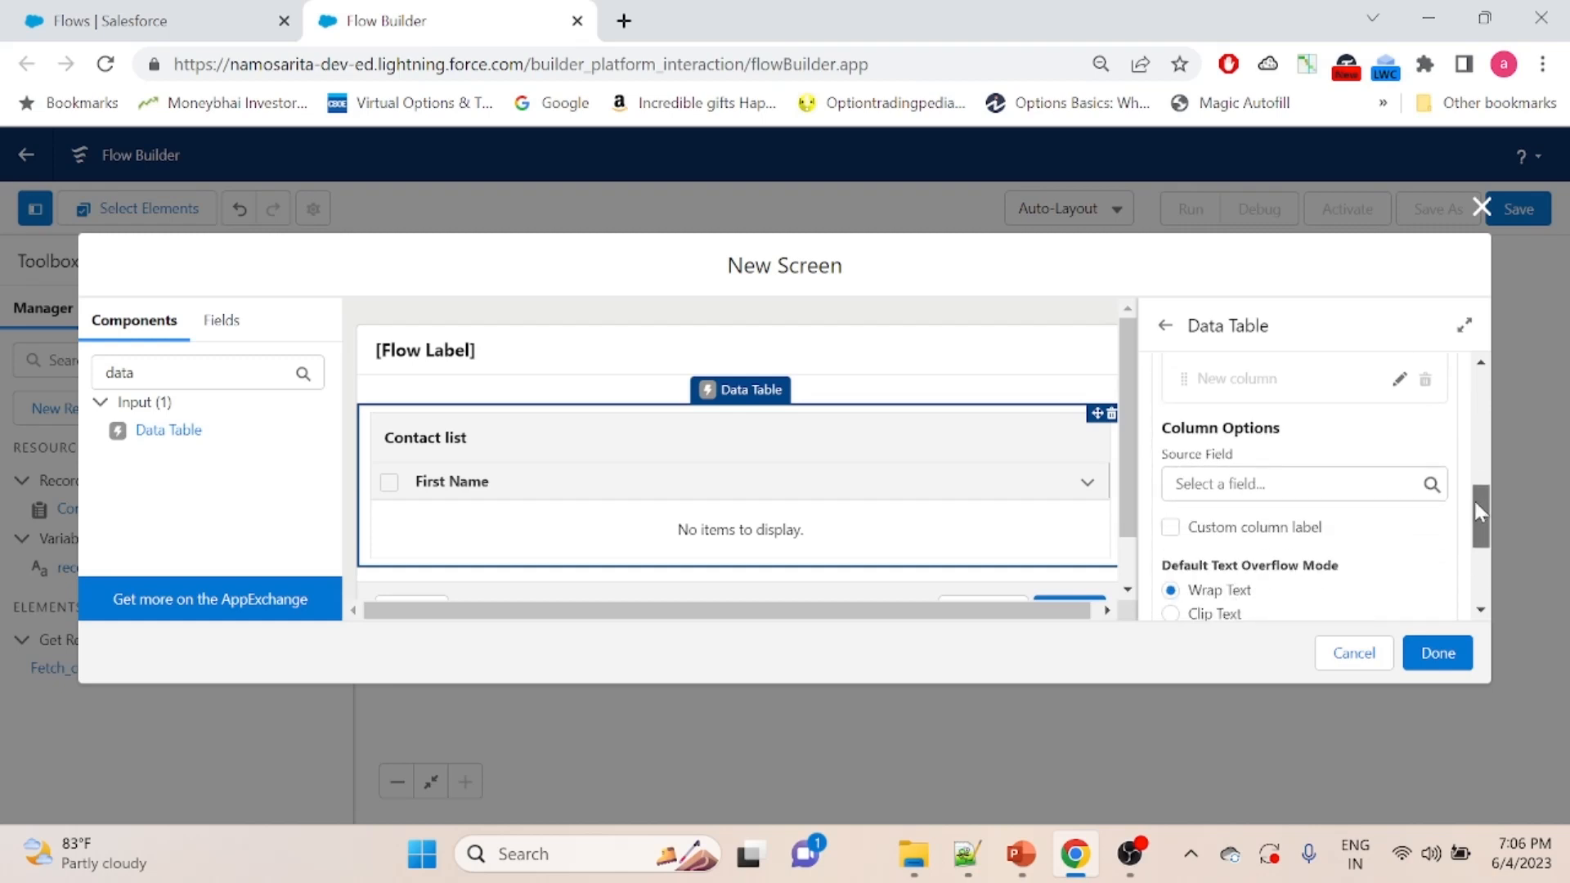
click(1363, 481)
text(last)
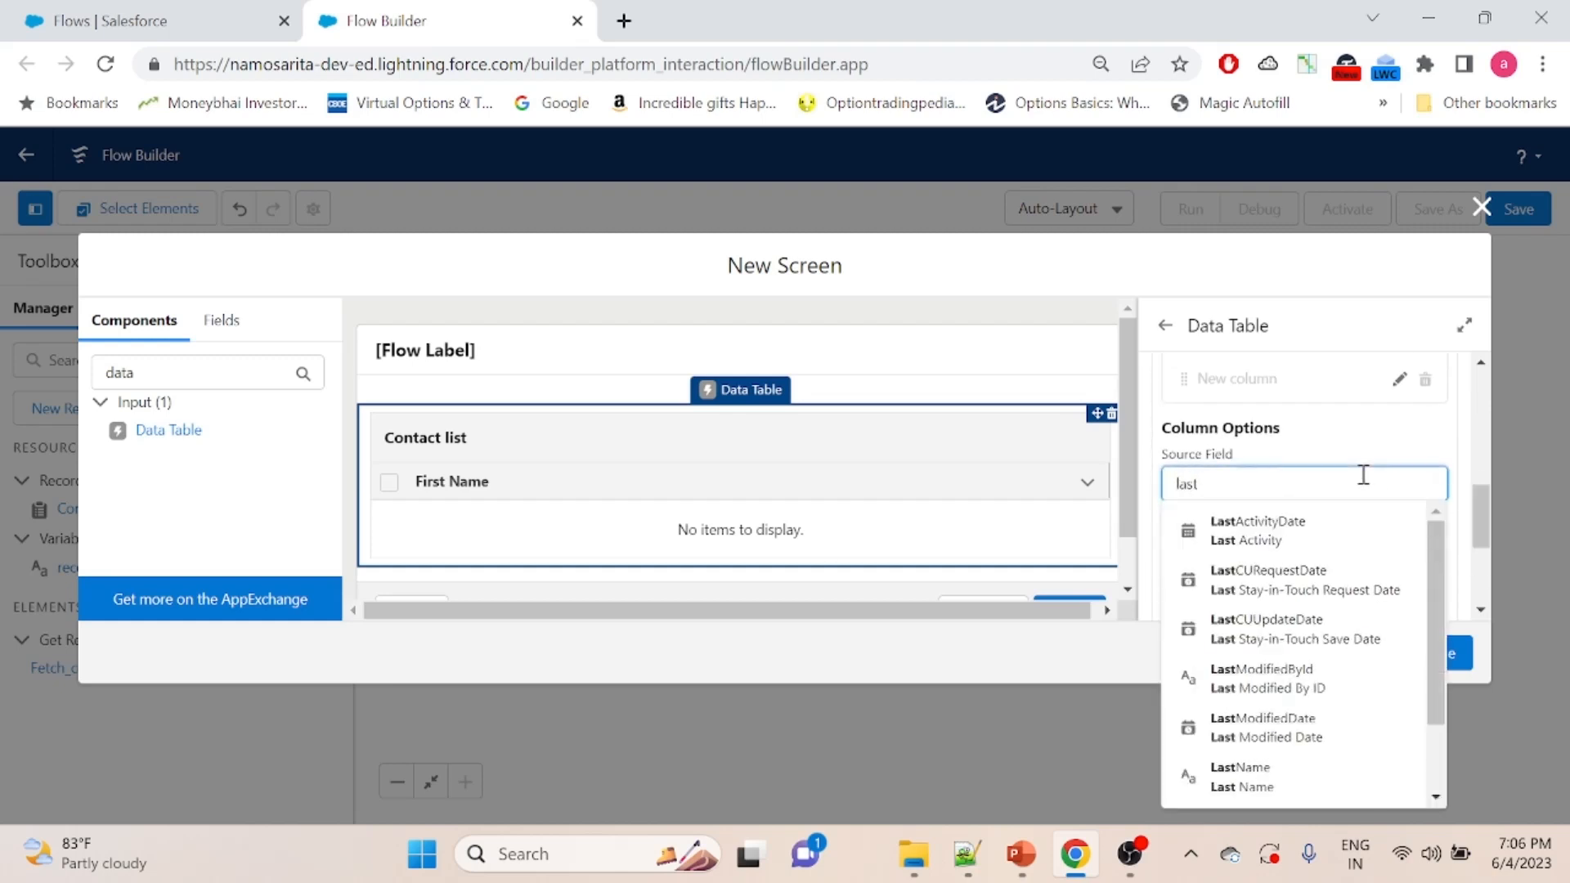
text(na)
click(1292, 530)
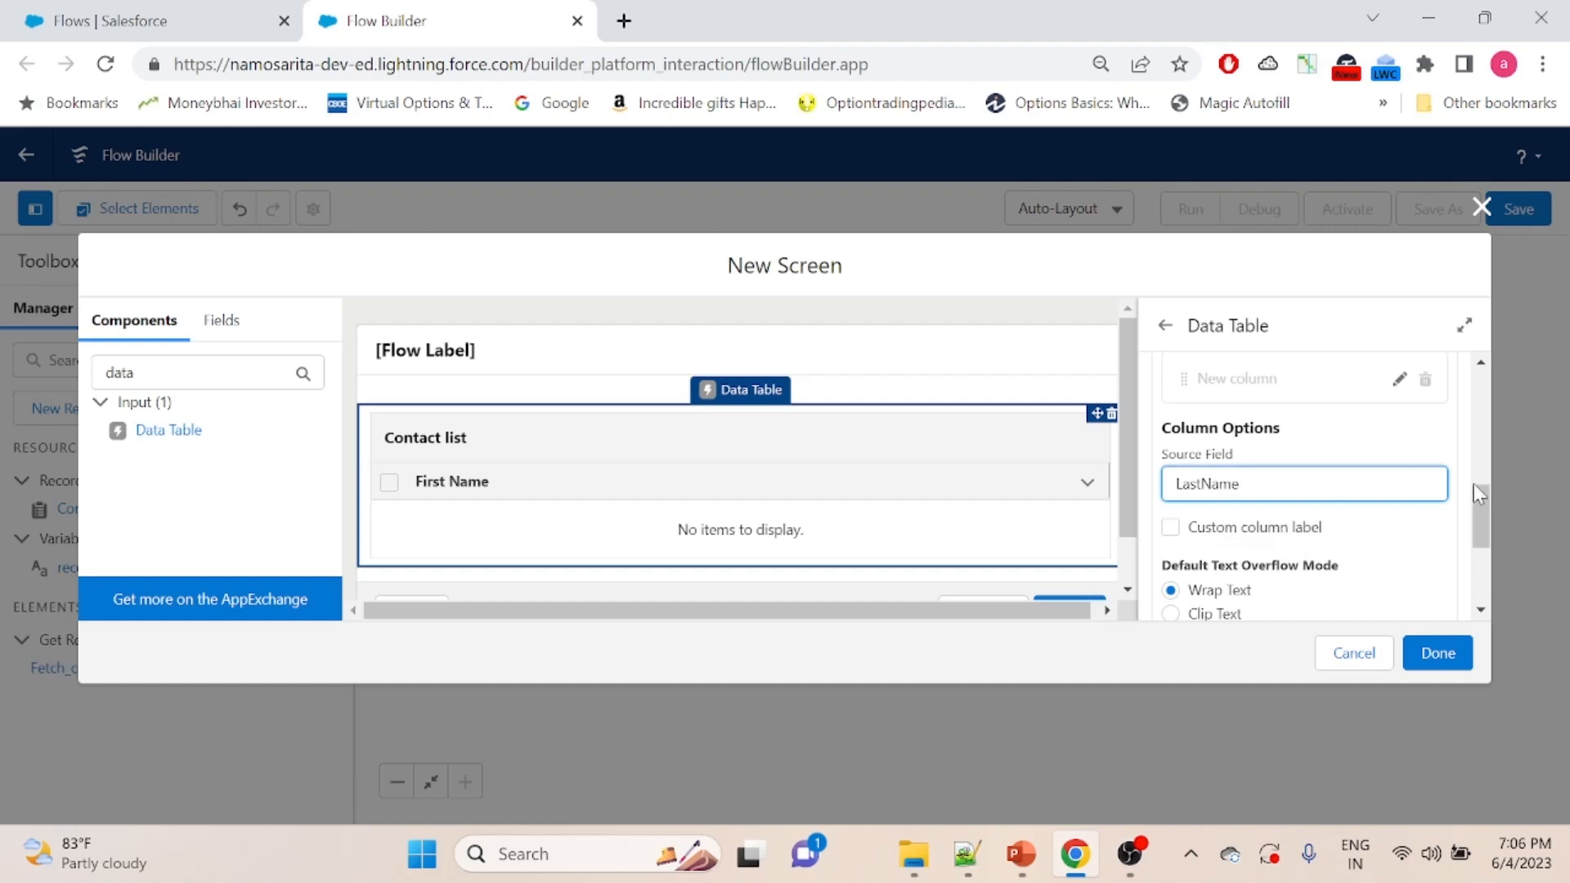
drag(1475, 503, 1480, 542)
click(1430, 501)
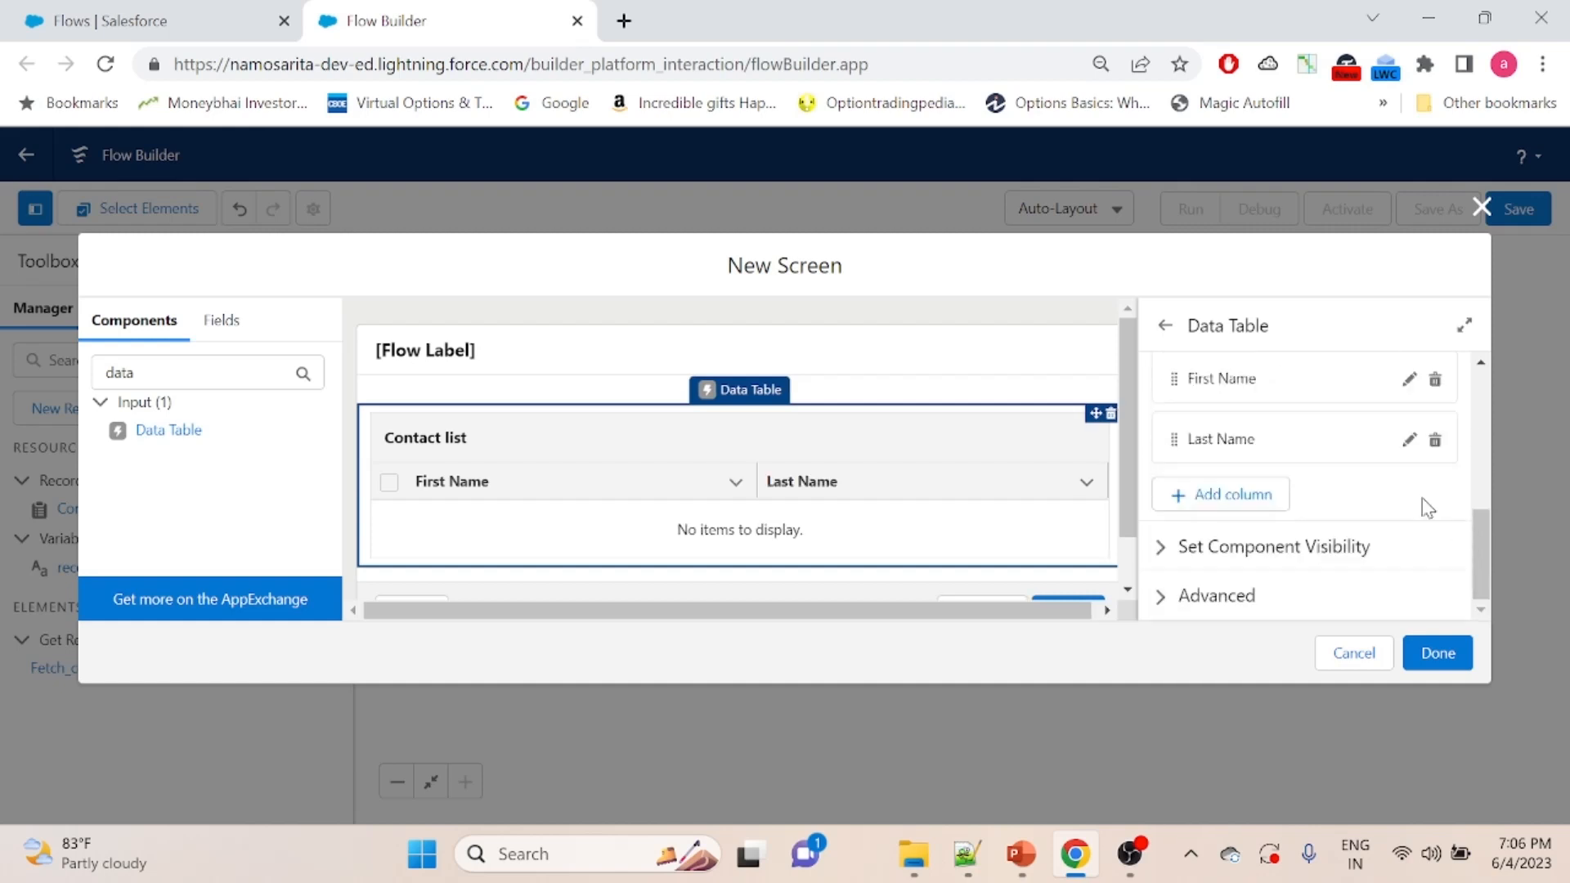
- Add a third column to the data table using the custom Status field NamoSarita__Status__c as its source
click(1200, 495)
click(1278, 603)
text(status)
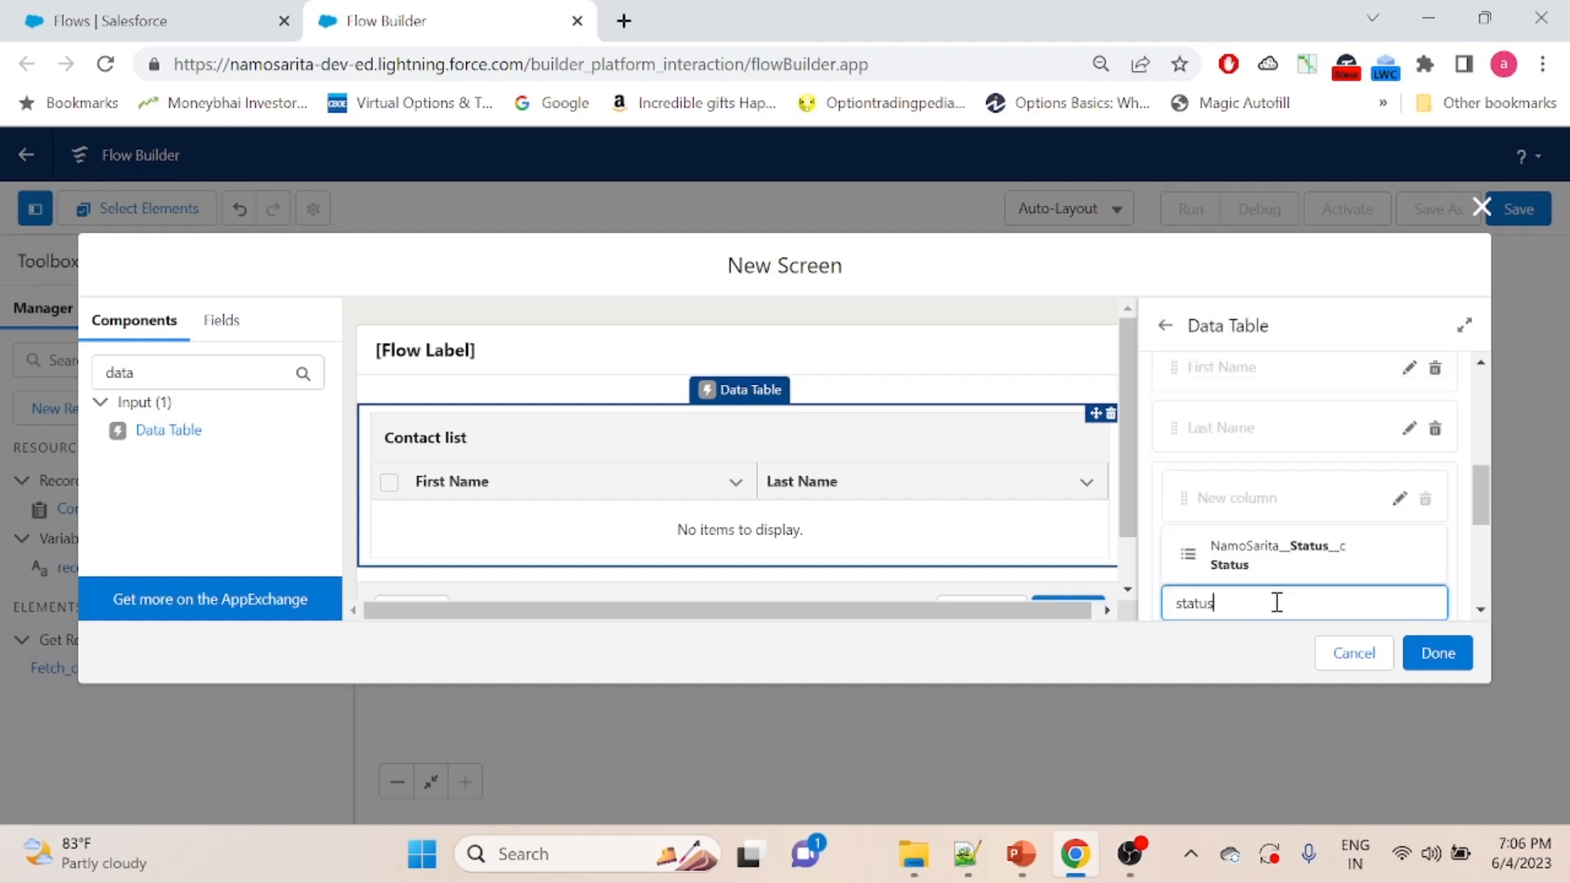
click(1276, 559)
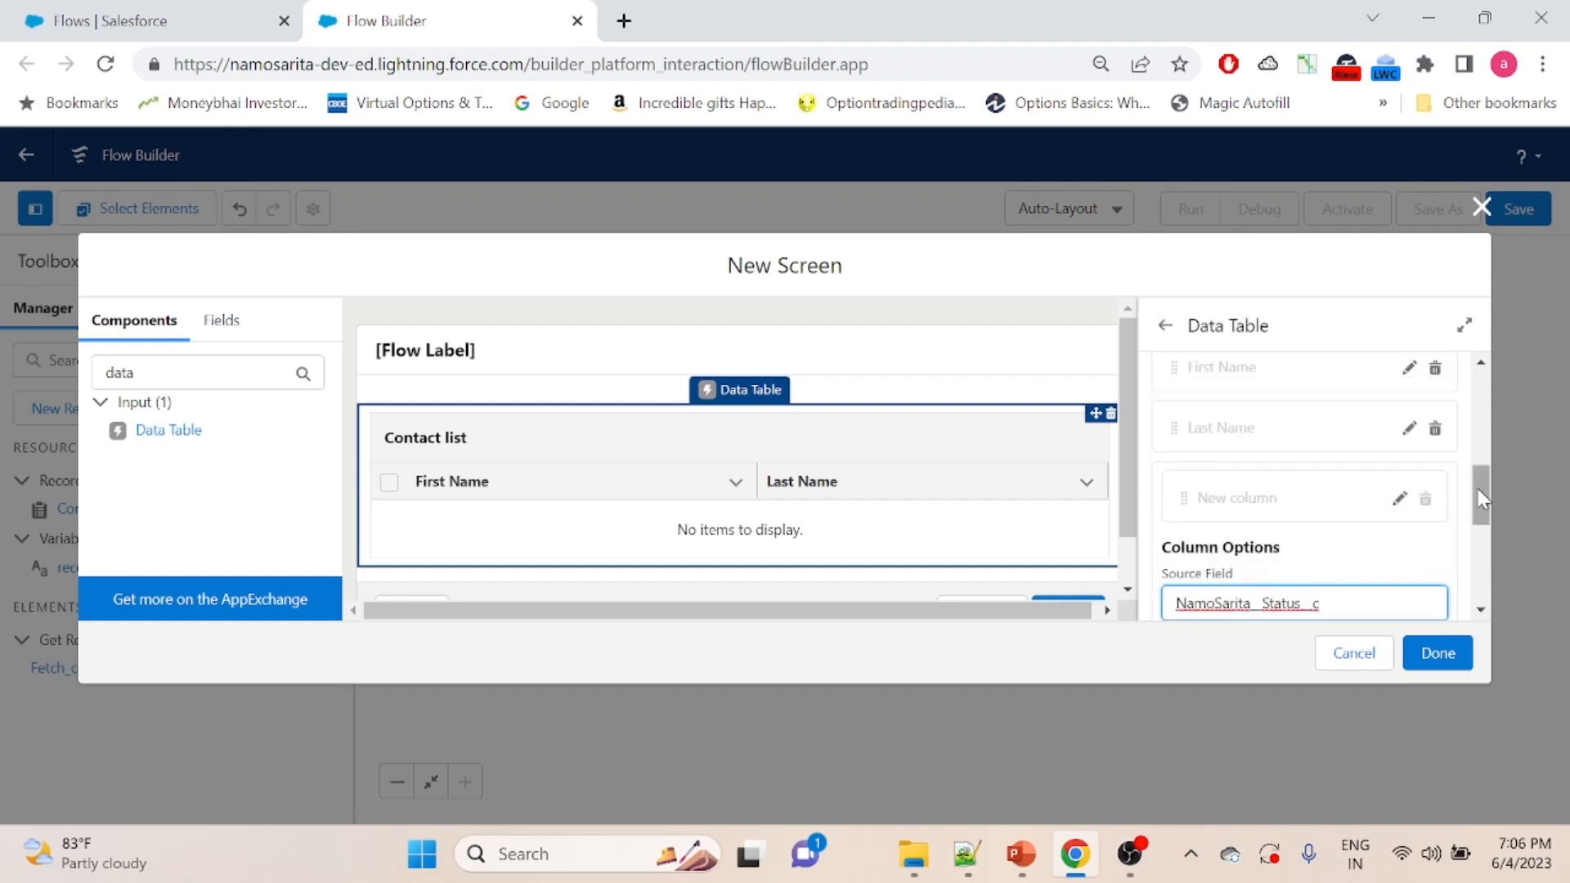
drag(1480, 497, 1493, 548)
click(1423, 488)
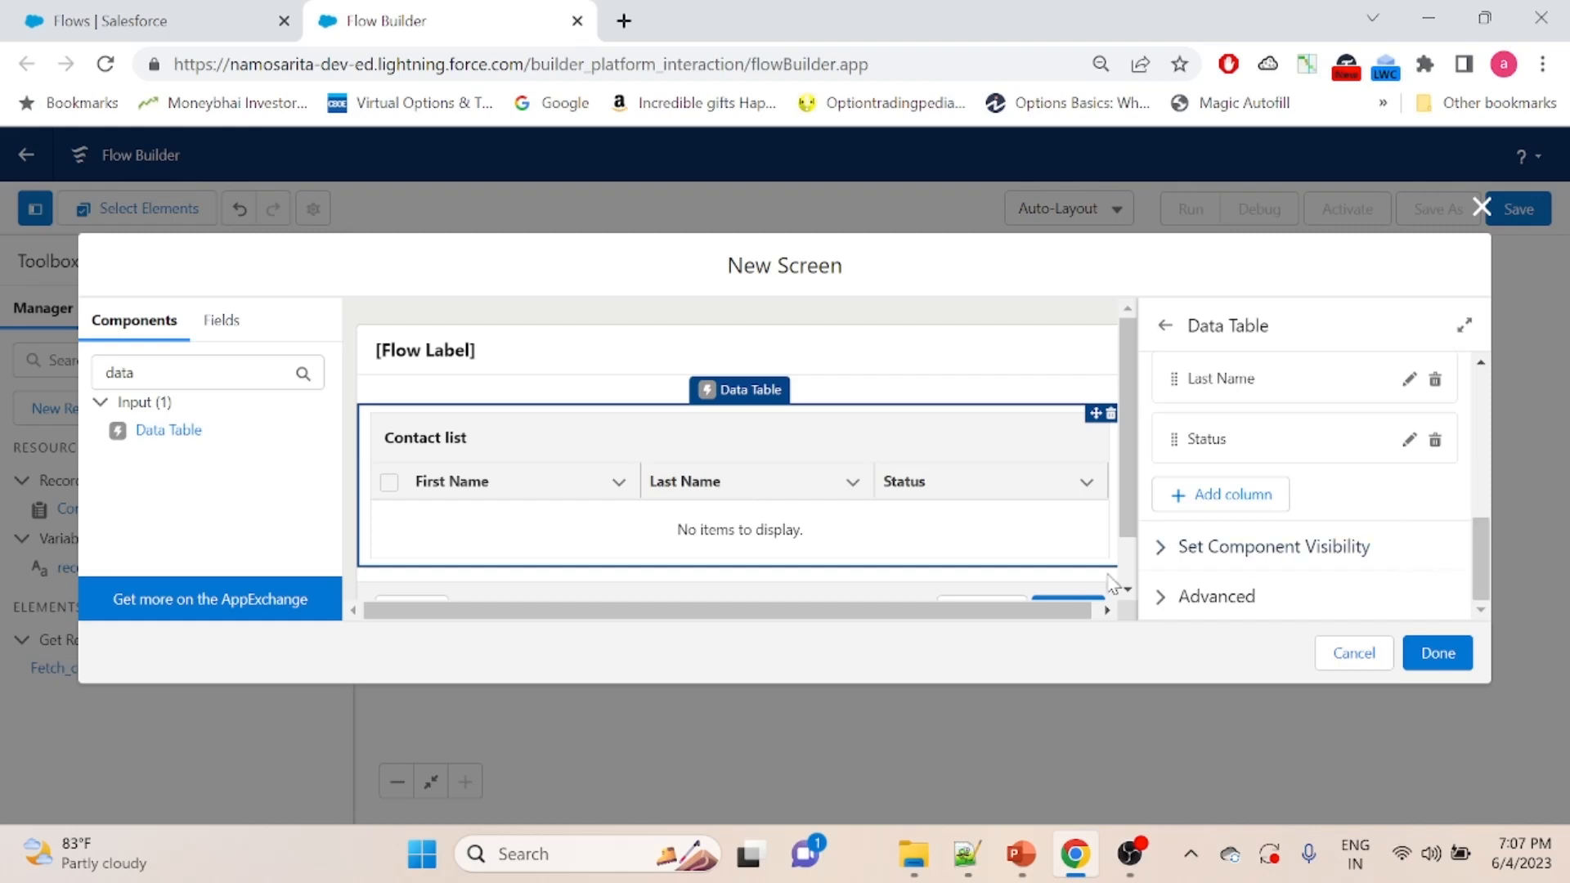
- Turn on manual variable assignment in the data table's advanced settings
click(1160, 605)
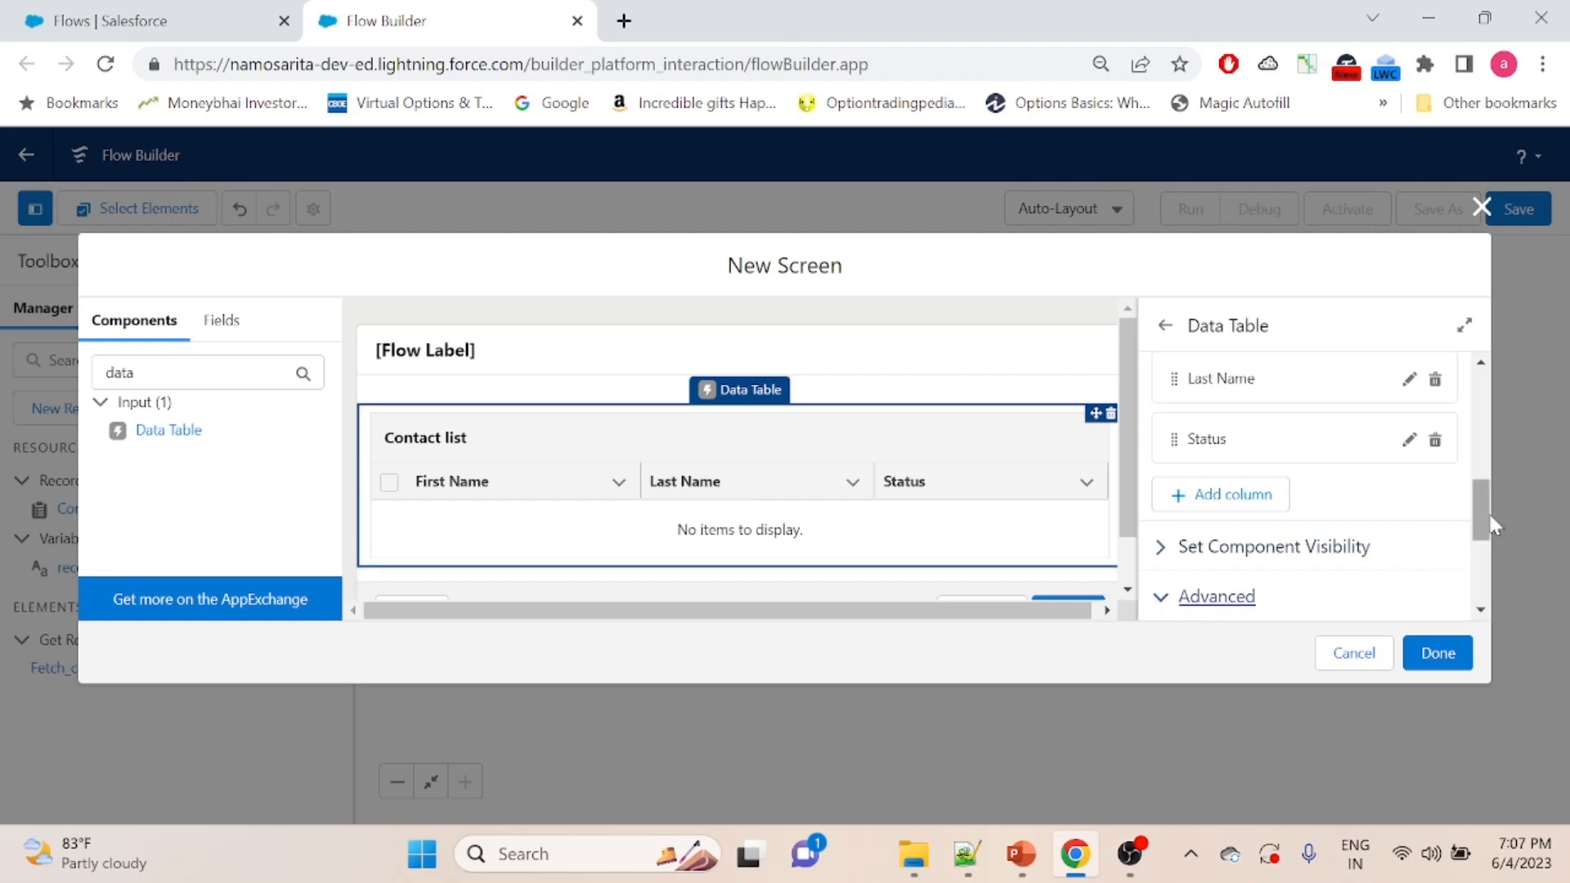
drag(1489, 512, 1493, 613)
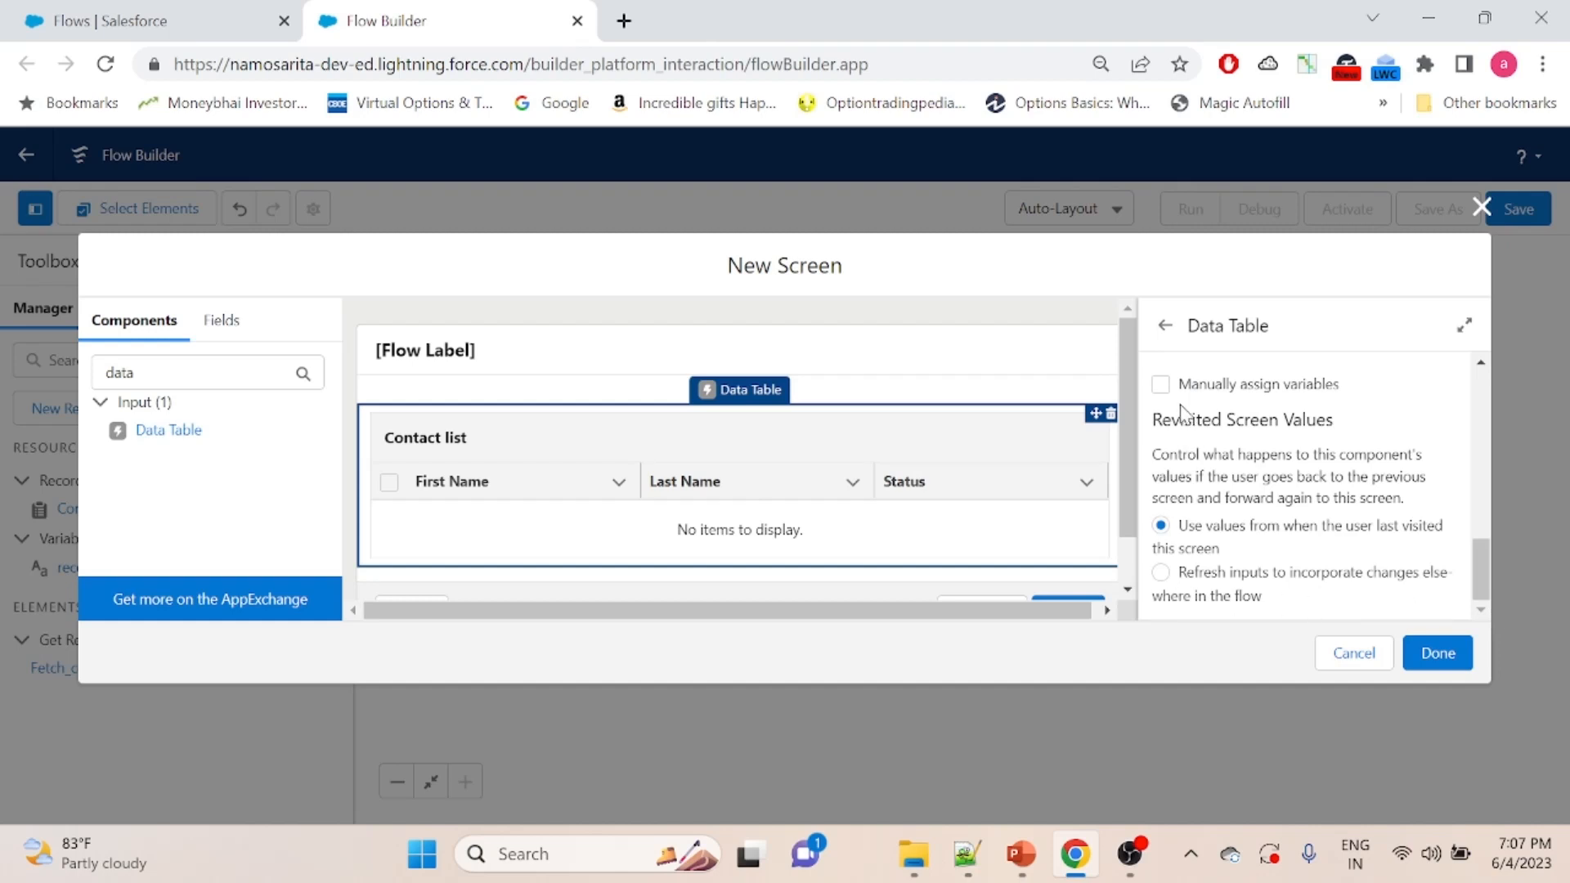
click(1161, 386)
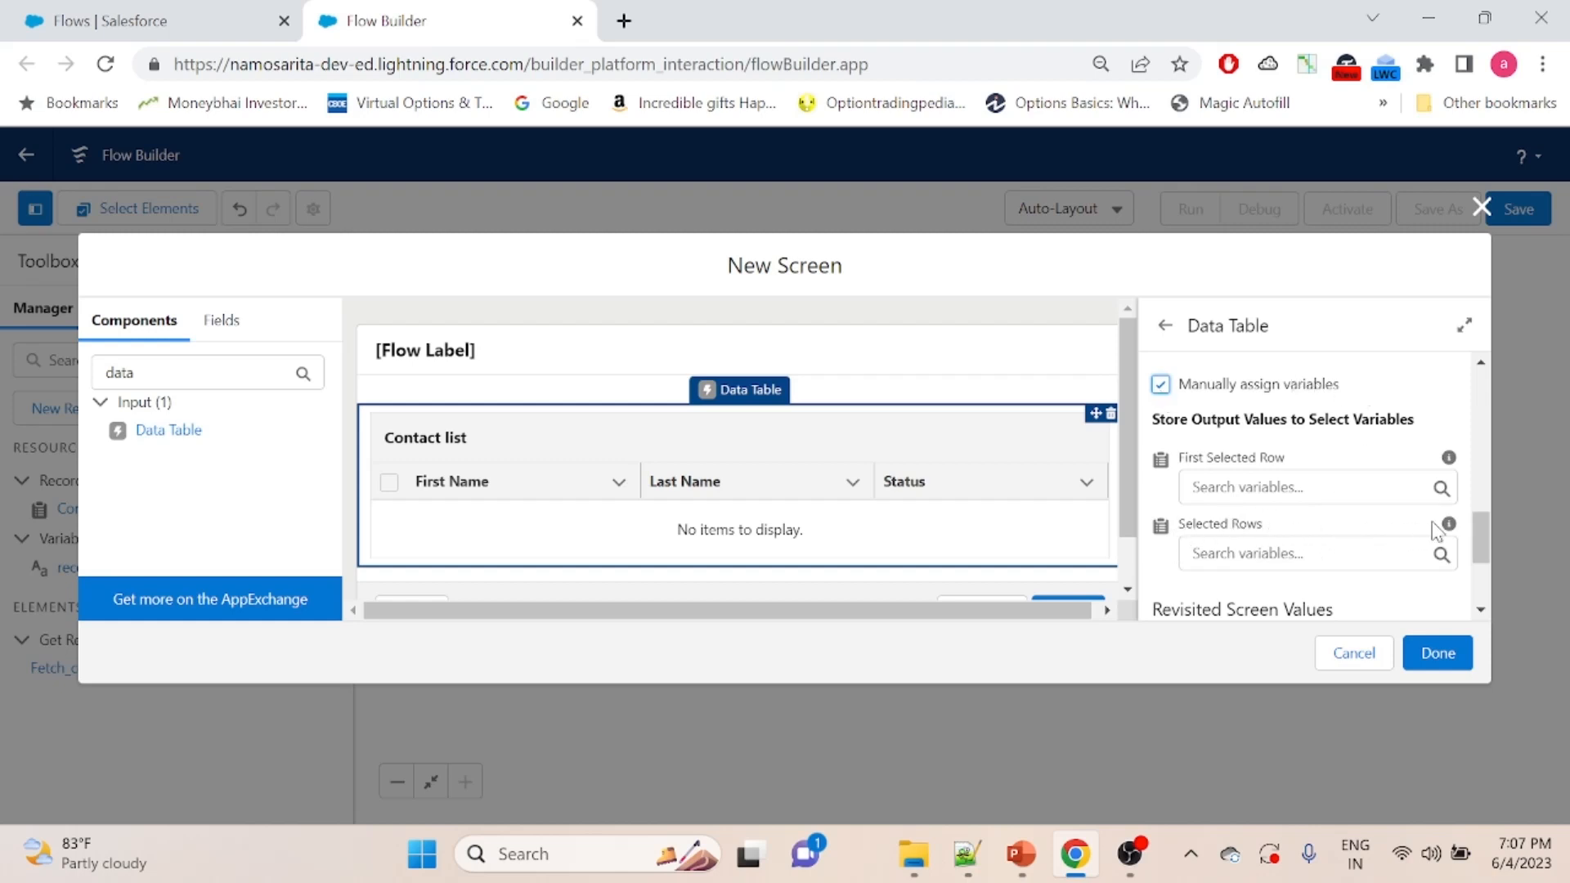
- Create a new Variable resource for the data table's Selected Rows output, with the API name selectedcontactlist
mouse_move(1448, 526)
click(1218, 558)
click(1281, 270)
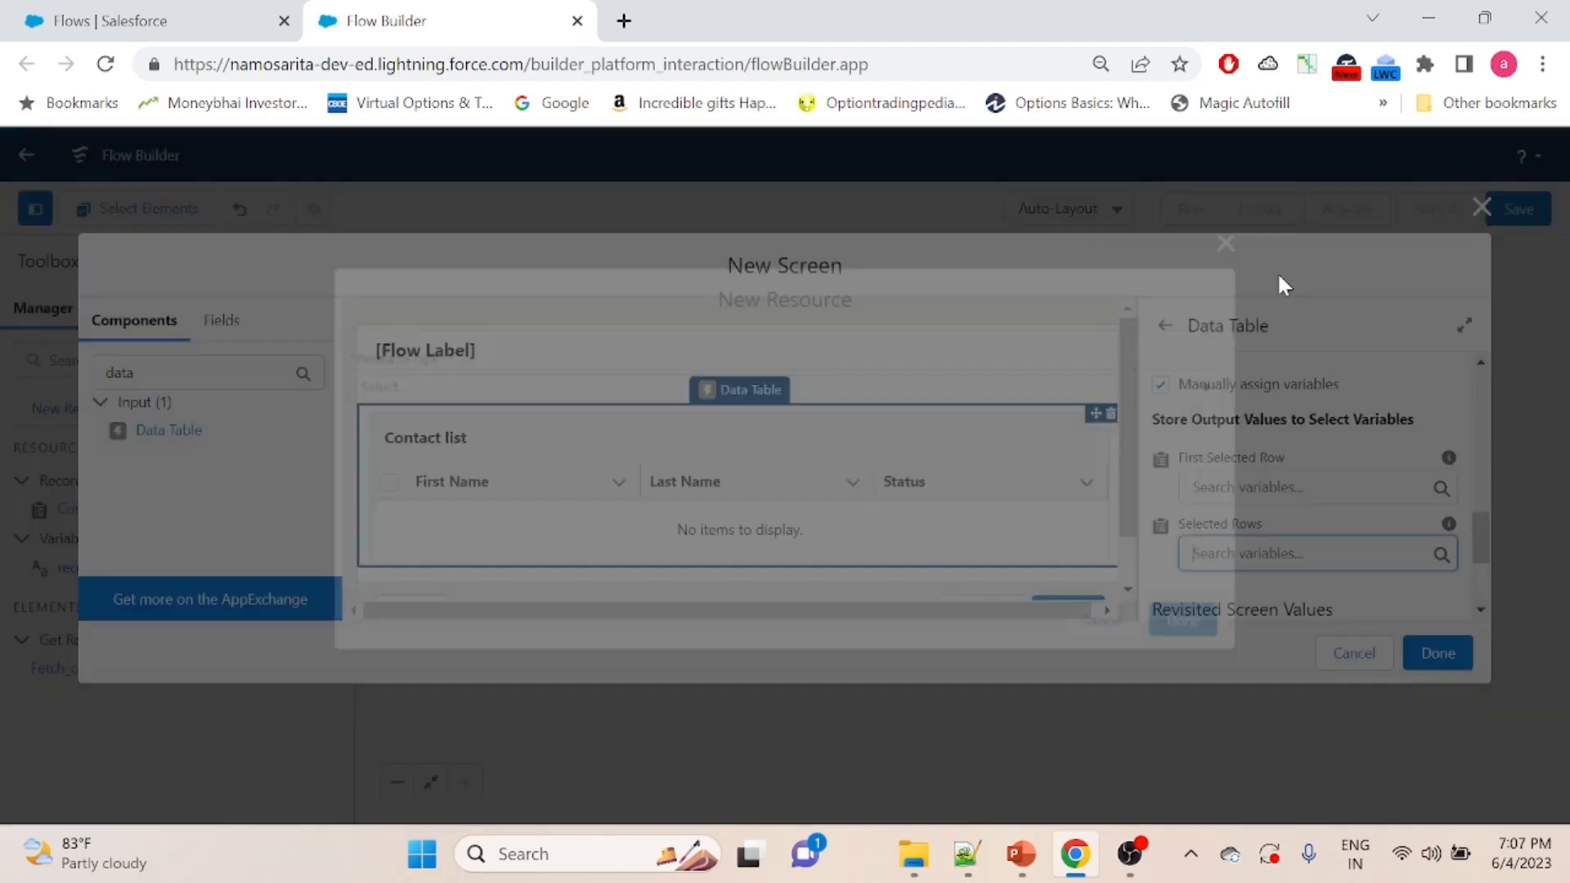
click(696, 393)
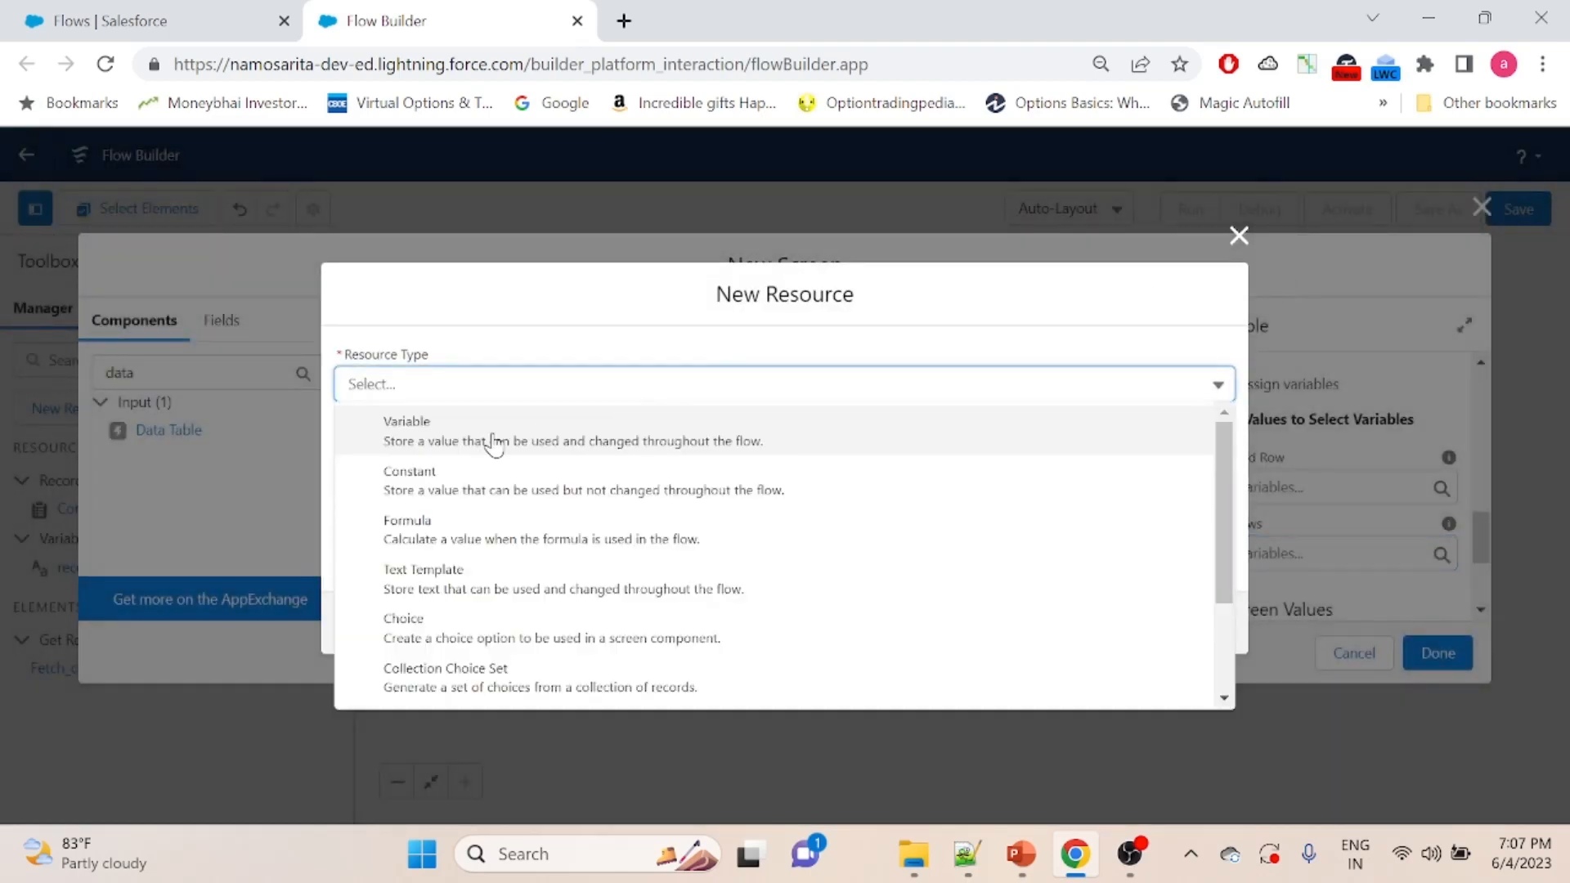
click(494, 444)
click(357, 414)
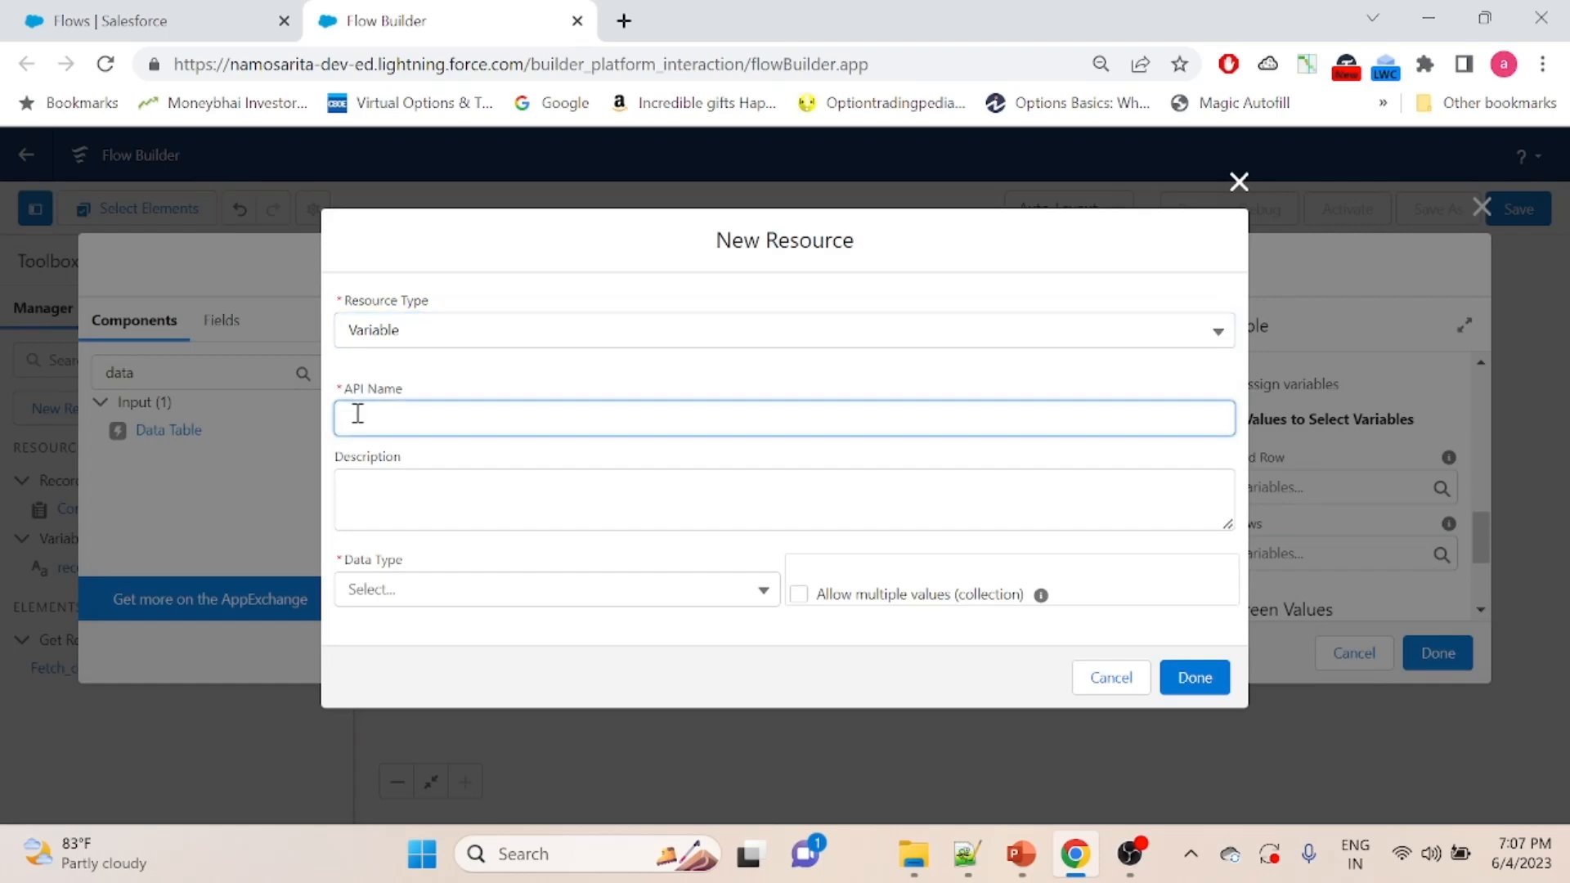
text(dcontactlist)
- Set the selectedcontactlist variable to data type Record on the Contact object and allow multiple values
click(432, 599)
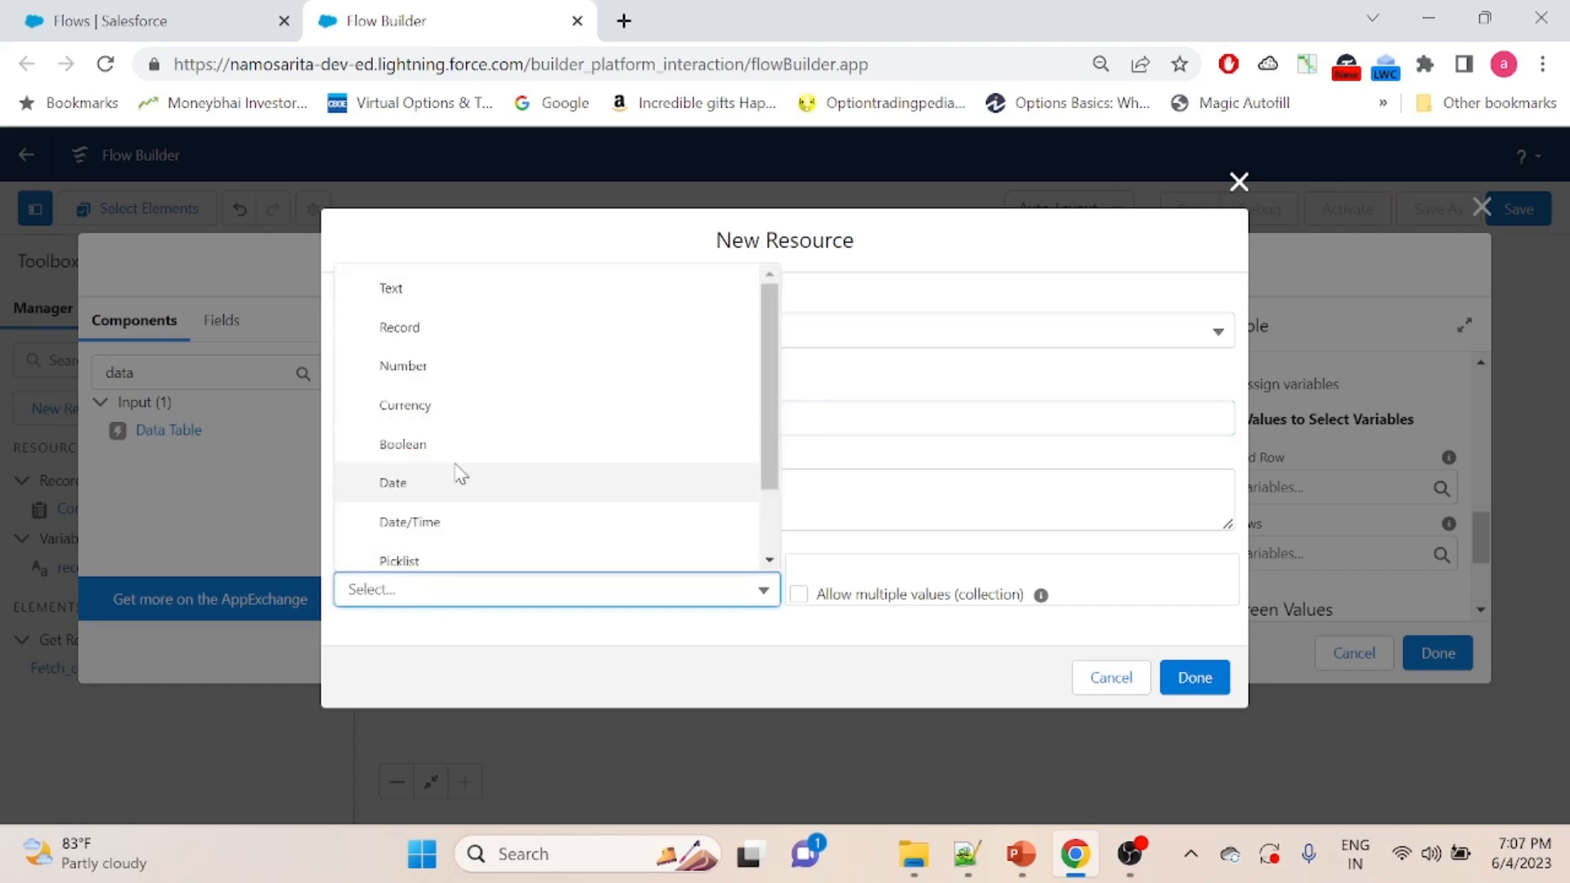
click(467, 342)
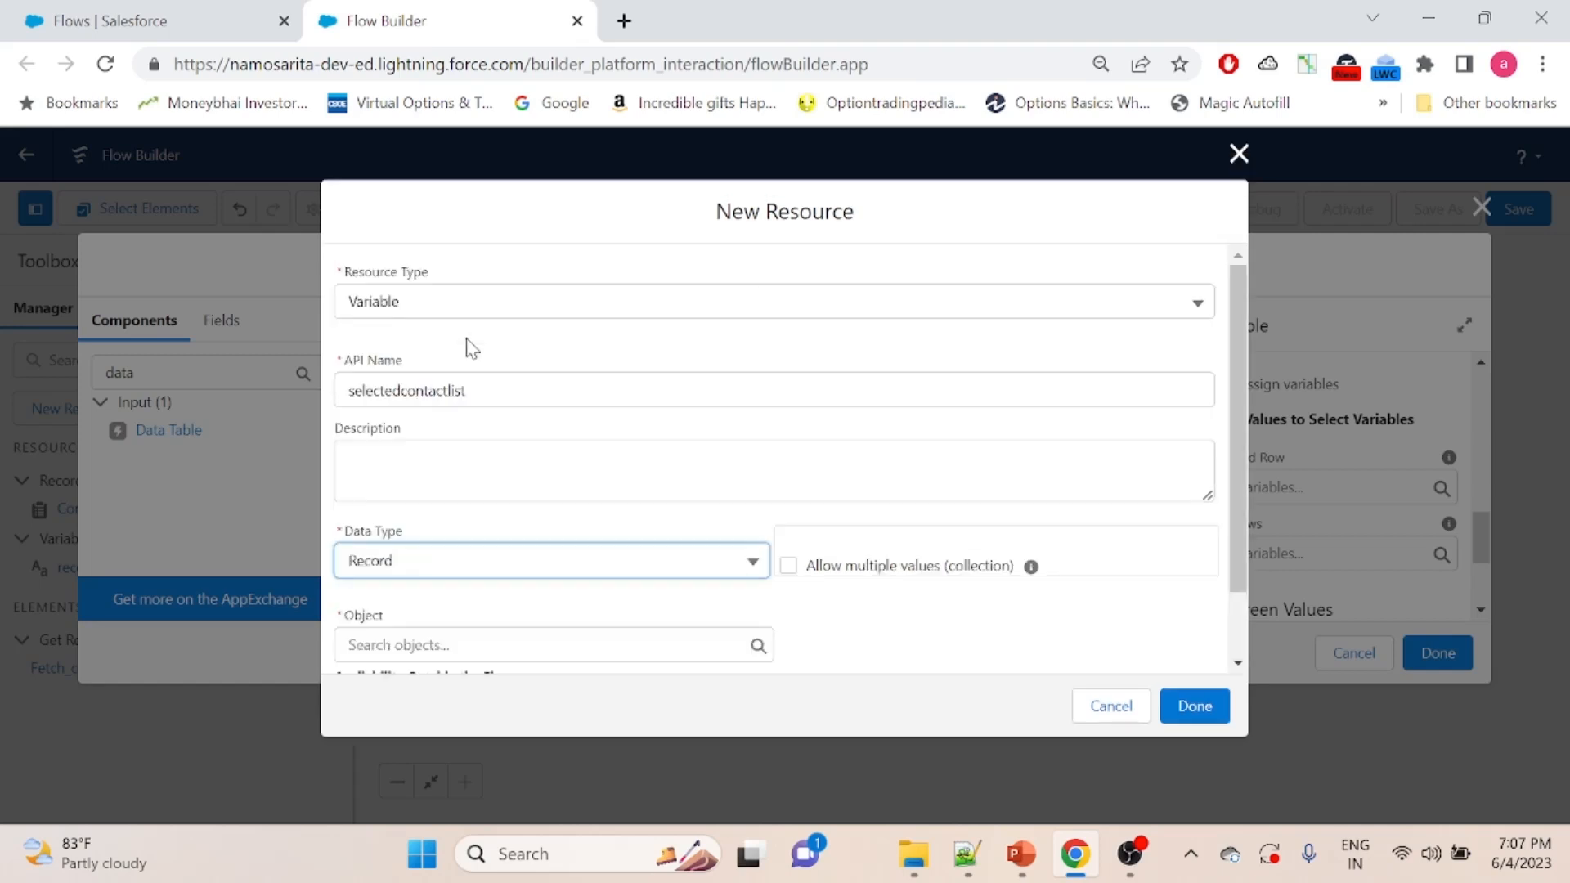
click(414, 646)
text(conta)
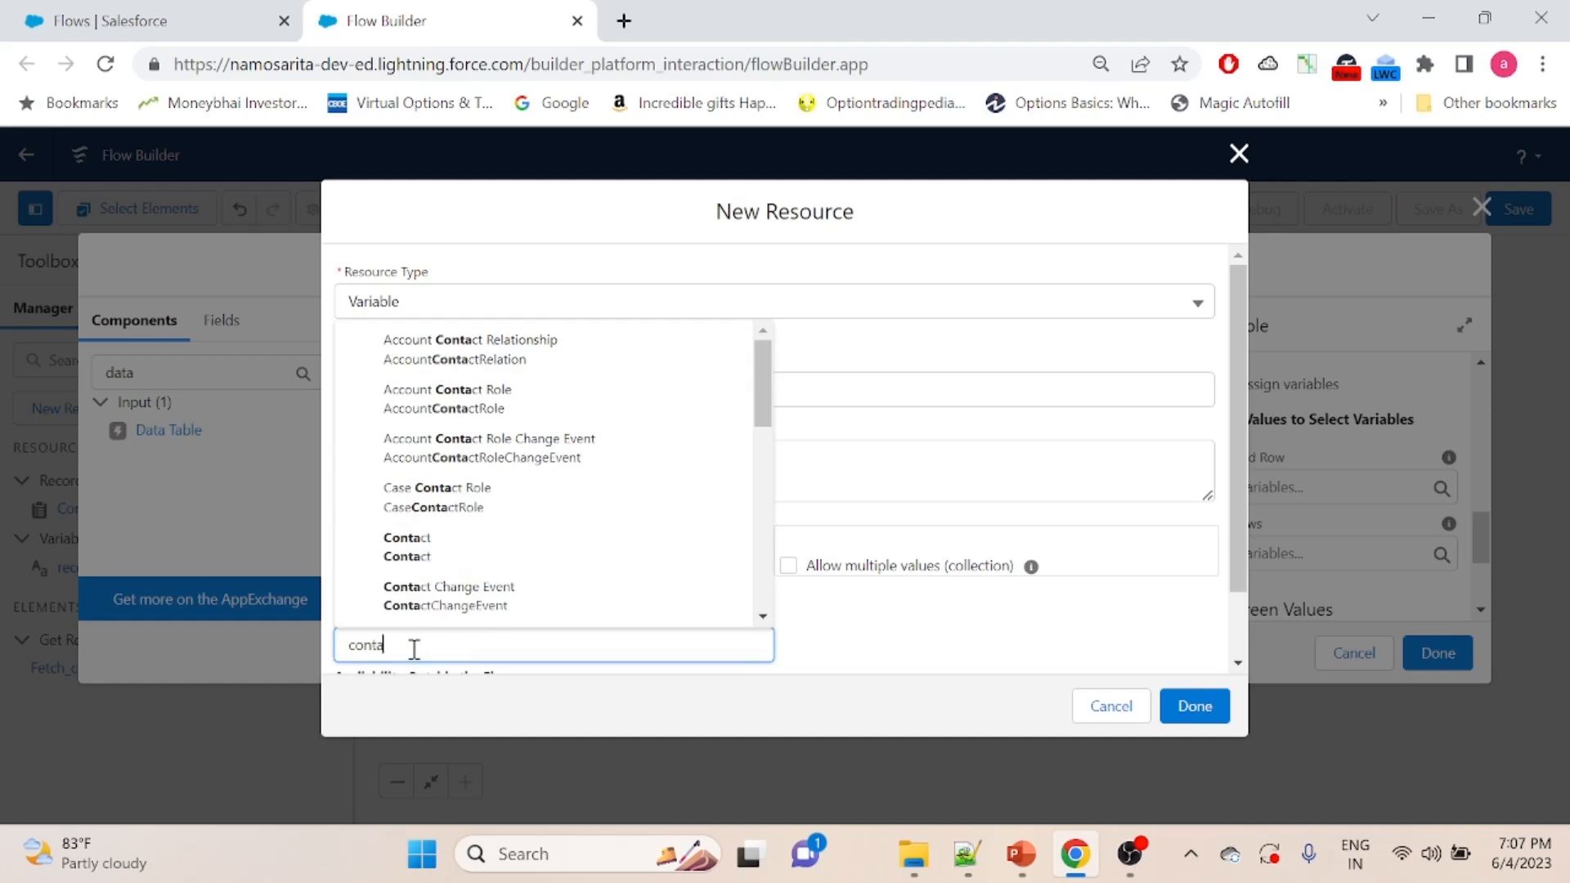
click(460, 558)
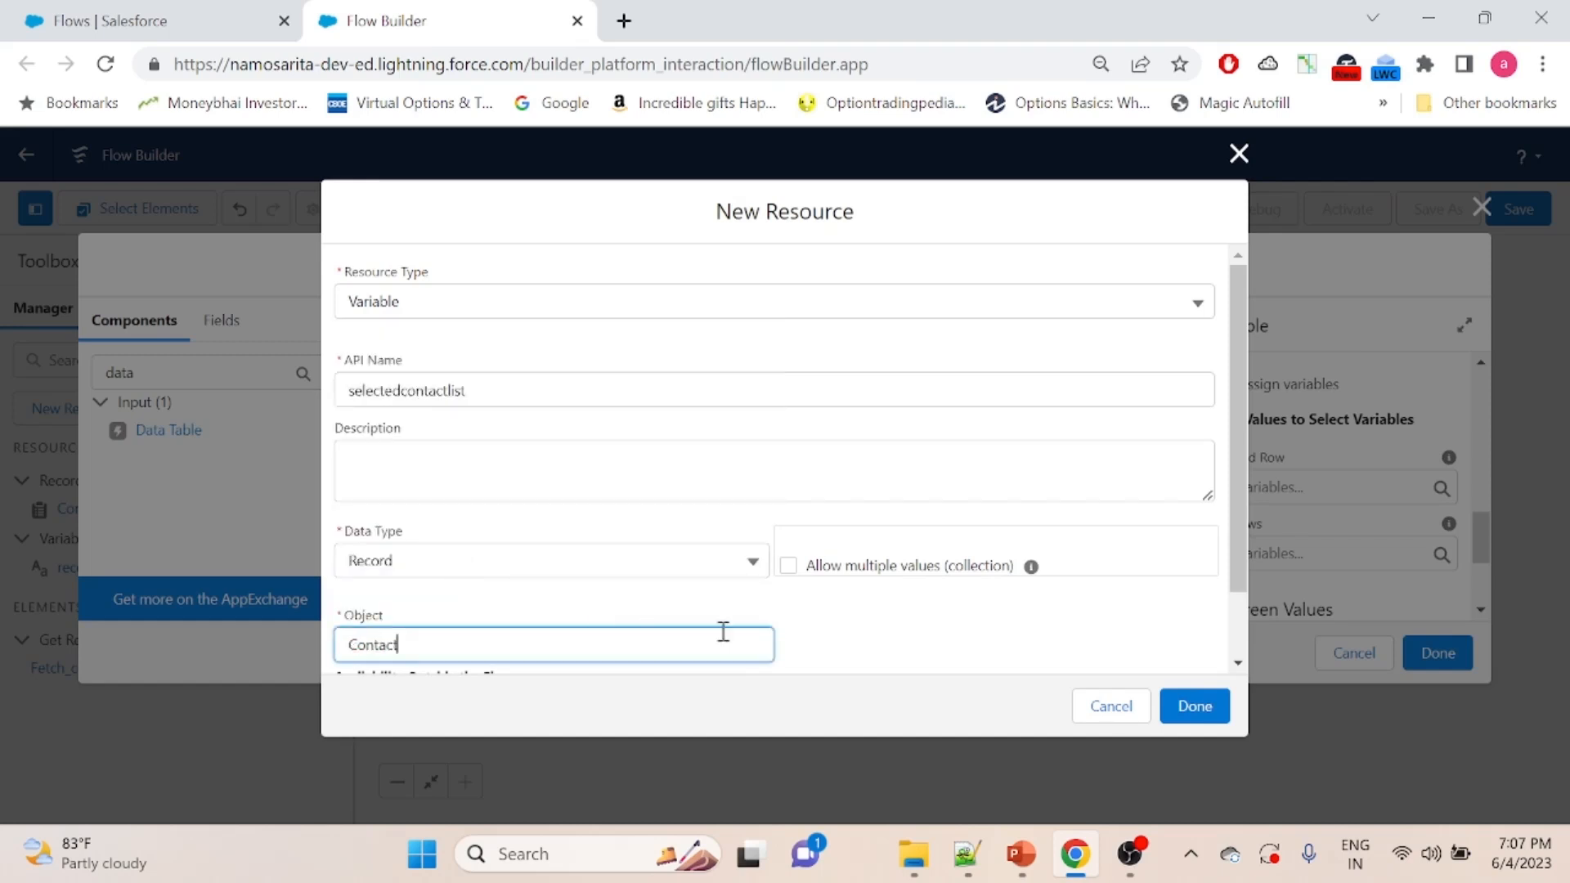
click(788, 565)
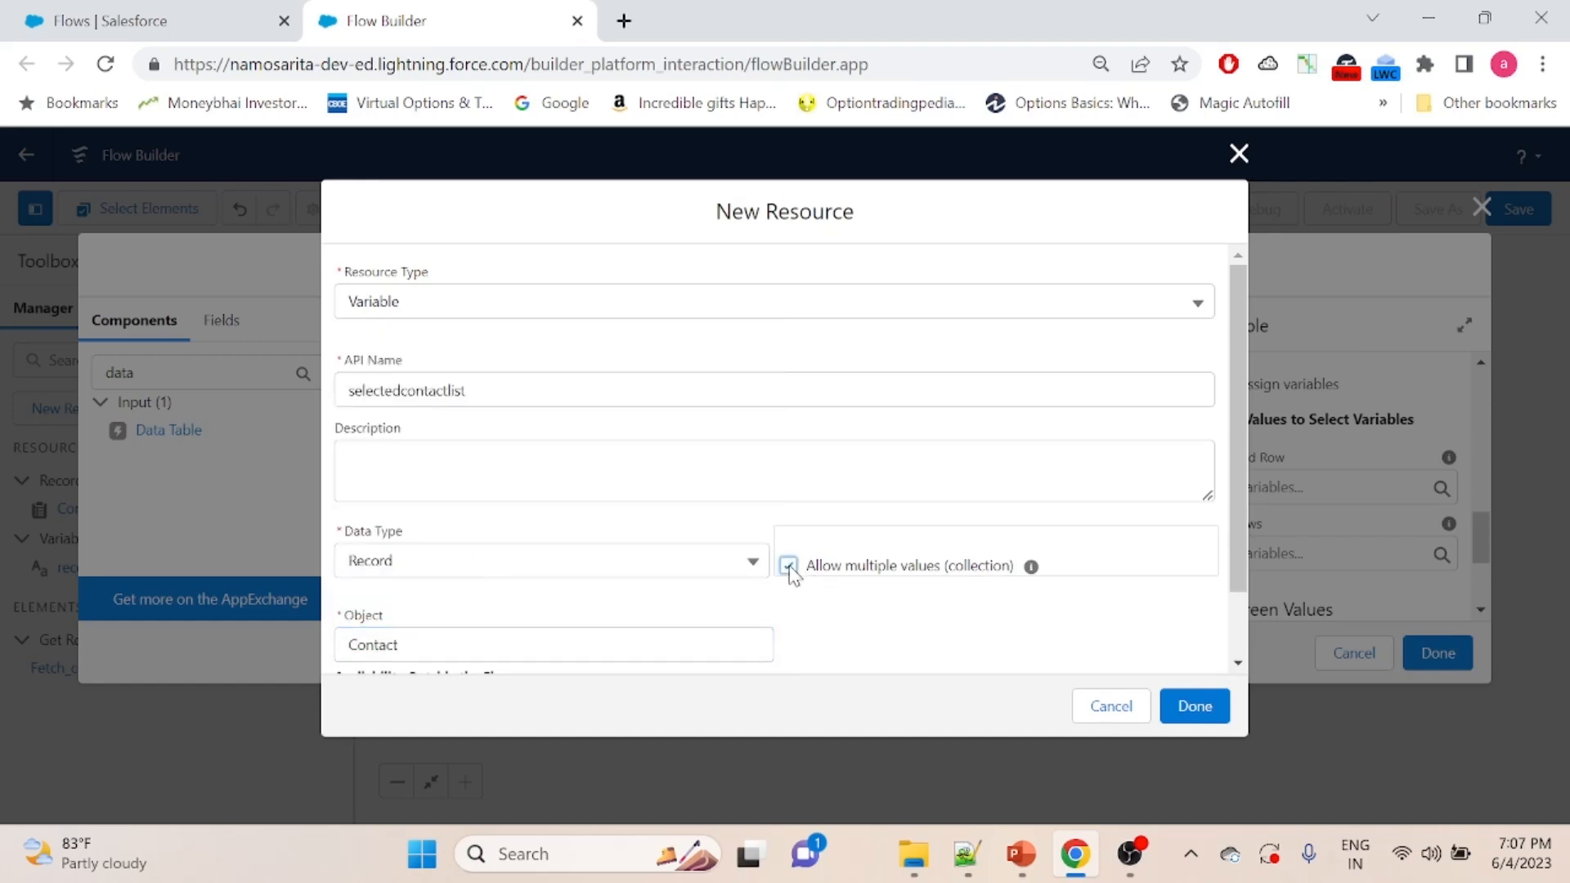
- Make the selectedcontactlist variable available for input and output, and save the resource
scroll(1230, 578, down, 2)
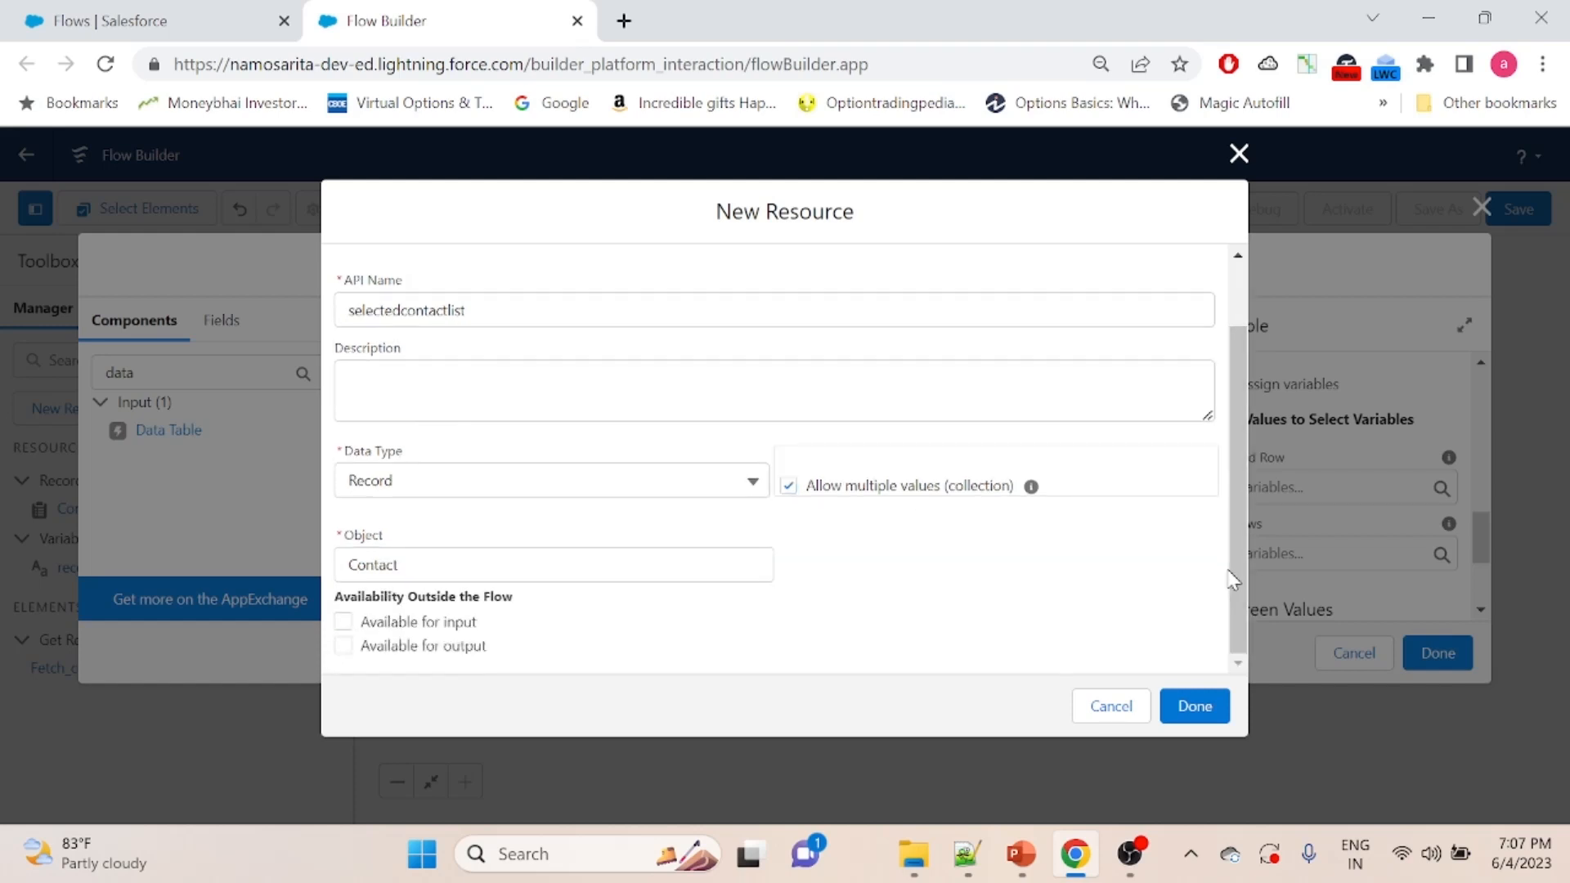
click(342, 623)
click(342, 647)
scroll(1239, 502, up, 2)
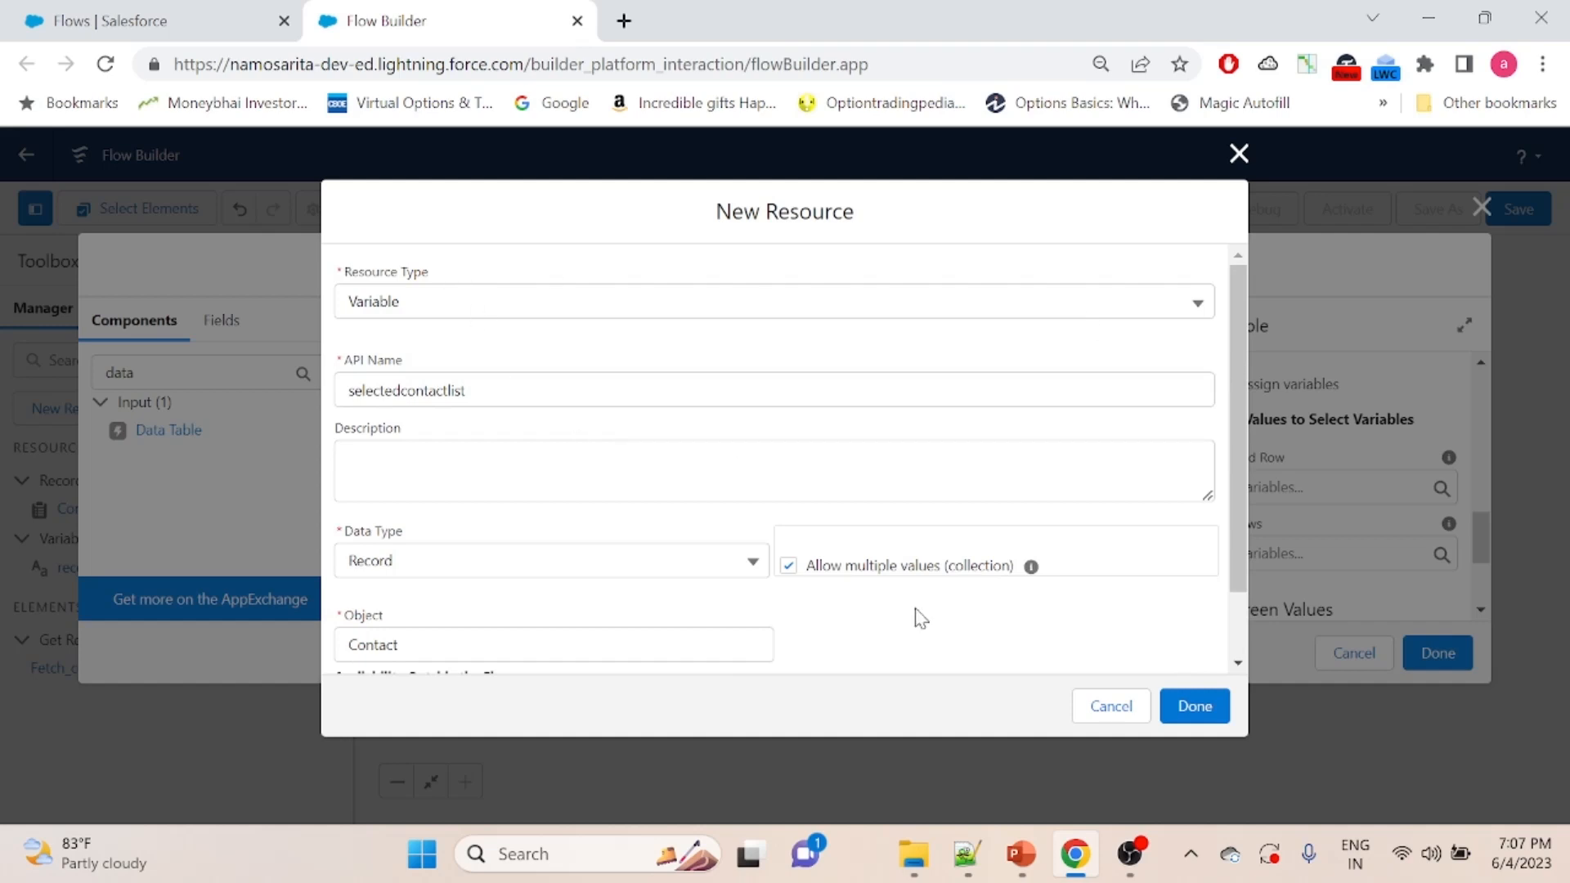
click(1194, 707)
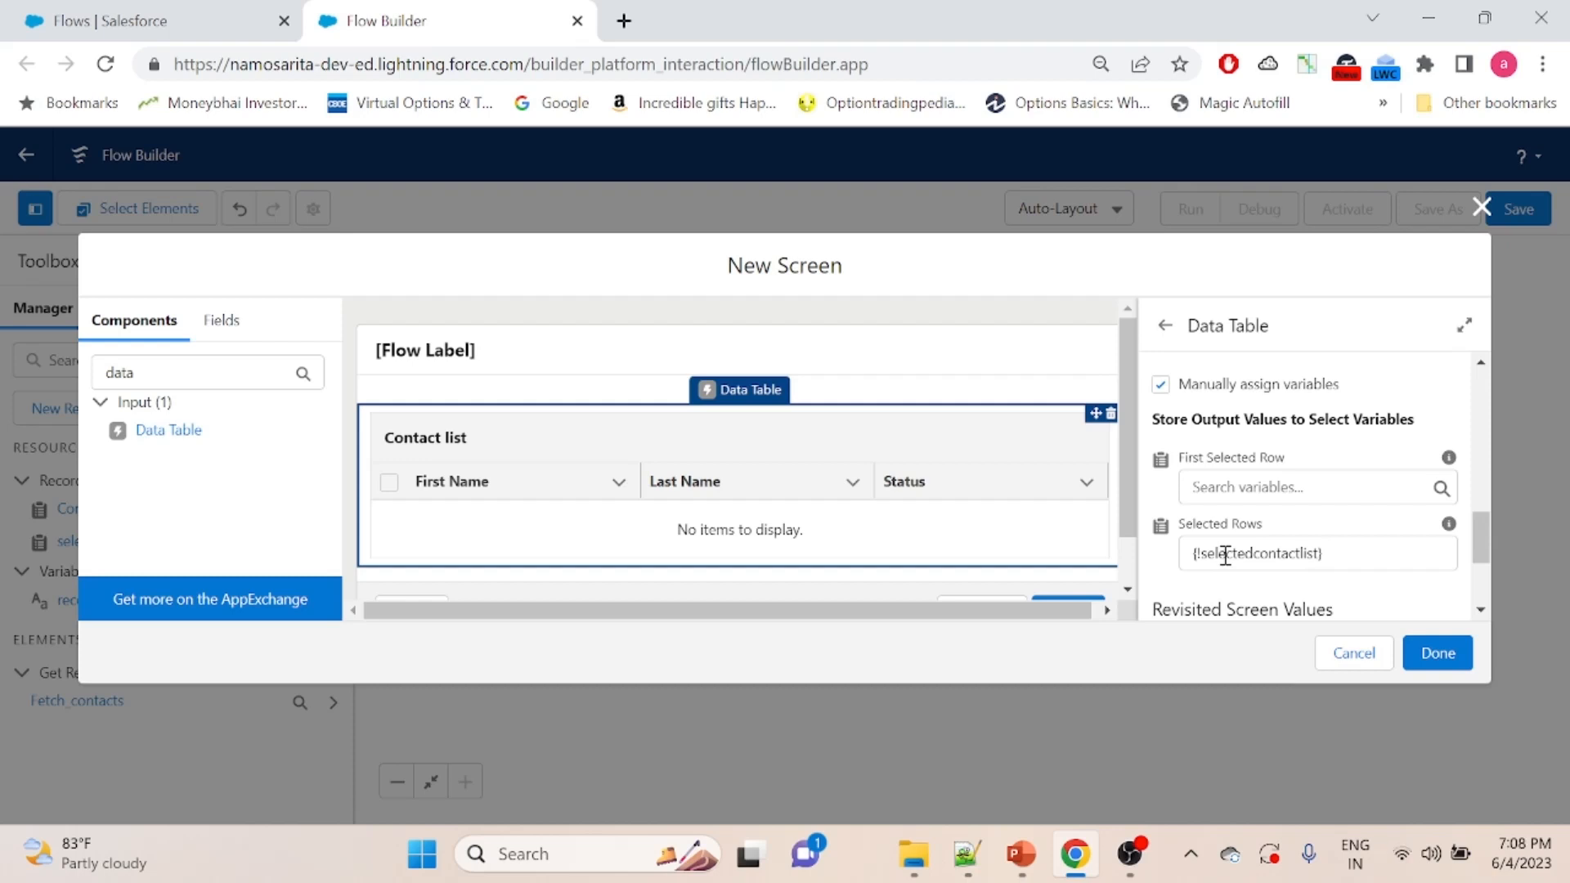
- Find the Picklist component and place it above the Contact list table on the screen
drag(1490, 556, 1486, 635)
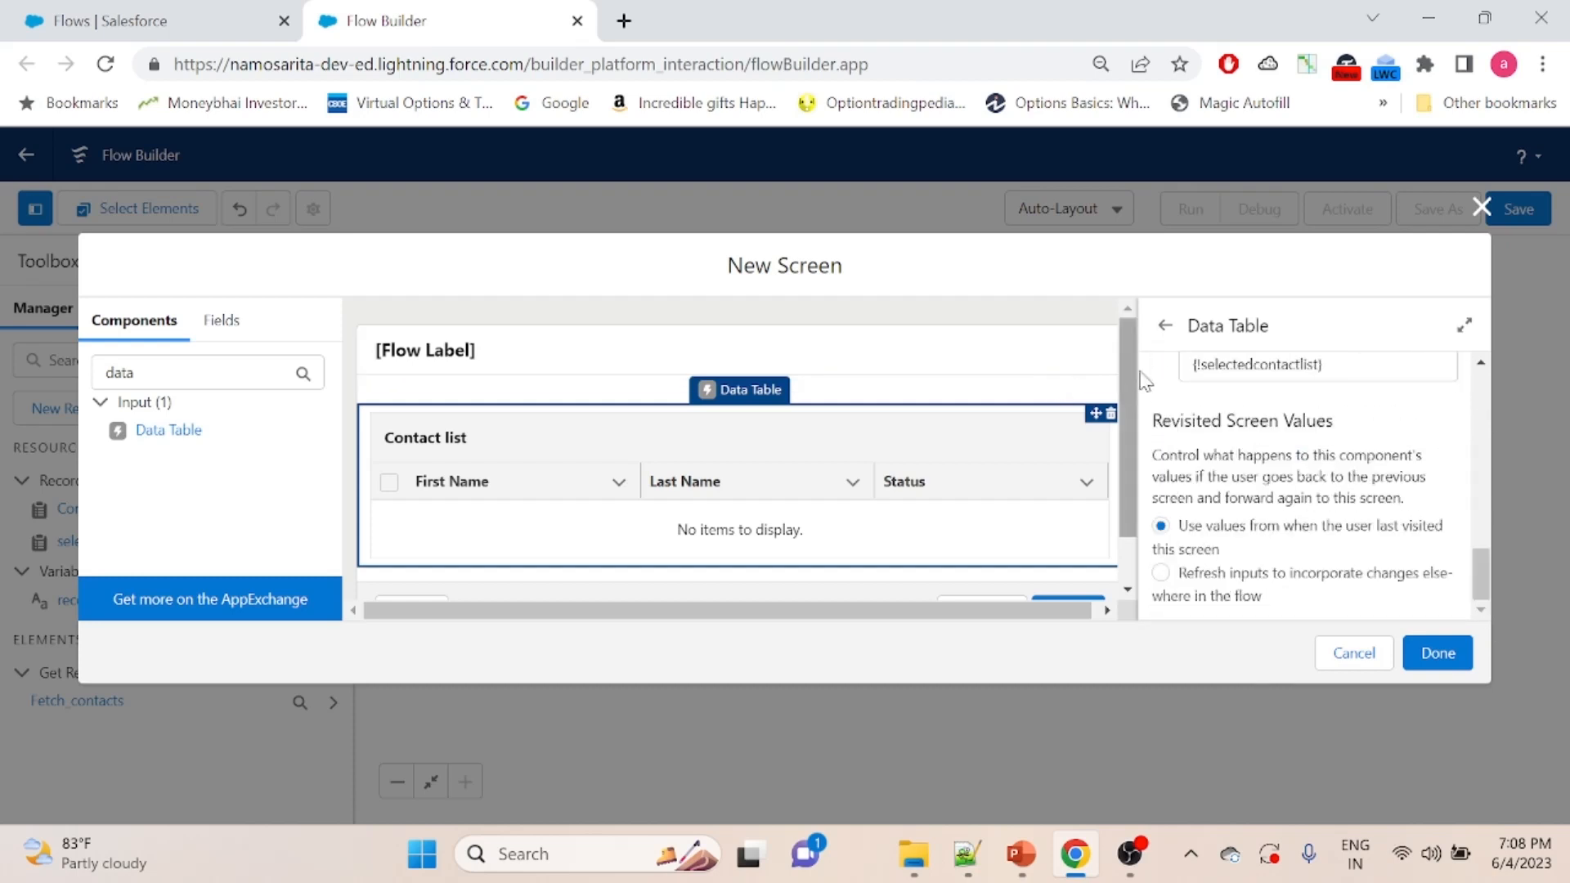
scroll(1132, 364, down, 1)
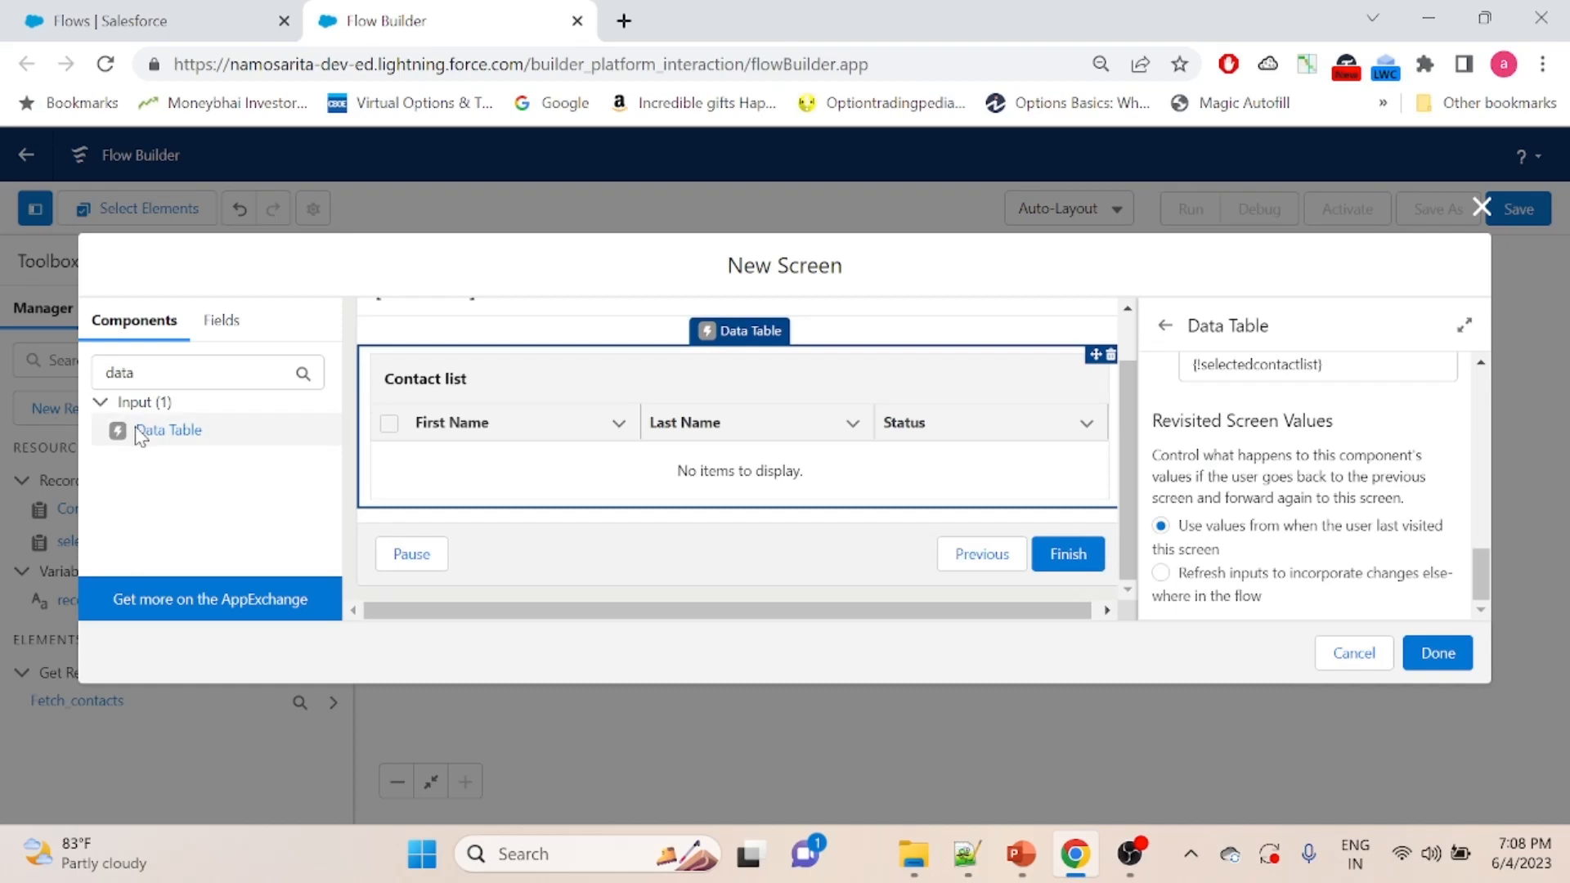
drag(140, 372, 77, 381)
text(pickl)
drag(144, 509, 426, 360)
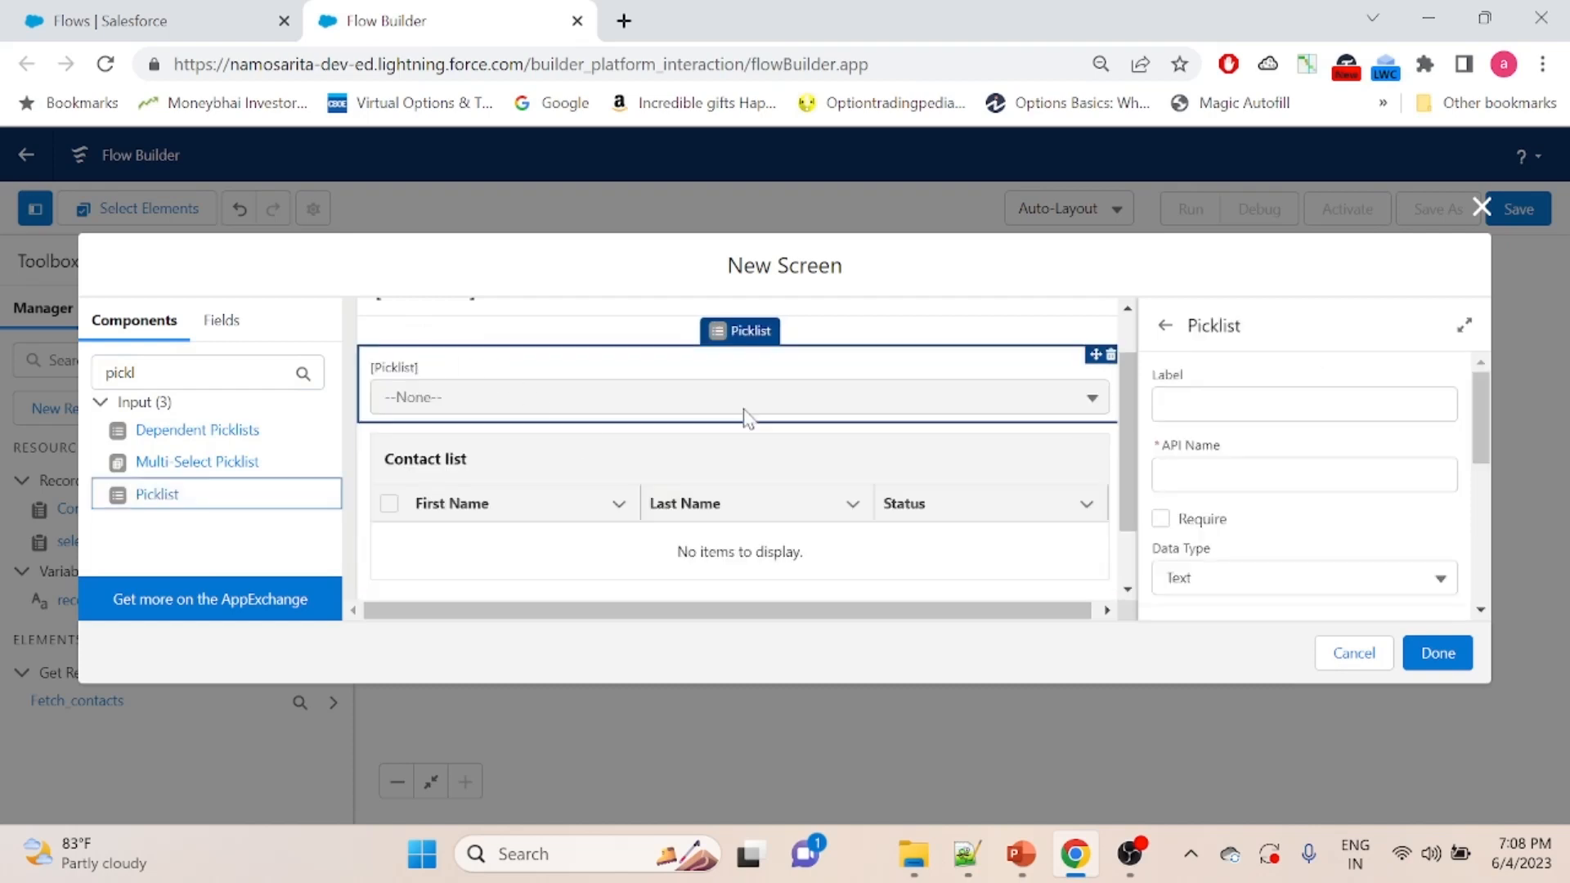
- Label the picklist "Contact status" and give it the API name Contact_status
click(1218, 404)
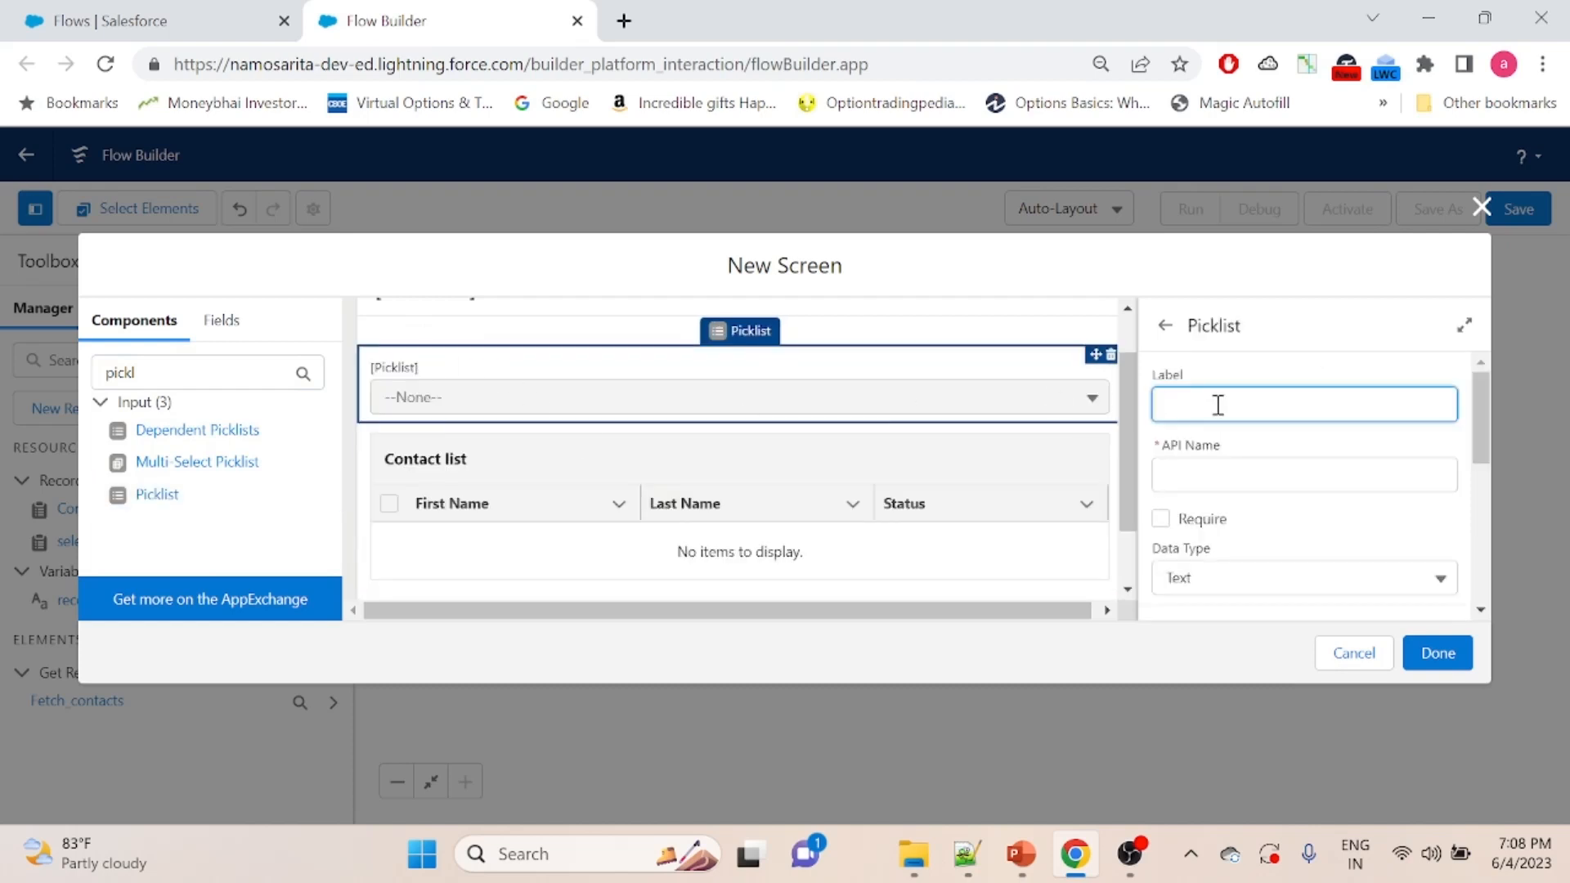
text(Status Picklist)
key(BackSpace)
key(BackSpace)
key(BackSpace)
key(BackSpace)
key(BackSpace)
key(BackSpace)
key(BackSpace)
key(BackSpace)
key(BackSpace)
key(BackSpace)
key(BackSpace)
key(BackSpace)
key(BackSpace)
key(BackSpace)
key(BackSpace)
text(contact status)
click(1209, 463)
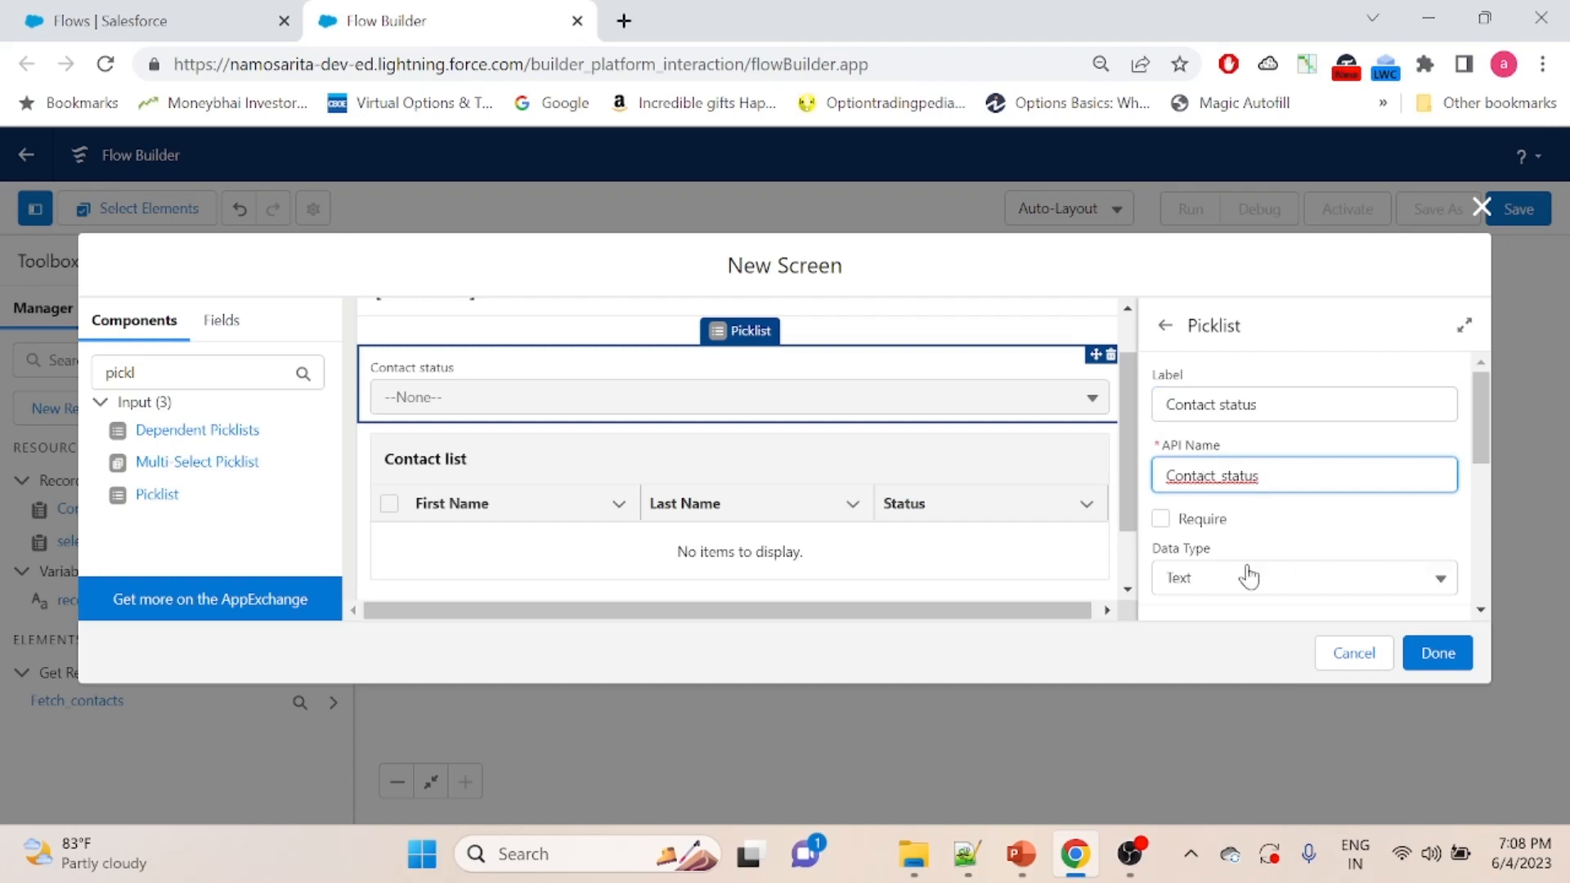
- Create a new choice resource of type Choice for the Contact status picklist, with the API name choice1
drag(1480, 393, 1483, 499)
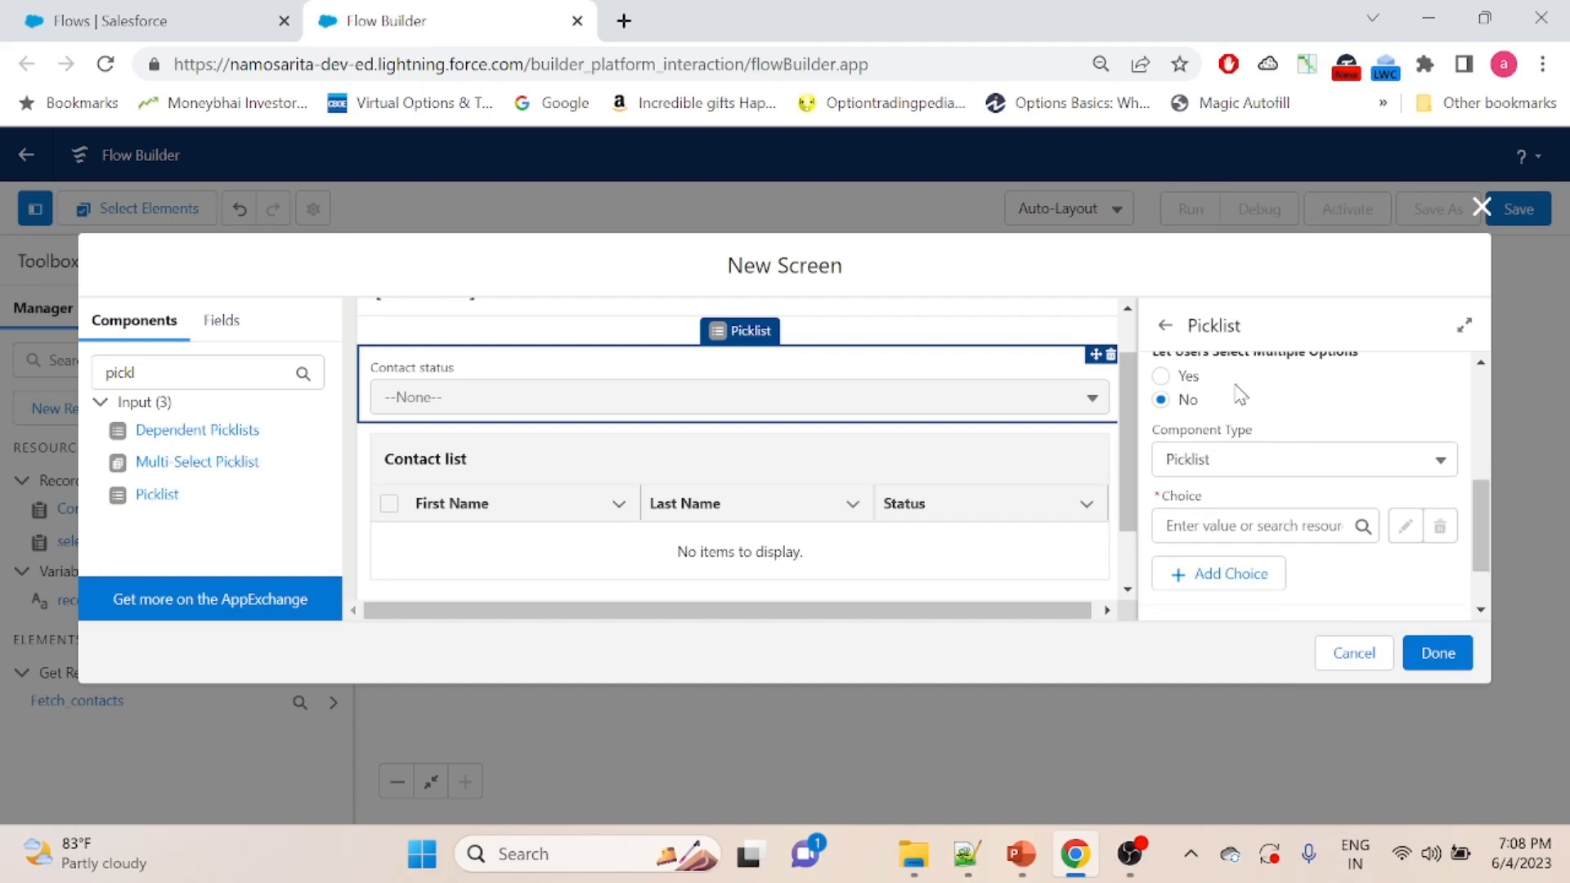
click(1201, 524)
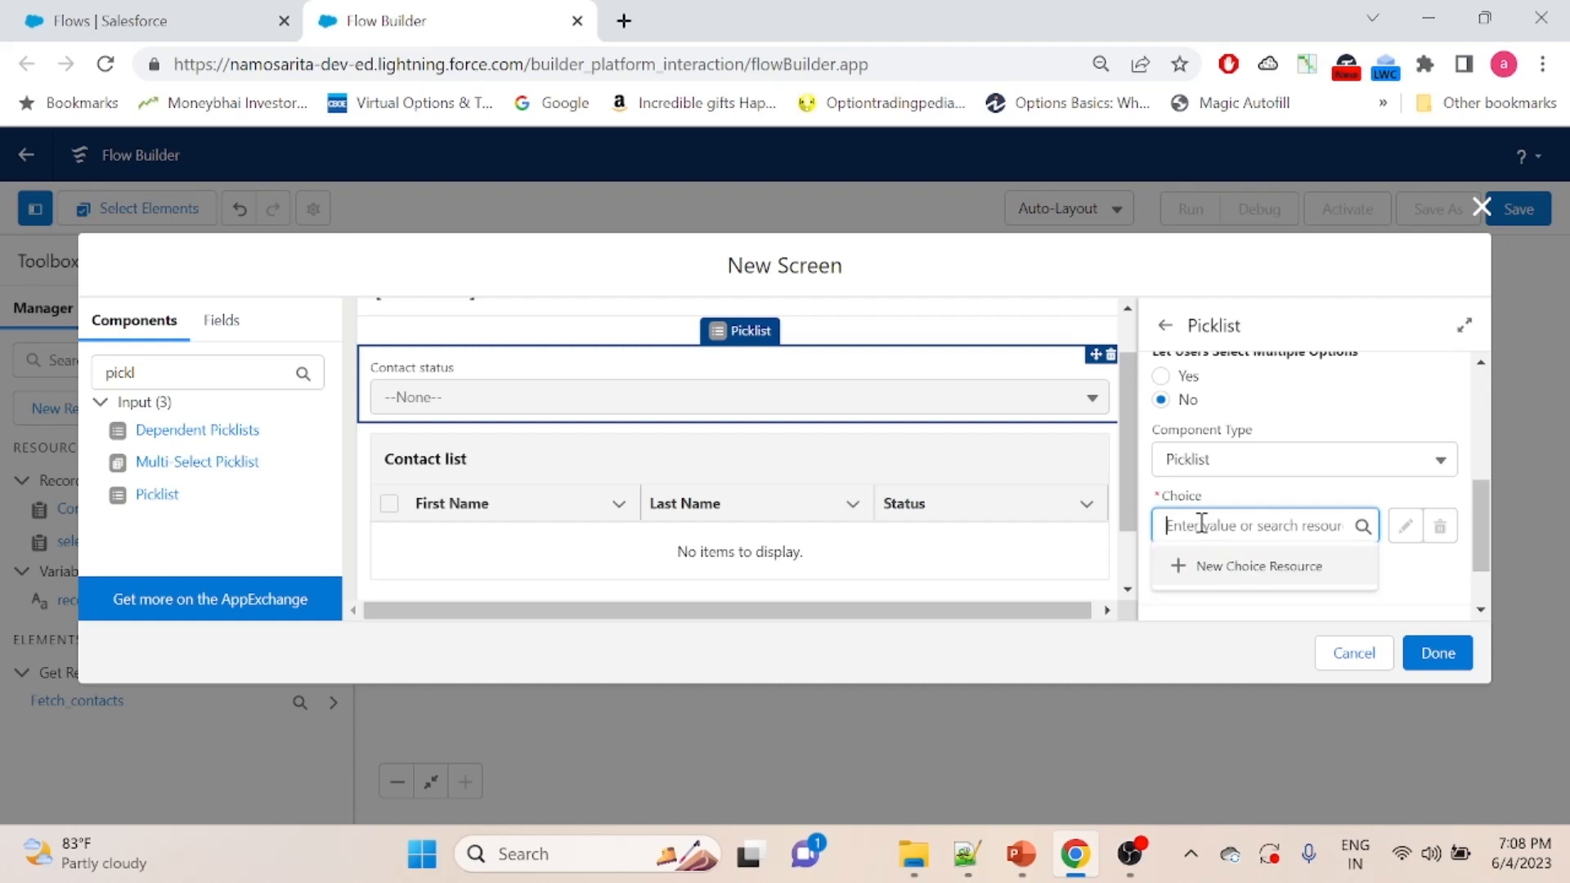
click(1200, 566)
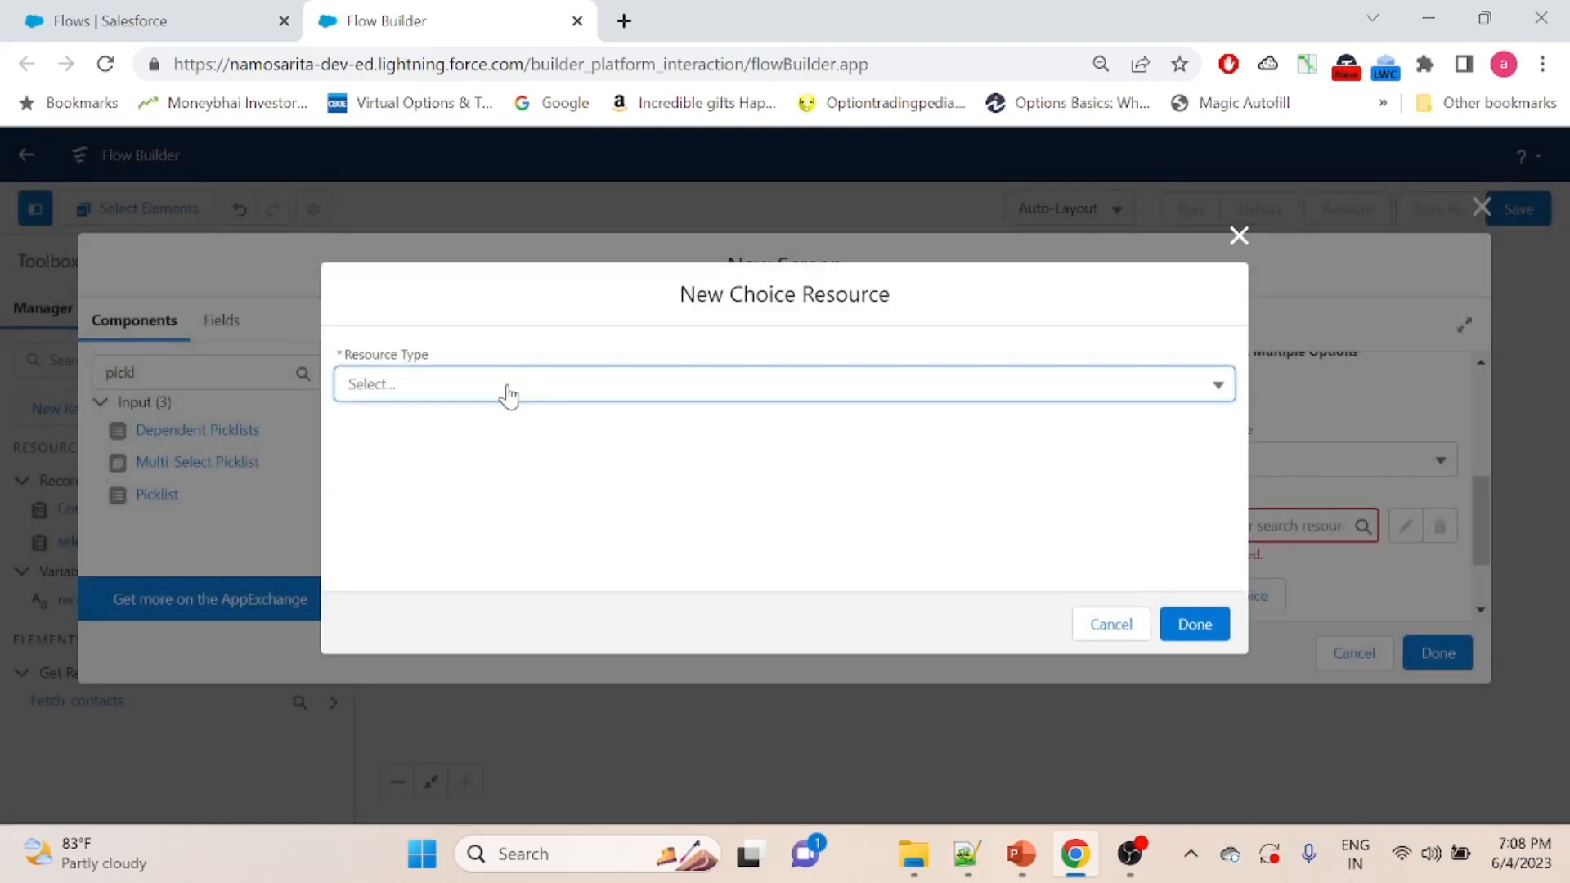
click(507, 392)
click(486, 433)
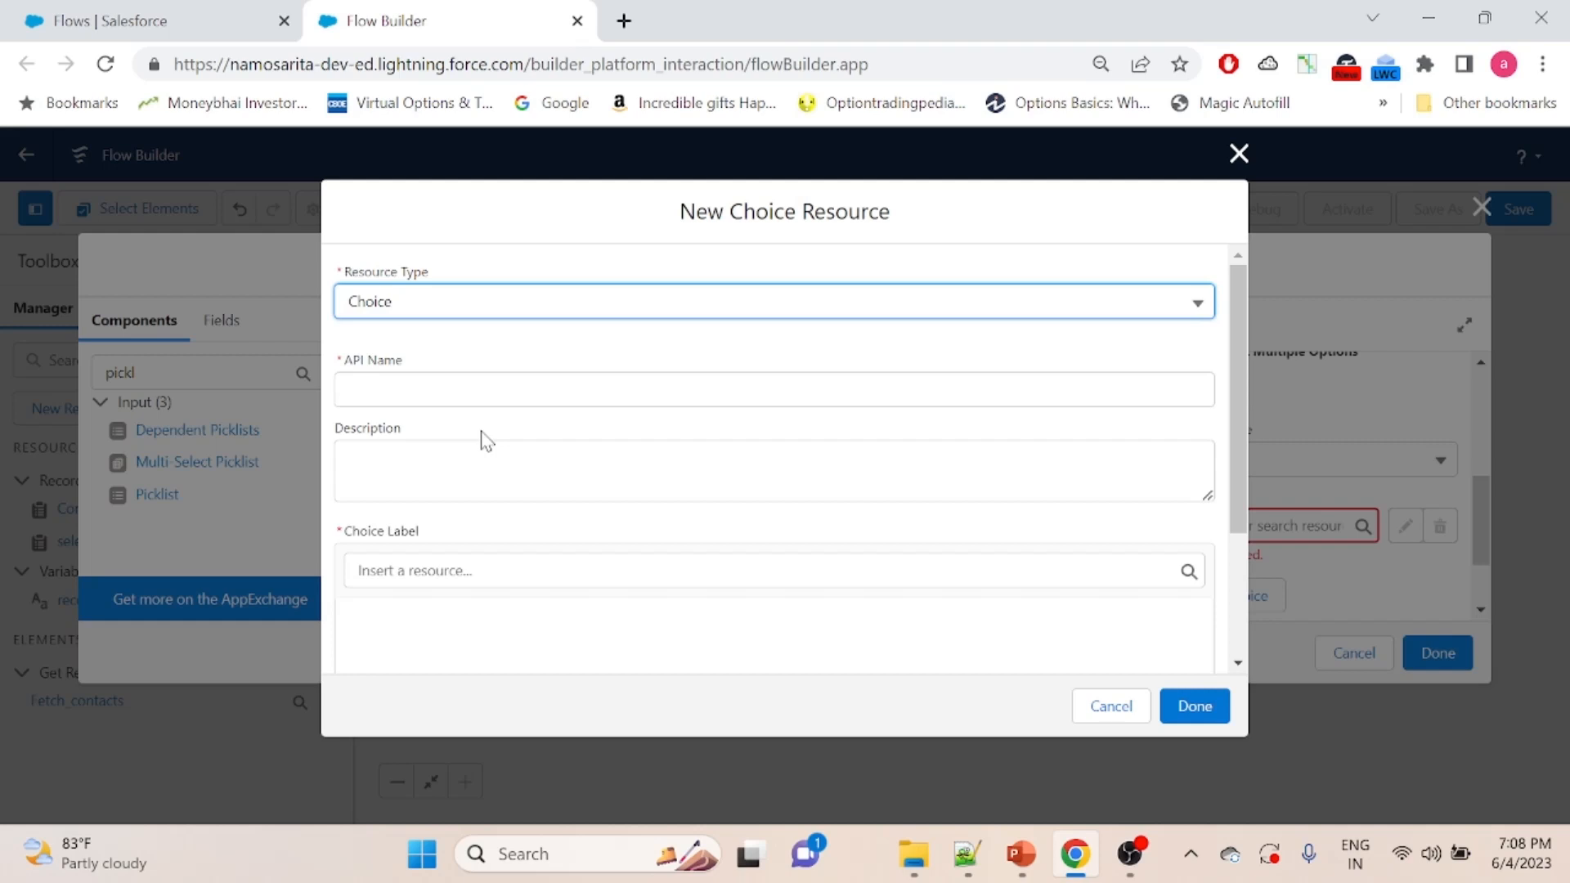
click(411, 394)
text(choice1)
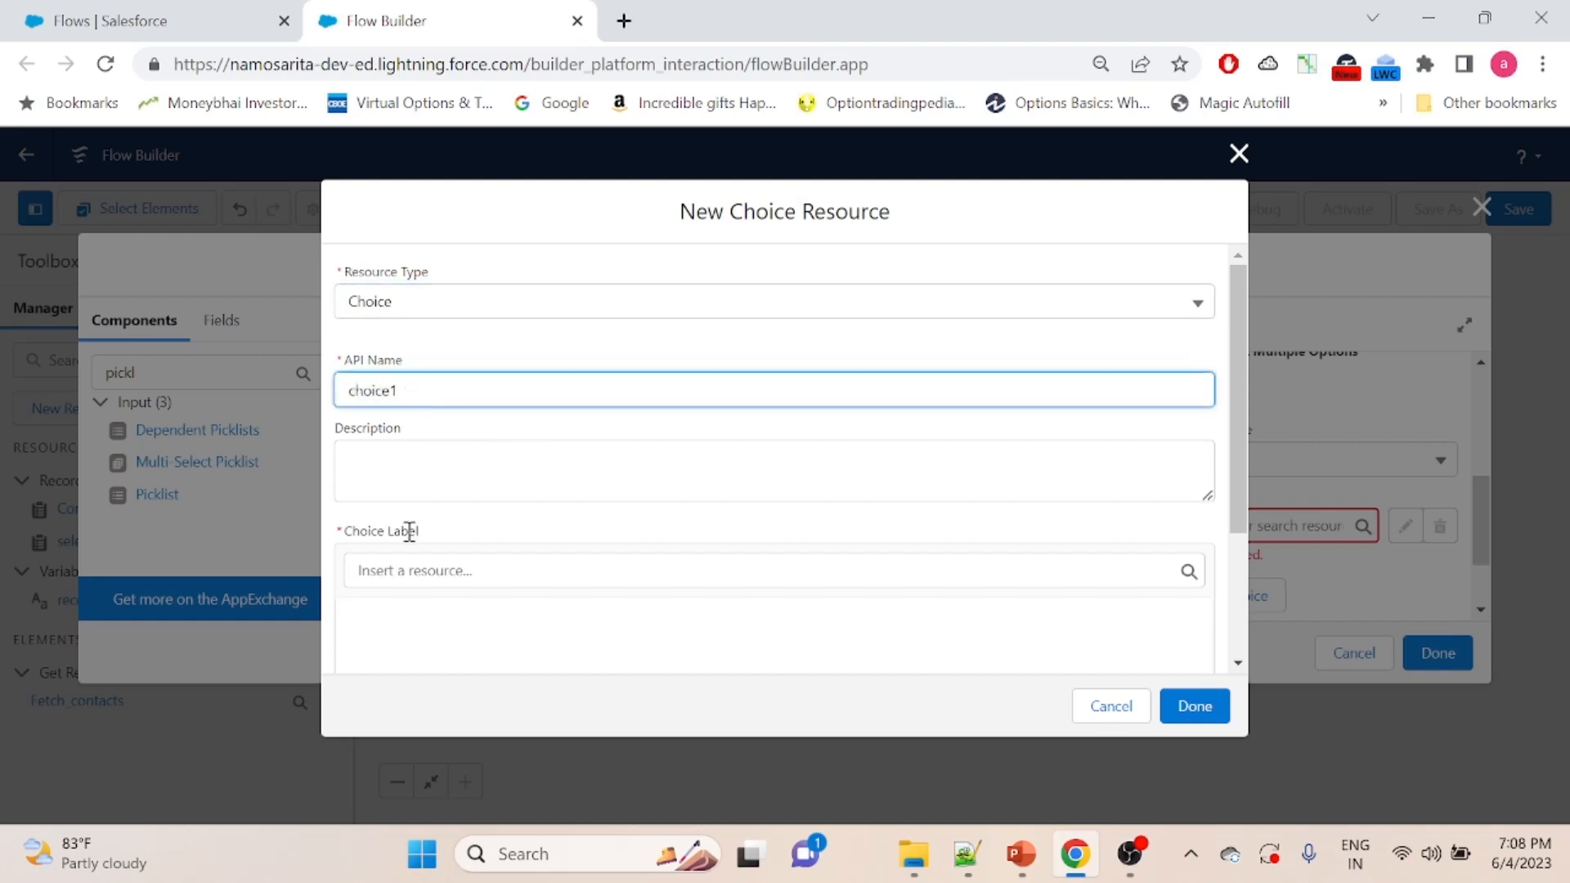
- Set both the choice label and the choice value of choice1 to Active, and save the resource
click(405, 571)
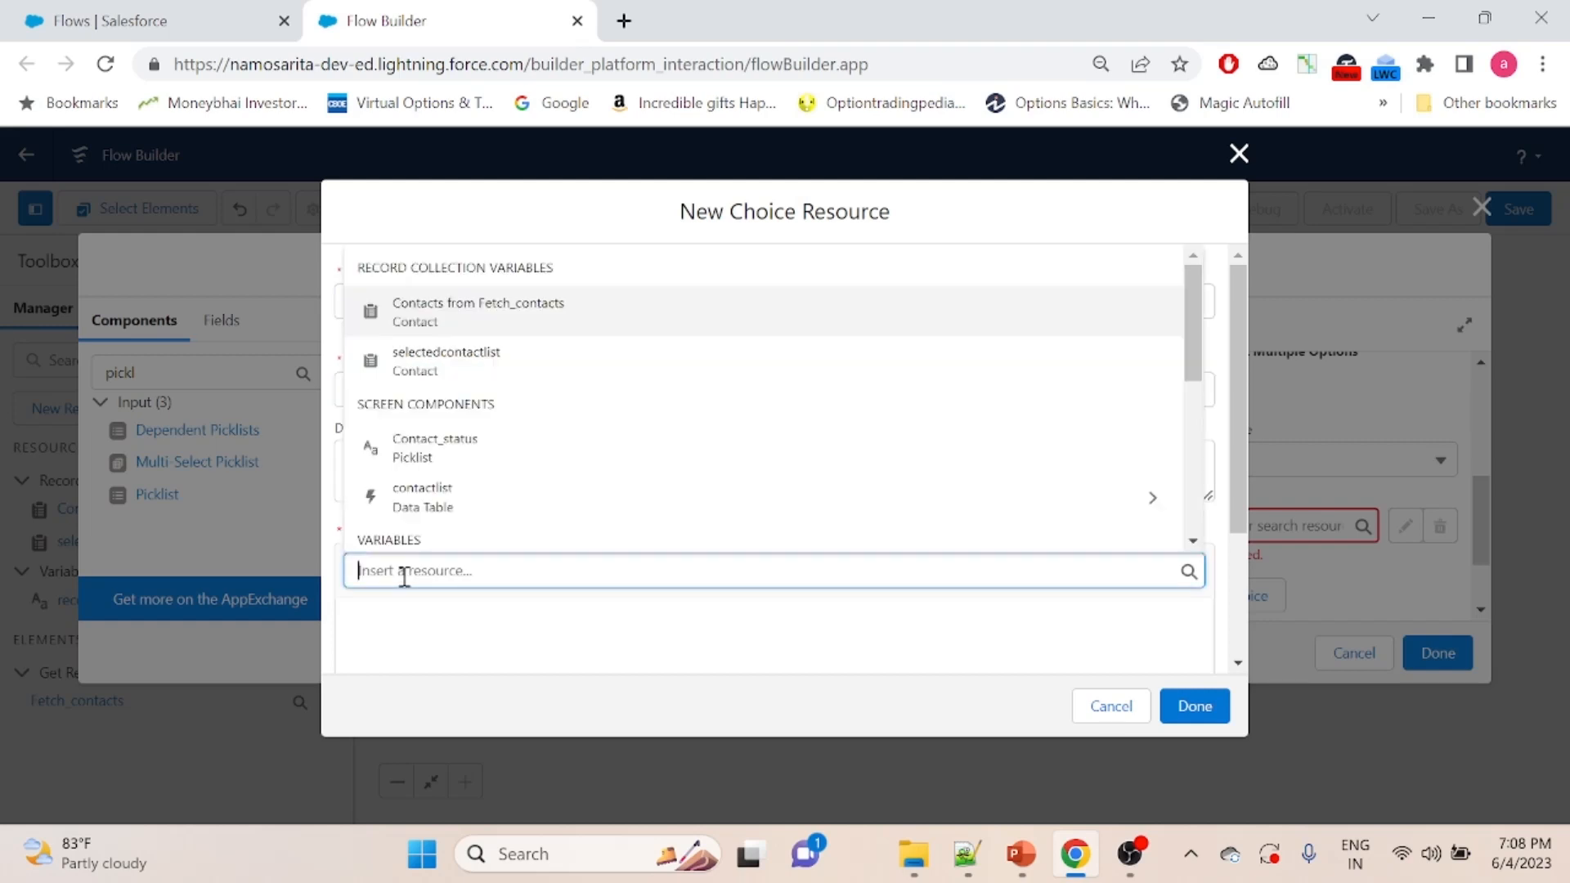
click(440, 619)
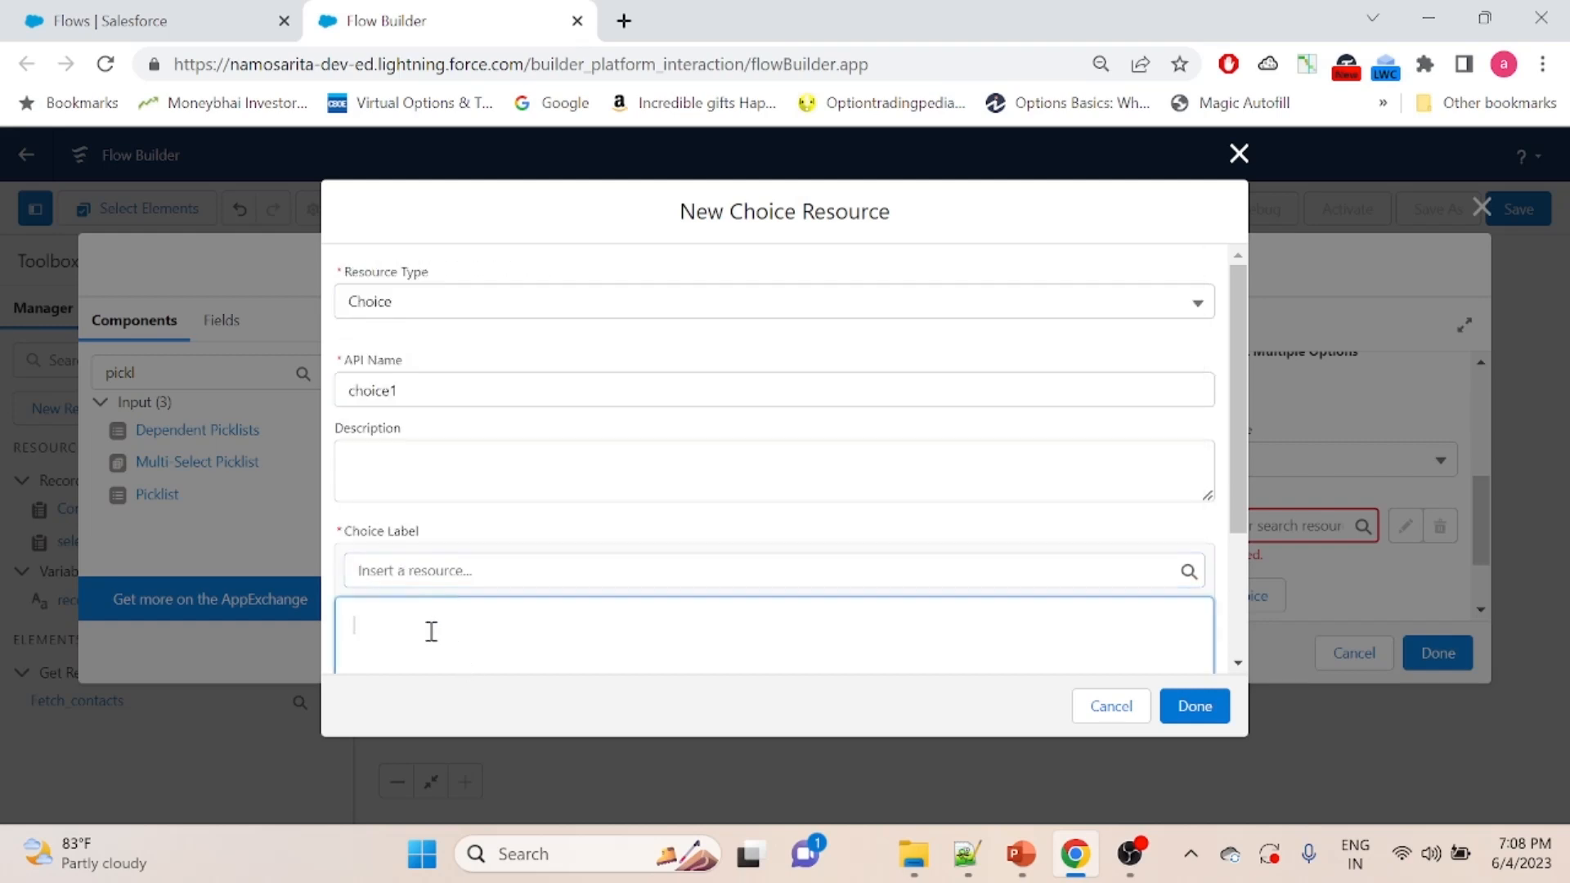
text(Active)
scroll(1235, 321, down, 3)
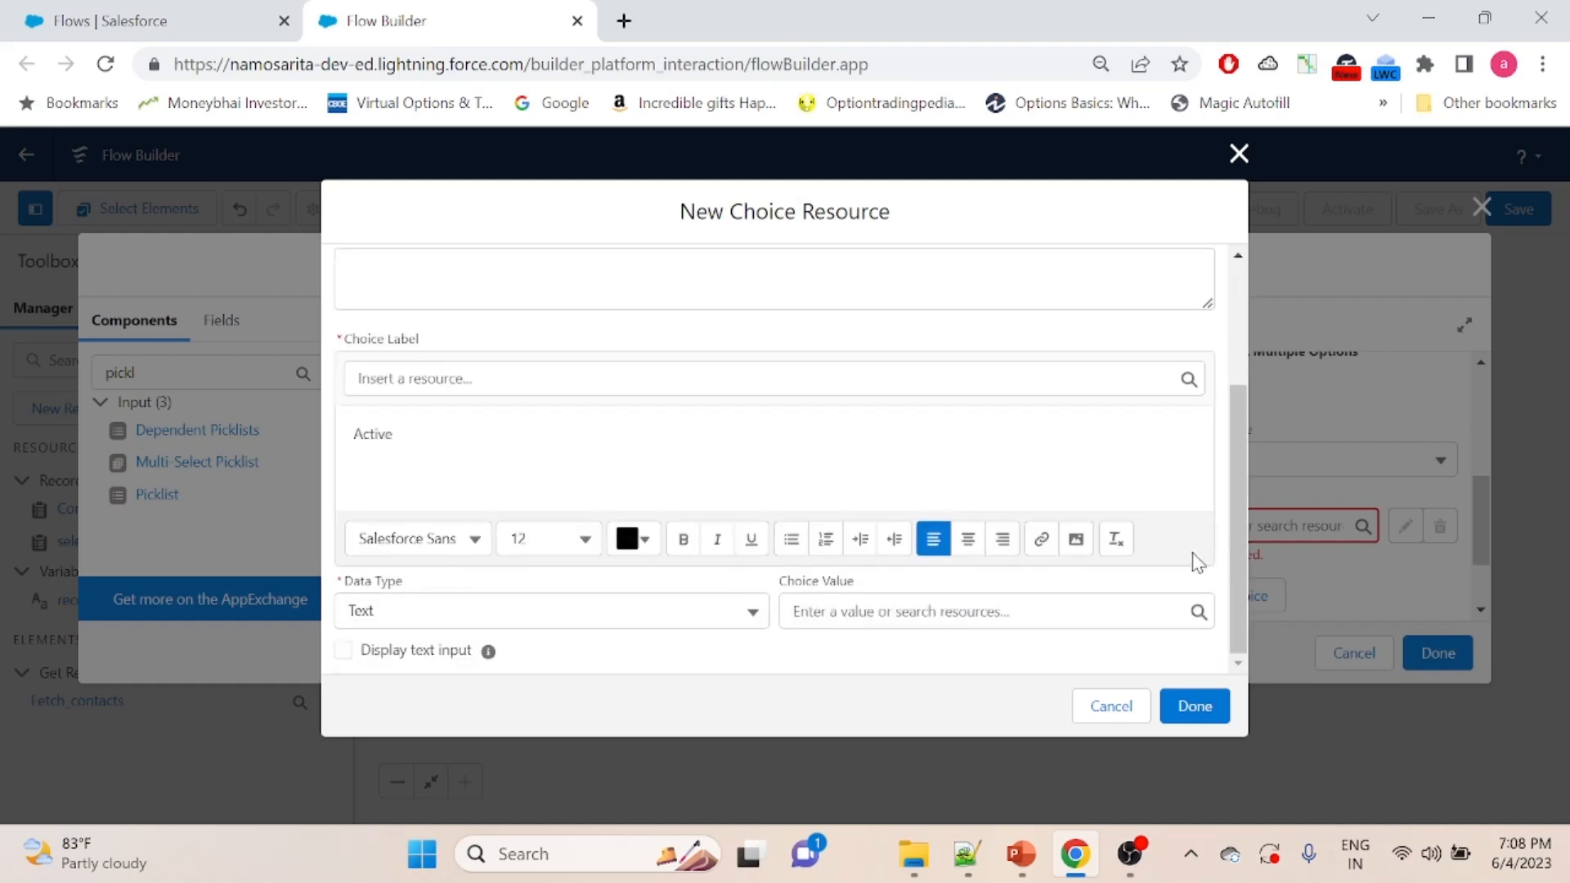
click(848, 615)
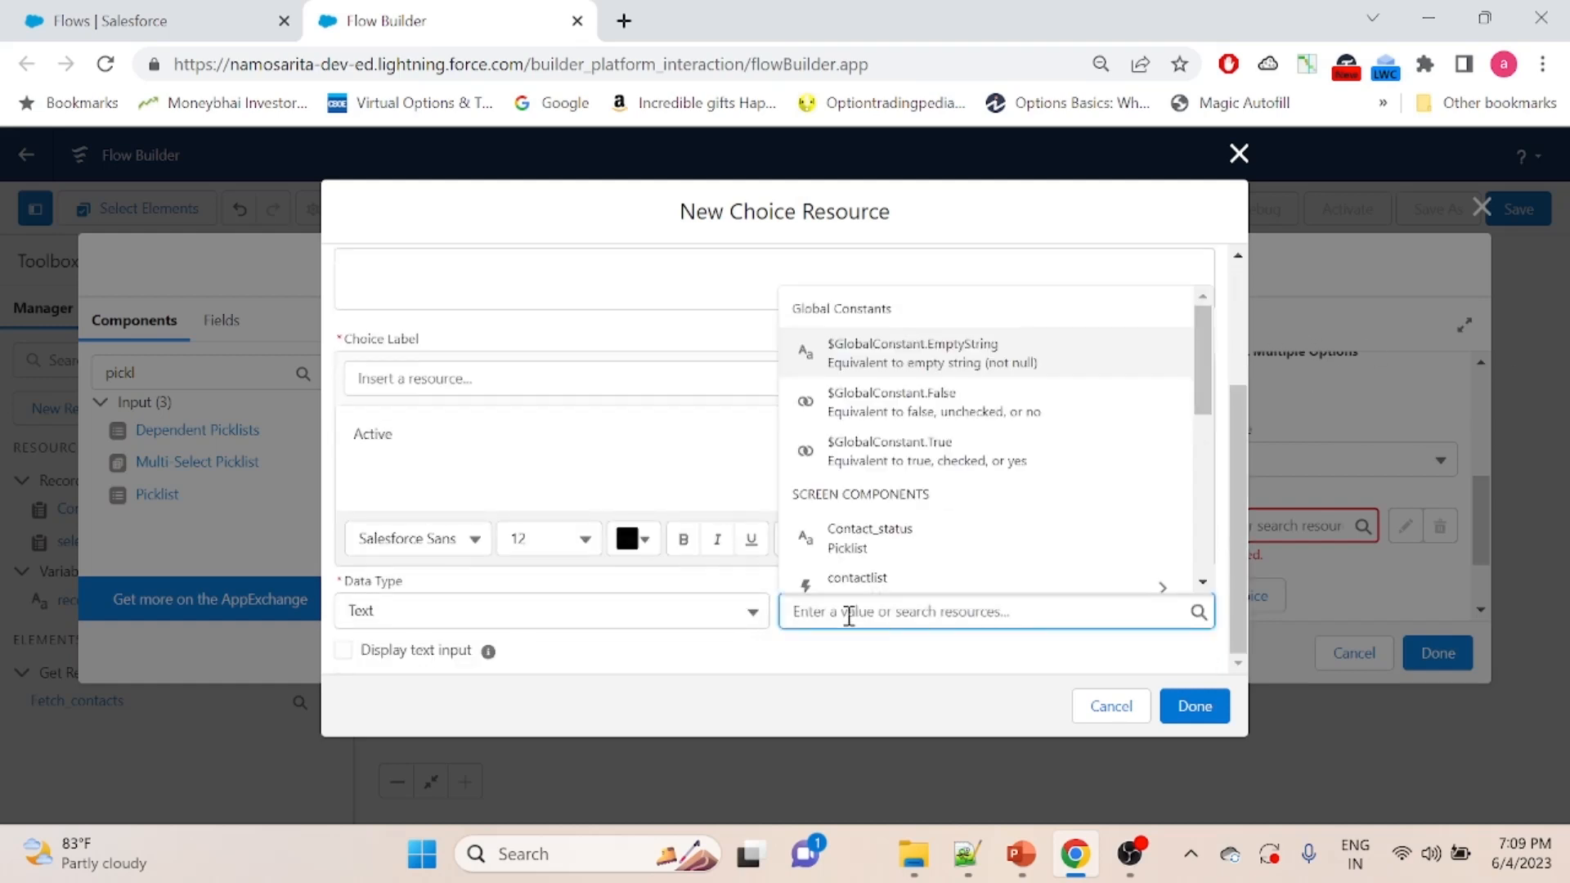
text(Active)
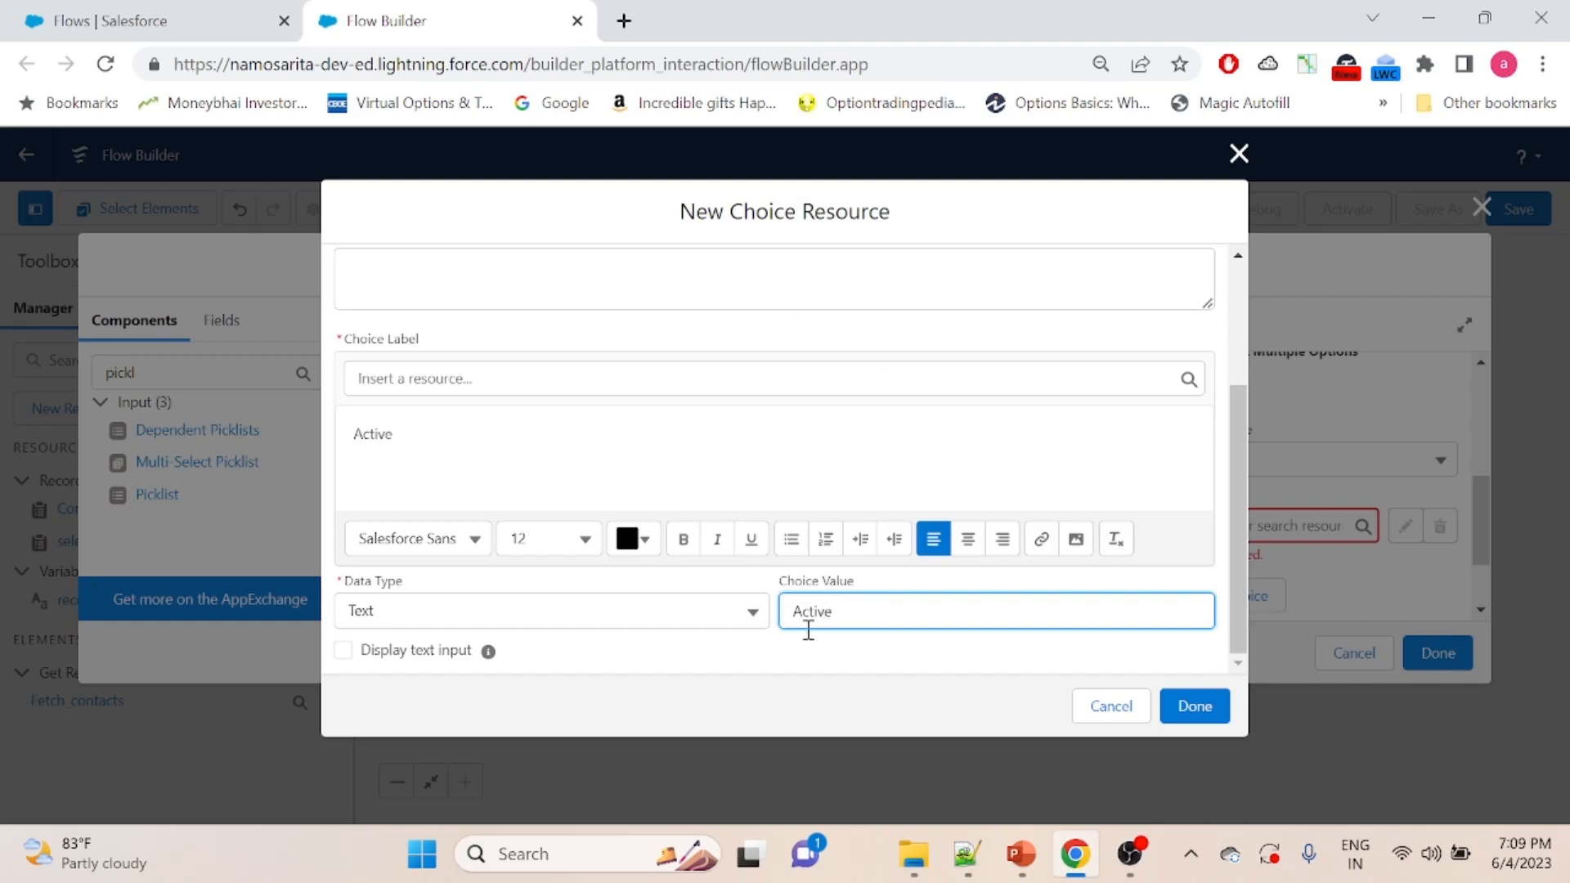
mouse_move(489, 659)
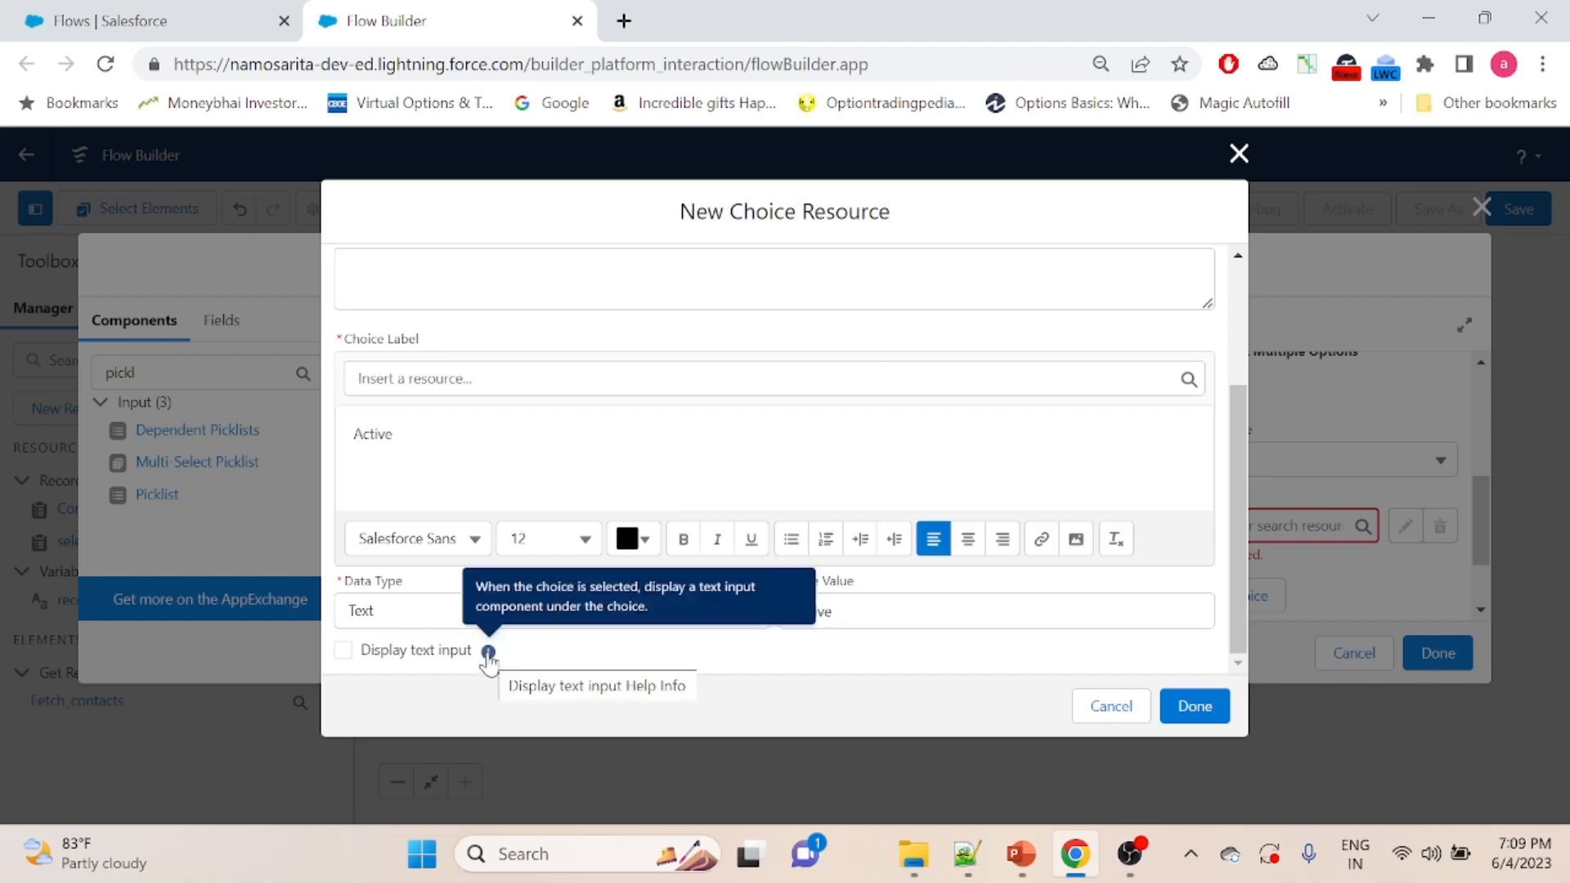
click(1197, 715)
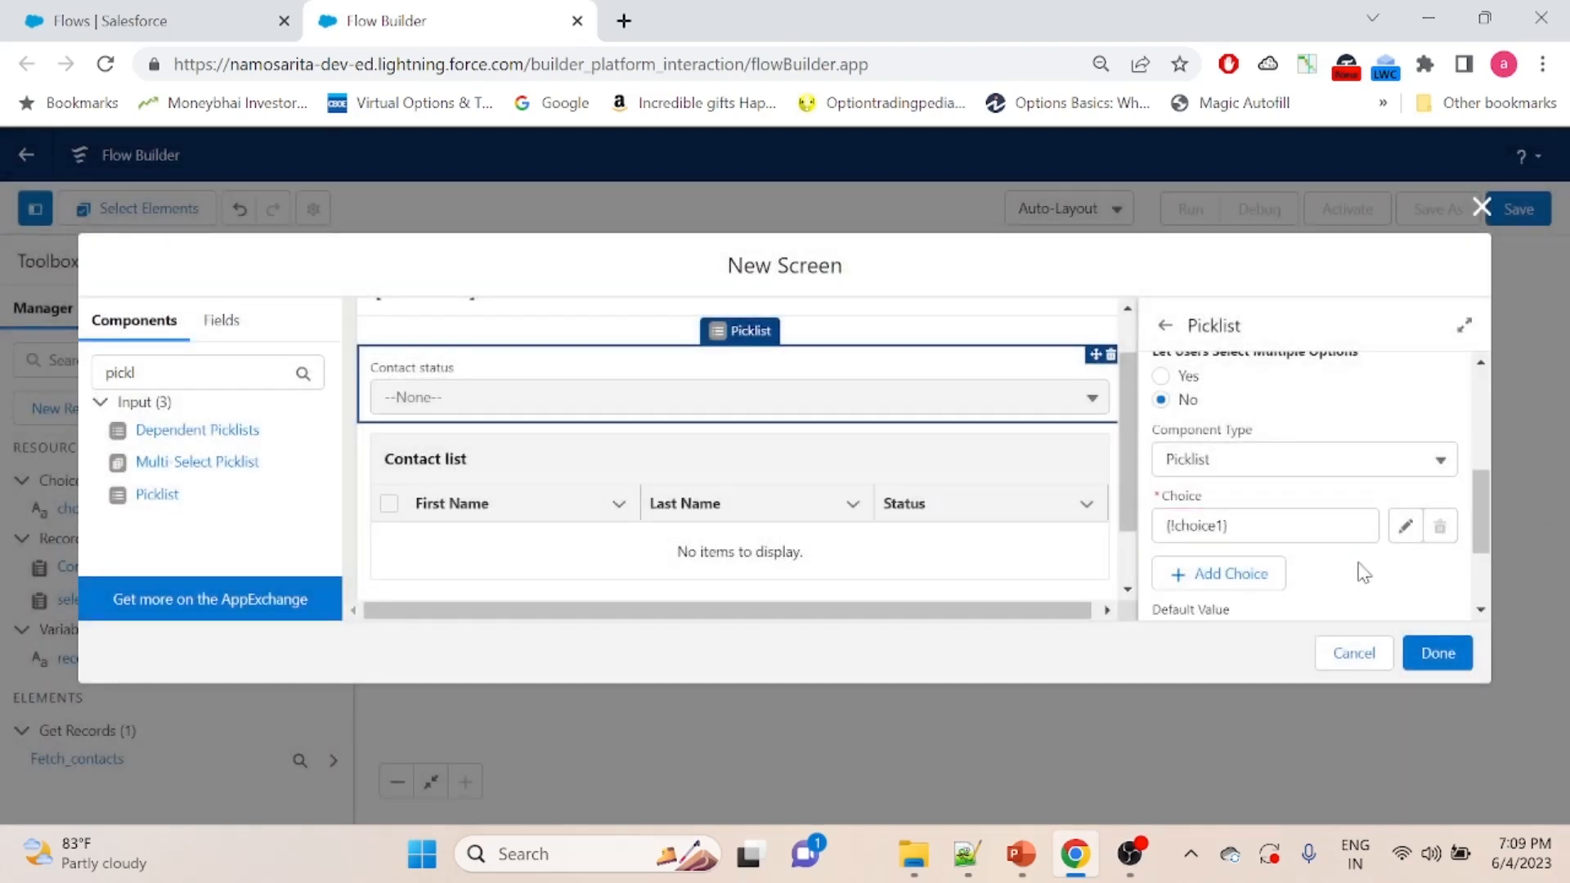
- Add a second choice to the picklist as a new Choice resource with the API name choice2
click(1234, 575)
click(1219, 596)
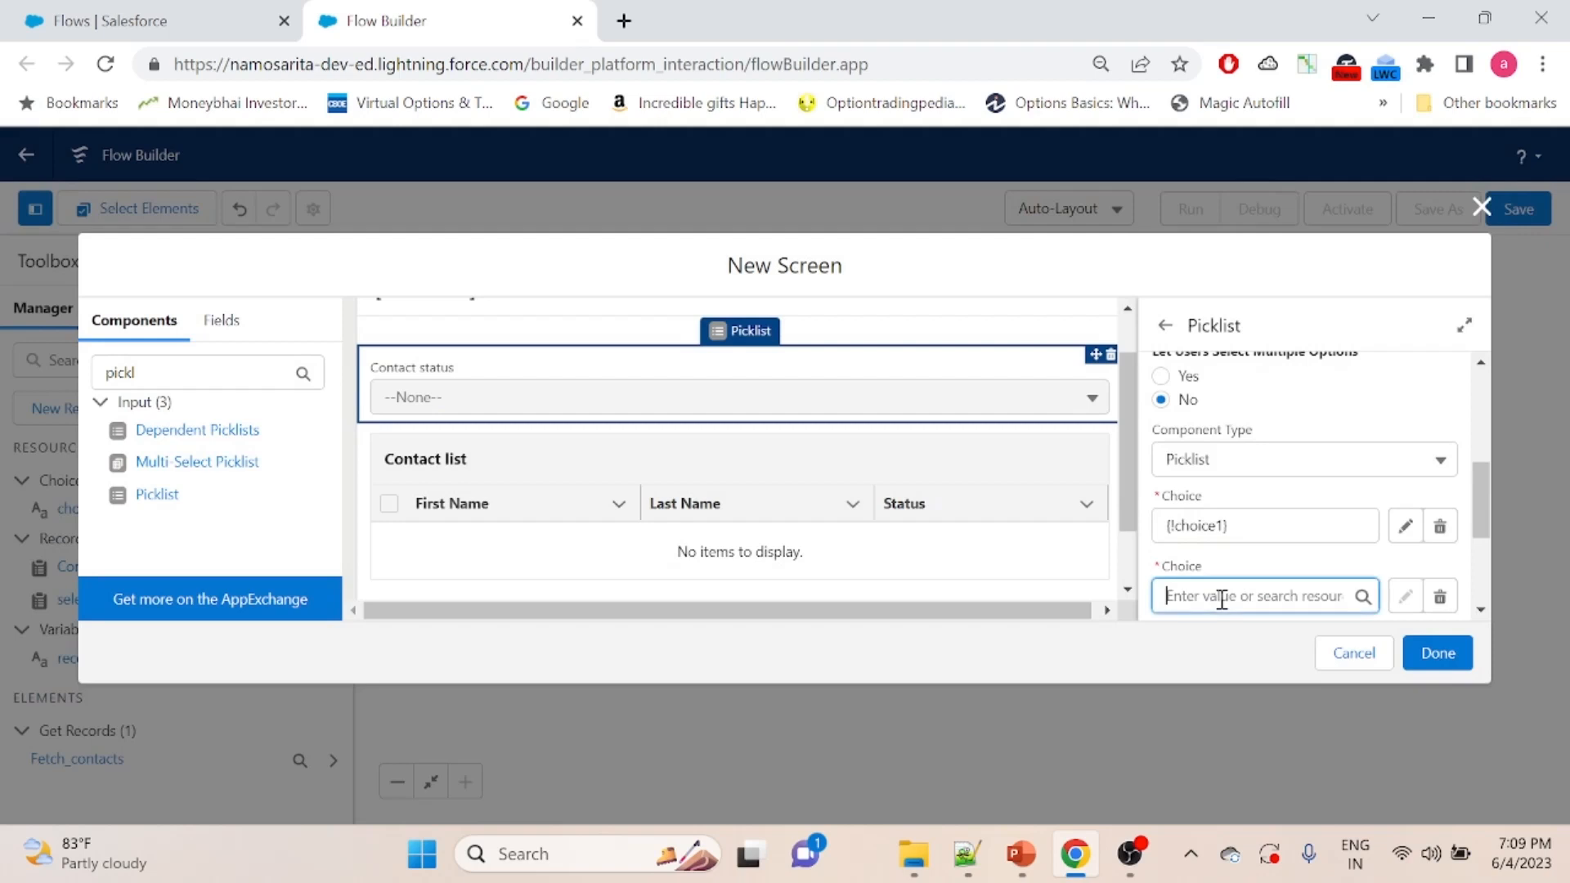
click(1217, 648)
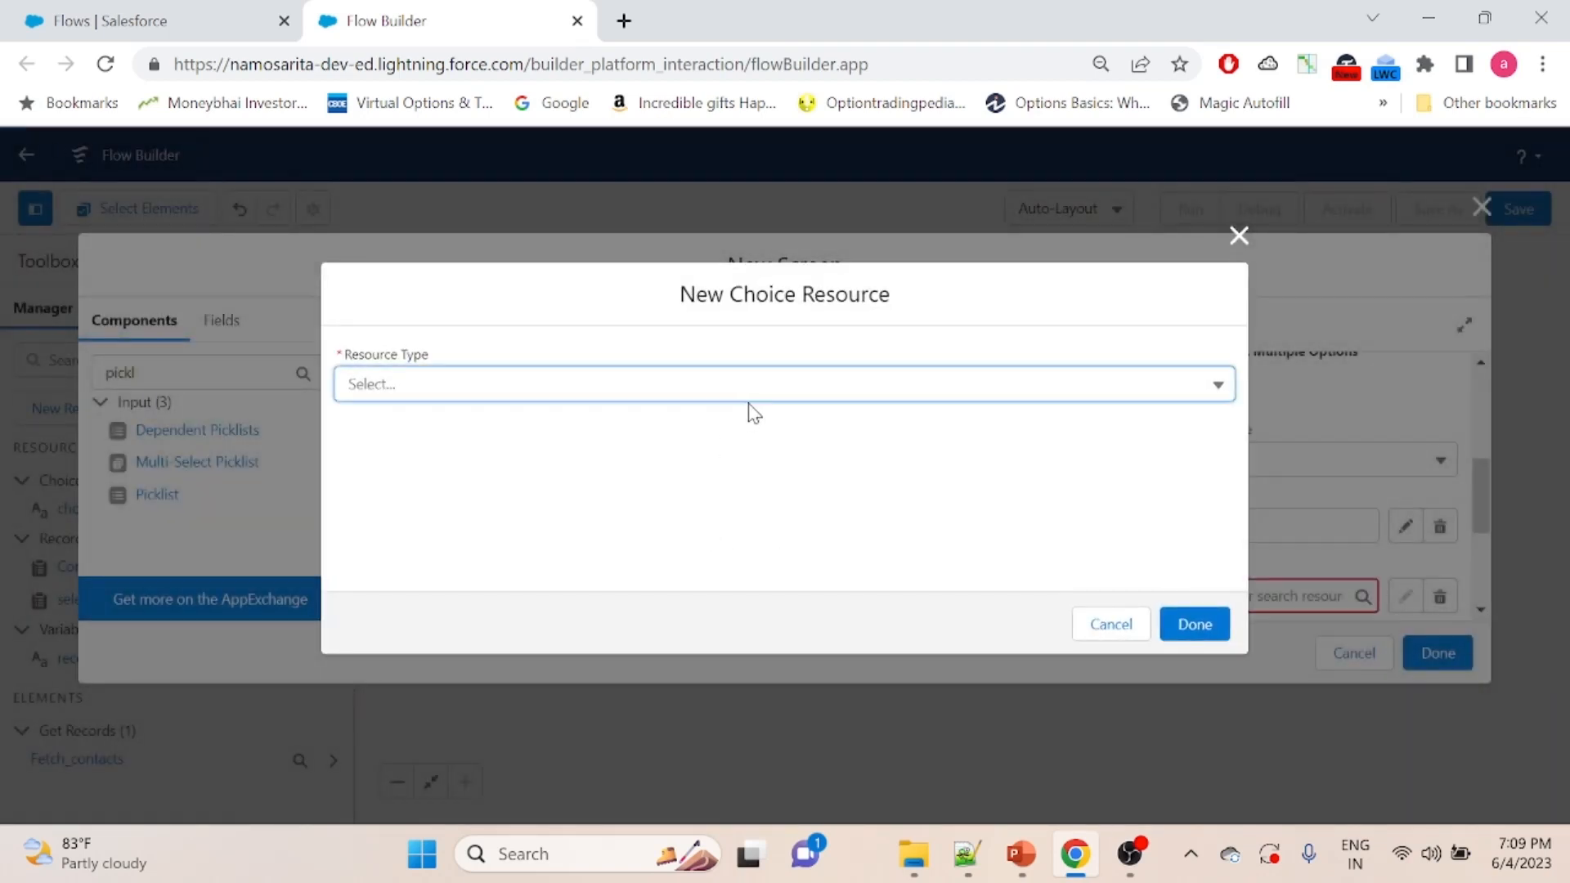
click(804, 396)
click(742, 446)
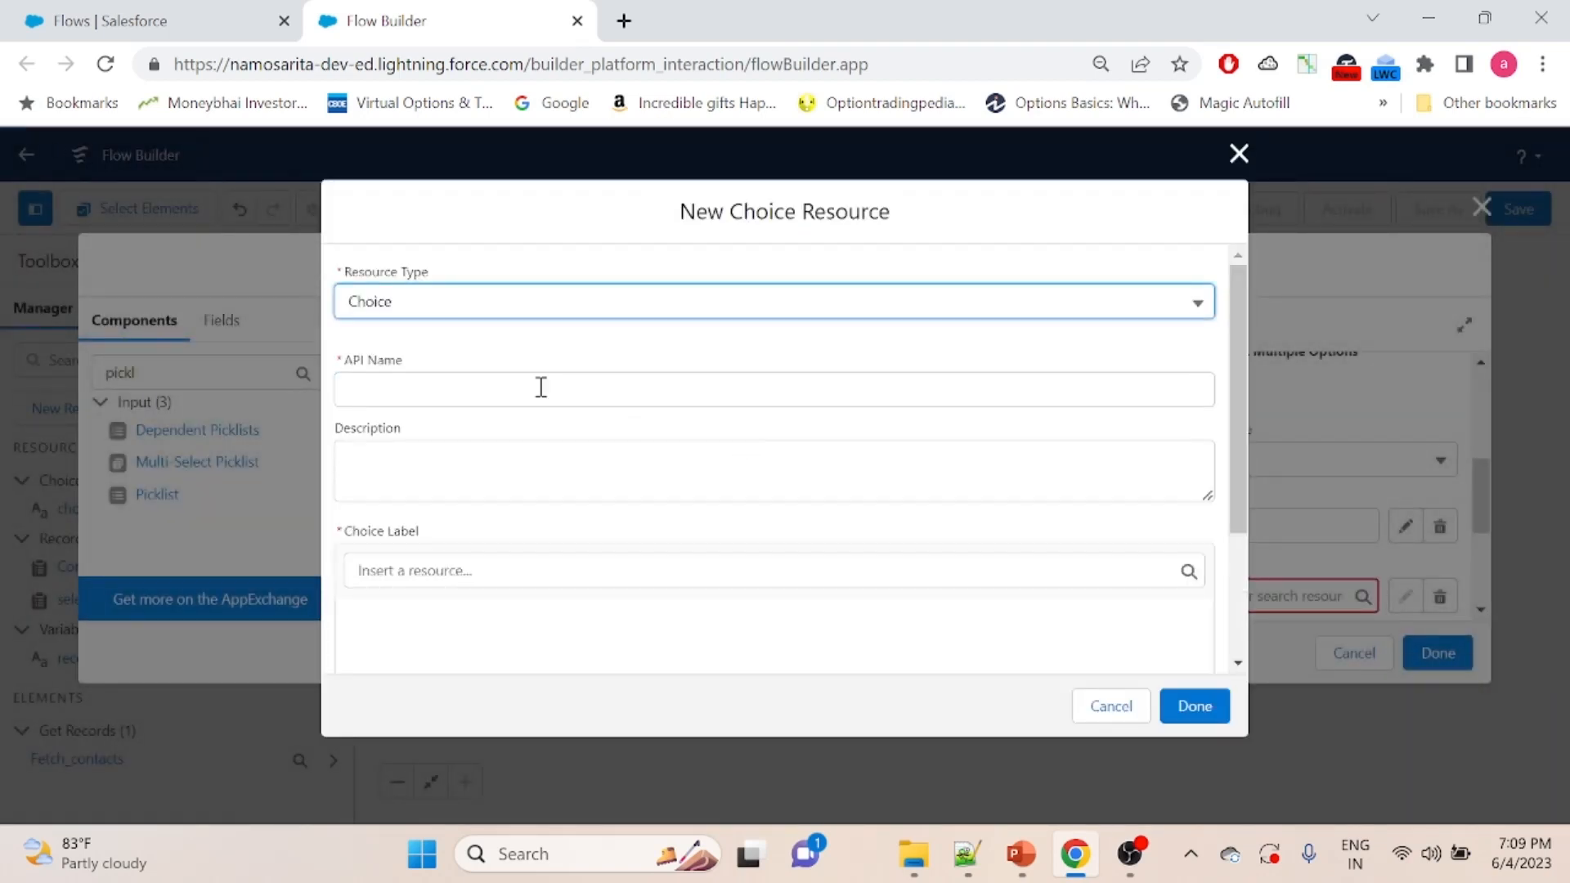
click(422, 390)
text(choice2)
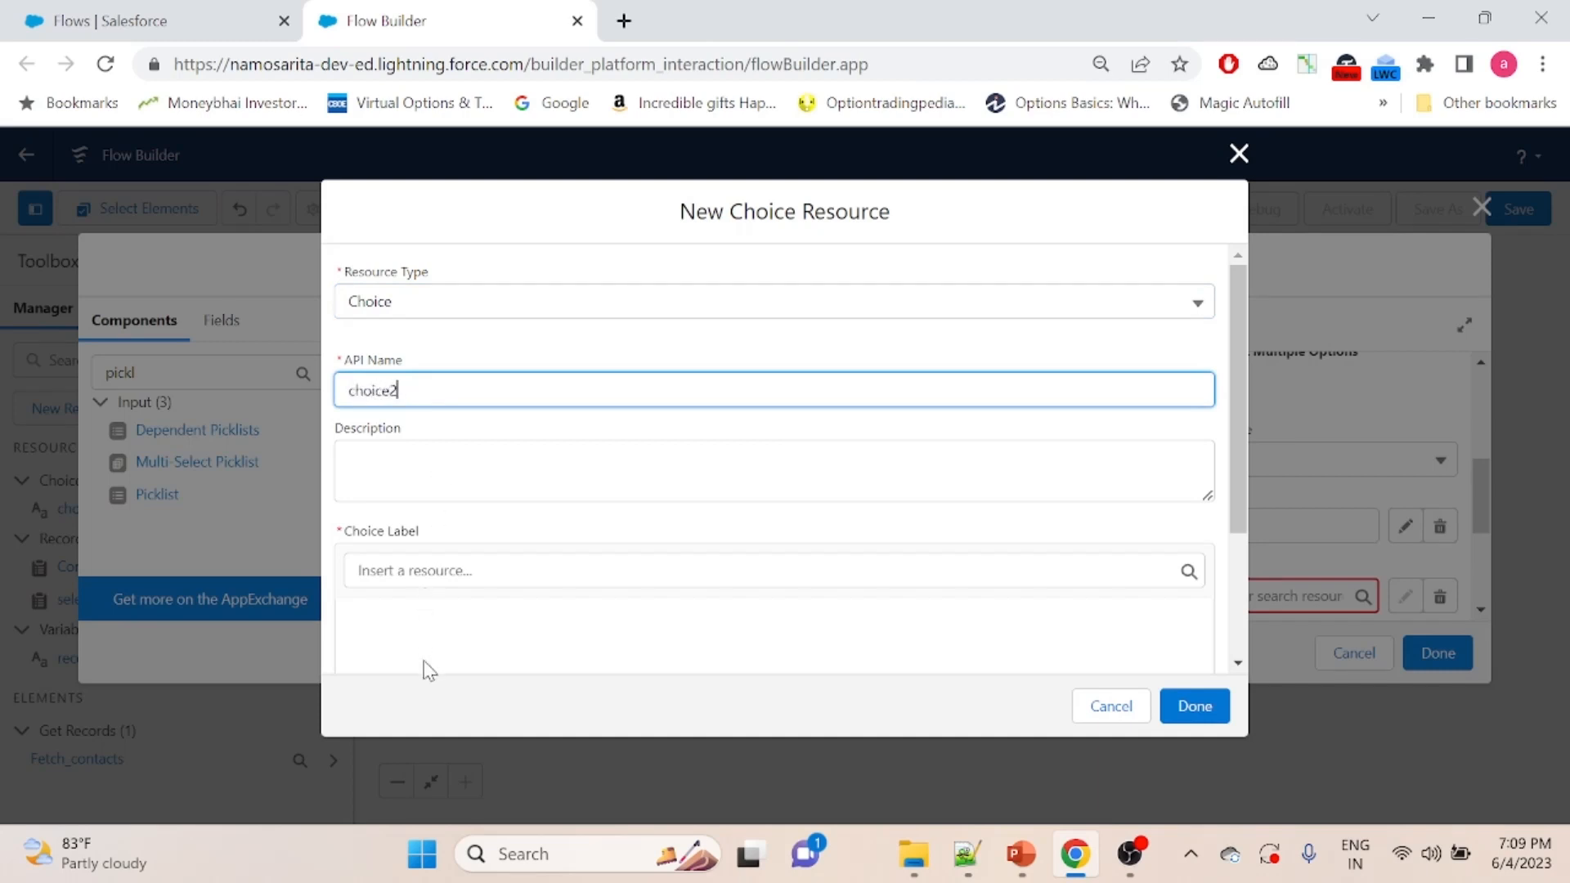
- Set the label and value of choice2 to Inactive, save the resource, and finish the screen element
click(431, 614)
text(Inactive)
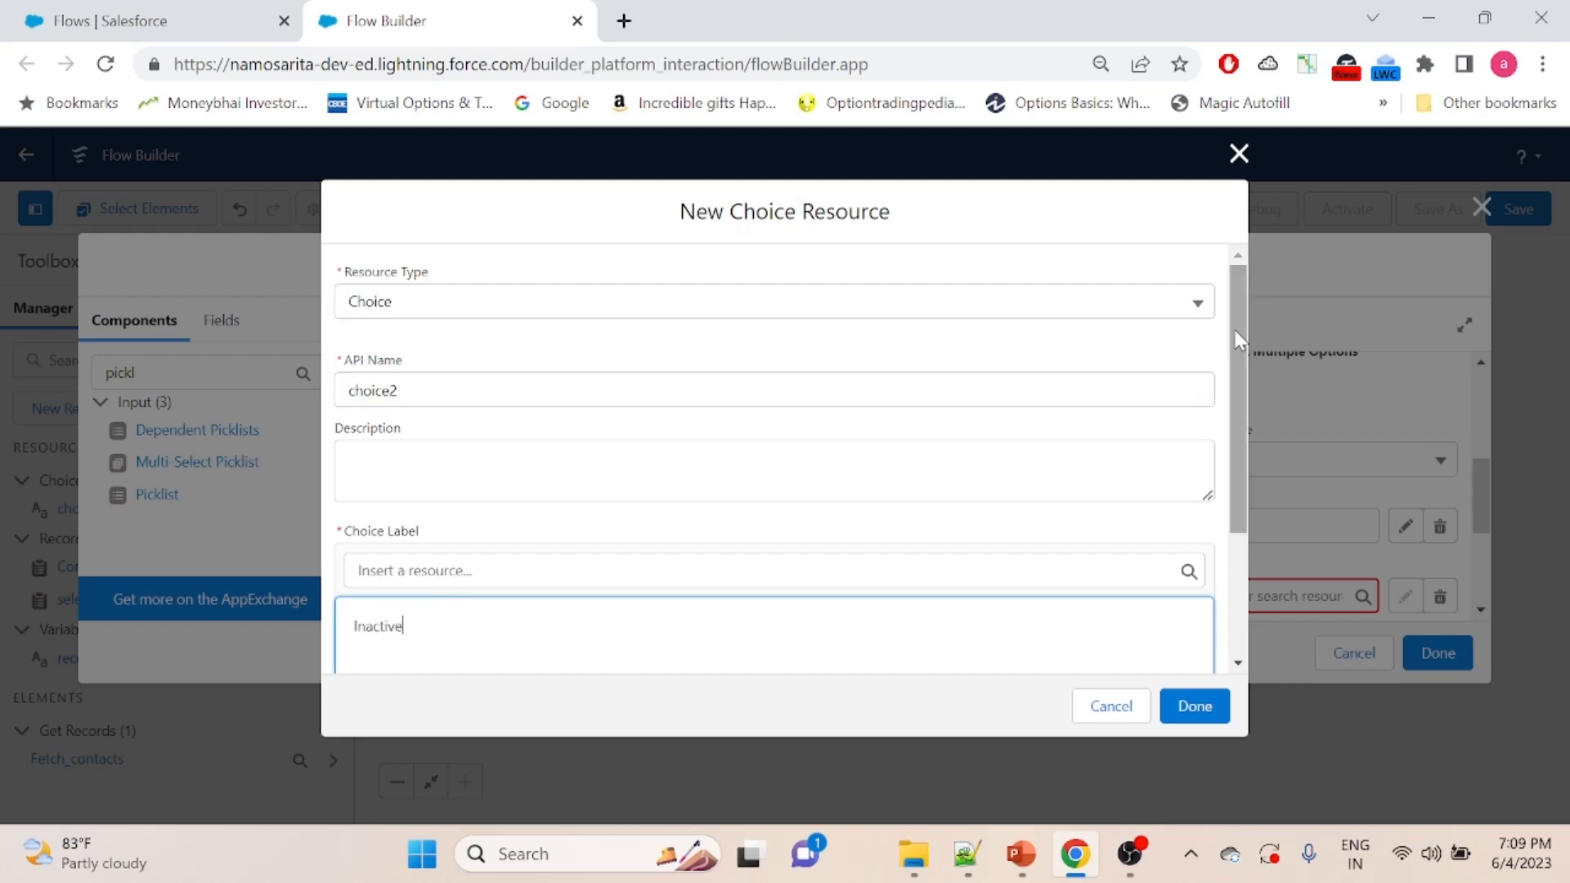
drag(1239, 339, 1238, 459)
click(841, 616)
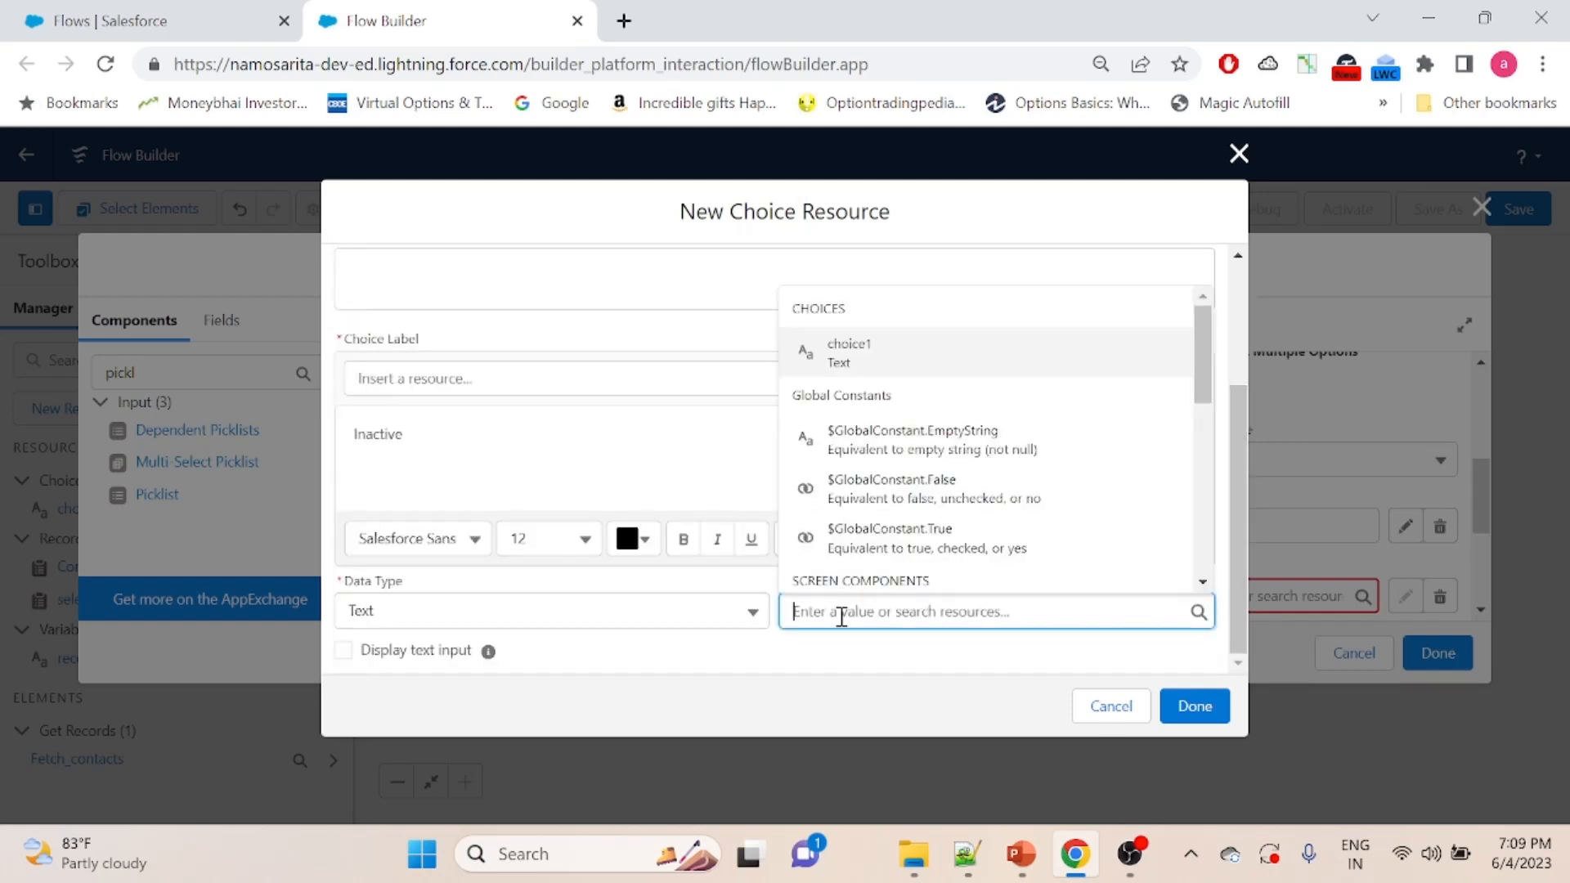
text(Inactive)
click(841, 650)
click(1205, 705)
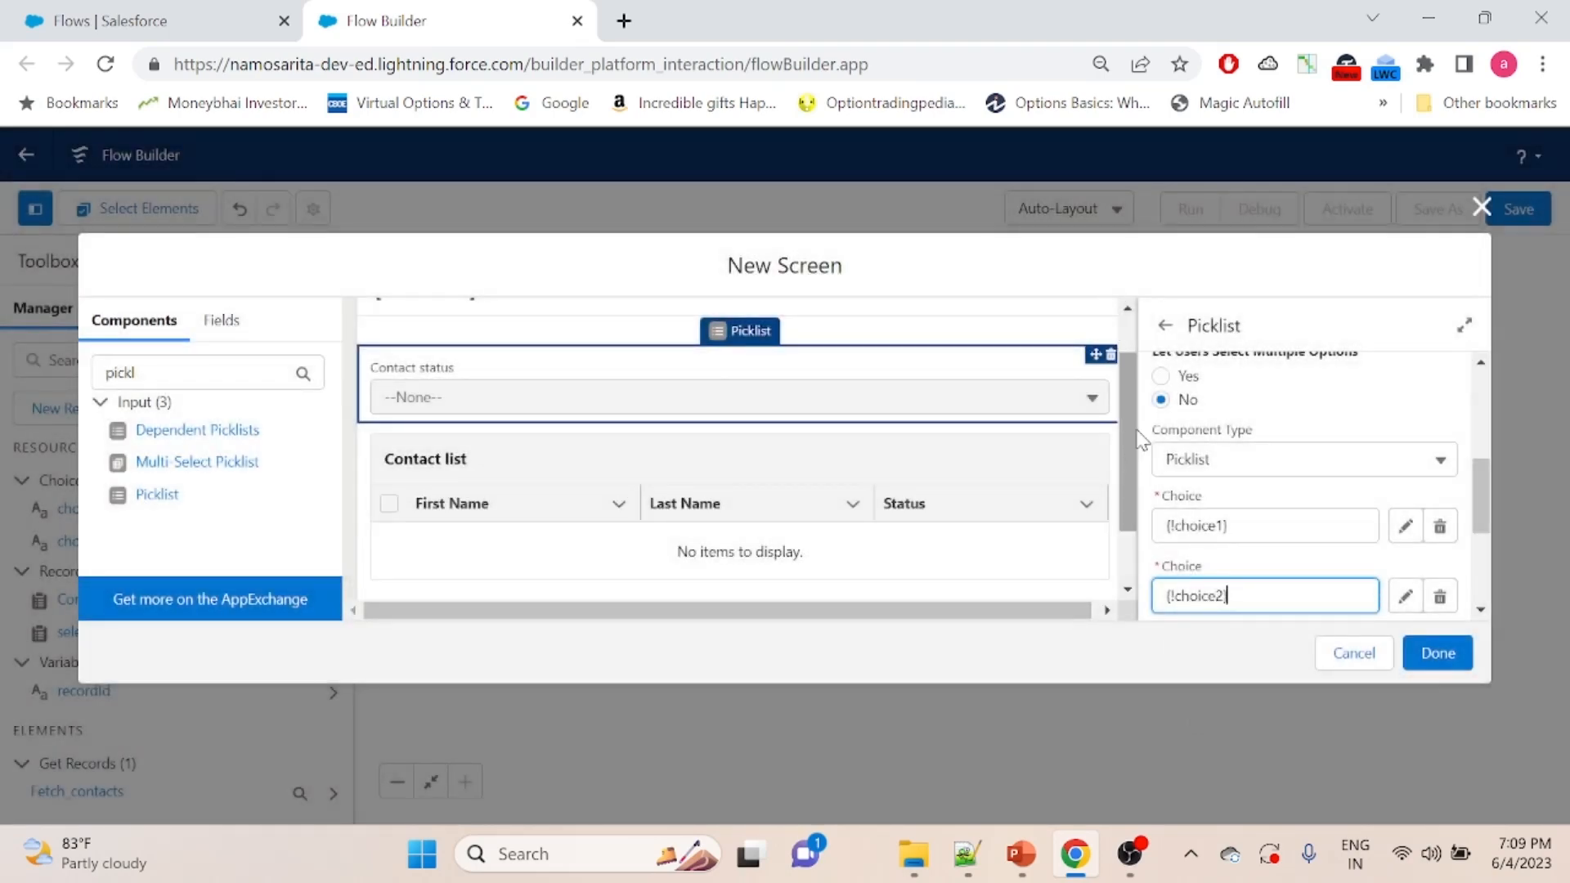
click(1126, 337)
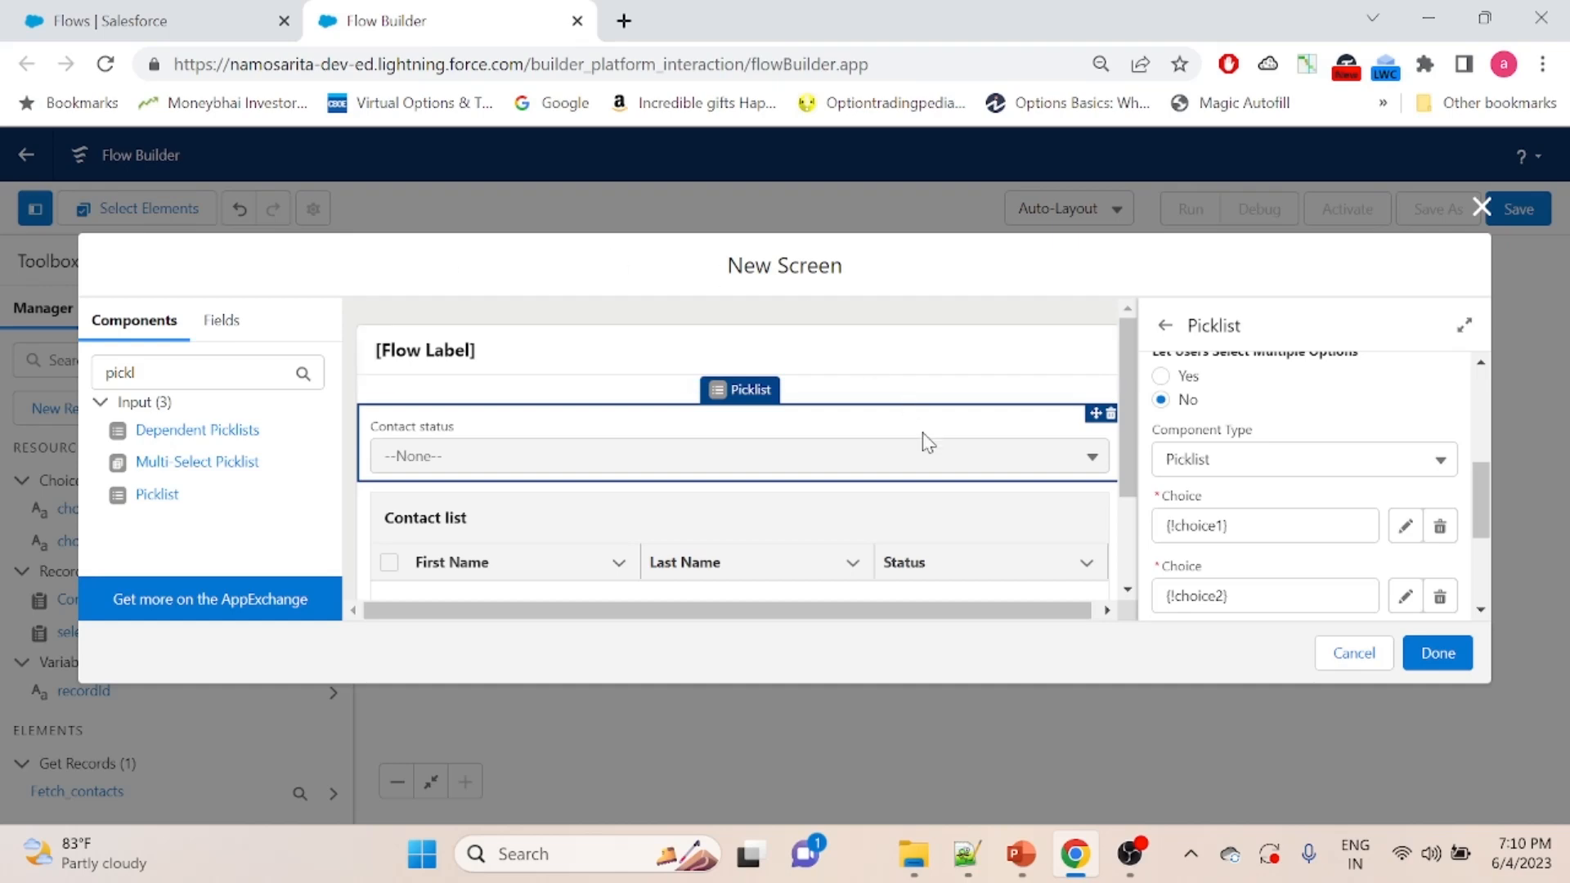
click(1455, 655)
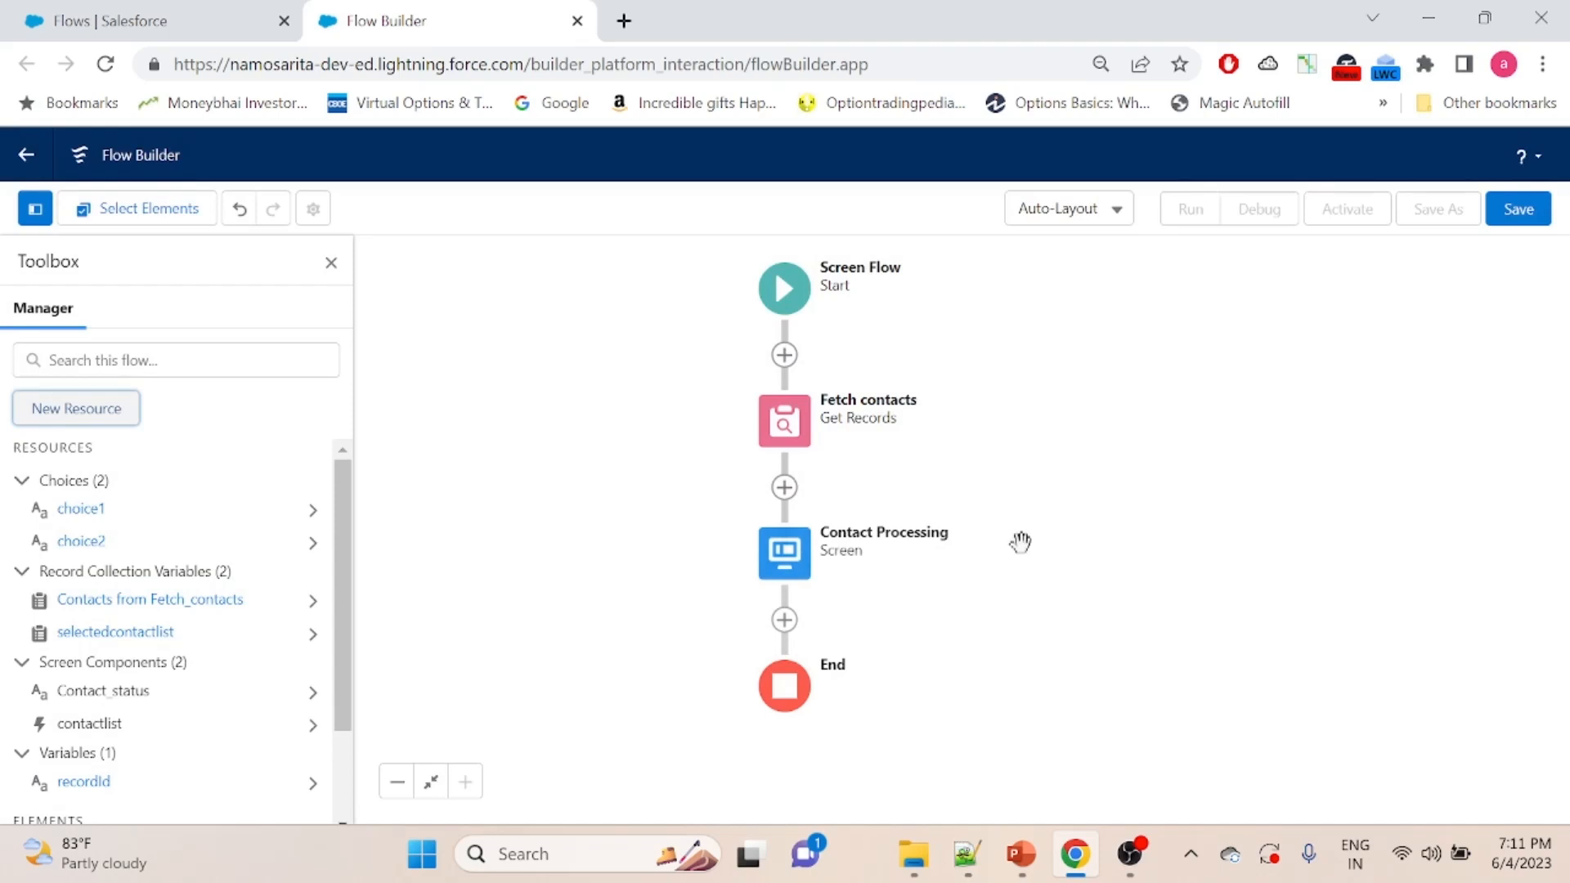
- Add a Loop element after the Contact Processing screen
drag(982, 600, 977, 435)
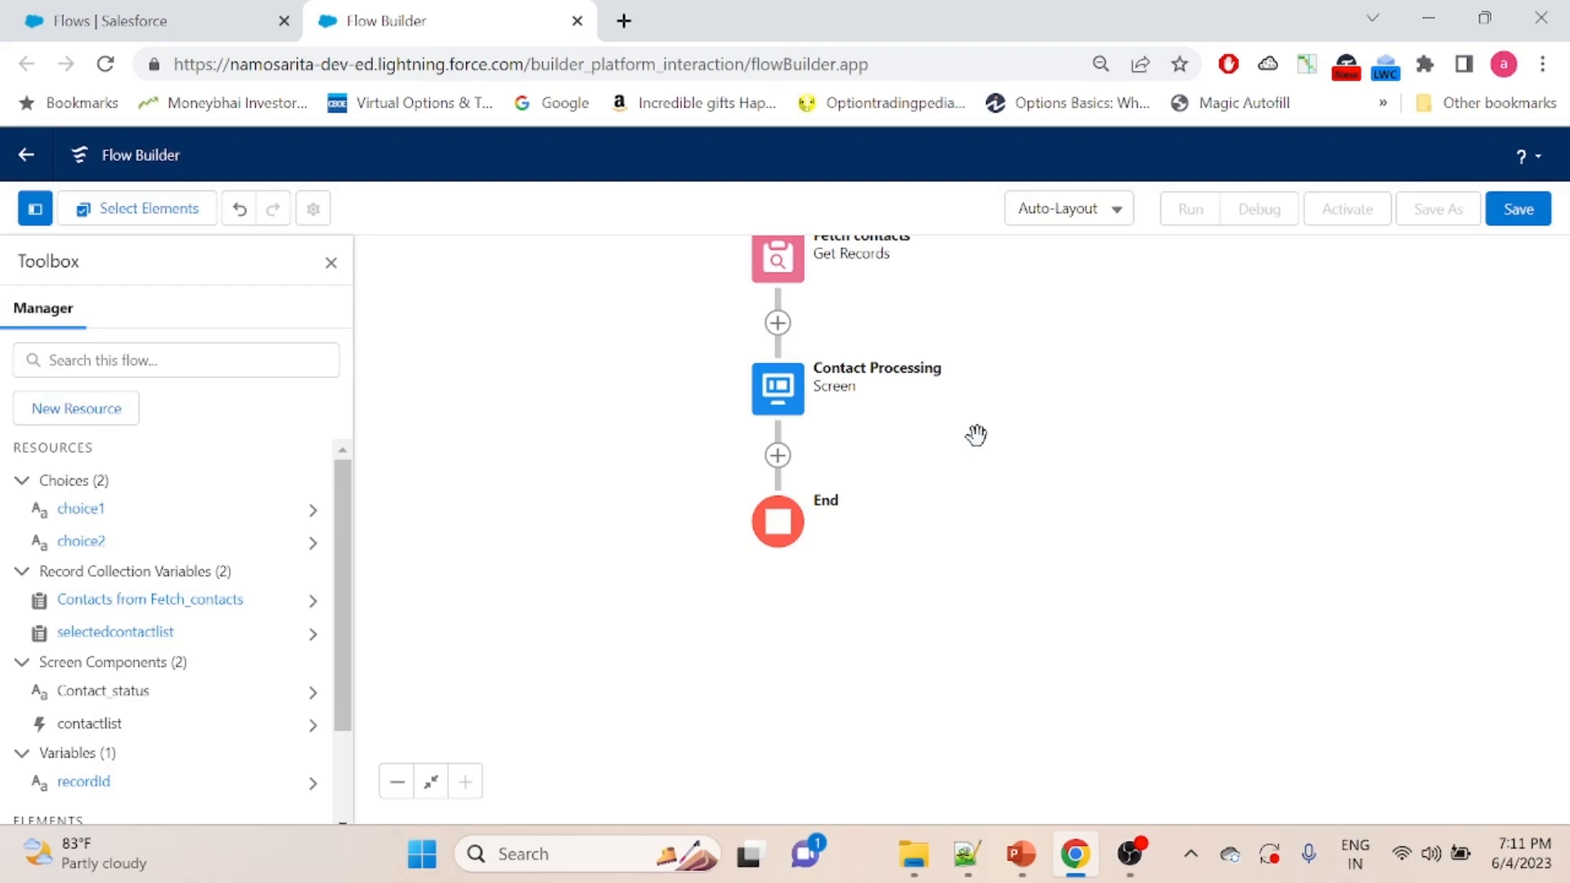
click(778, 457)
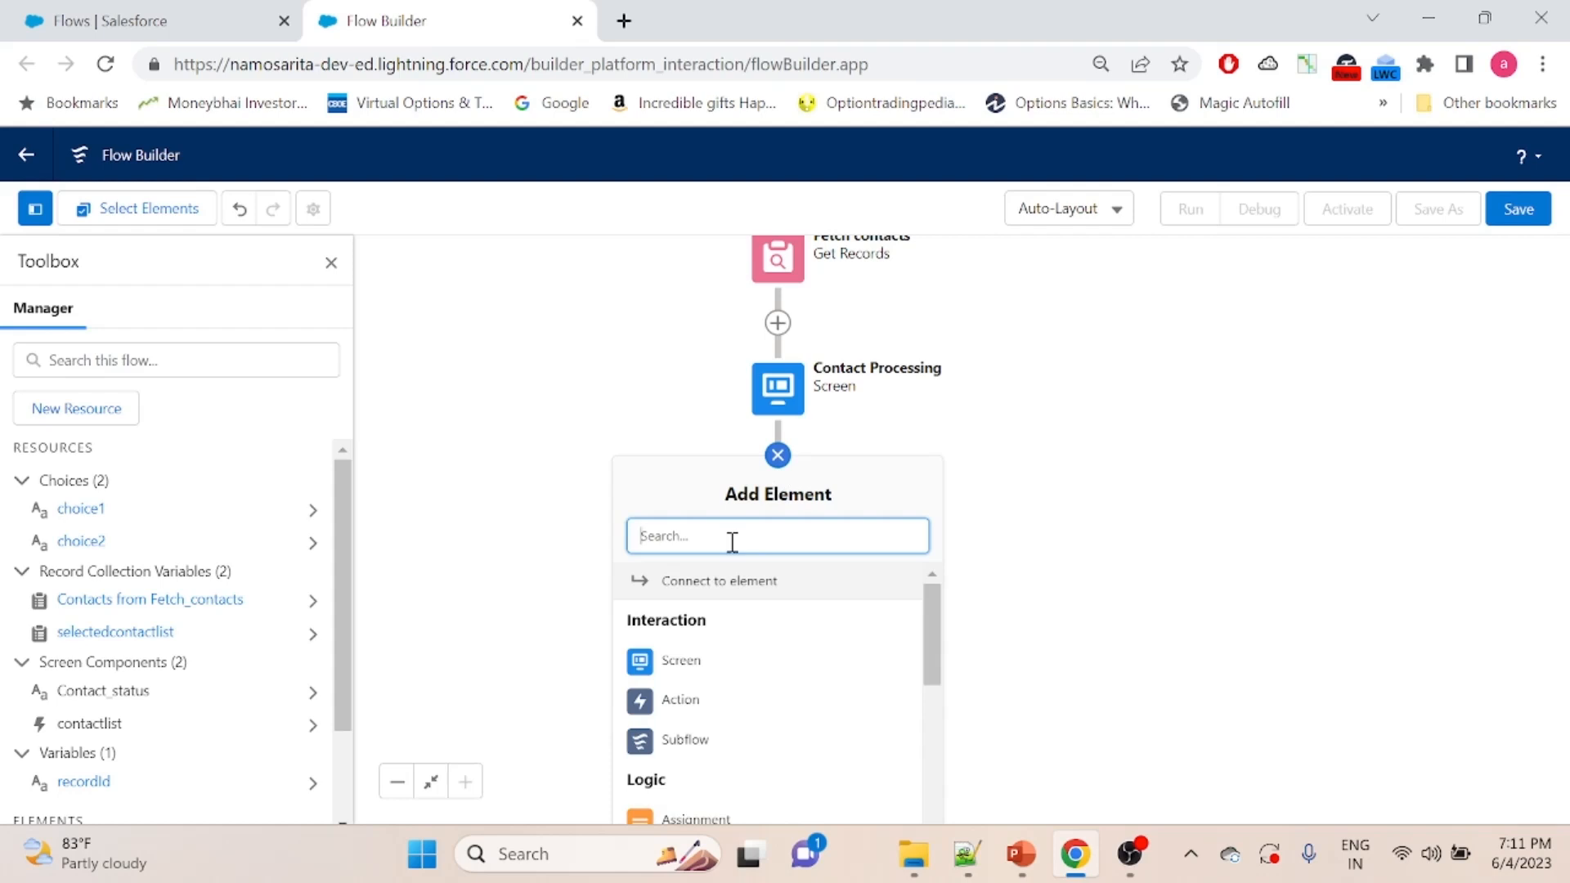
text(for)
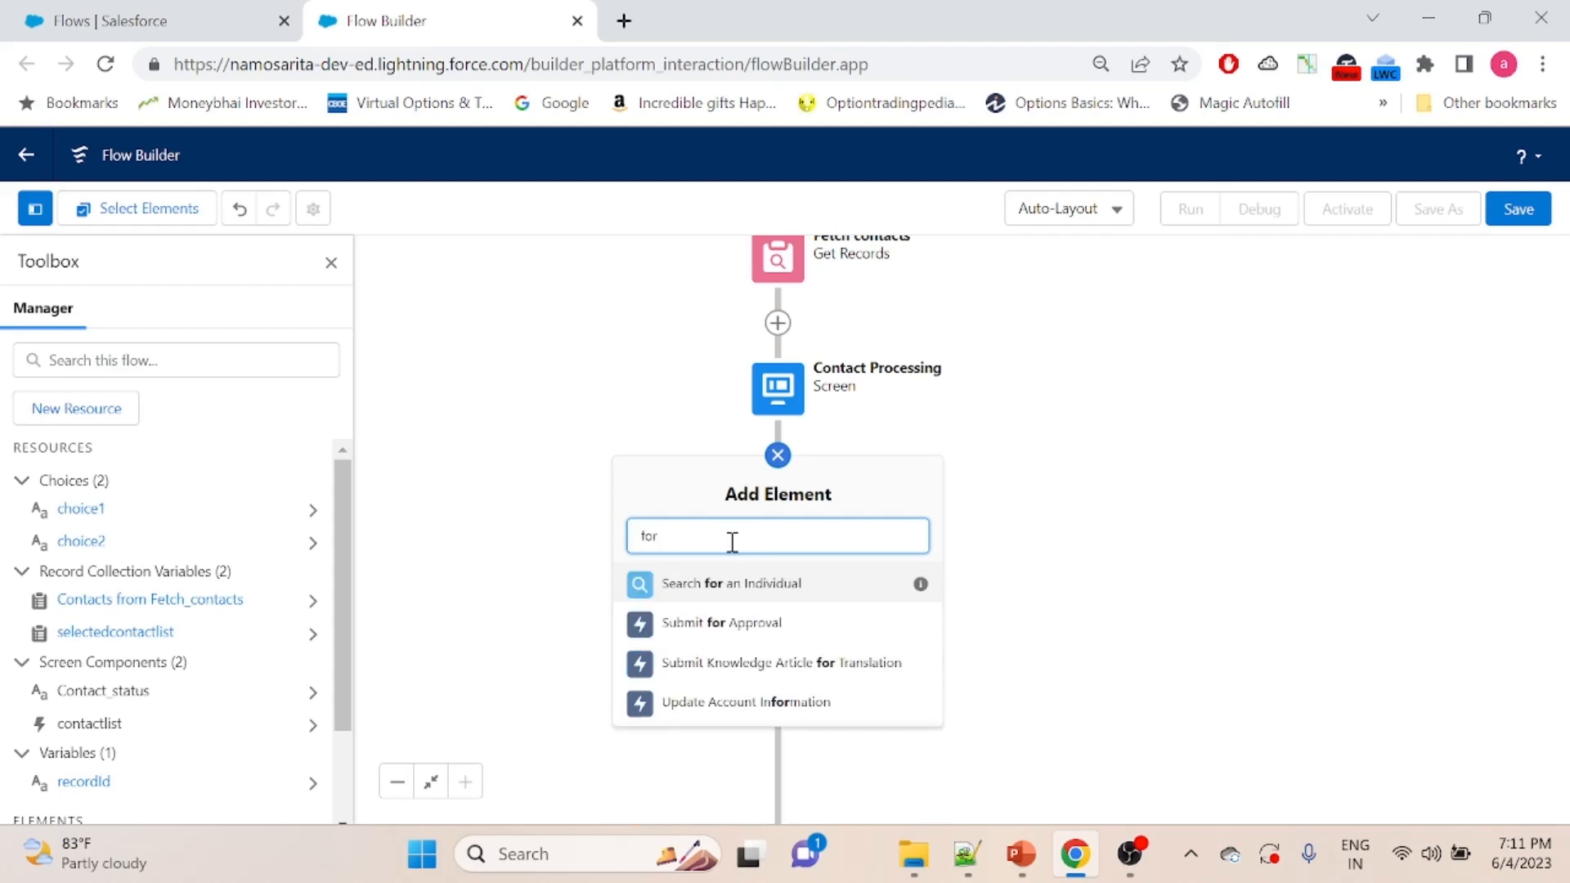
key(BackSpace)
key(BackSpace)
text(lo)
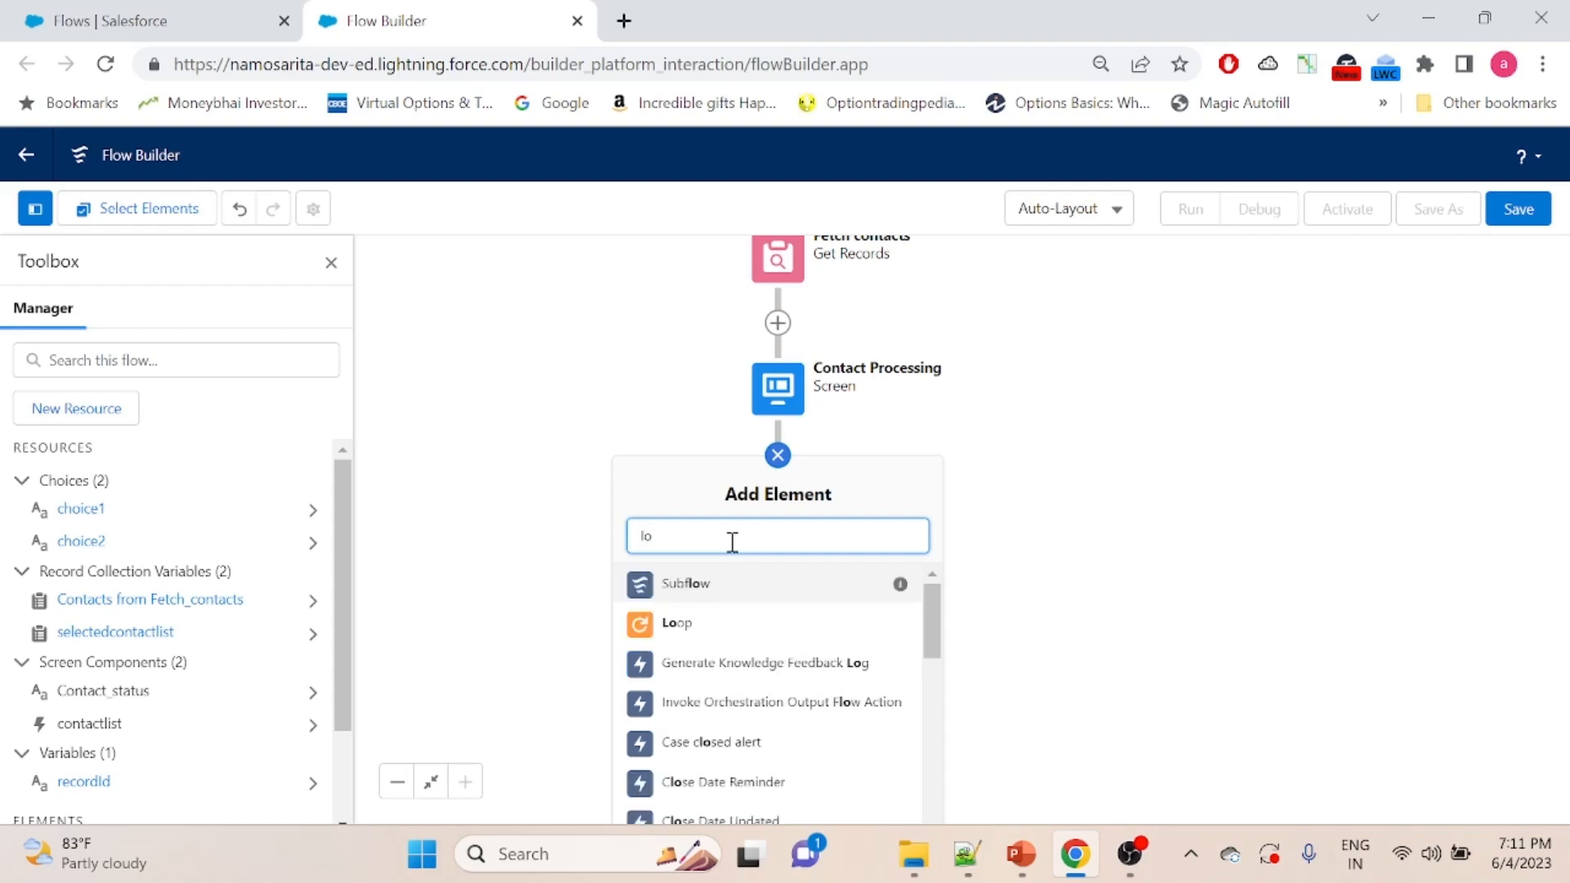
click(710, 627)
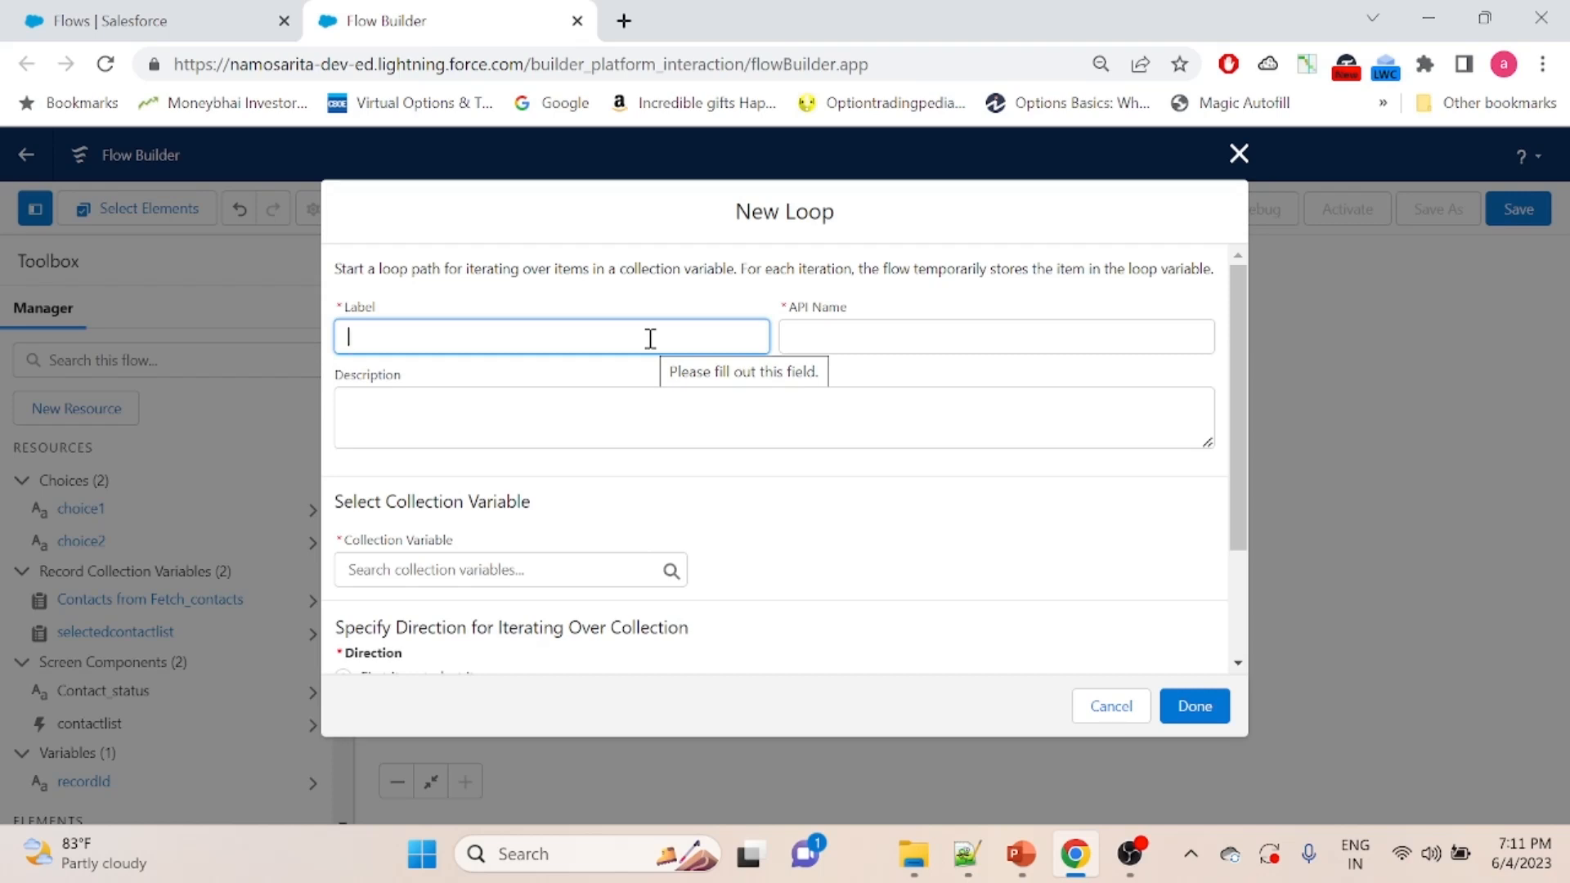
- Label the loop "contact looping" and give it the API name contact_looping
text(contact looping)
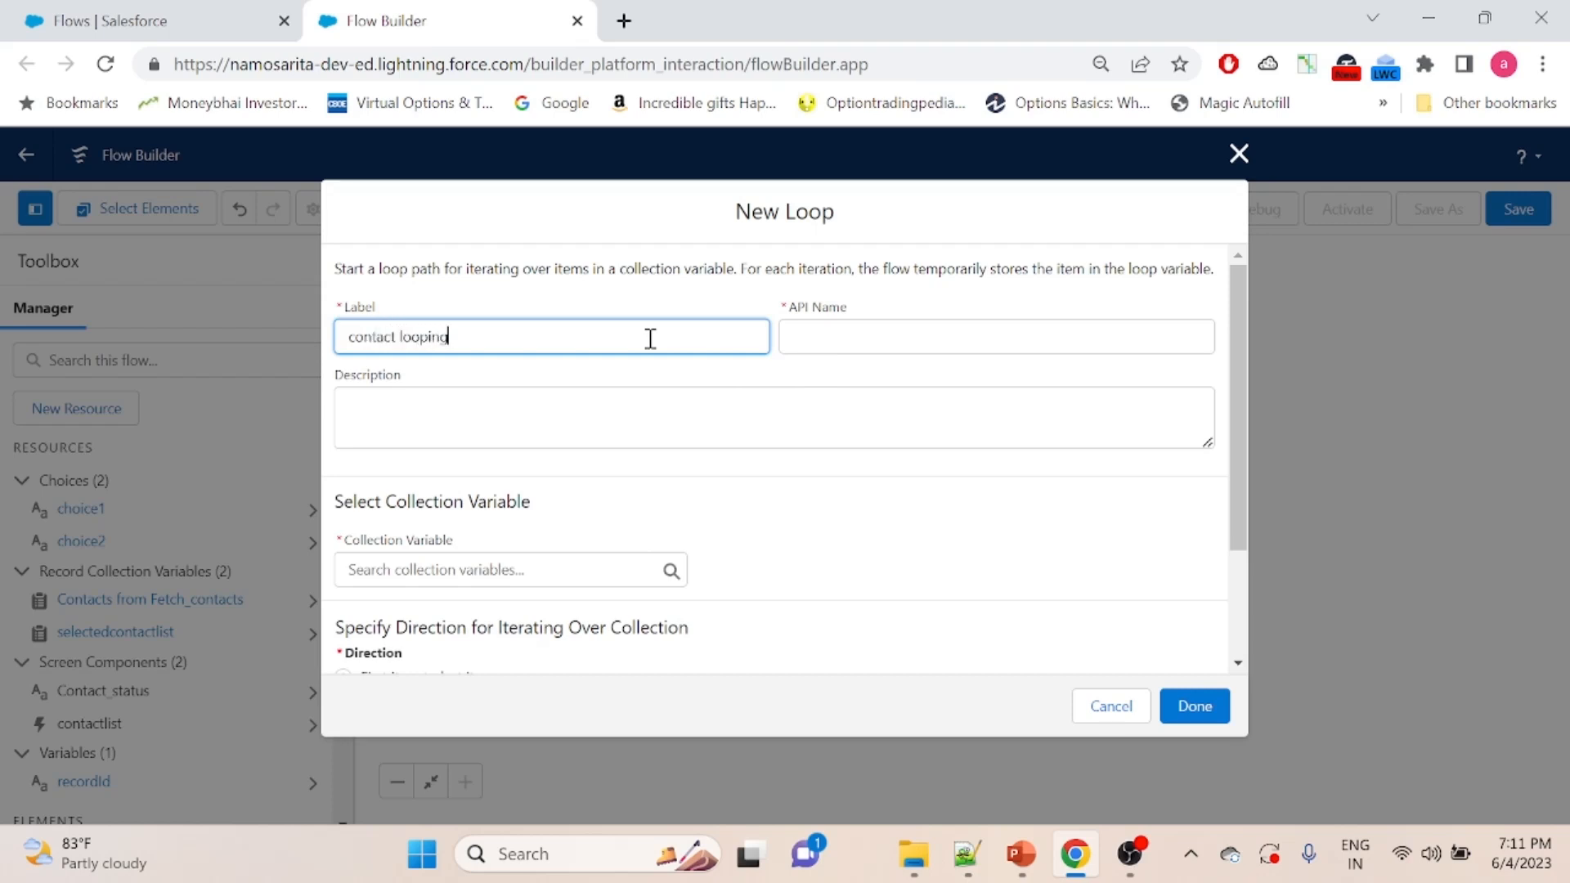
click(822, 340)
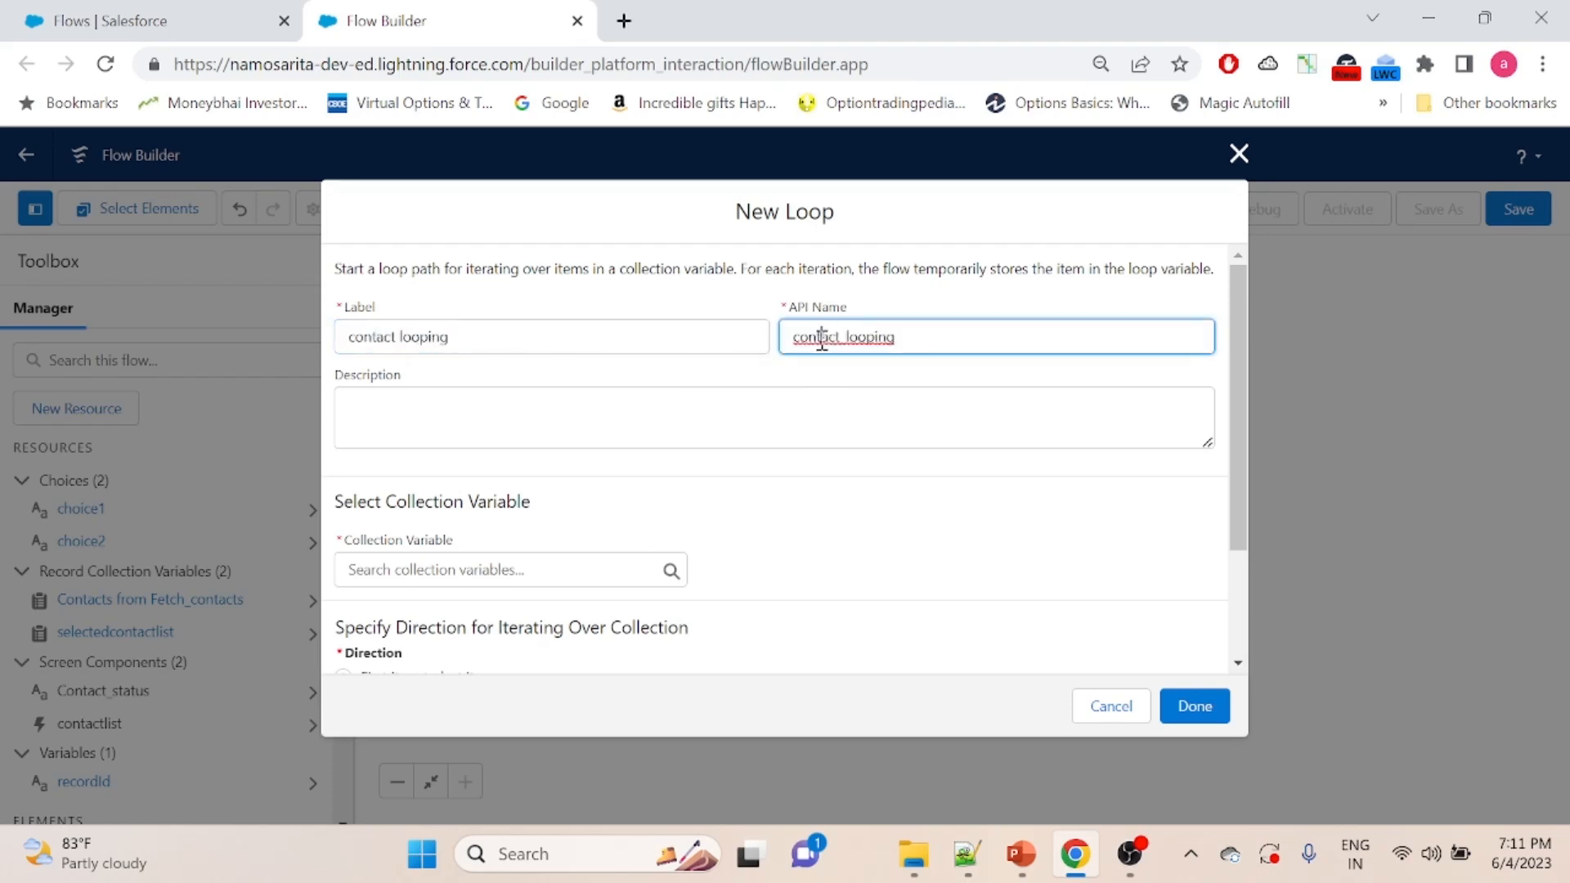
- Set selectedcontactlist as the loop's collection variable, iterating from first item to last, and save the loop
click(425, 570)
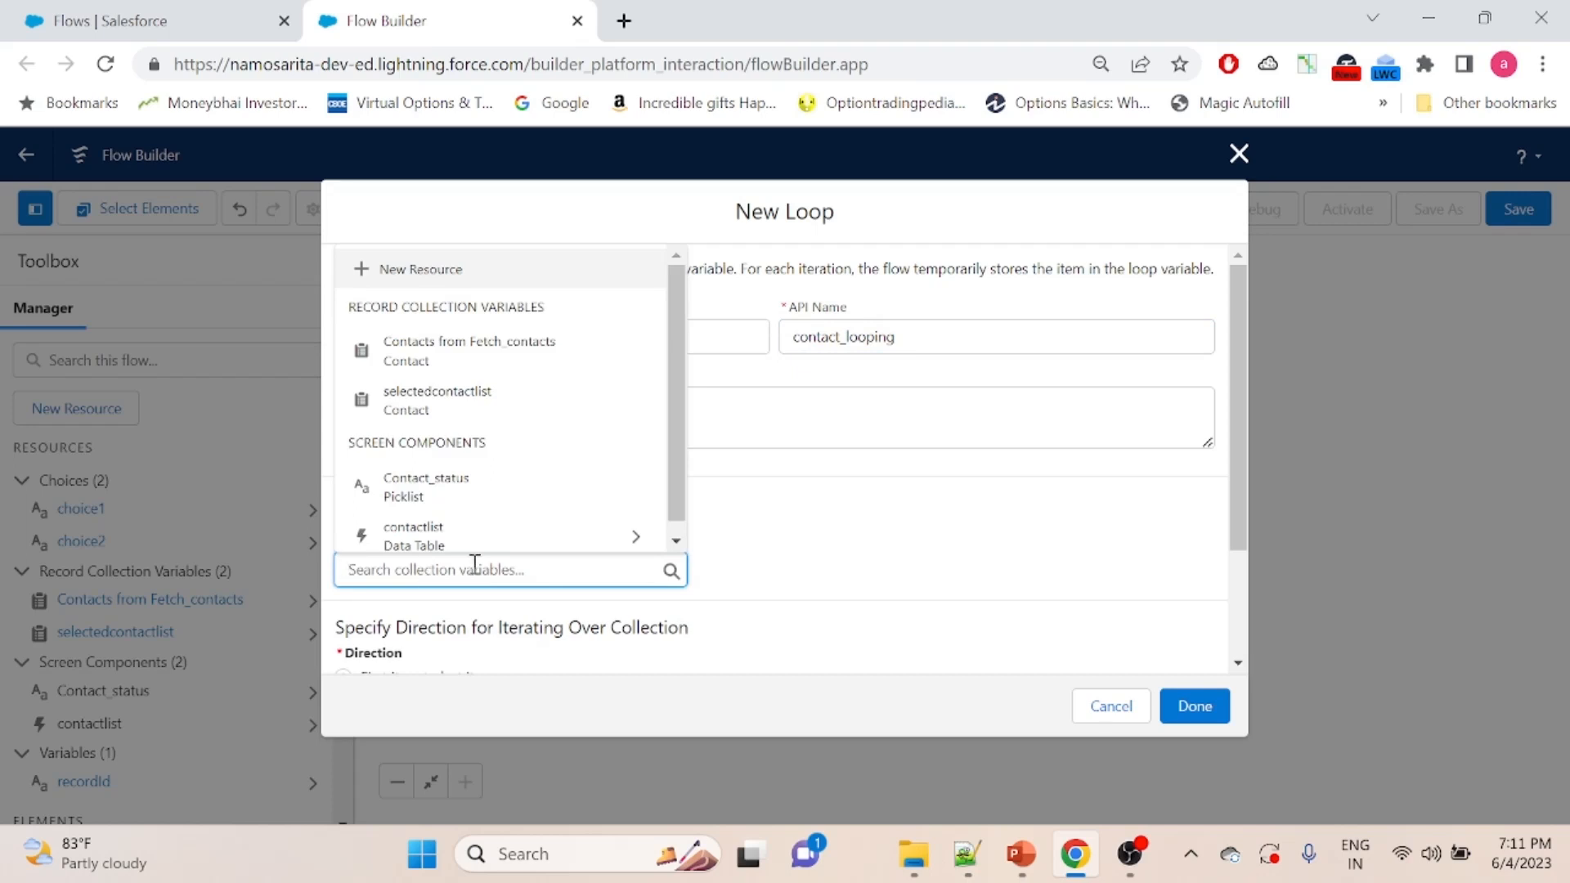
drag(679, 416, 677, 484)
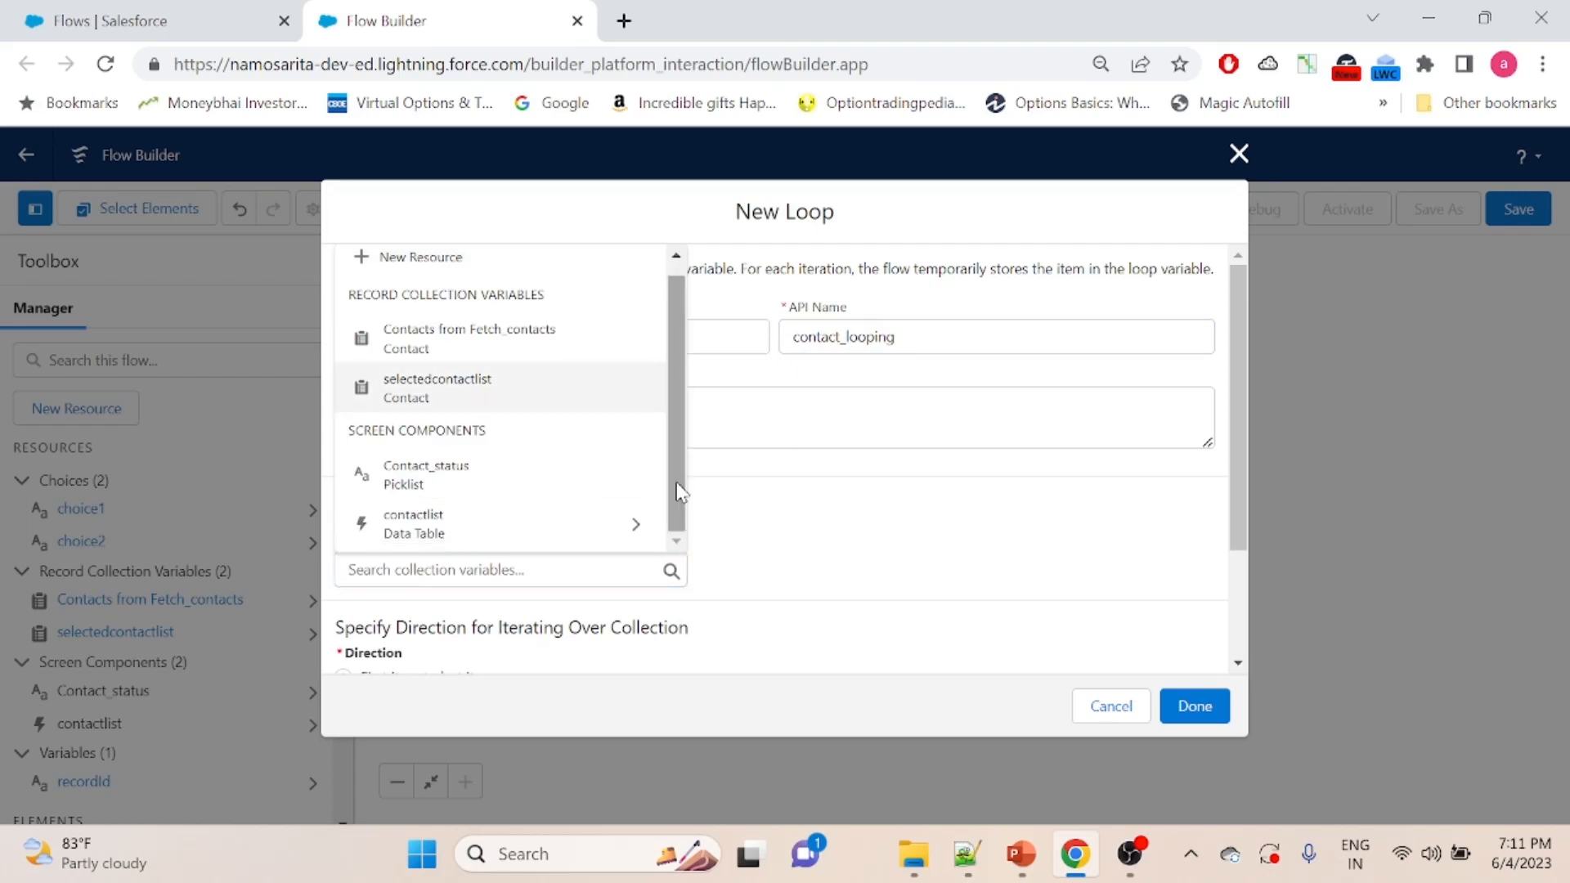
click(756, 564)
scroll(1242, 447, down, 2)
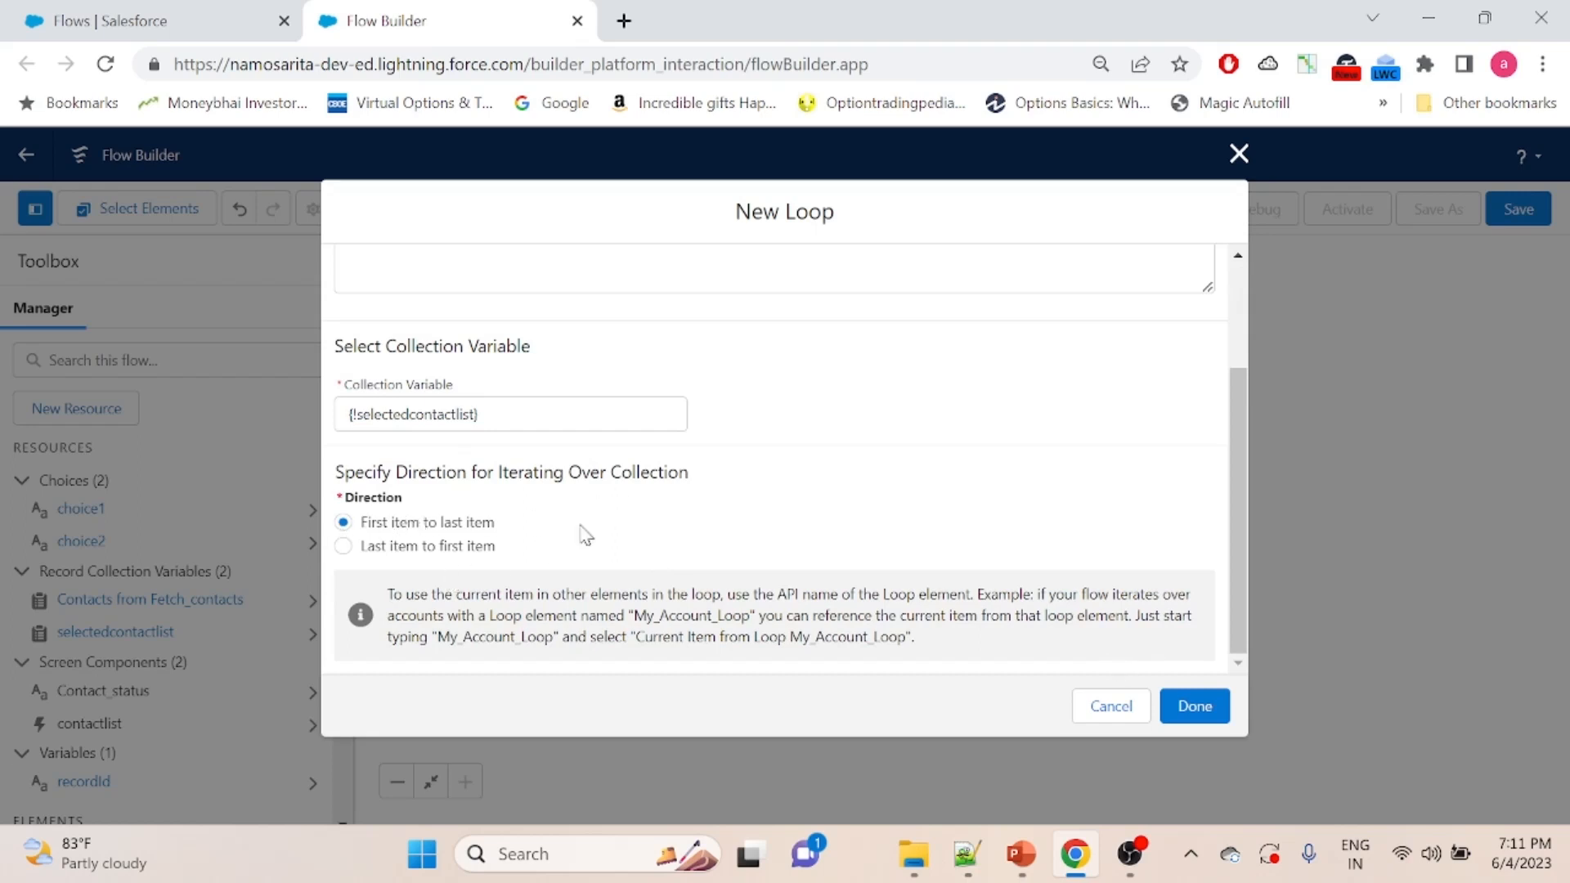
click(1194, 708)
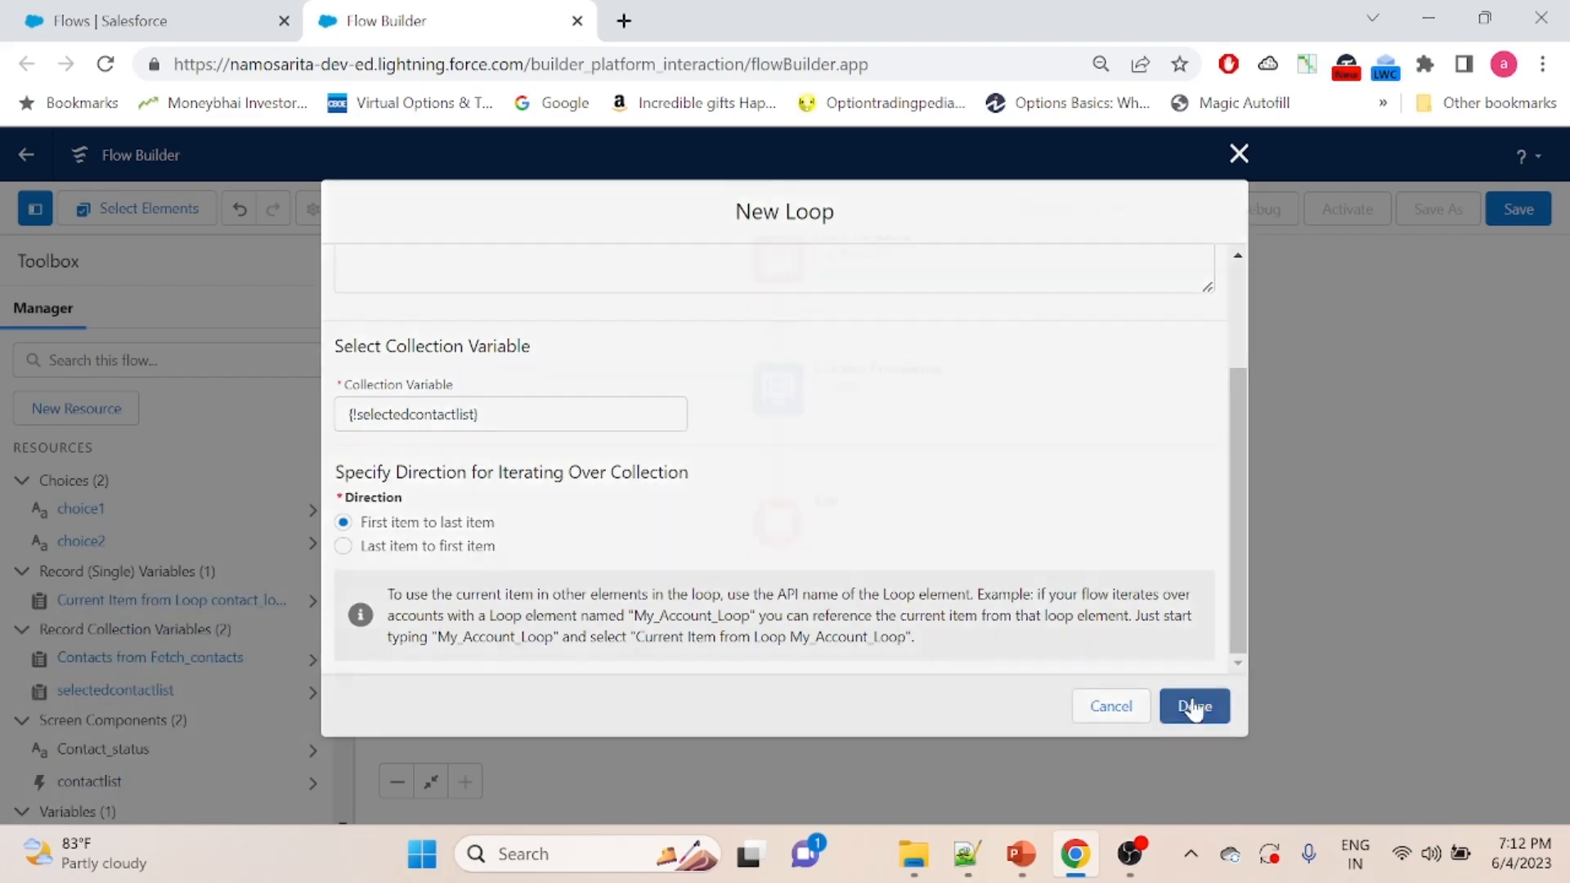
- Add an Assignment element to the For Each path of the contact looping loop
drag(1060, 677, 1041, 500)
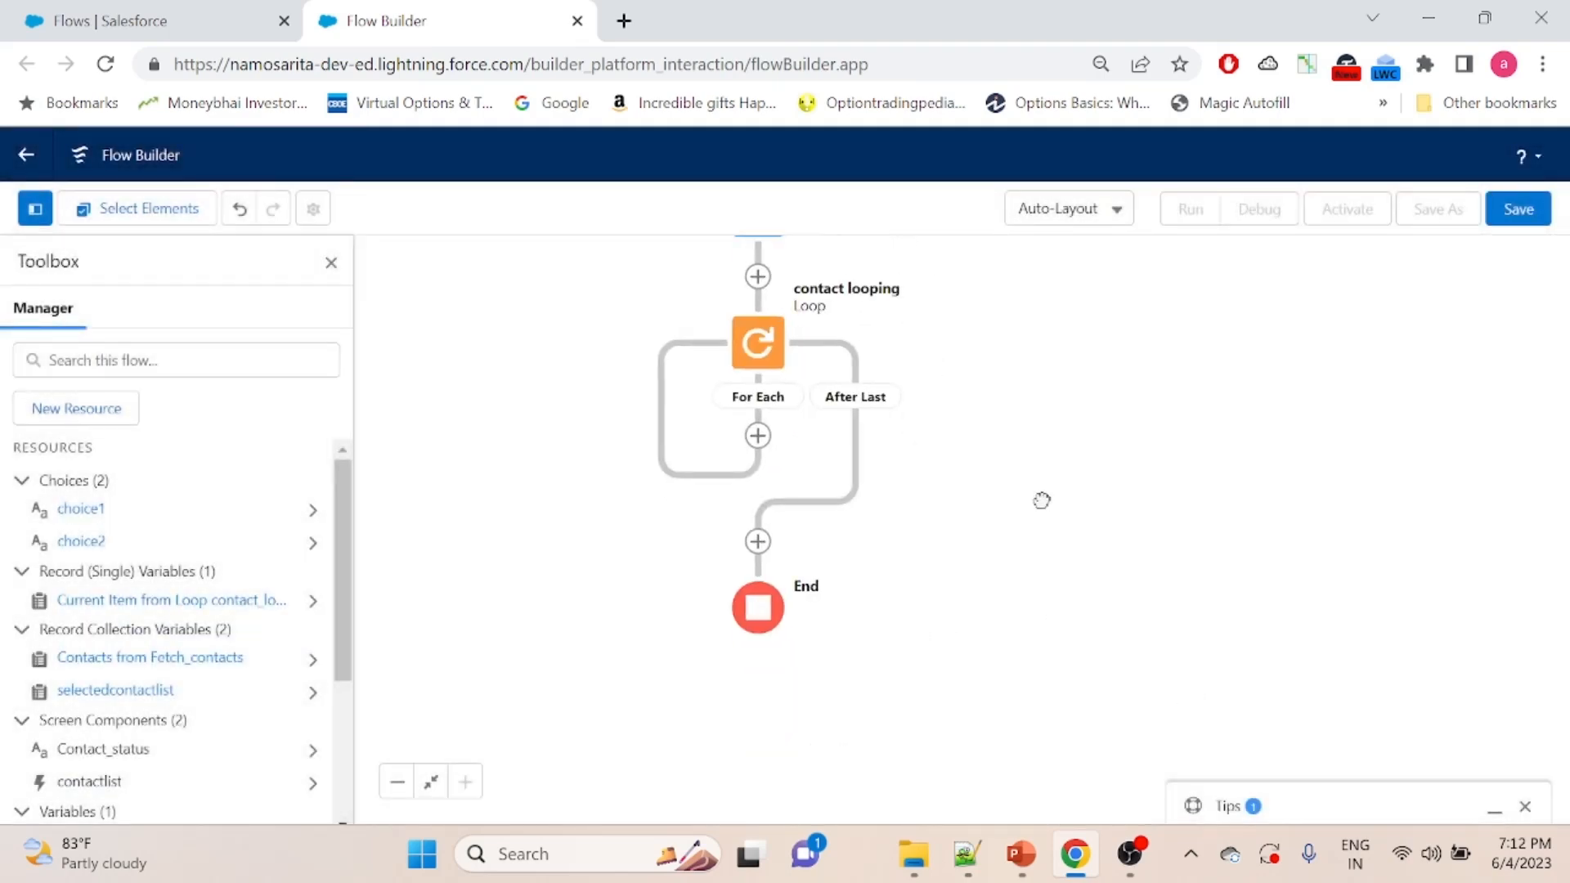
click(758, 437)
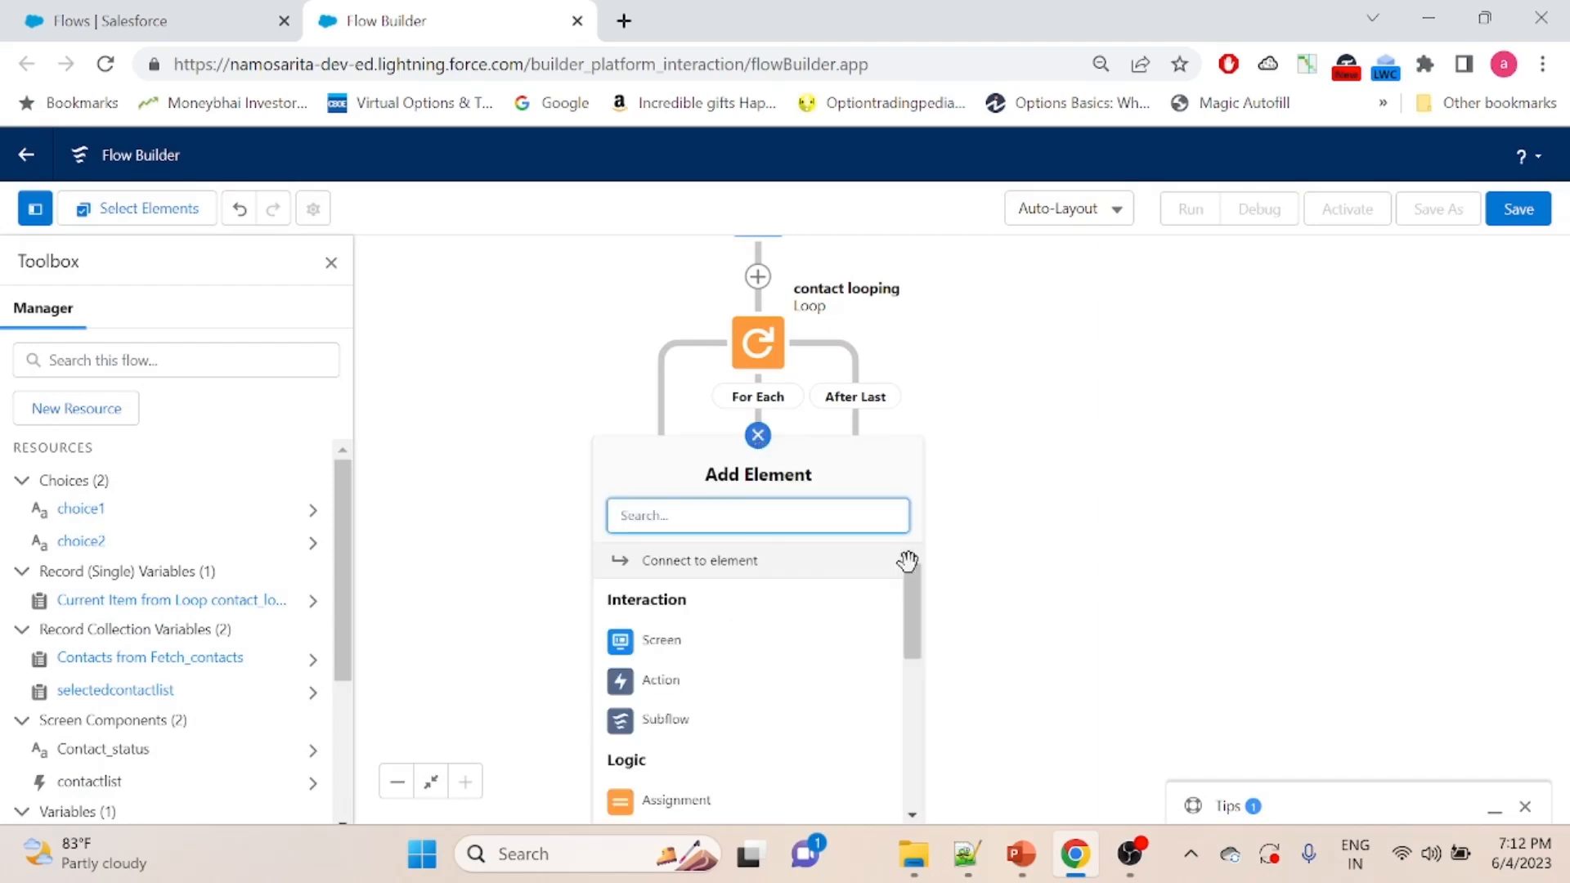
drag(917, 603, 915, 636)
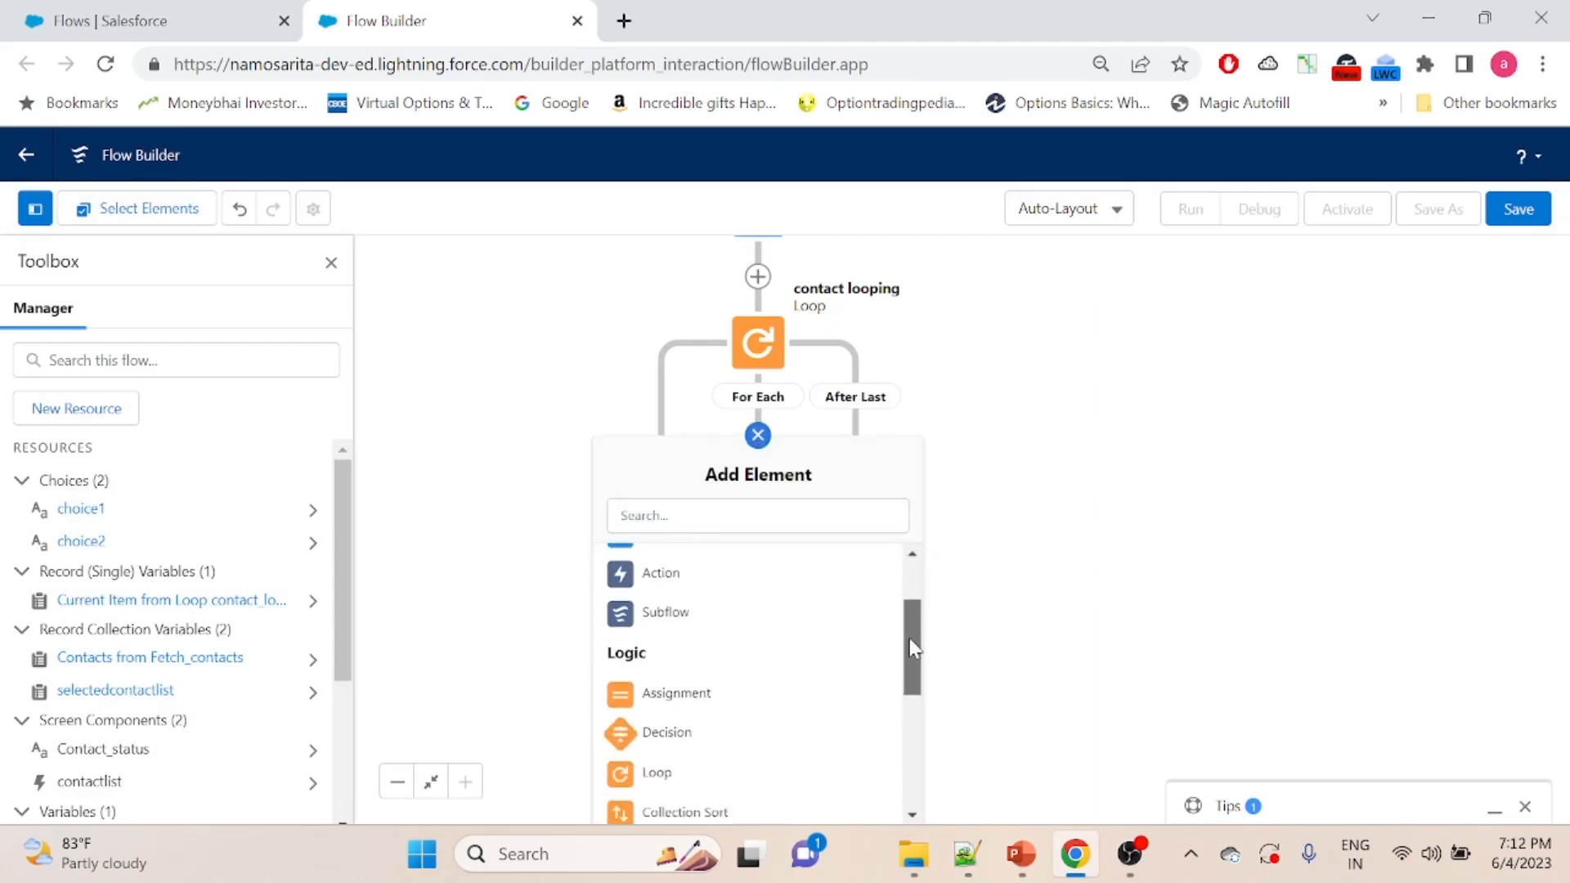
click(667, 695)
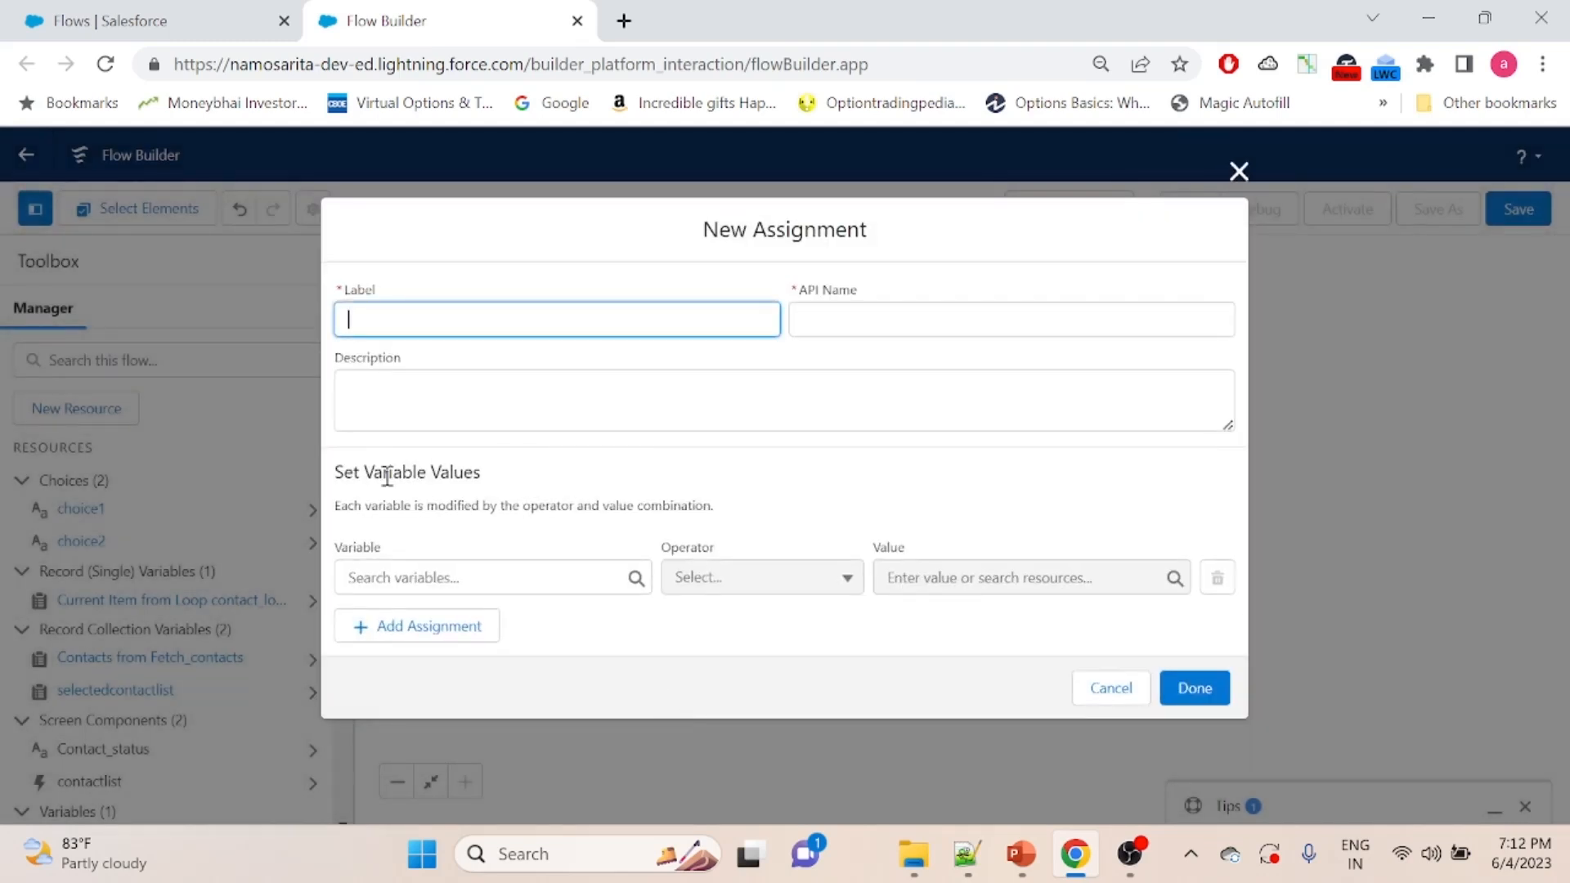
- Label the assignment "Set status" and give it the API name Set_status
click(502, 578)
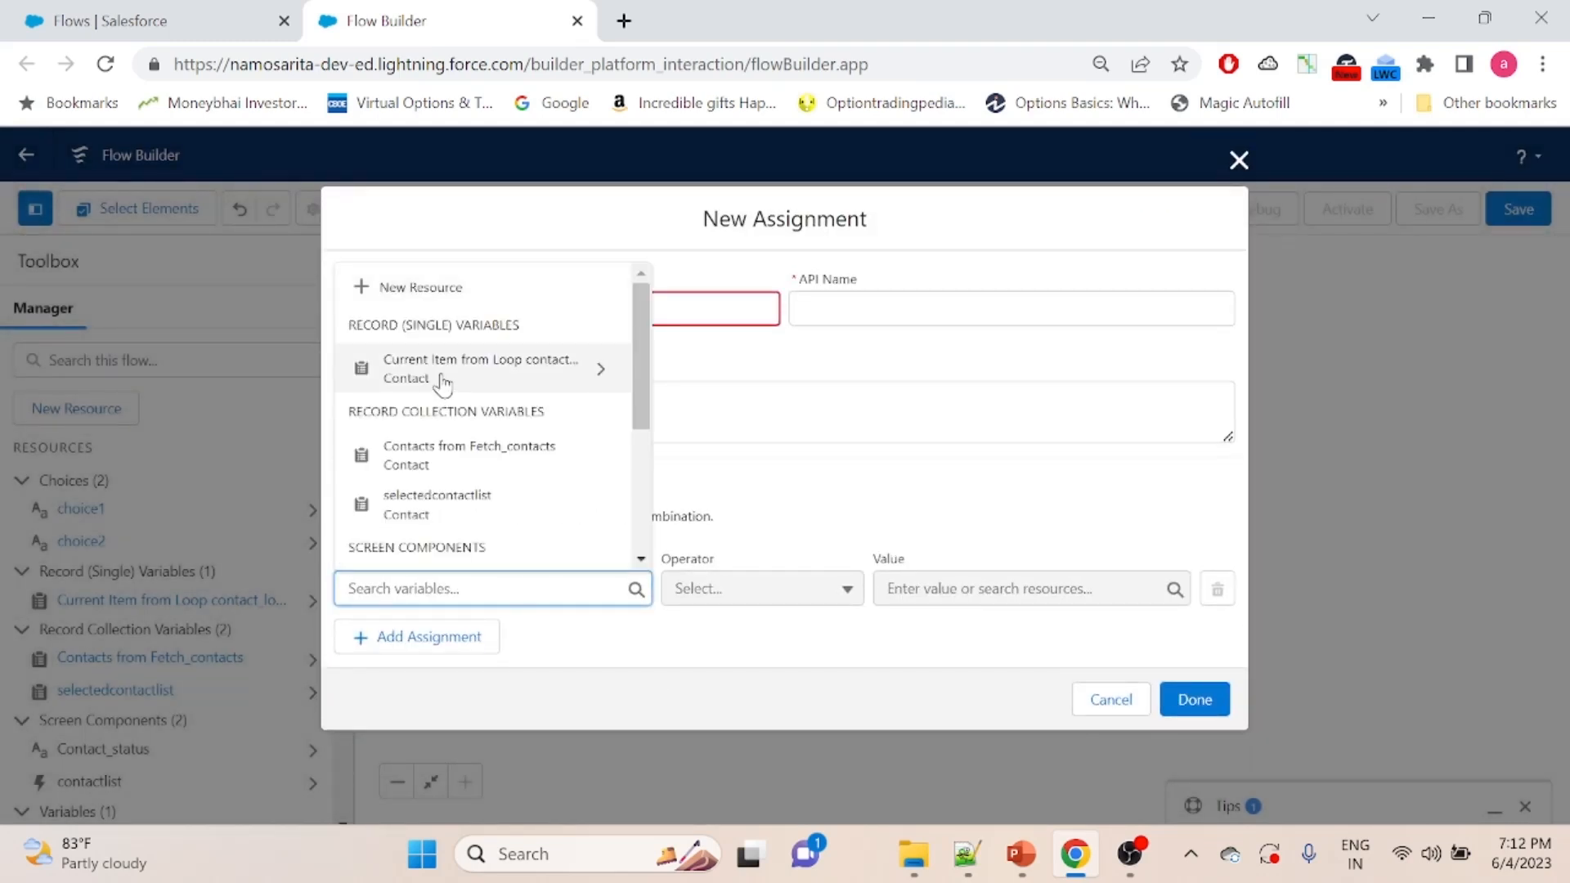
click(848, 358)
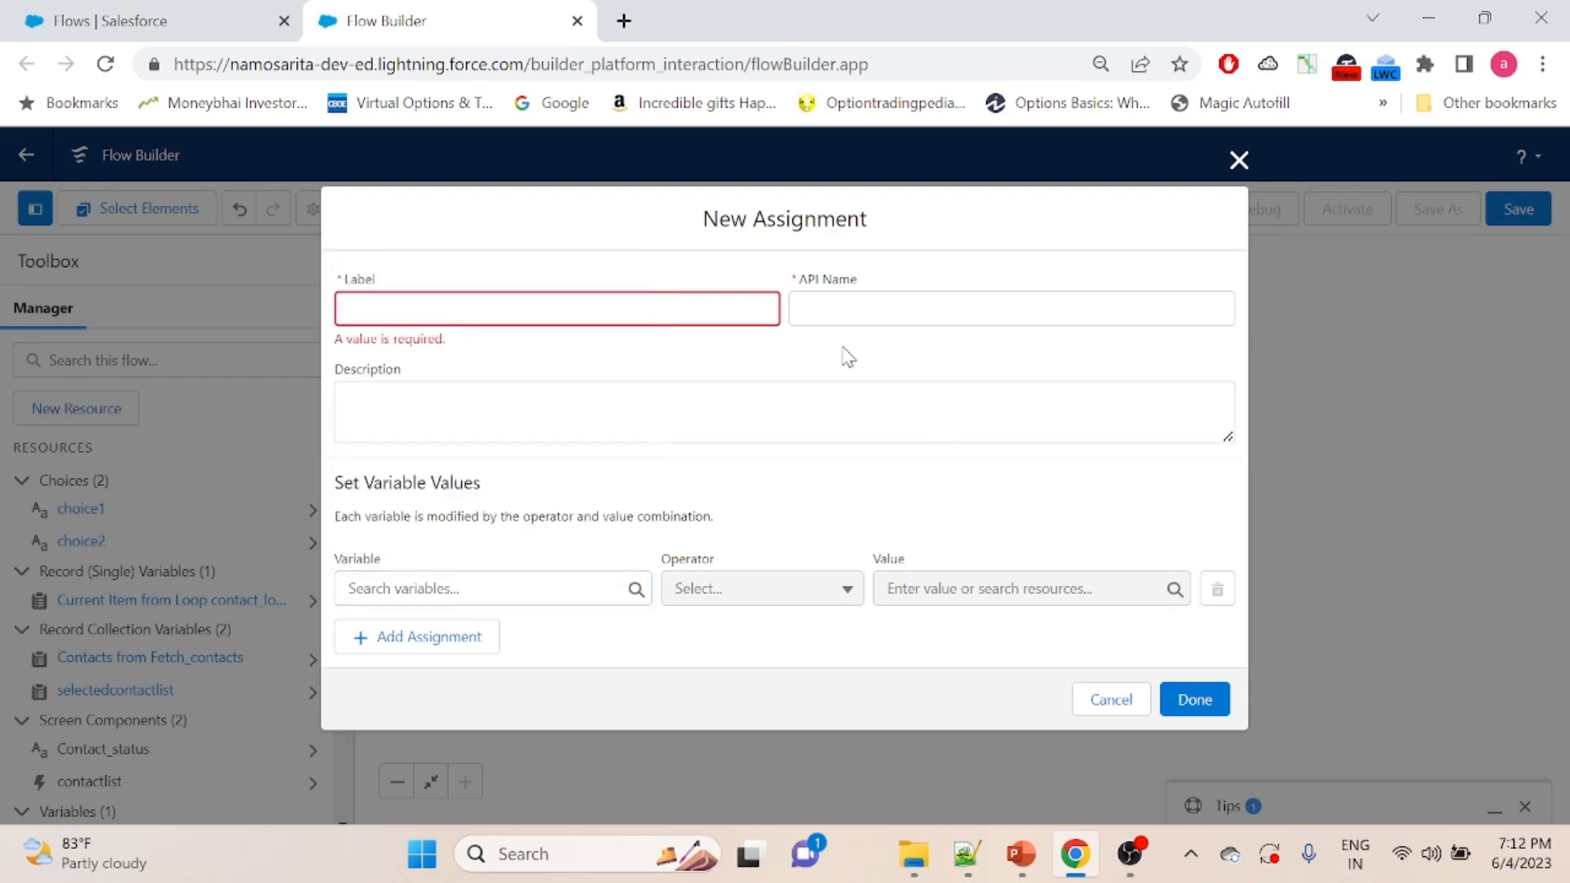
click(593, 310)
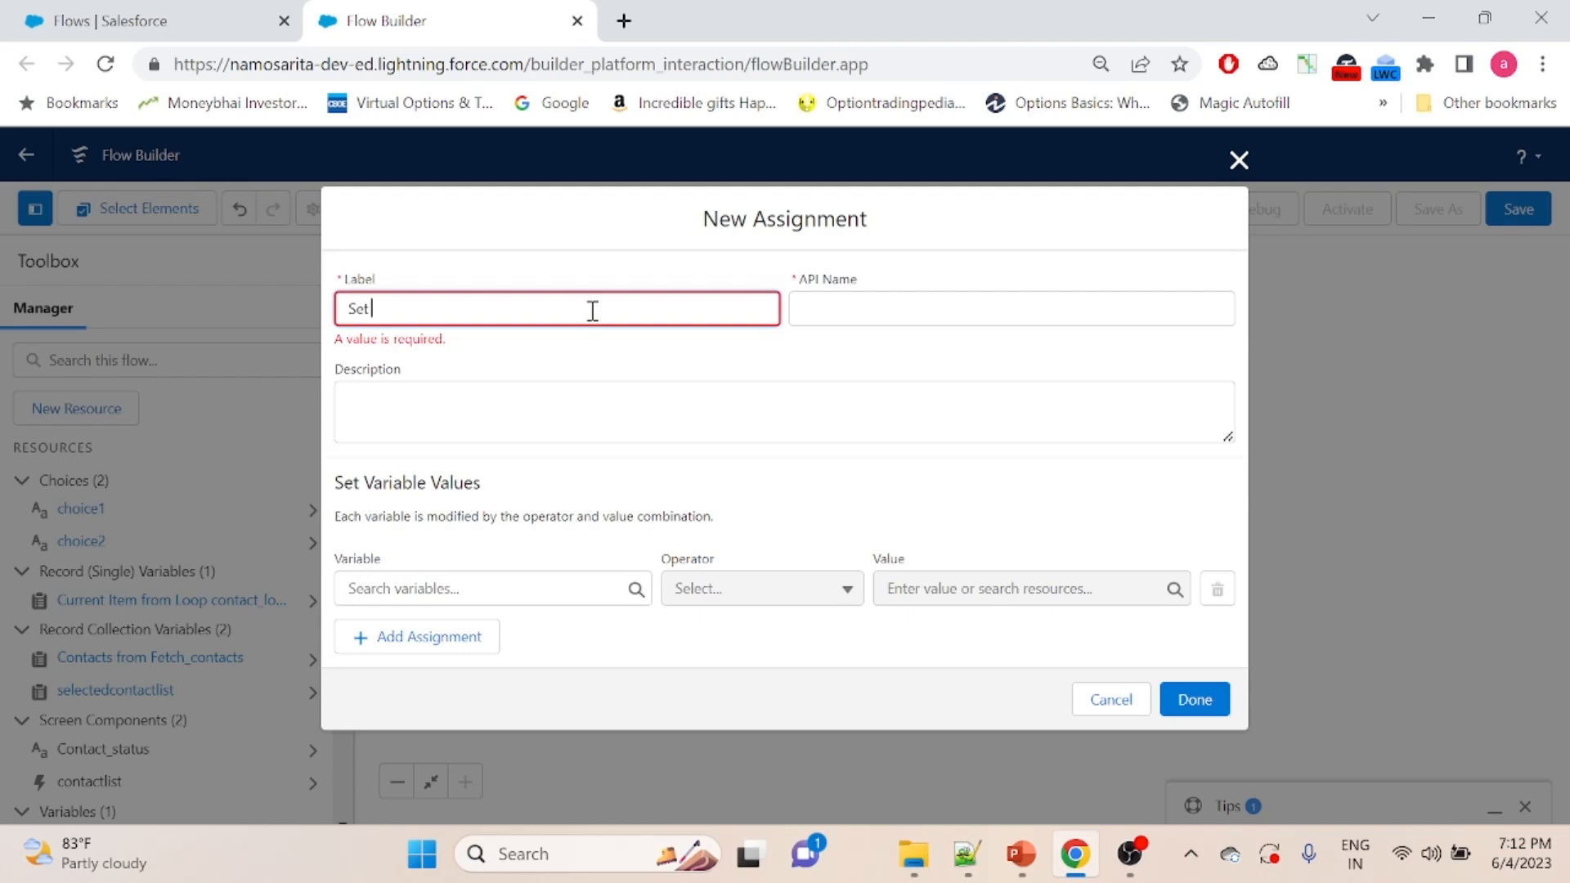
click(898, 310)
- Assign the Contact_status picklist value to the current loop contact's Status field with the Equals operator, and finish the assignment
click(423, 577)
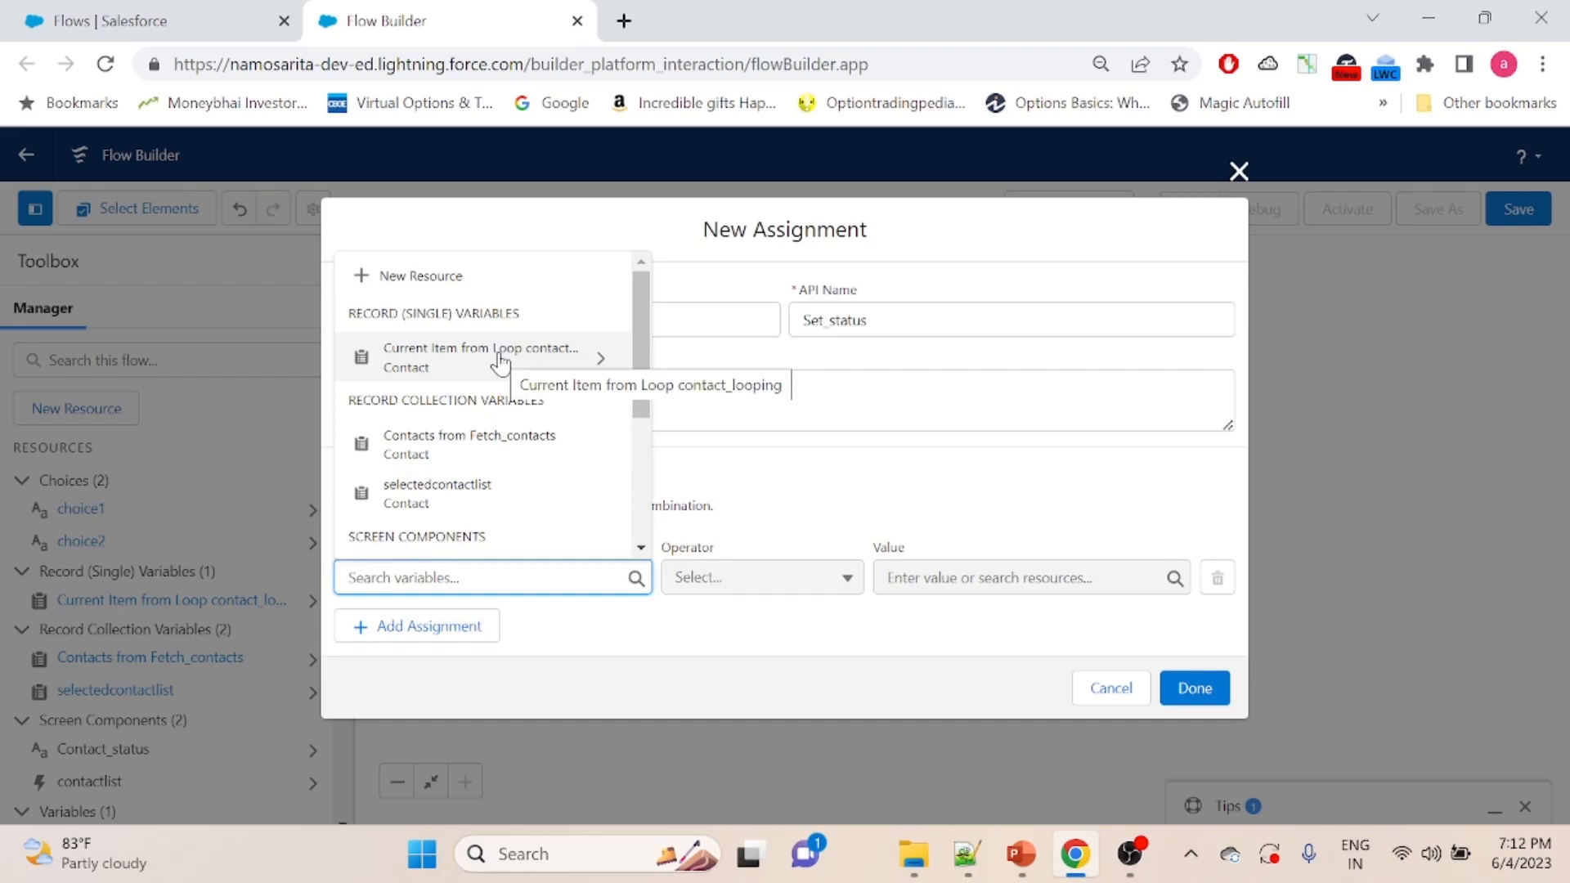
click(500, 360)
text(.status)
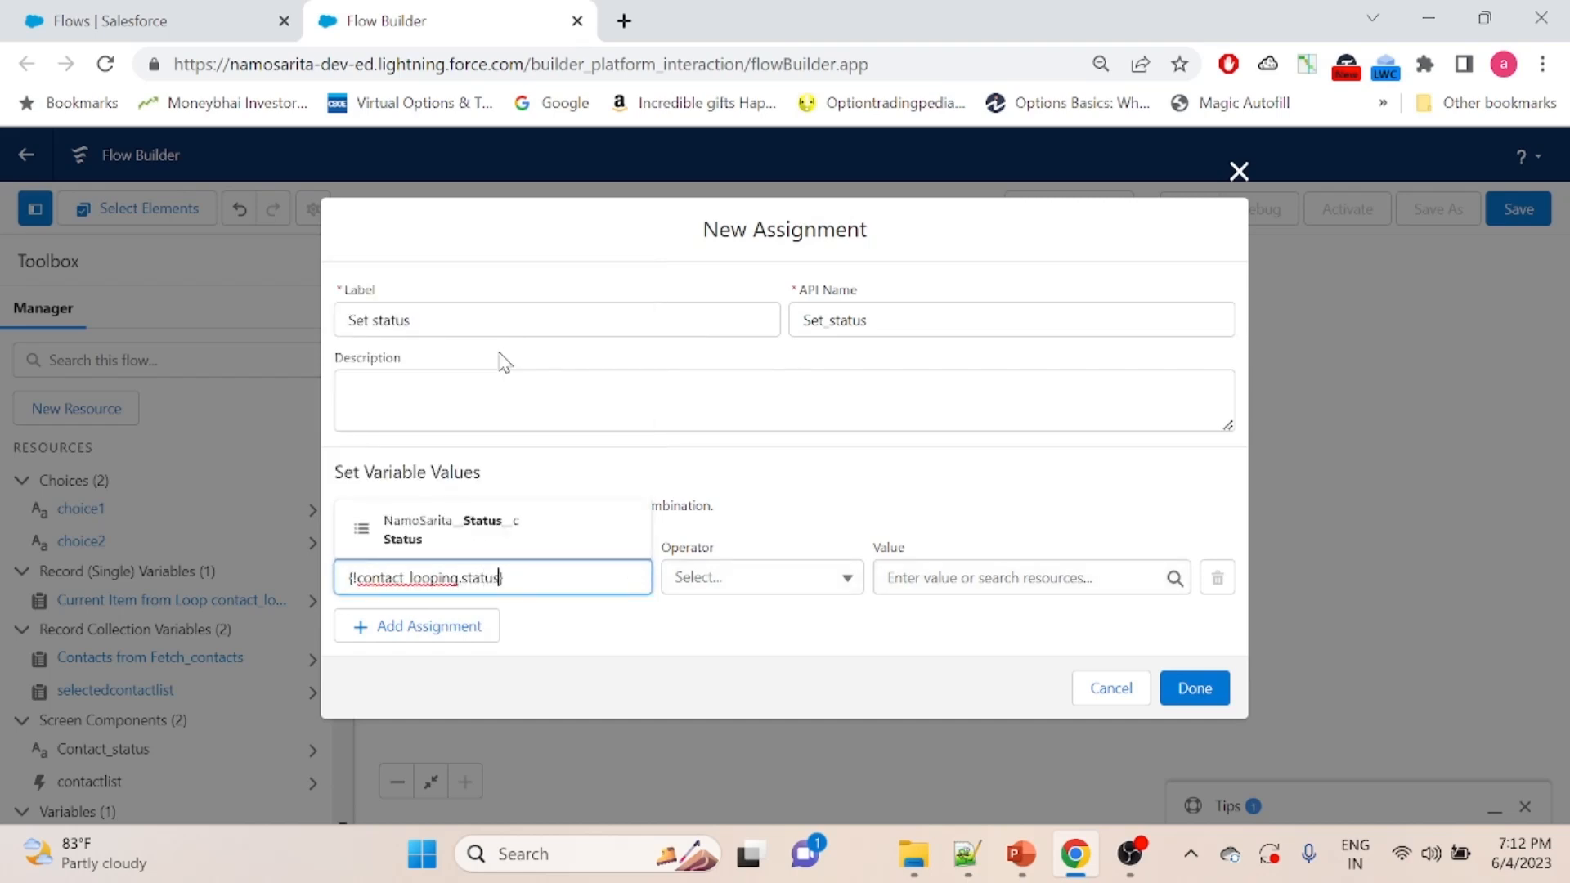
click(484, 527)
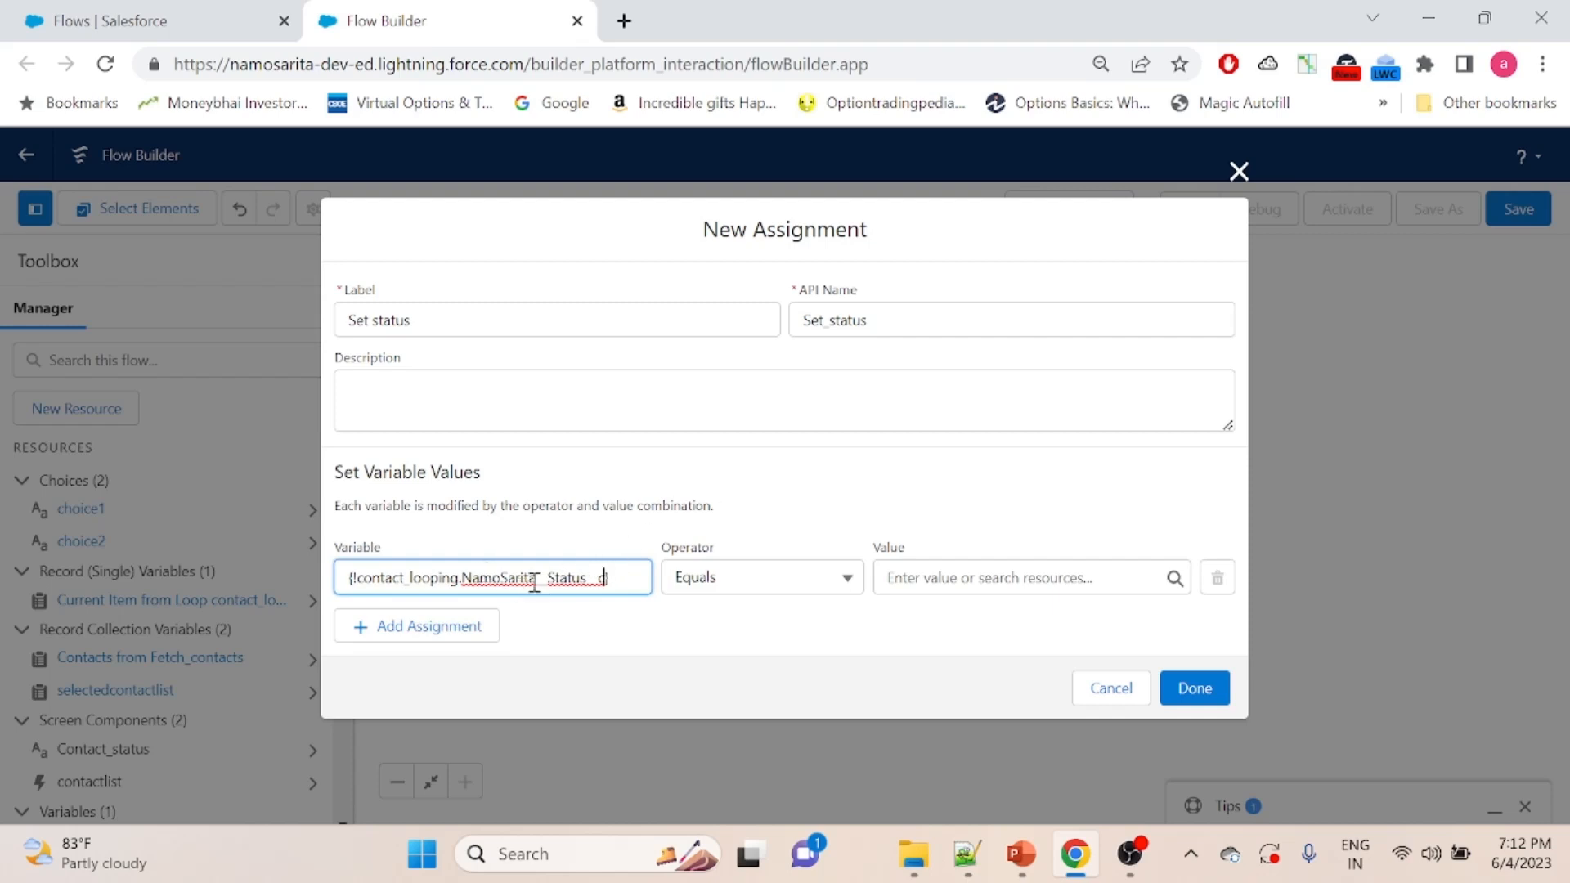
click(959, 574)
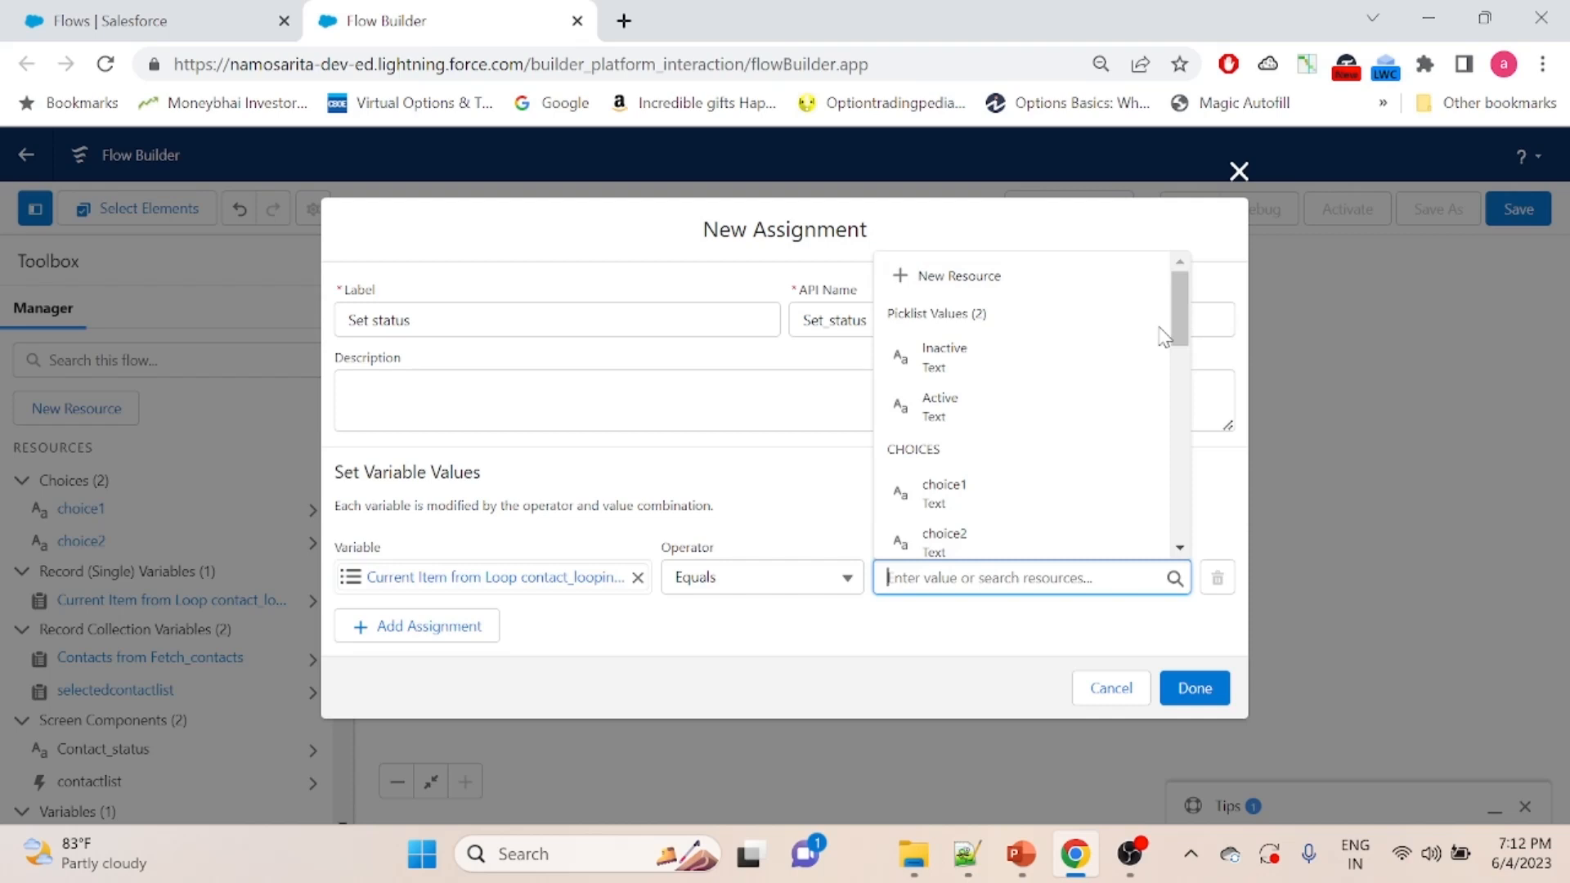
drag(1184, 309, 1186, 426)
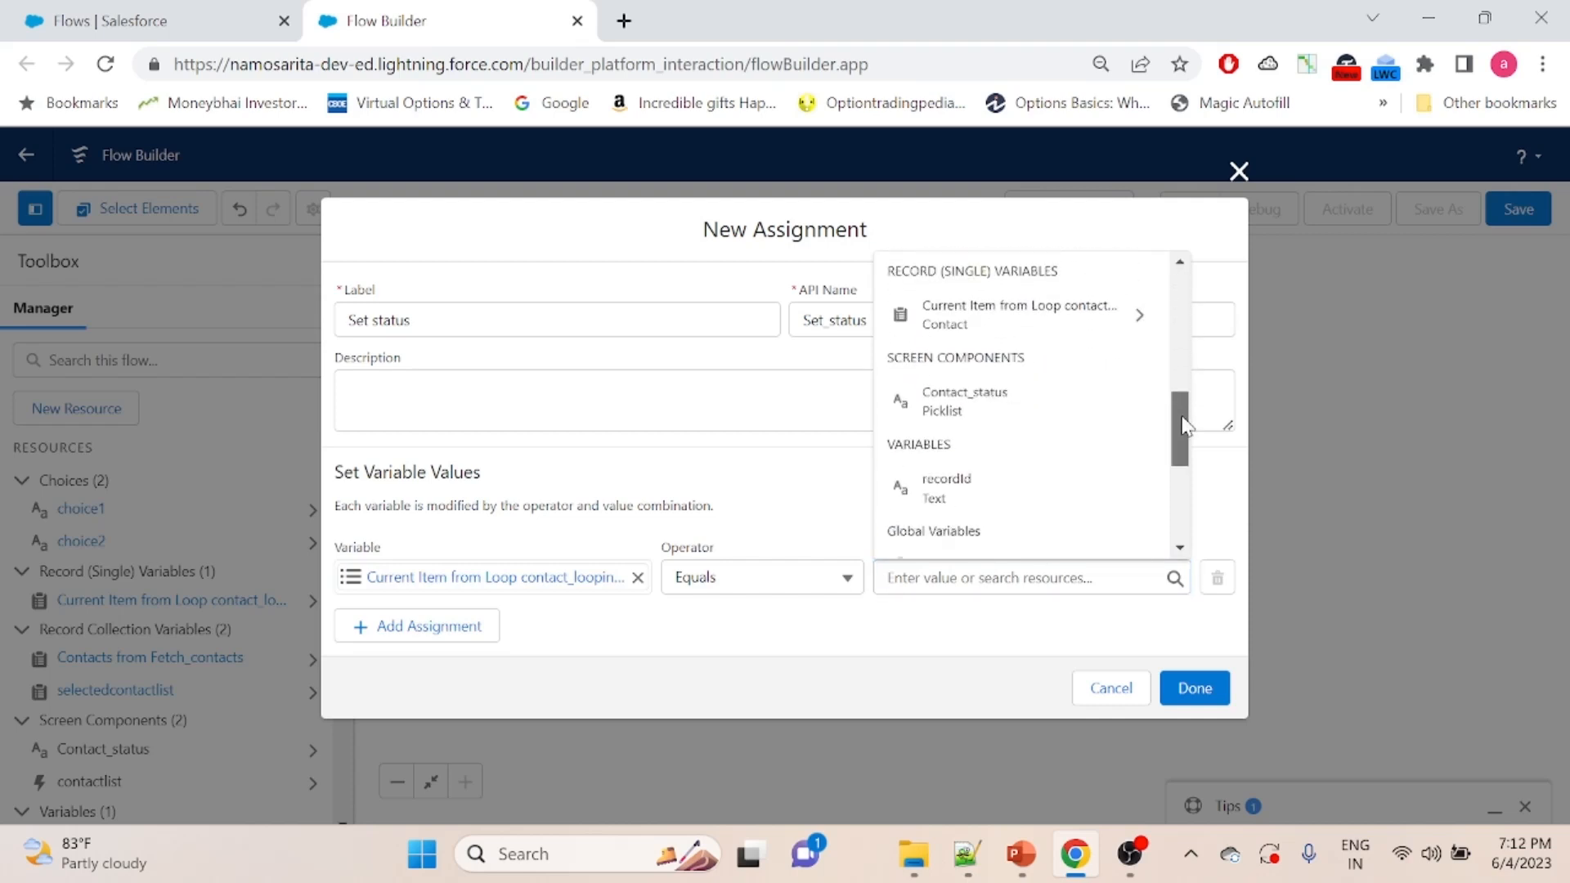
click(982, 416)
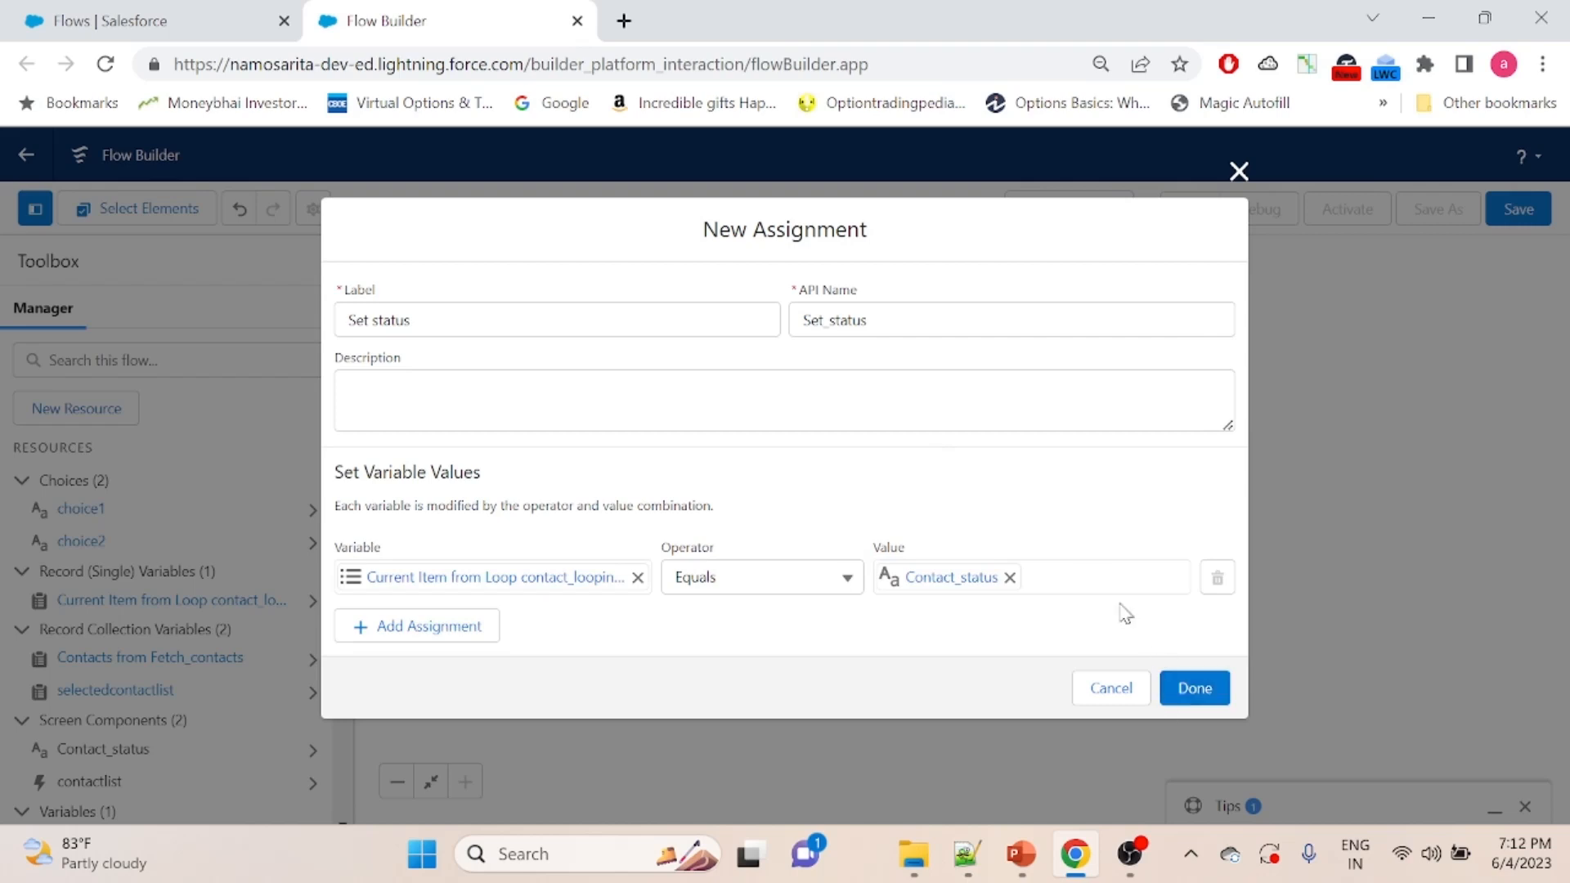
click(1193, 696)
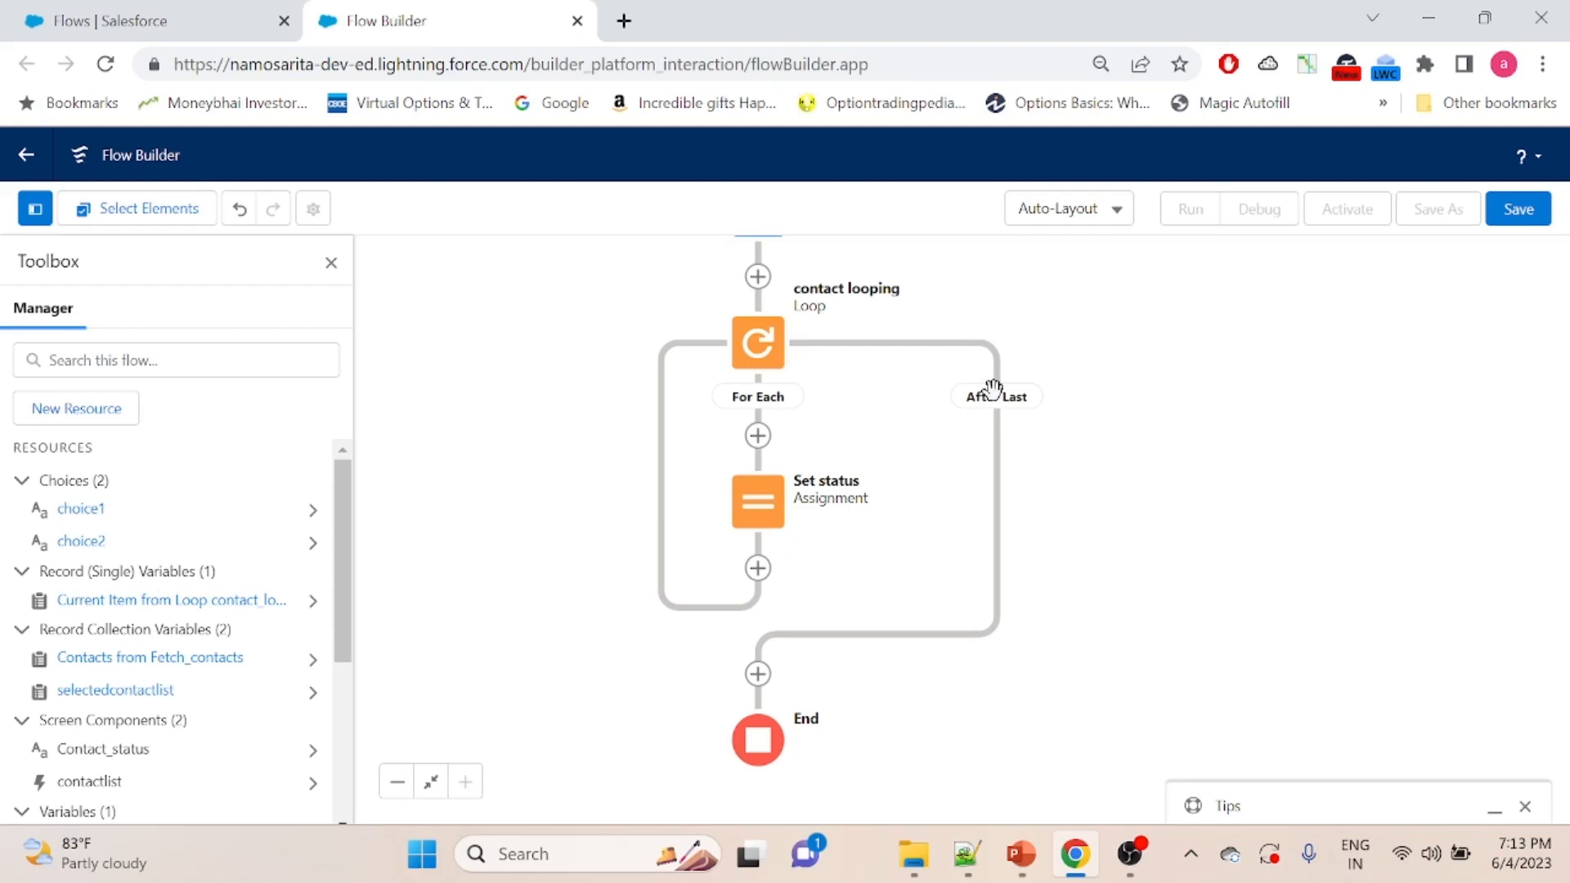
- Add an Update Records element on the After Last path, just before the End element
click(758, 674)
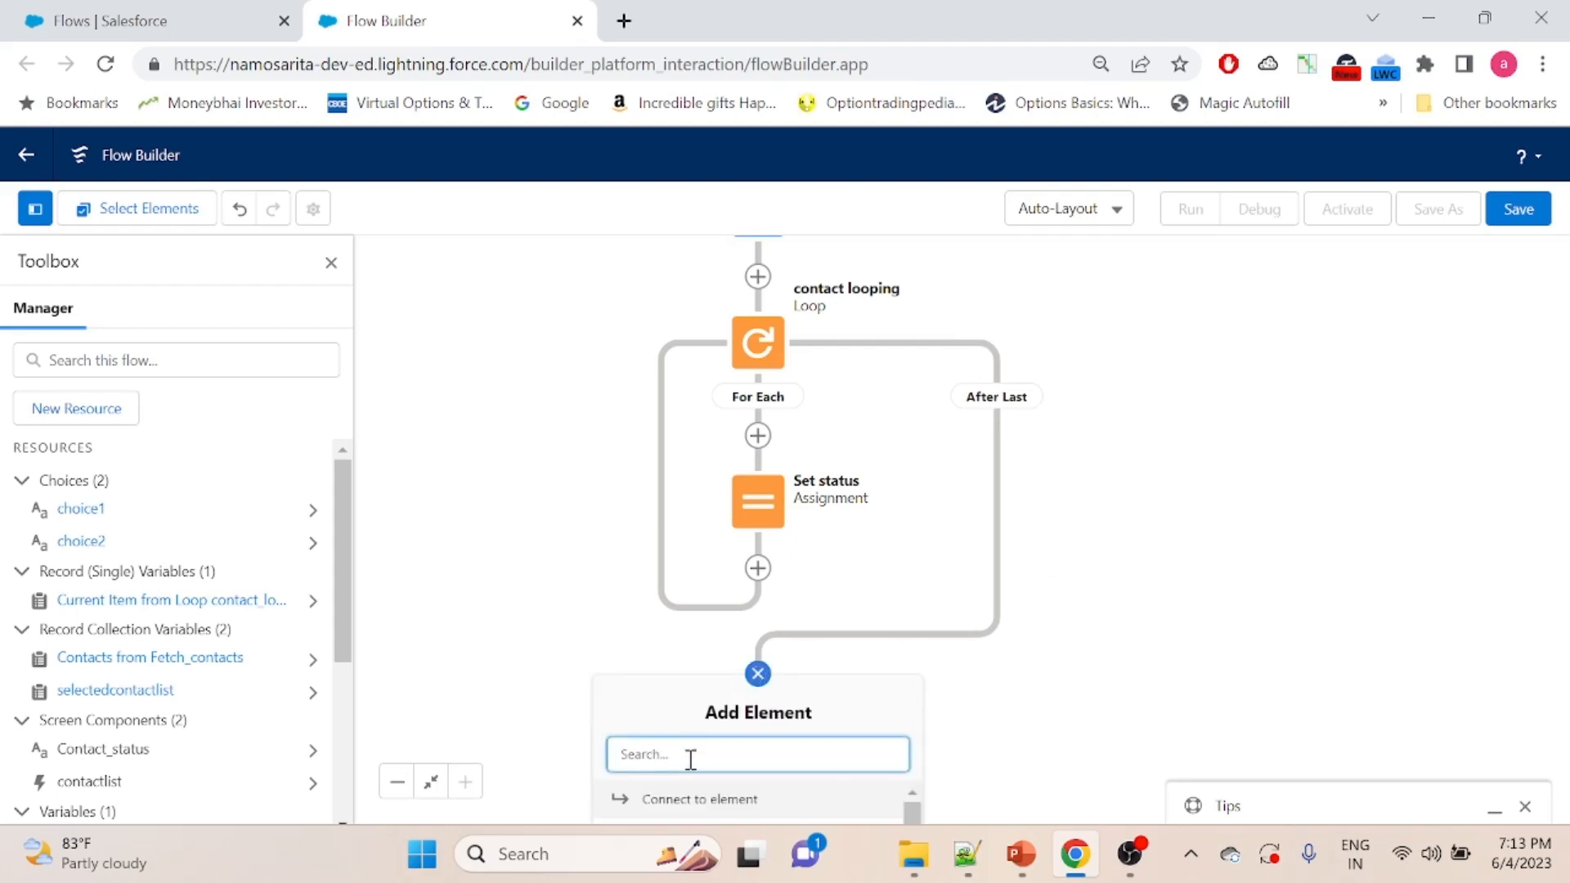
drag(1293, 691, 1281, 270)
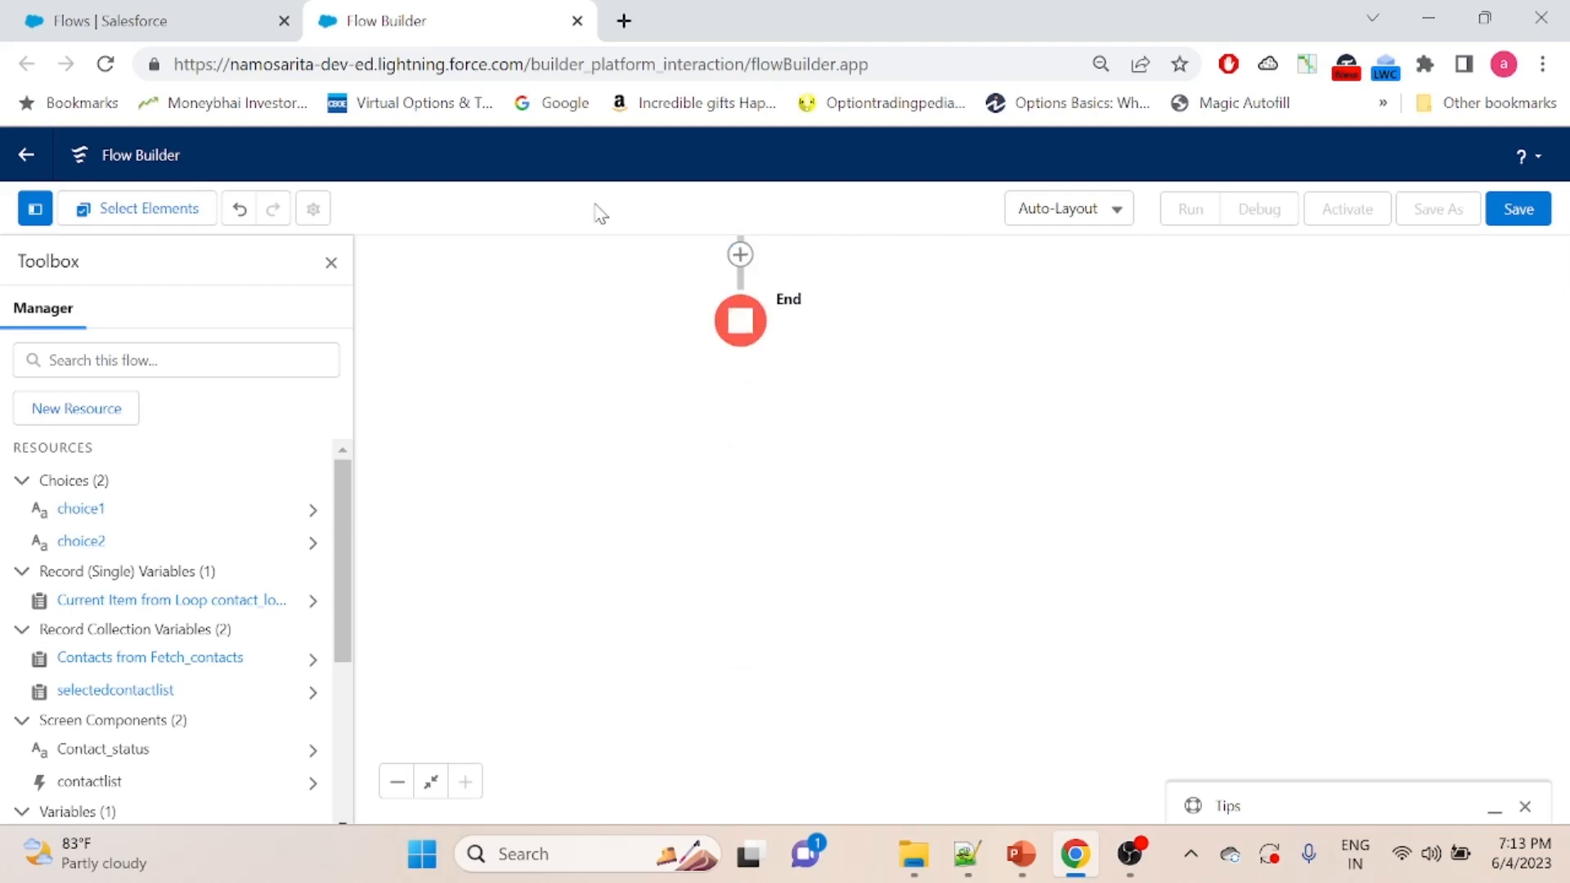
click(740, 255)
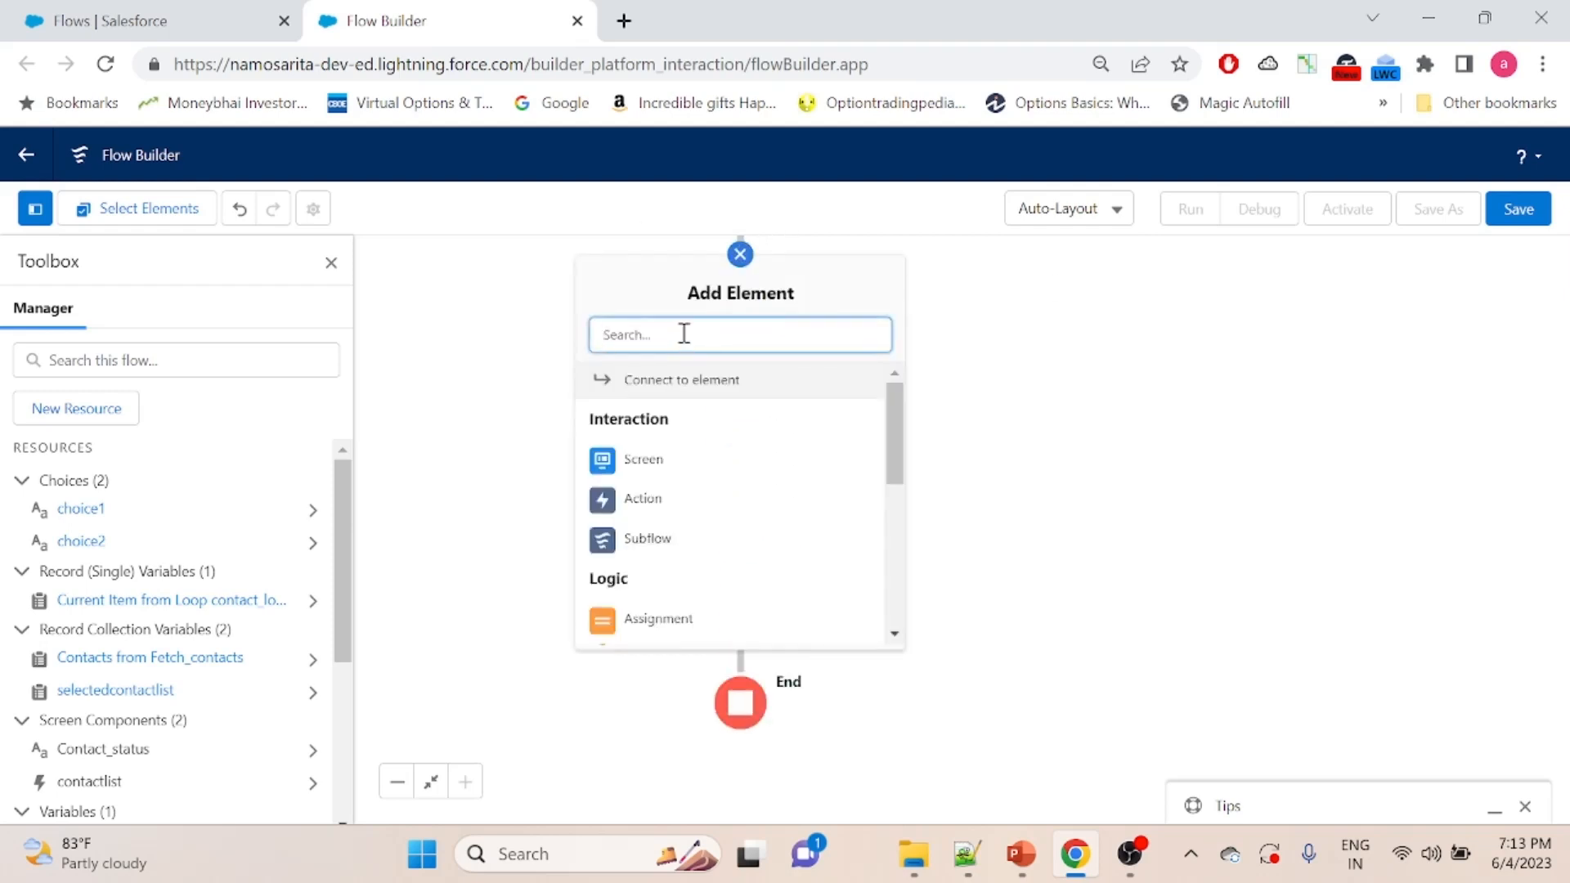
text(update)
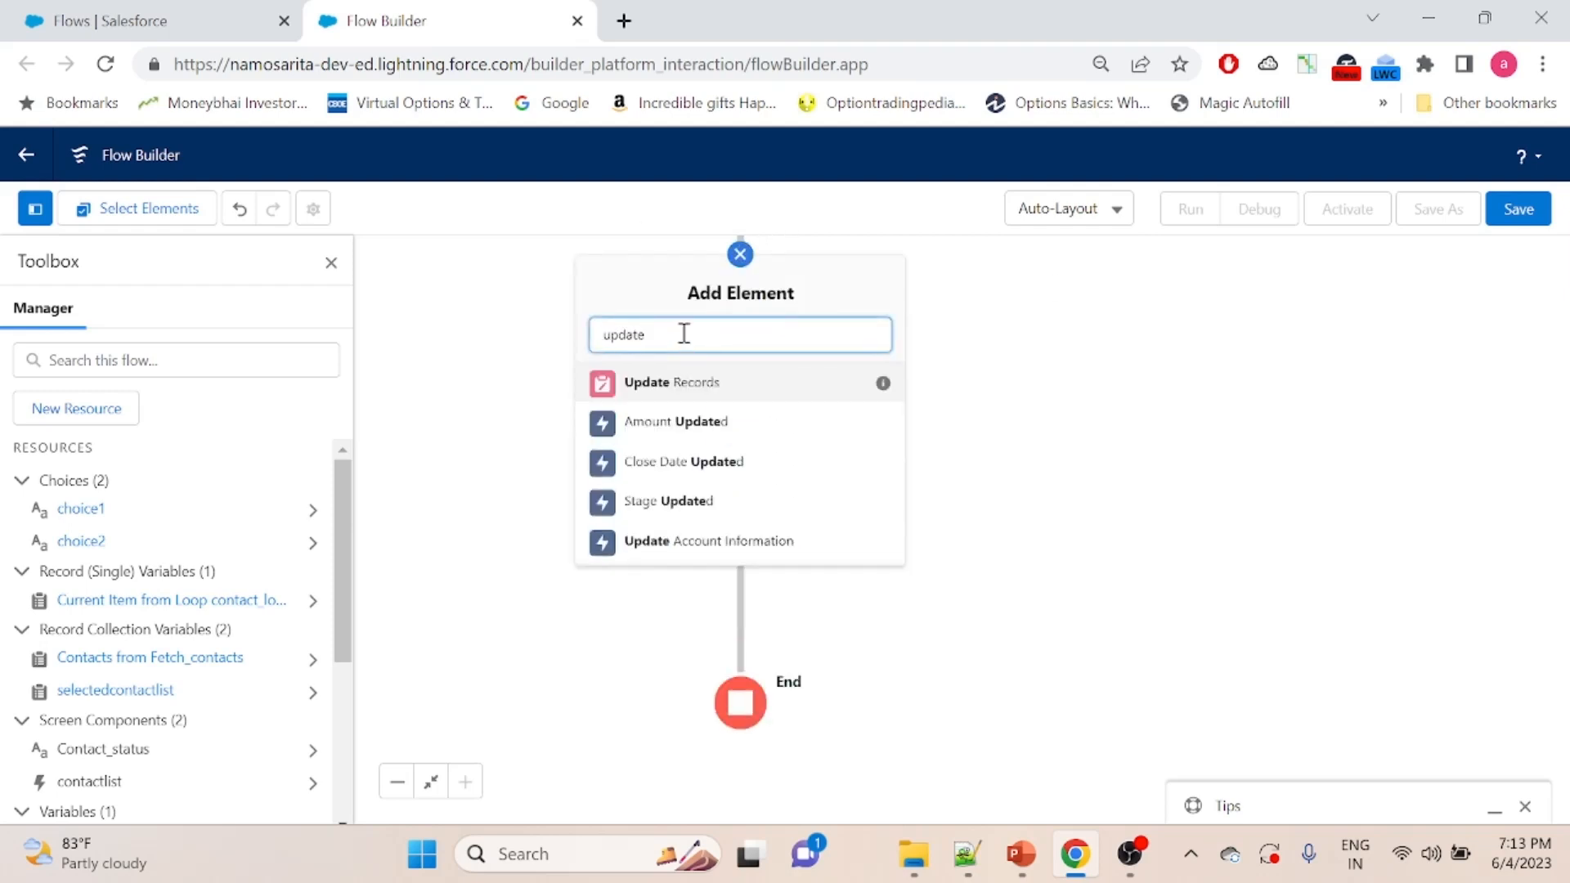
click(692, 382)
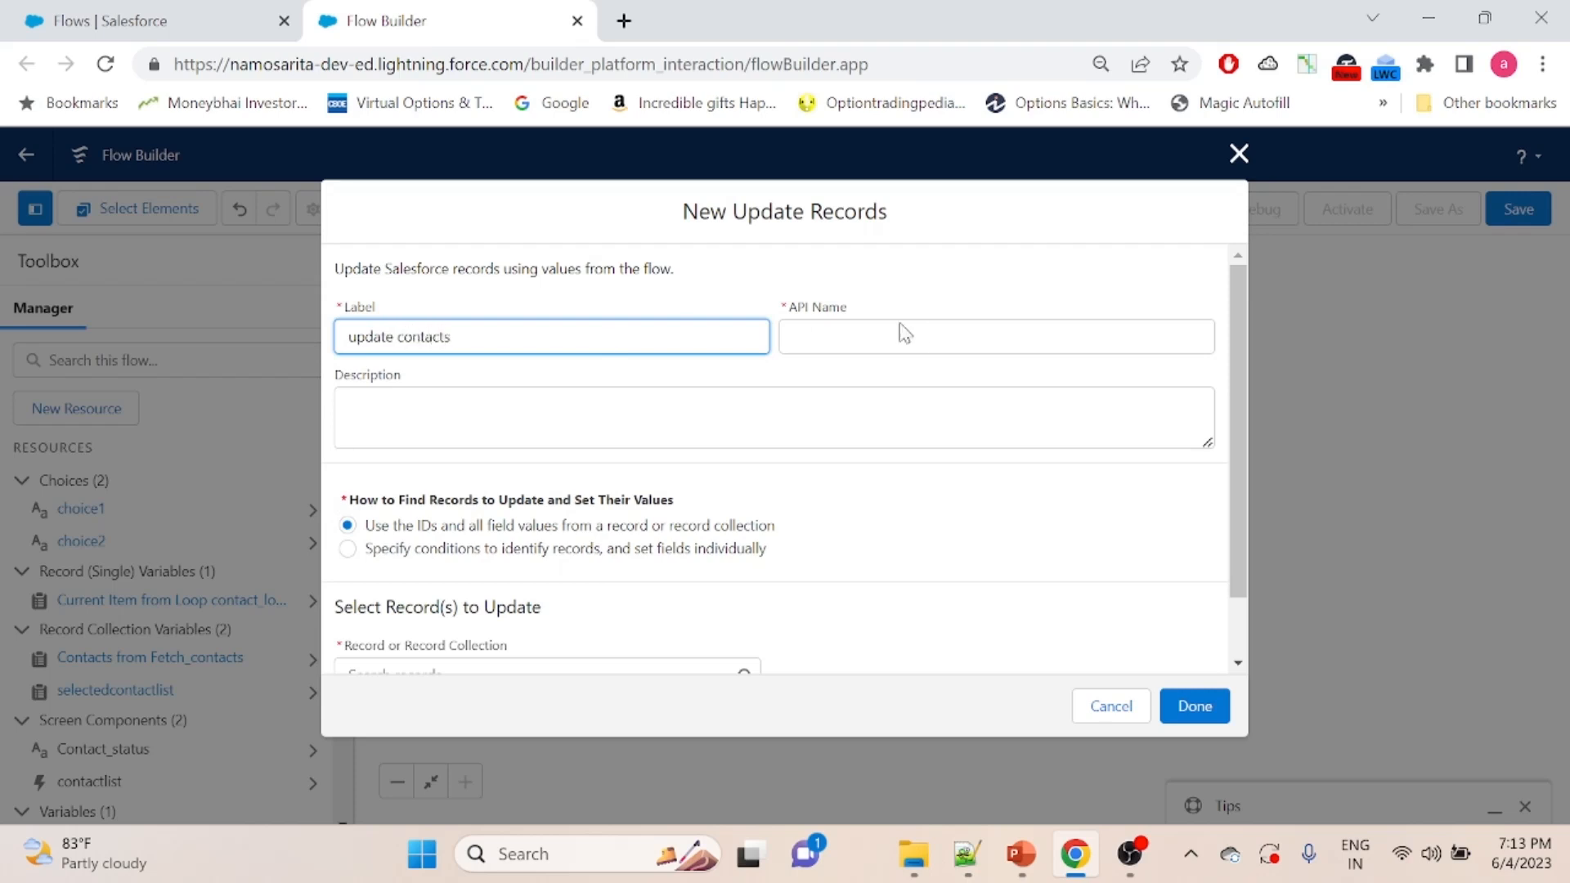
- Name the update element "update contacts" with API name update_contacts, set selectedcontactlist as the collection to update, and finish it
click(937, 333)
drag(1237, 314, 1235, 391)
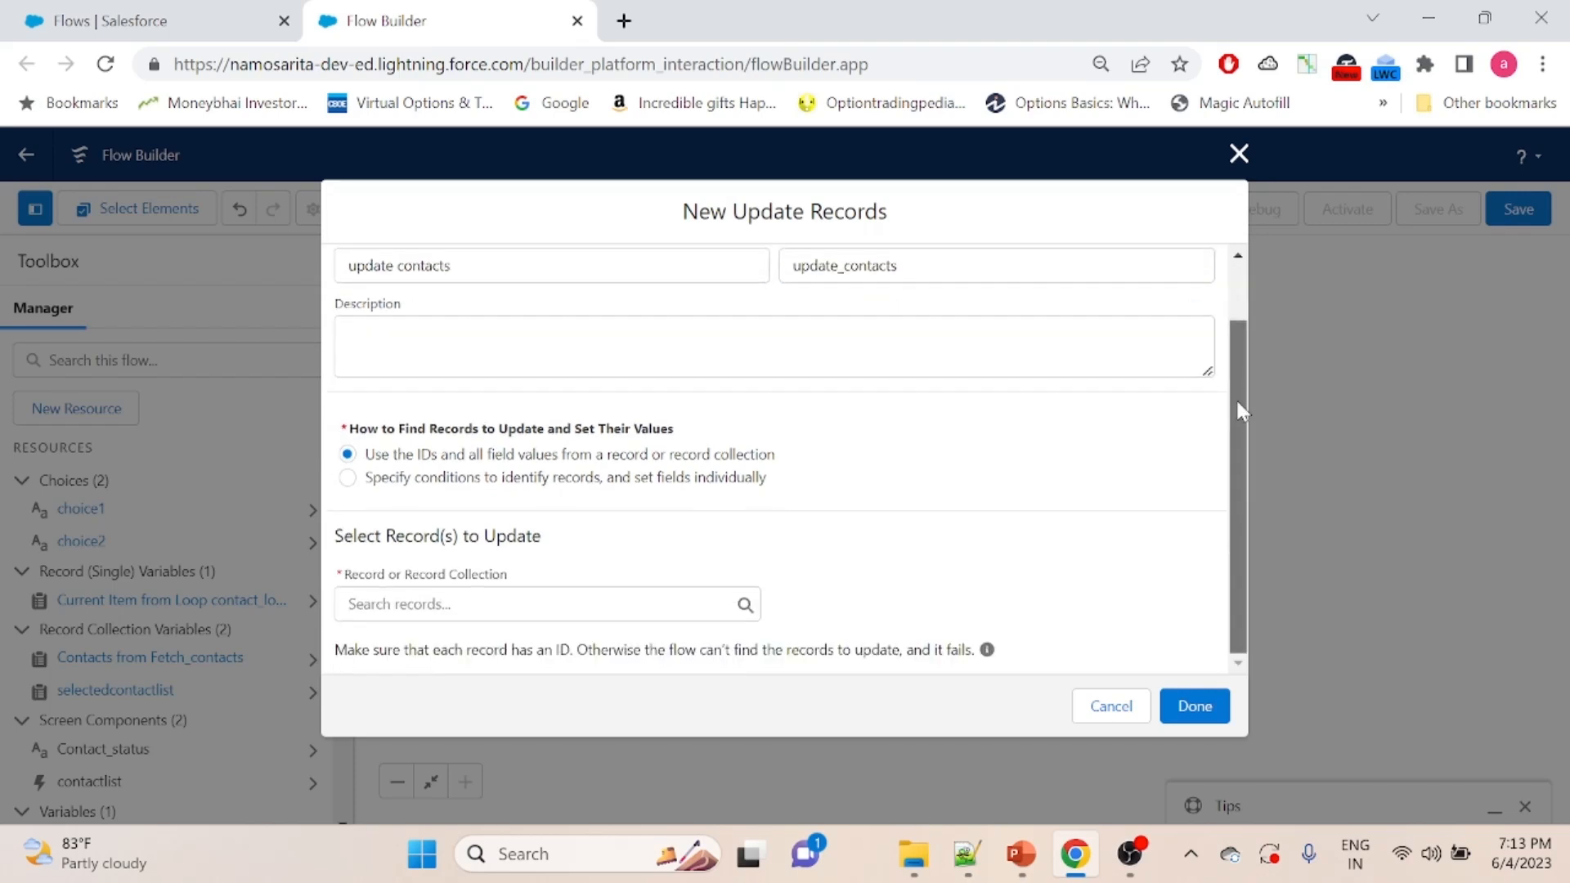
click(440, 602)
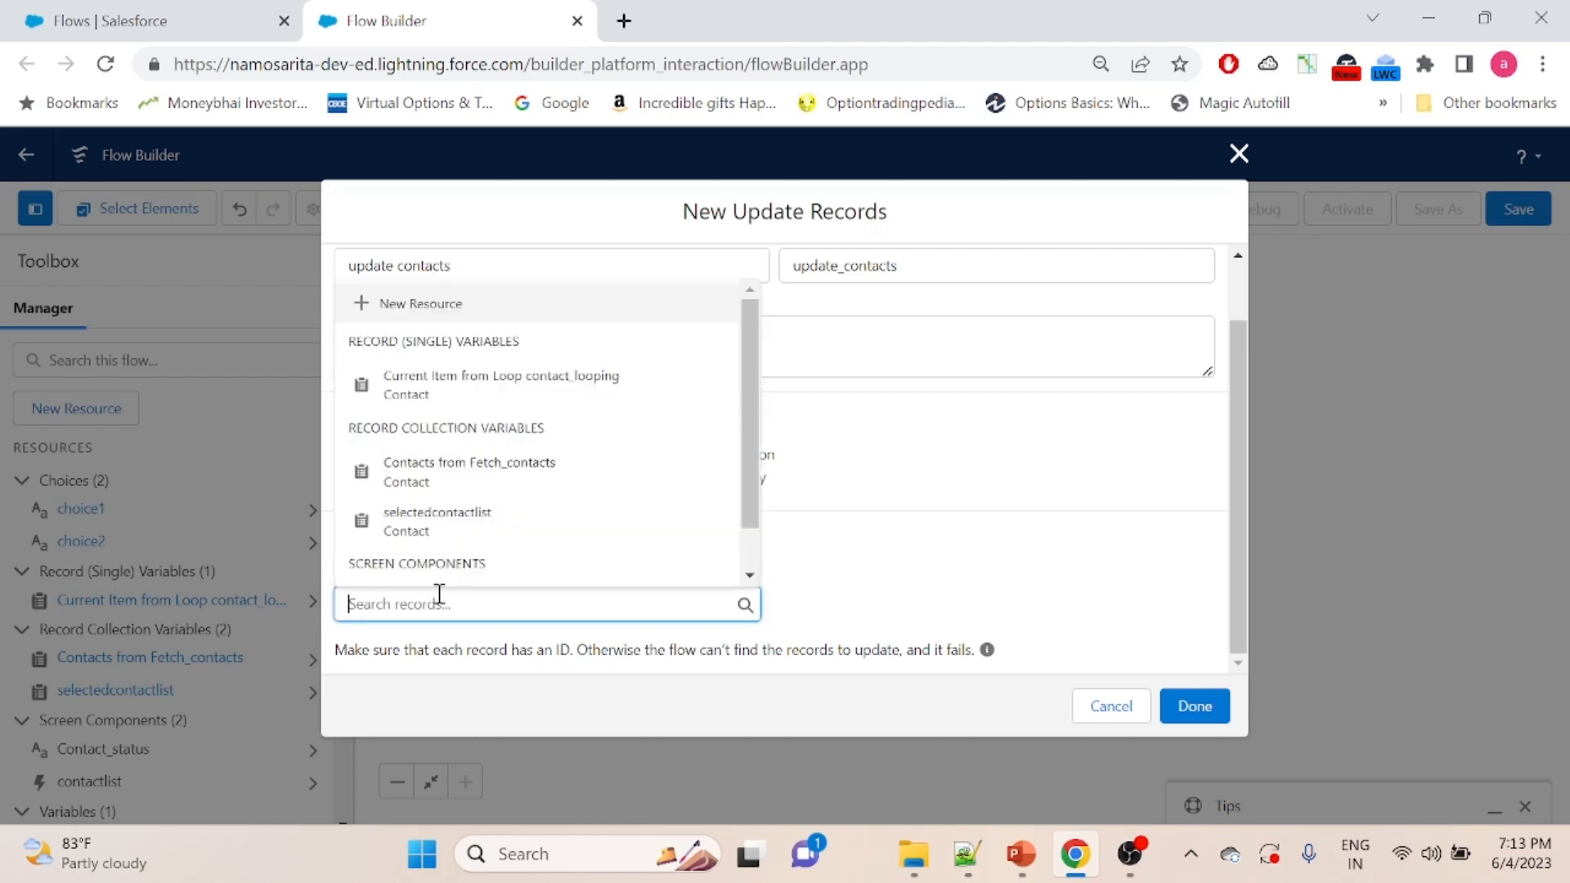
click(419, 531)
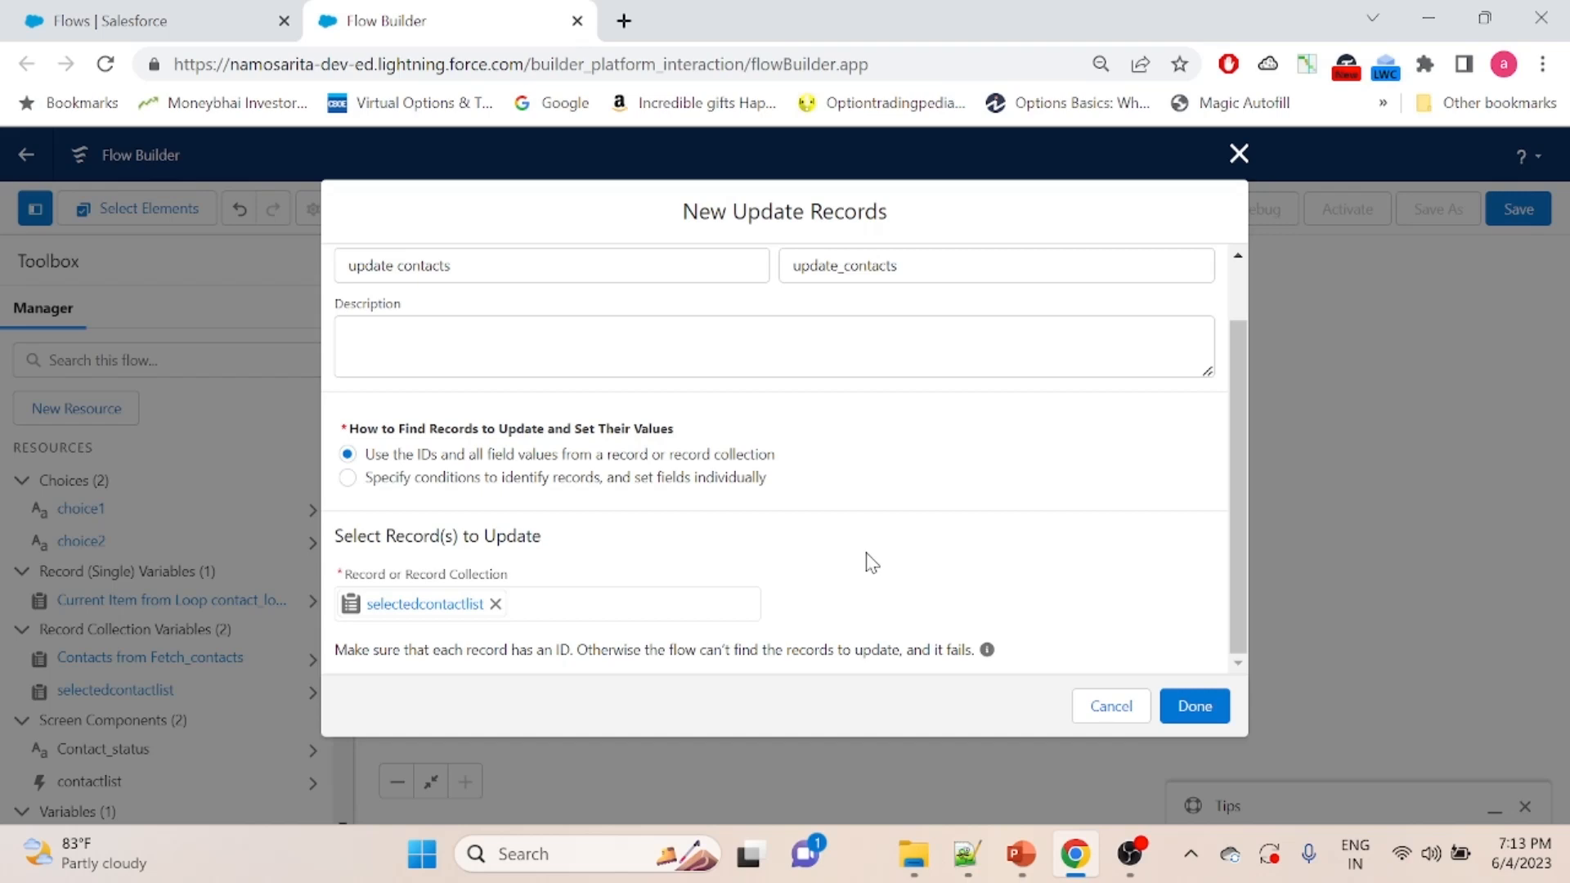
click(1196, 723)
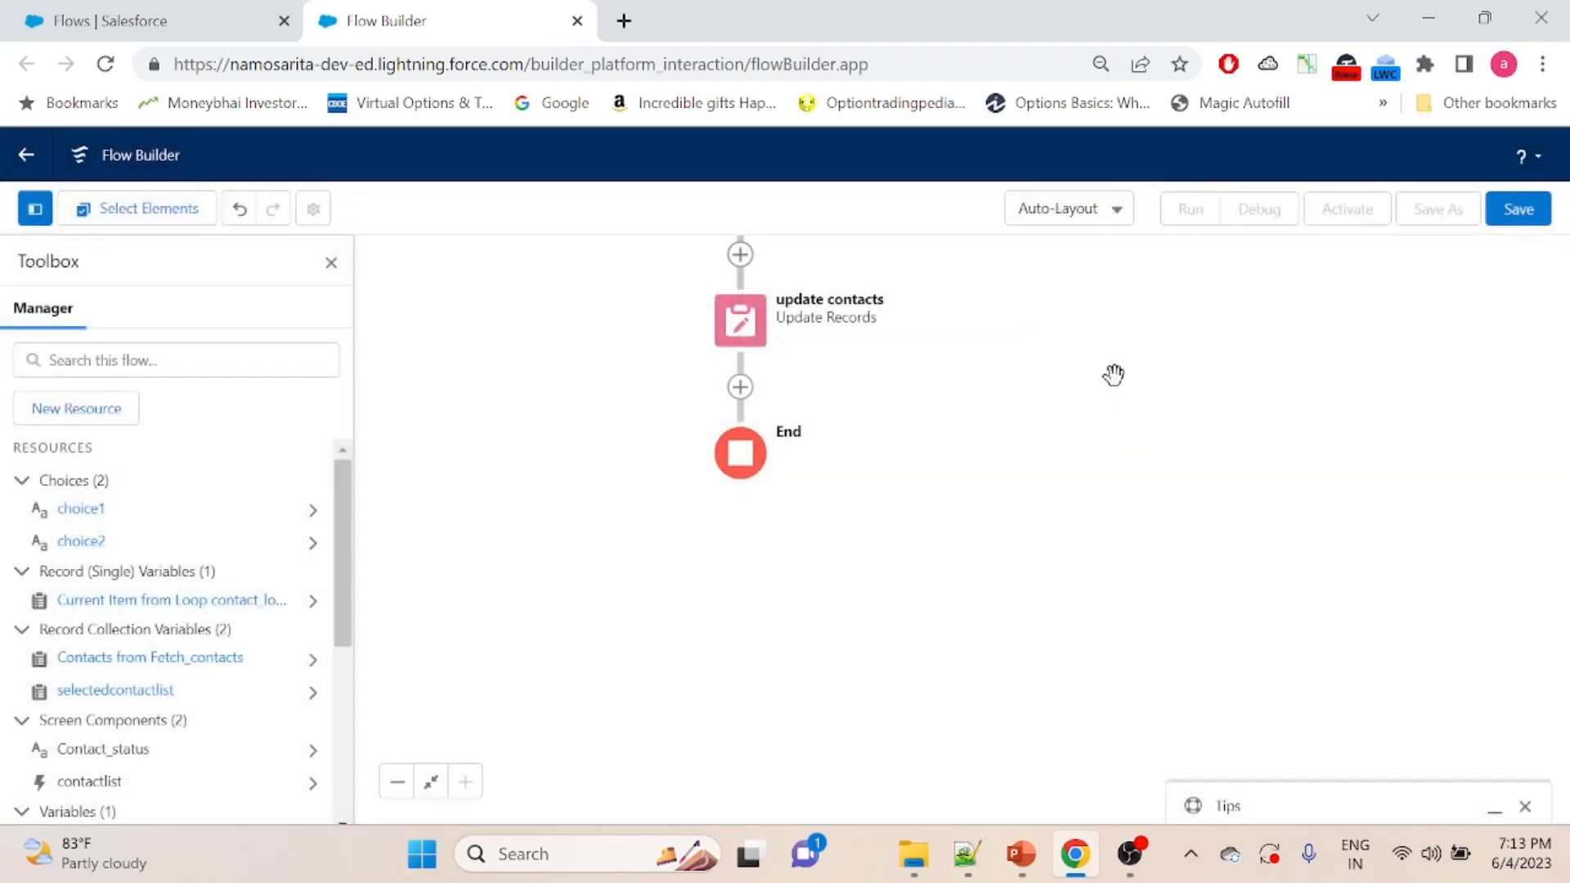
- Review the Contact status picklist's properties in the Contact Processing screen, and close the screen without changes
drag(1114, 376, 1121, 748)
drag(1176, 389, 1145, 645)
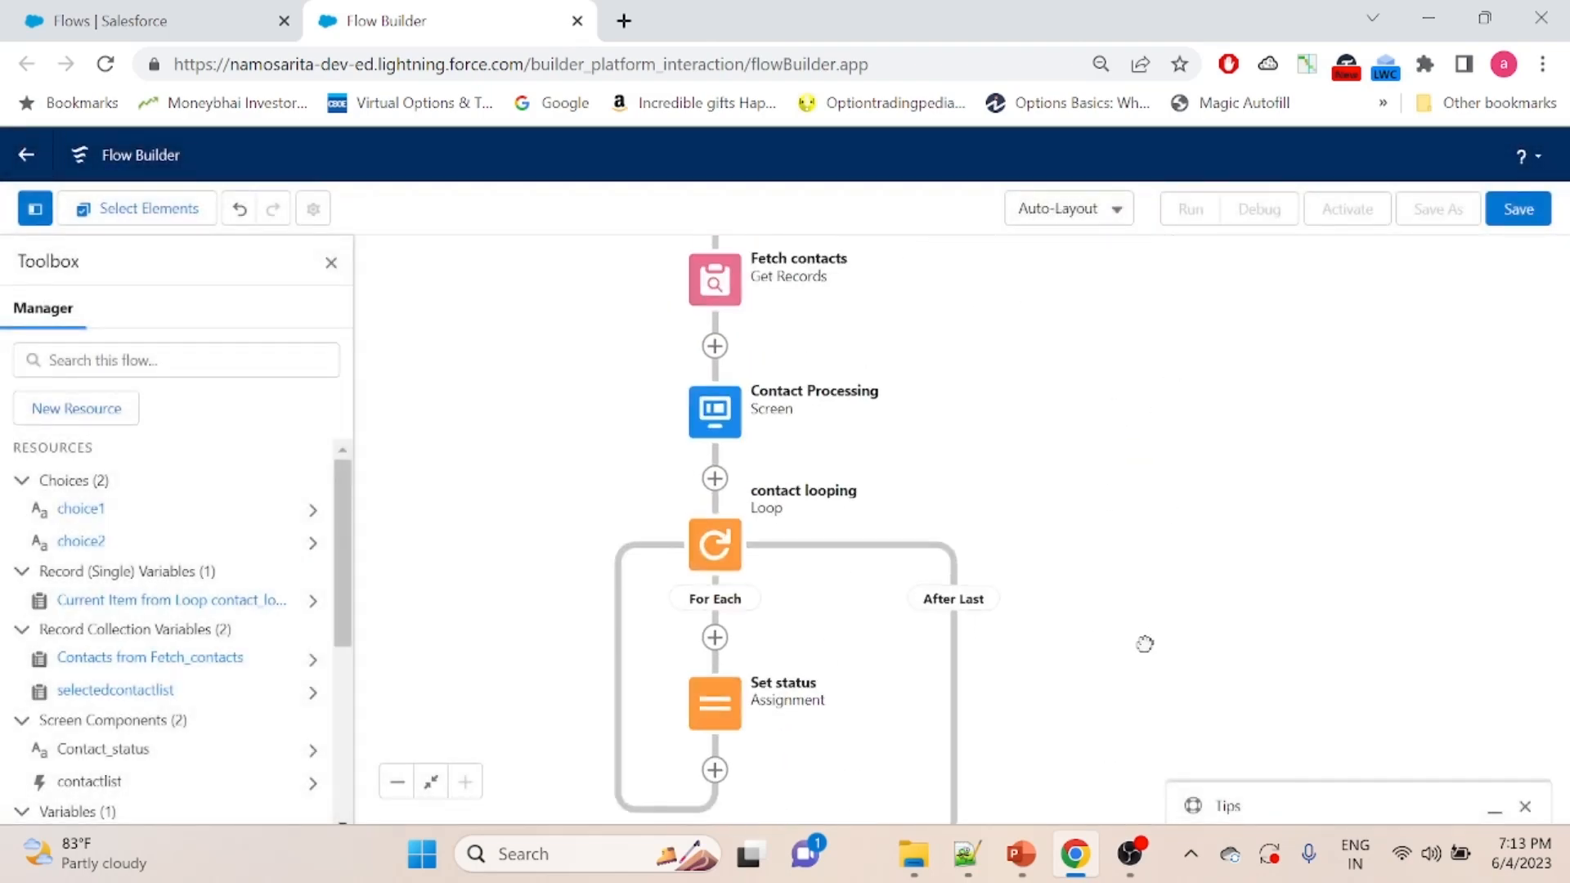
drag(1097, 434, 1118, 519)
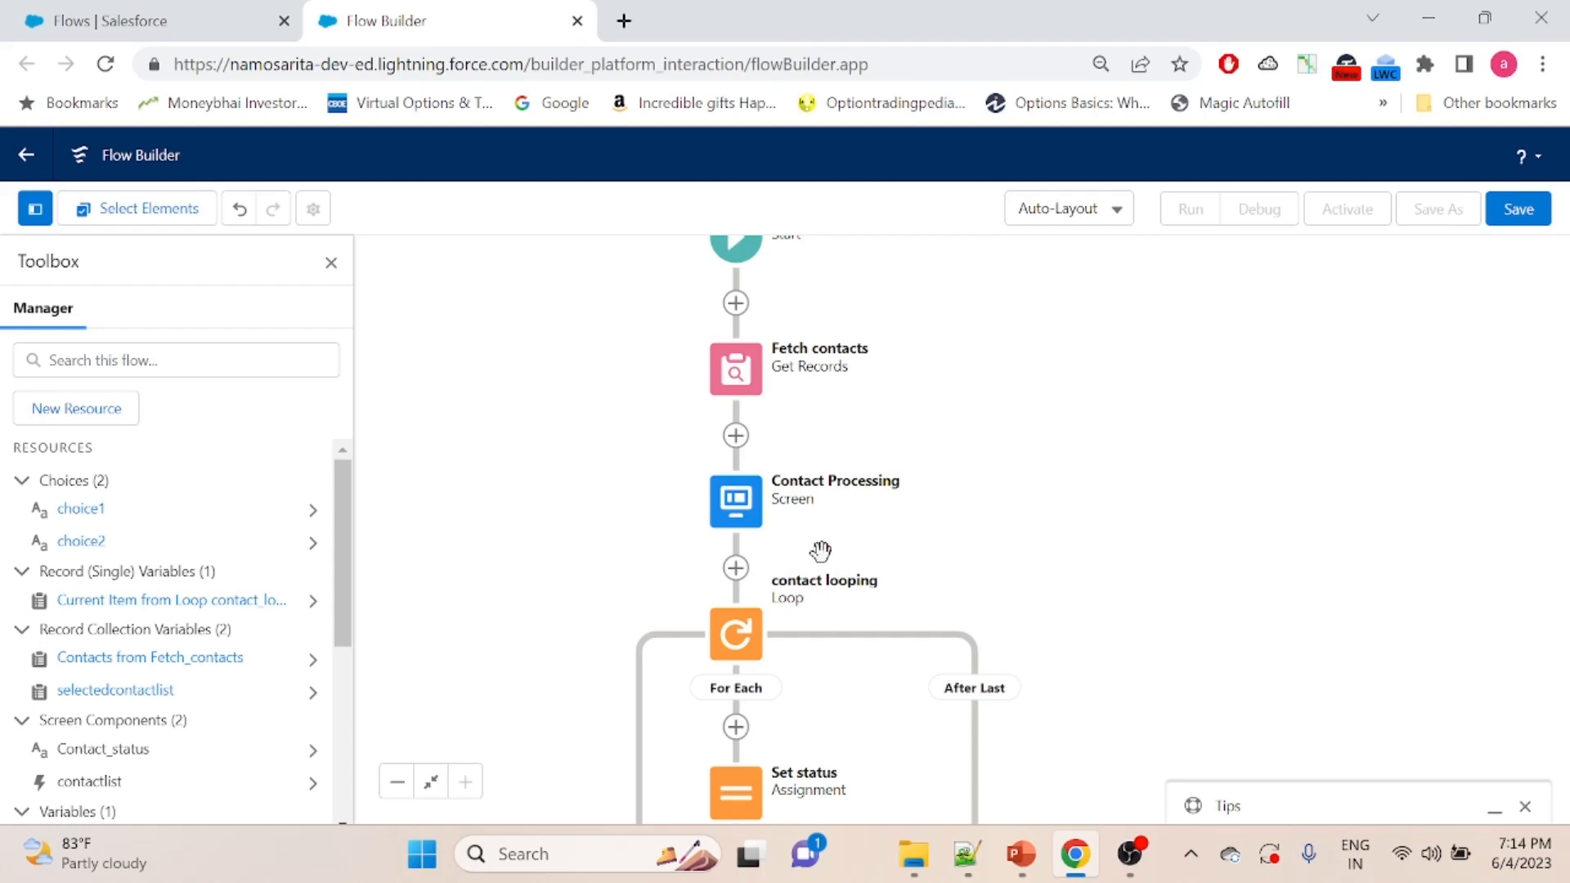
double_click(738, 517)
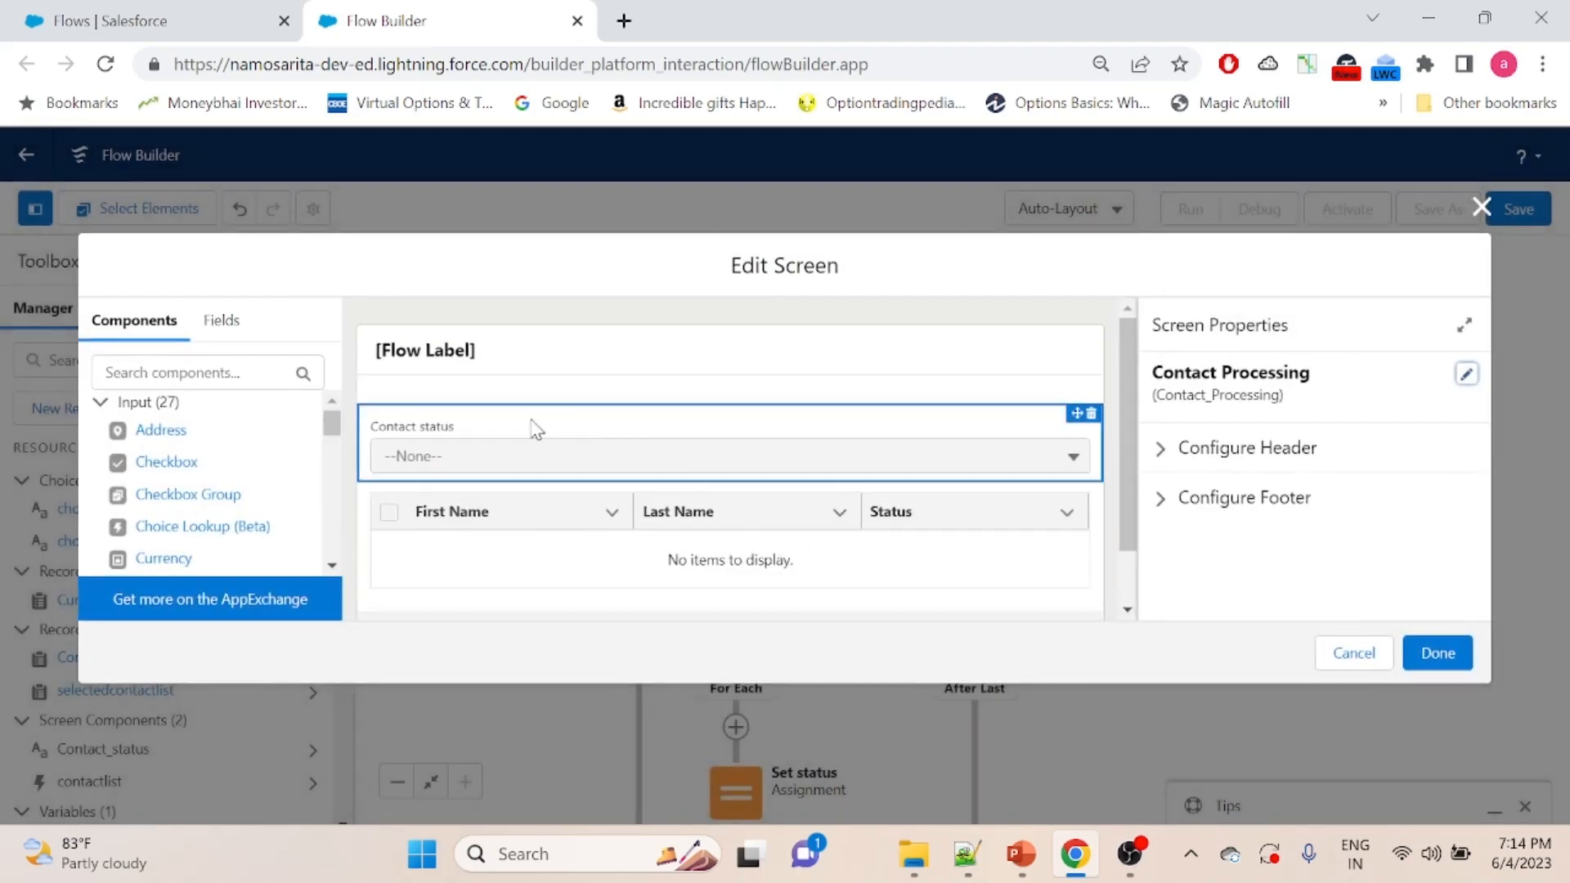
click(535, 428)
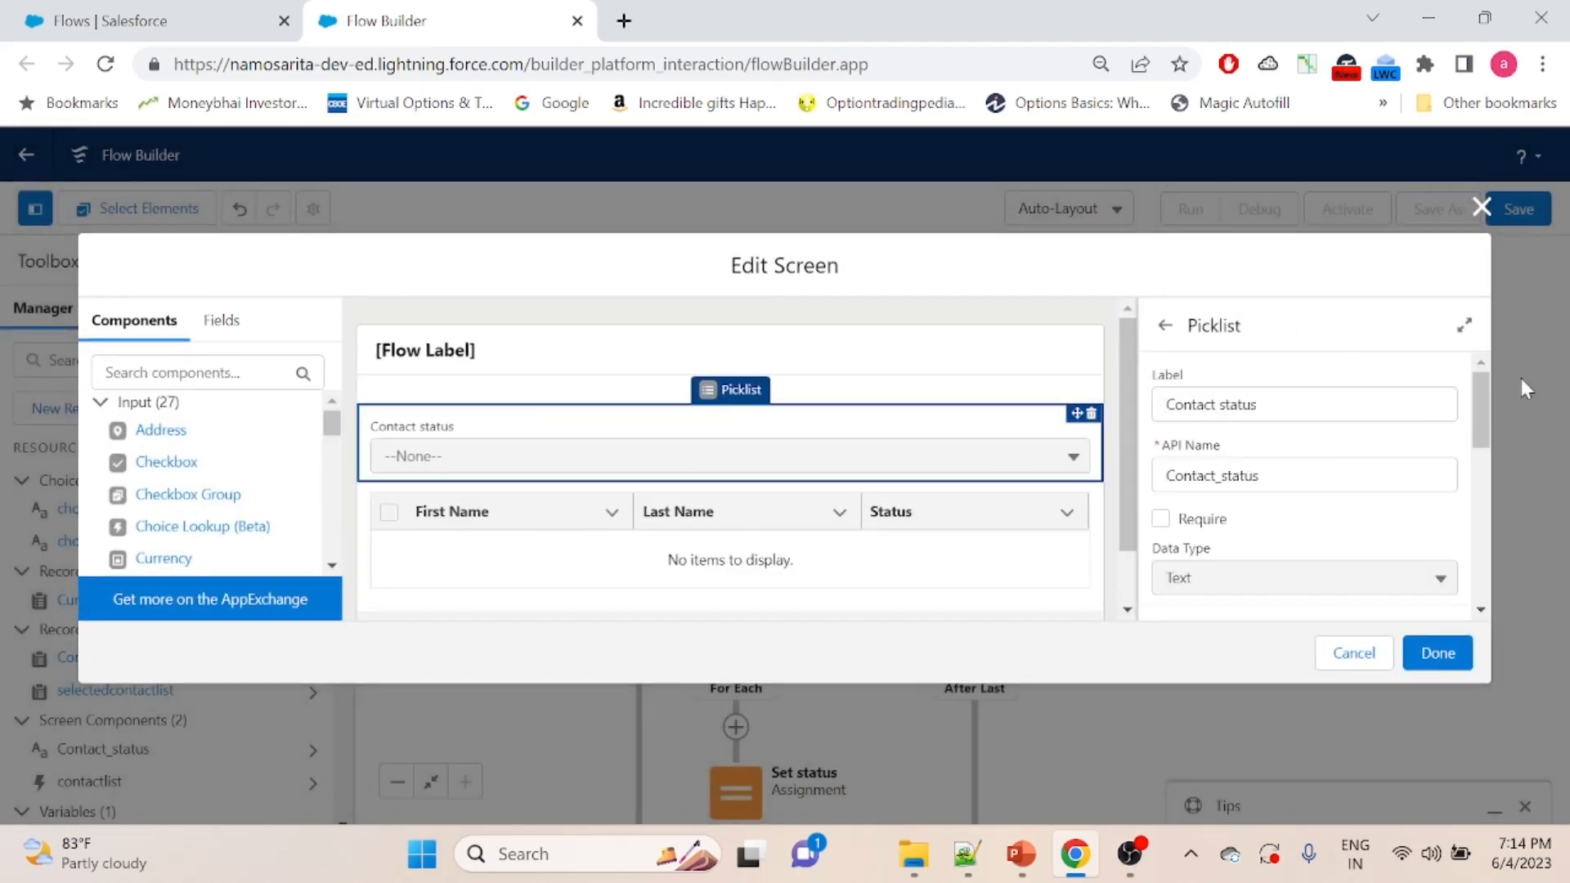
click(1482, 207)
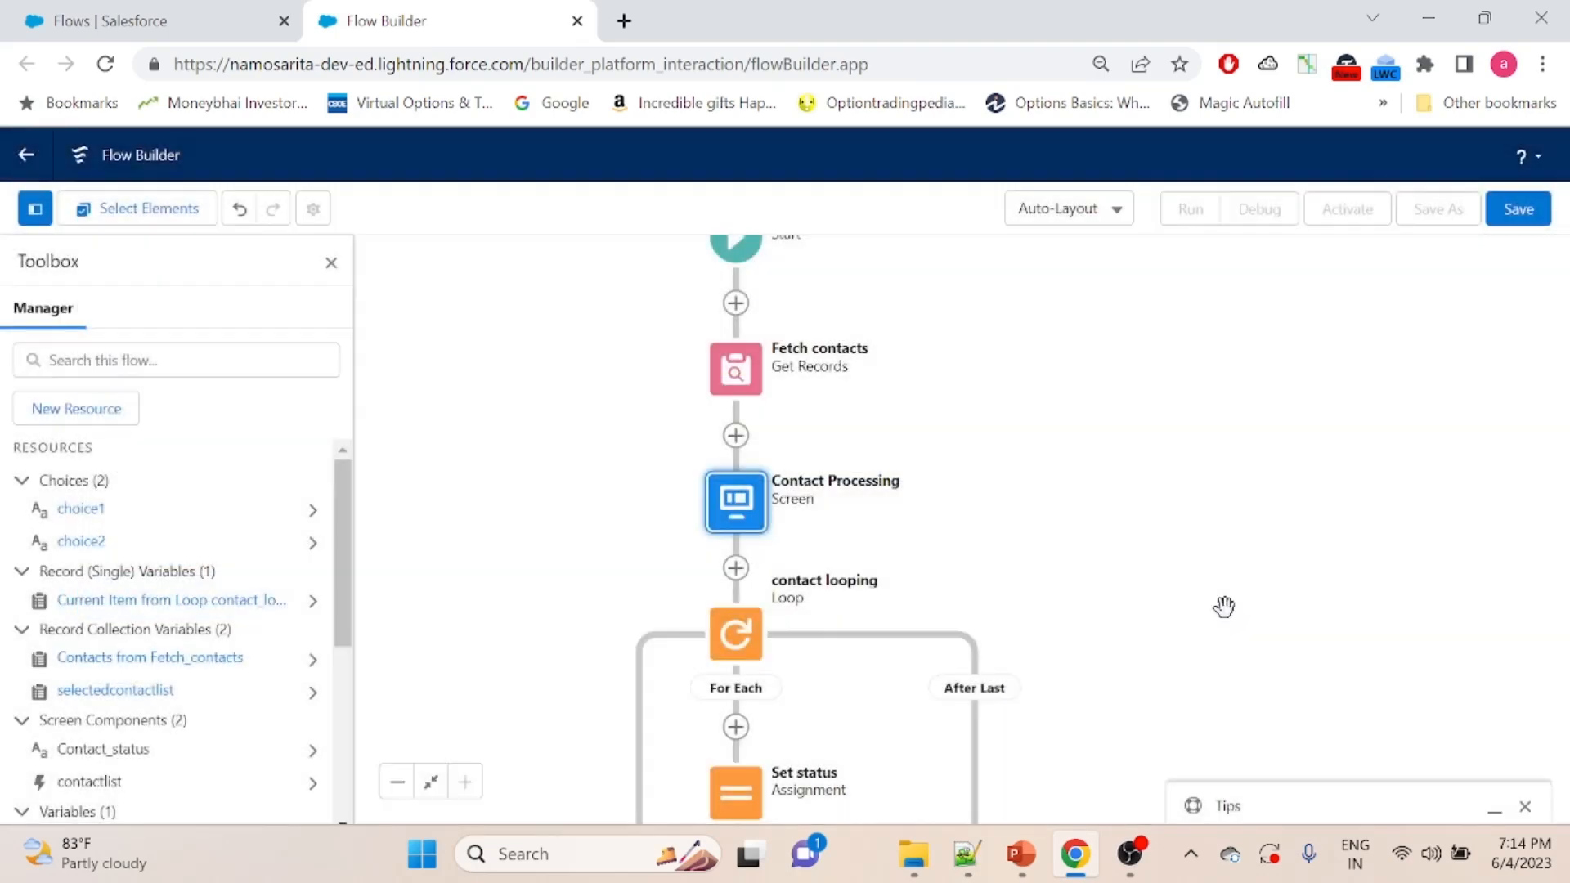
- Try to save the flow with the label "Contact update" and the API name Contact_update
drag(1132, 712, 1139, 439)
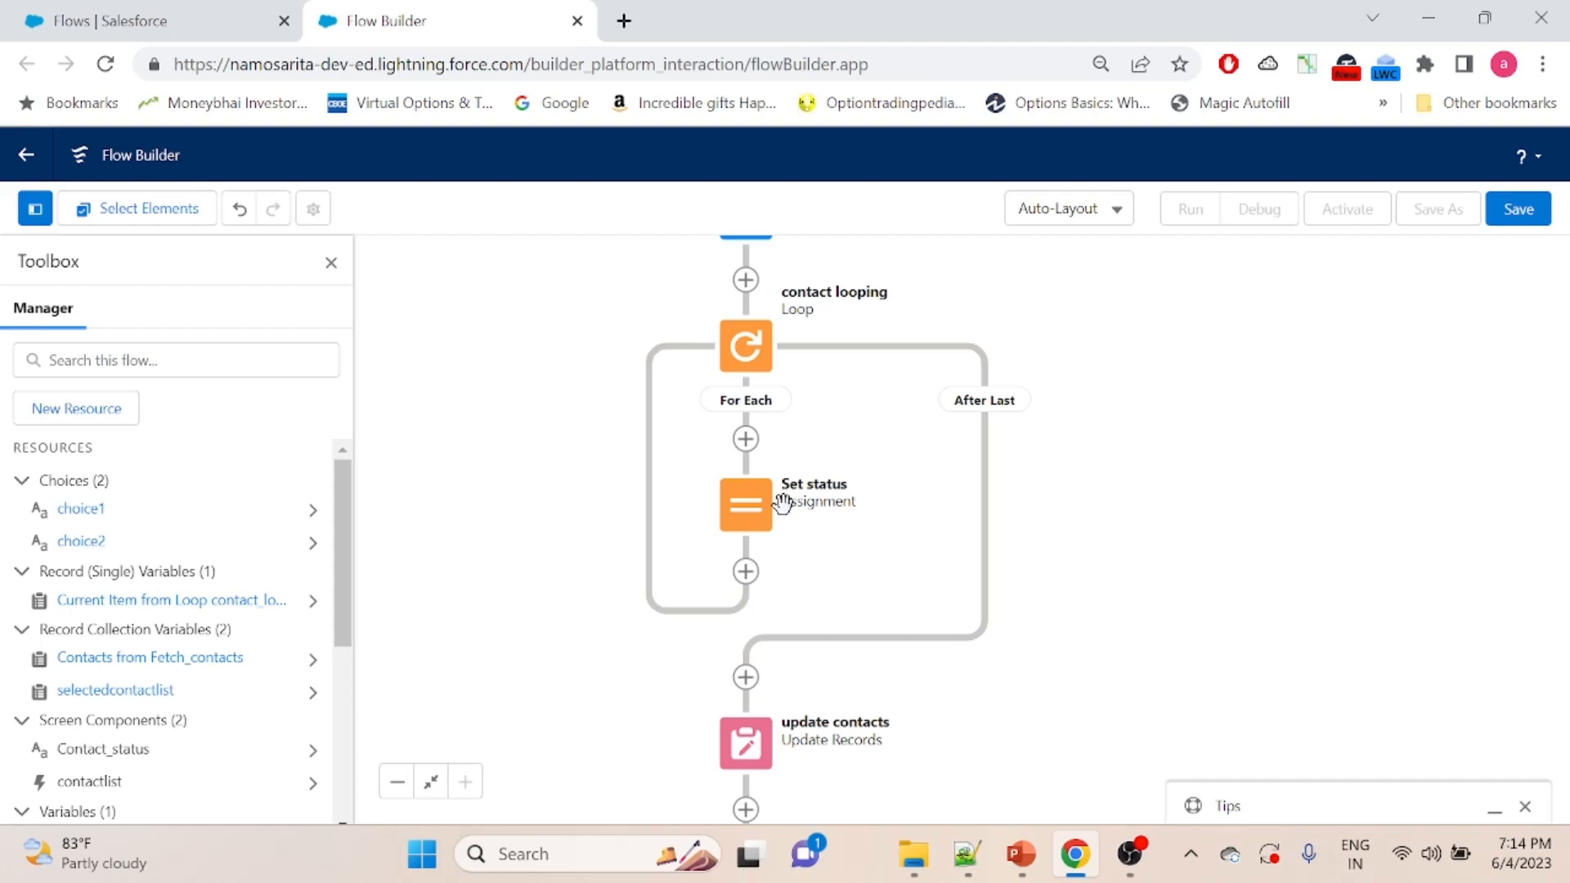
click(1519, 210)
click(520, 389)
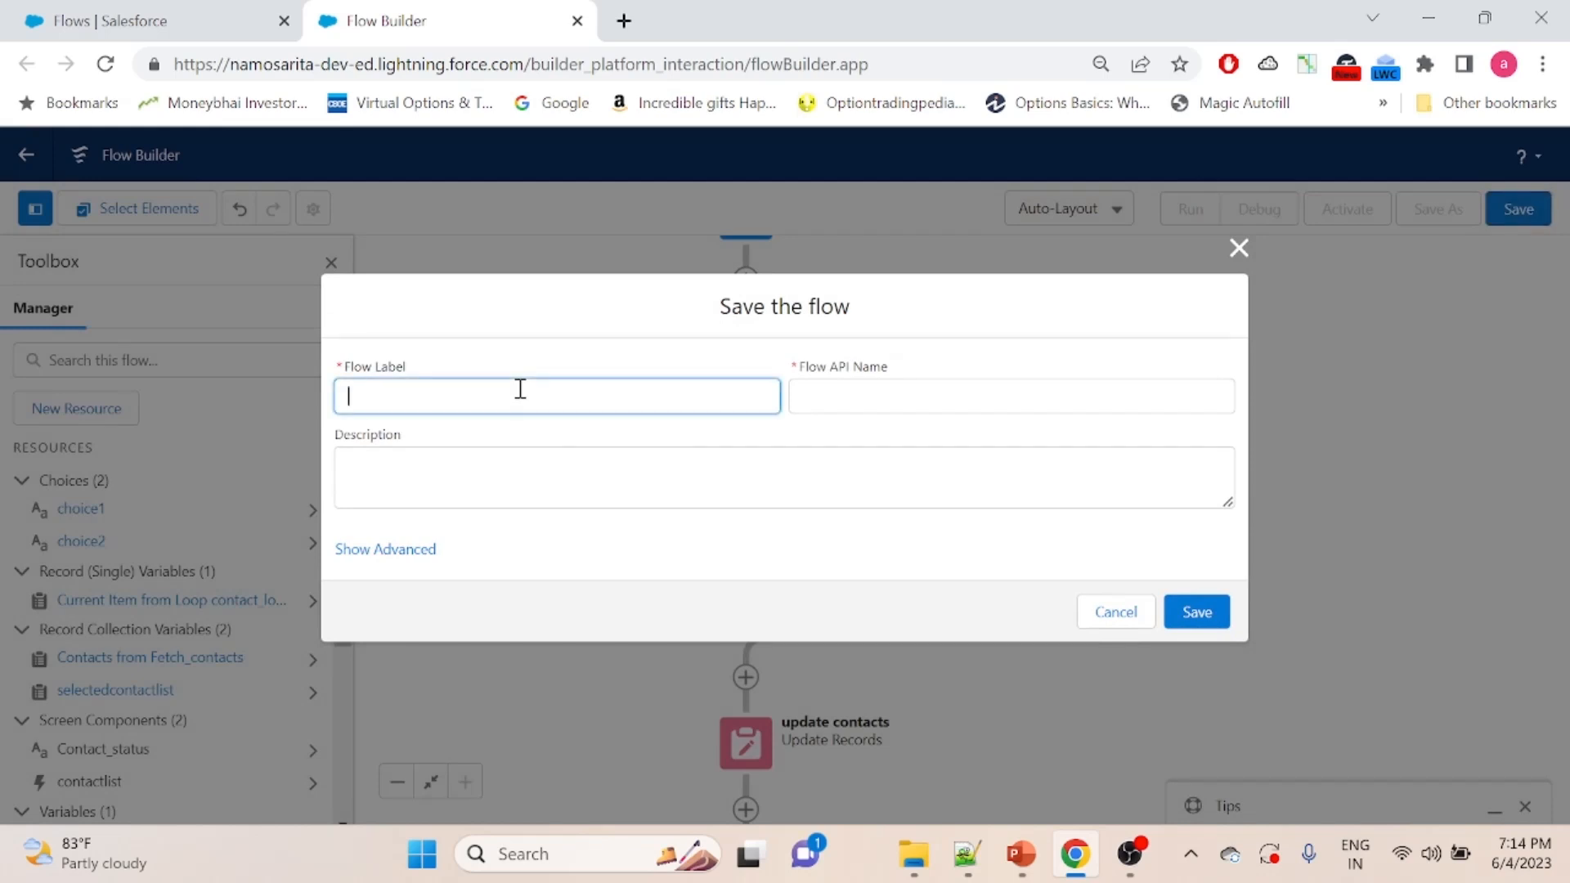
text(Contact update)
click(827, 404)
click(1214, 625)
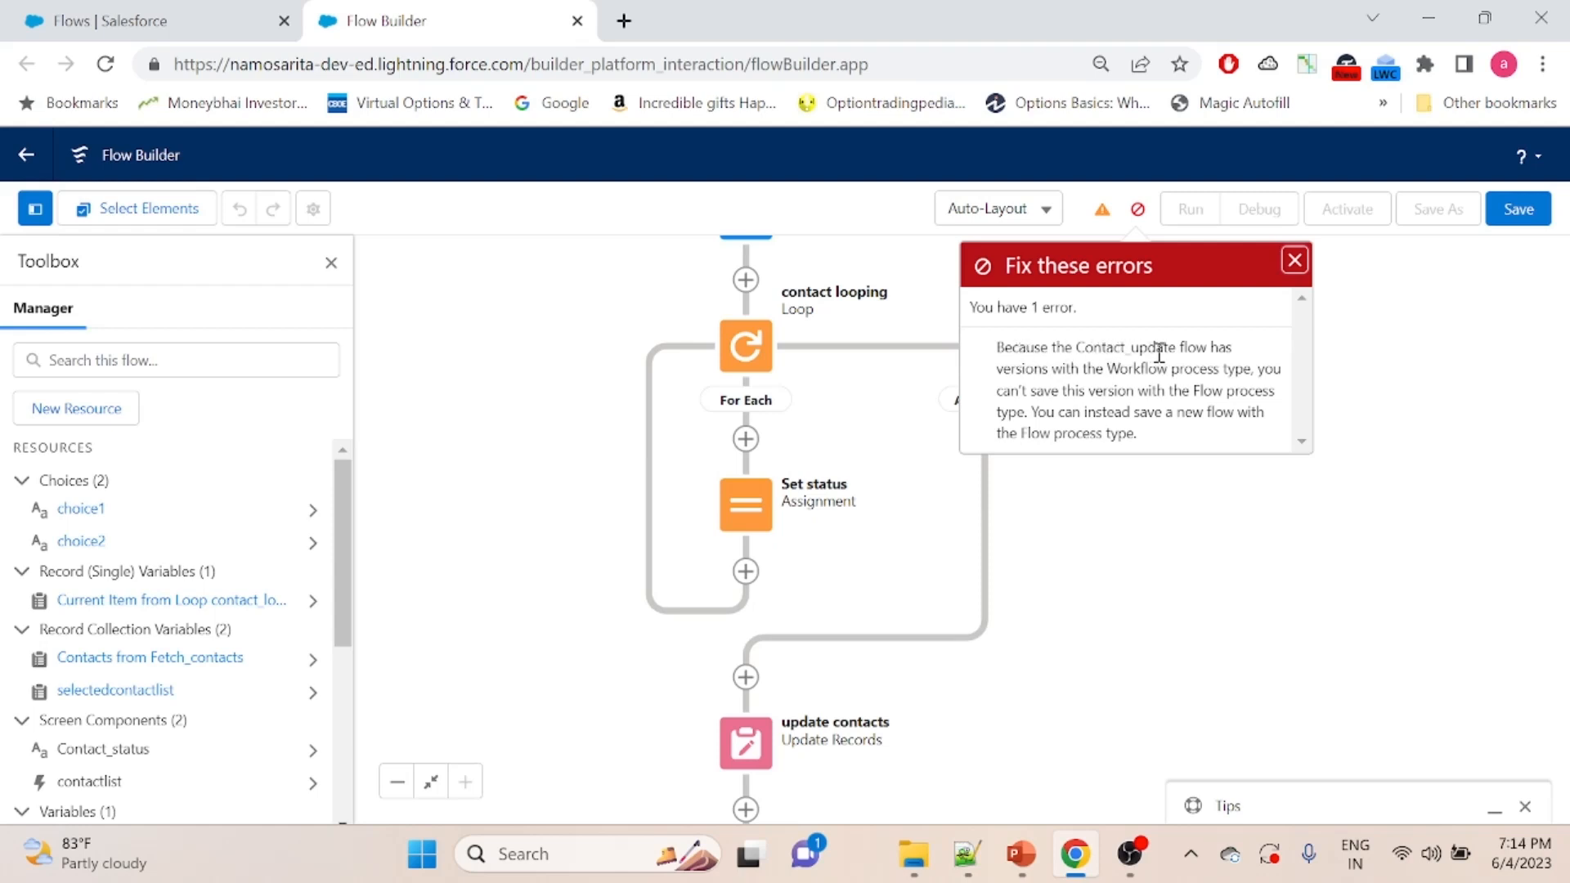
click(1293, 260)
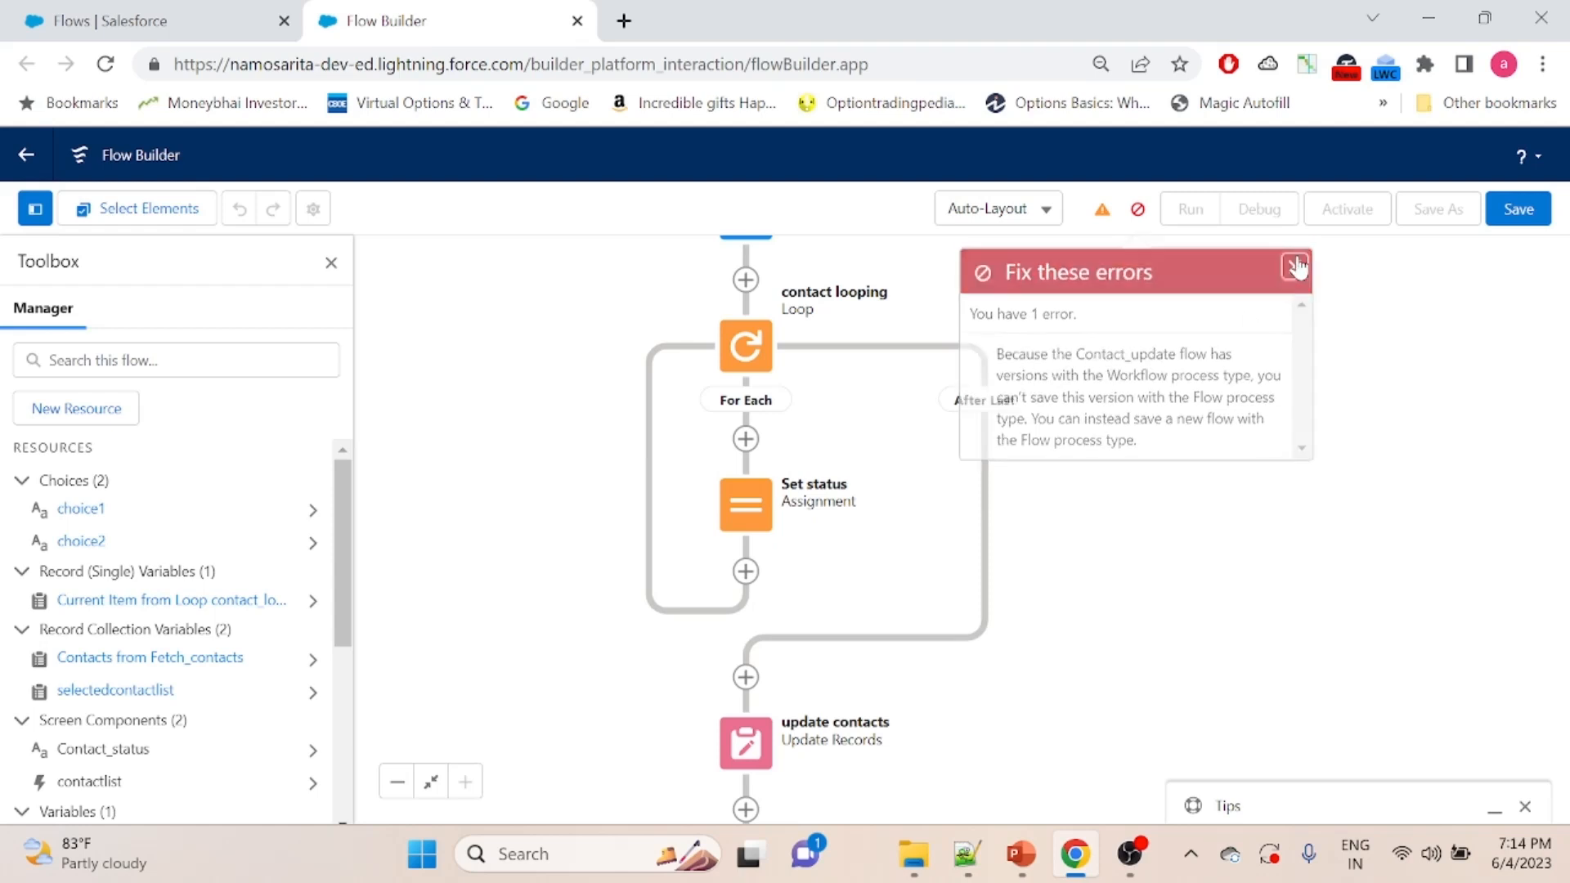
- Save the flow with the label "Contact bulk update" and a regenerated matching API name, and read through the save warning
click(1491, 211)
drag(449, 396, 399, 405)
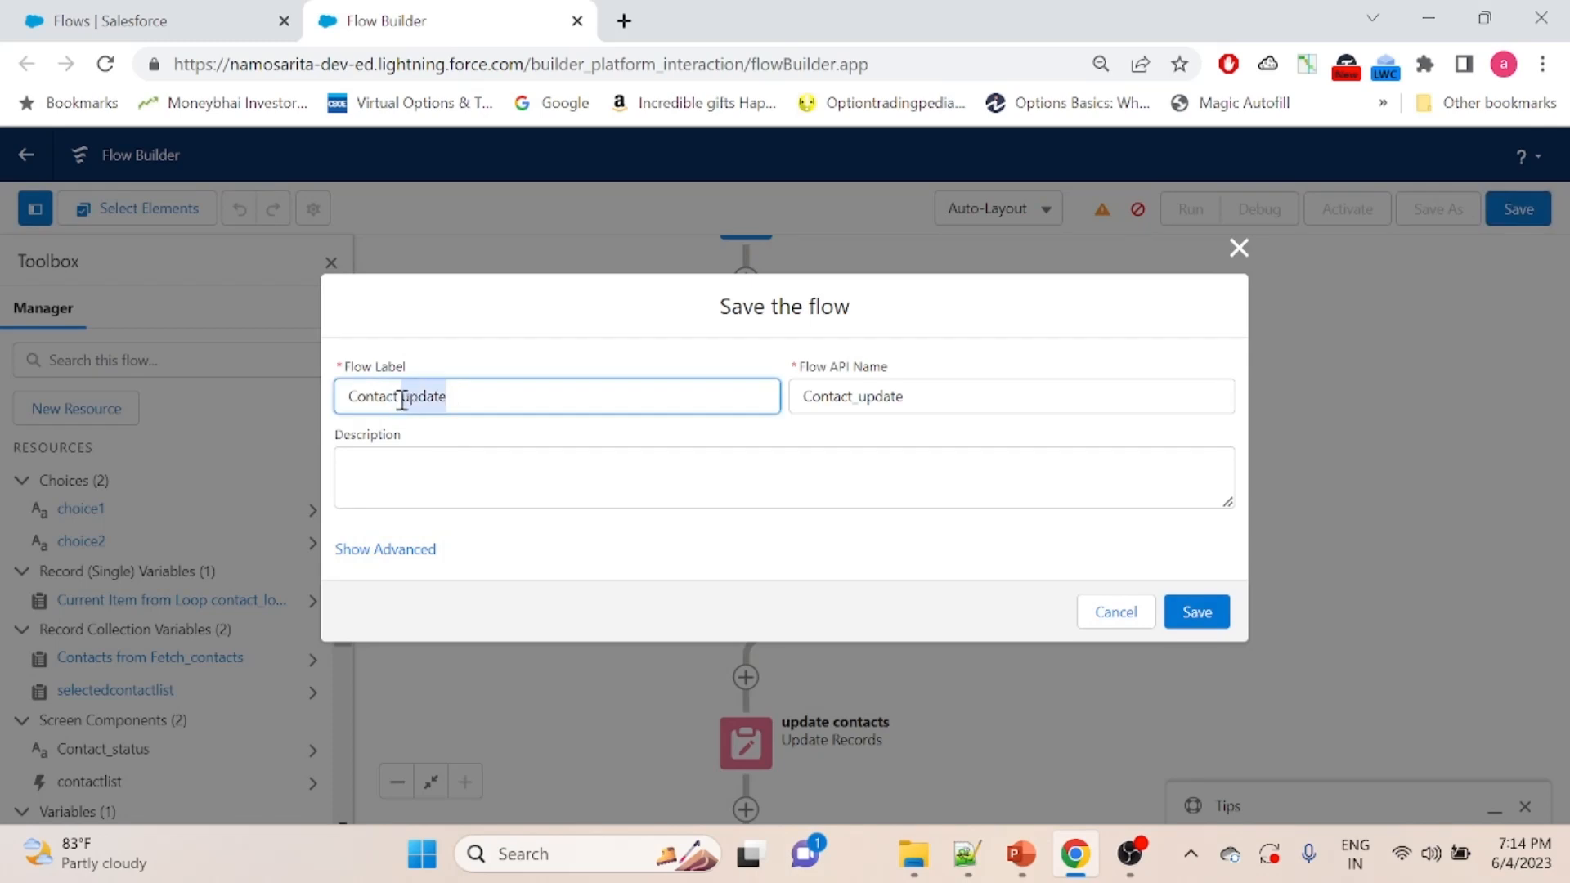
click(402, 399)
text(bulk)
drag(893, 392, 774, 389)
key(BackSpace)
click(735, 395)
click(872, 395)
click(1196, 614)
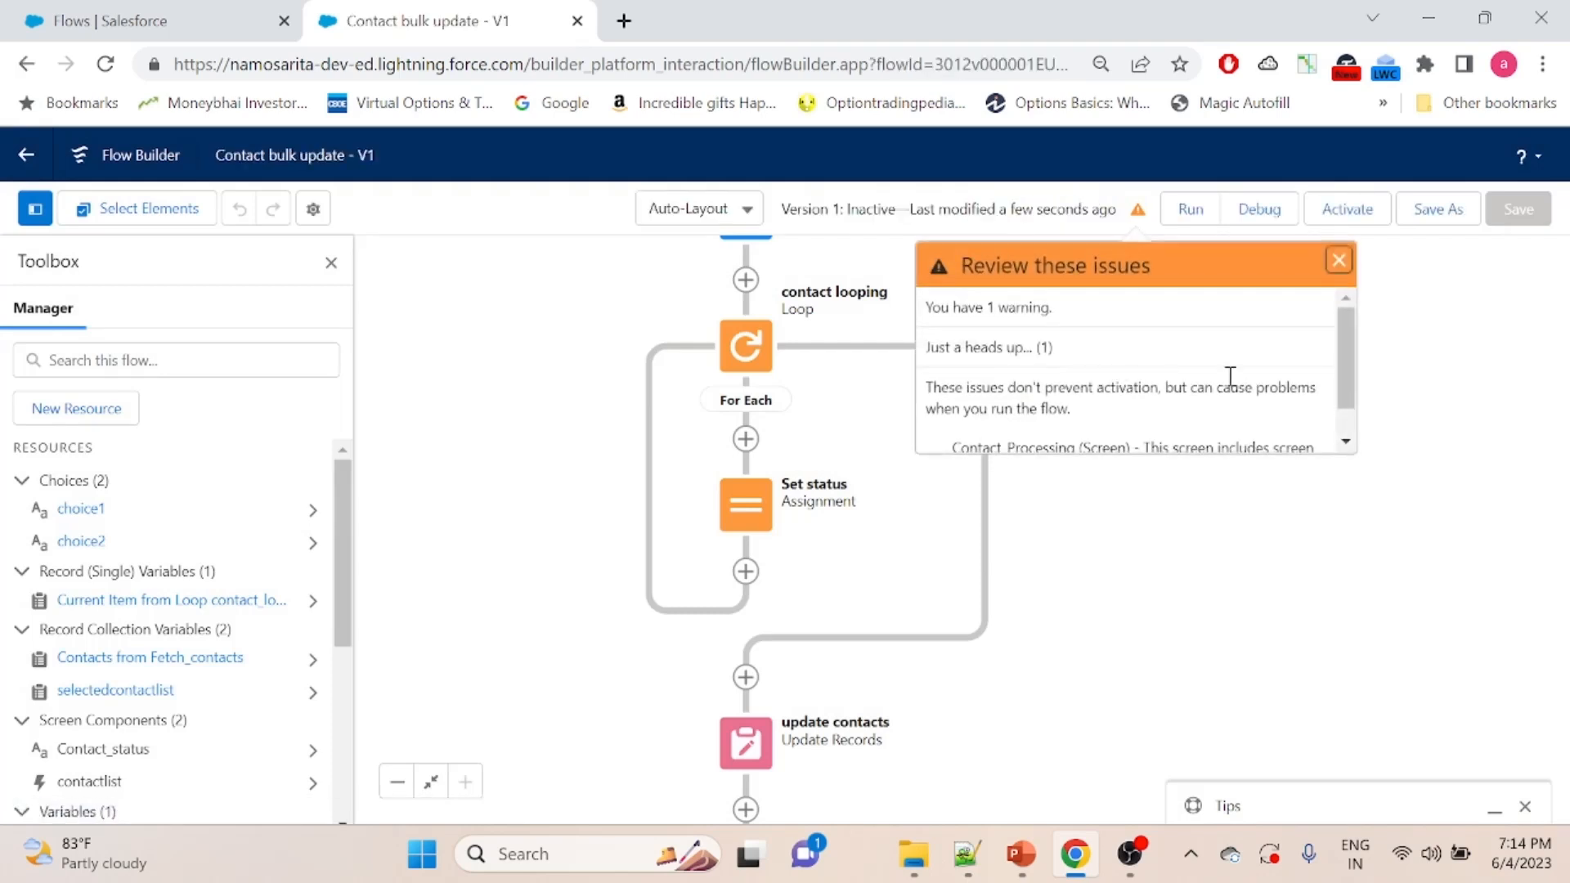
scroll(1347, 335, down, 1)
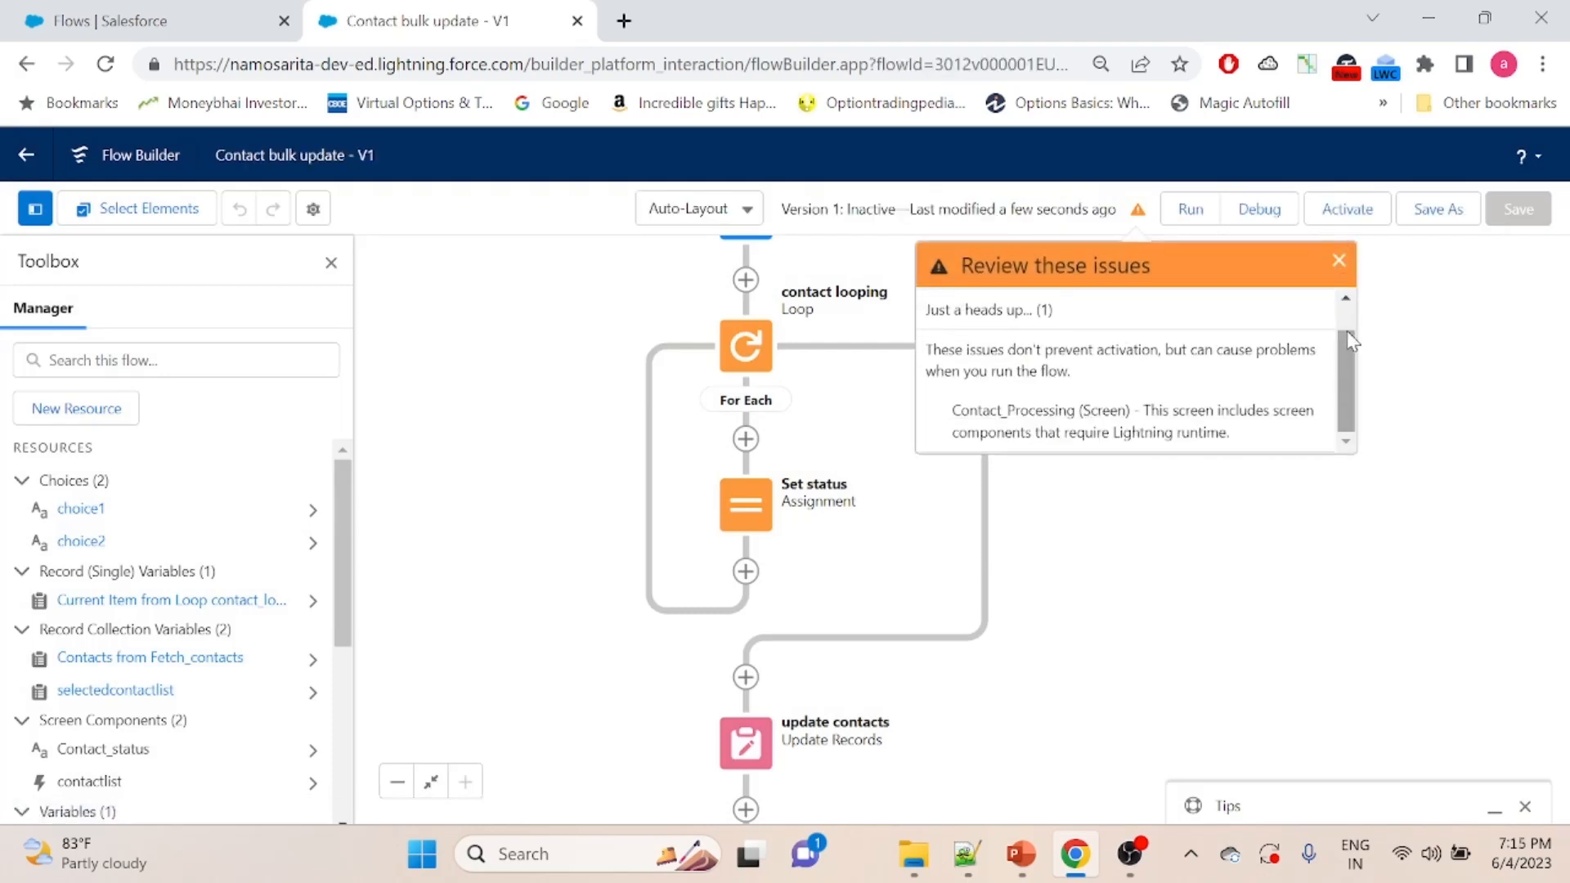
- Dismiss the issues notice and activate version 1 of the Contact bulk update flow
click(1339, 260)
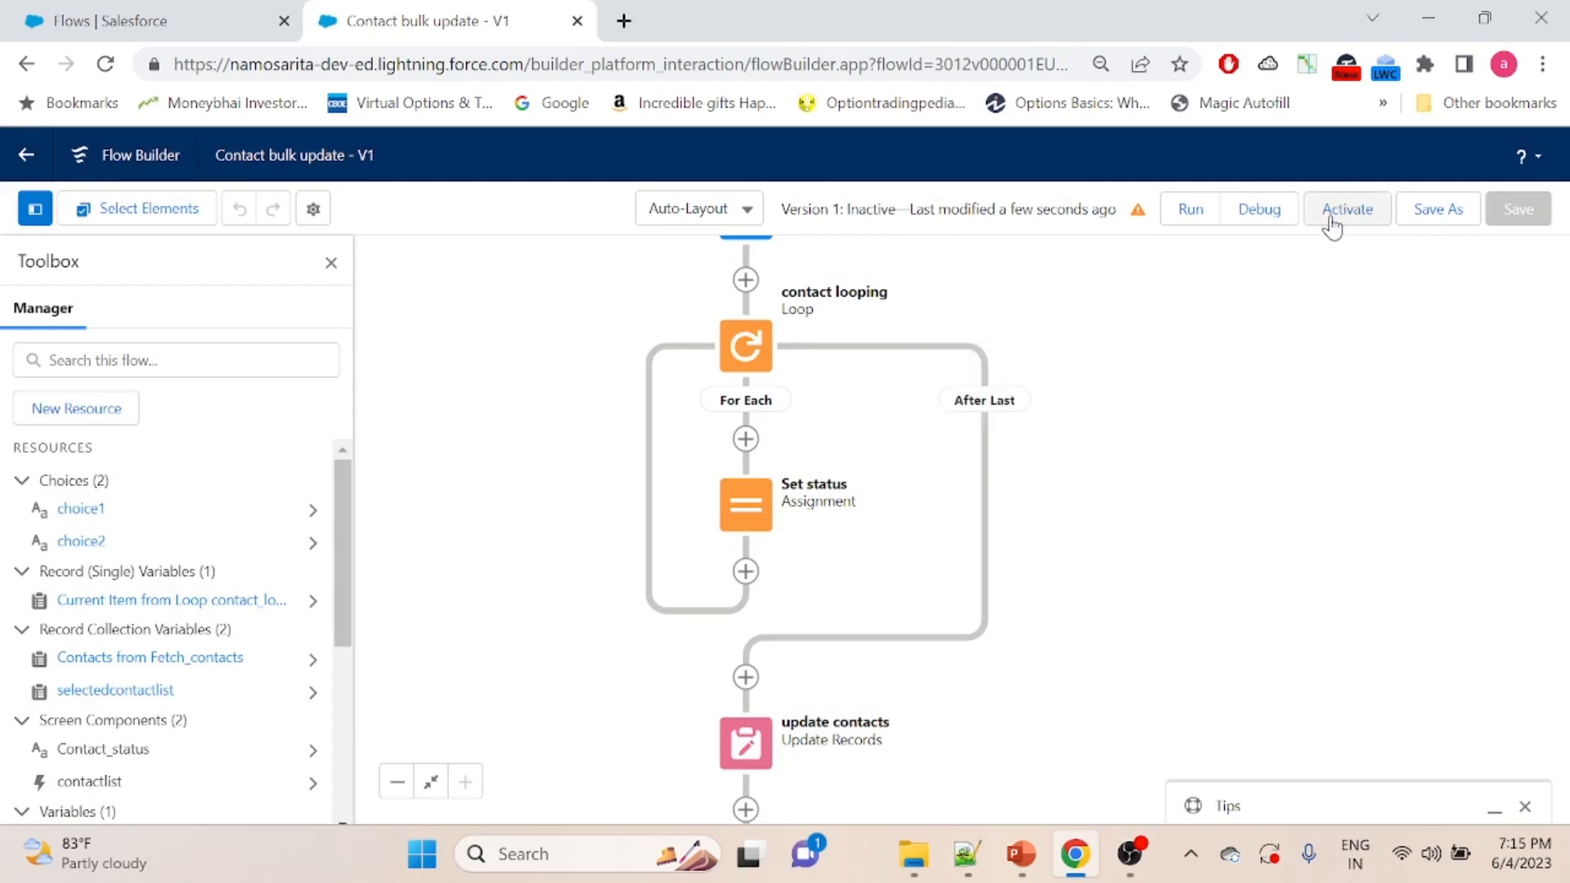
click(1332, 221)
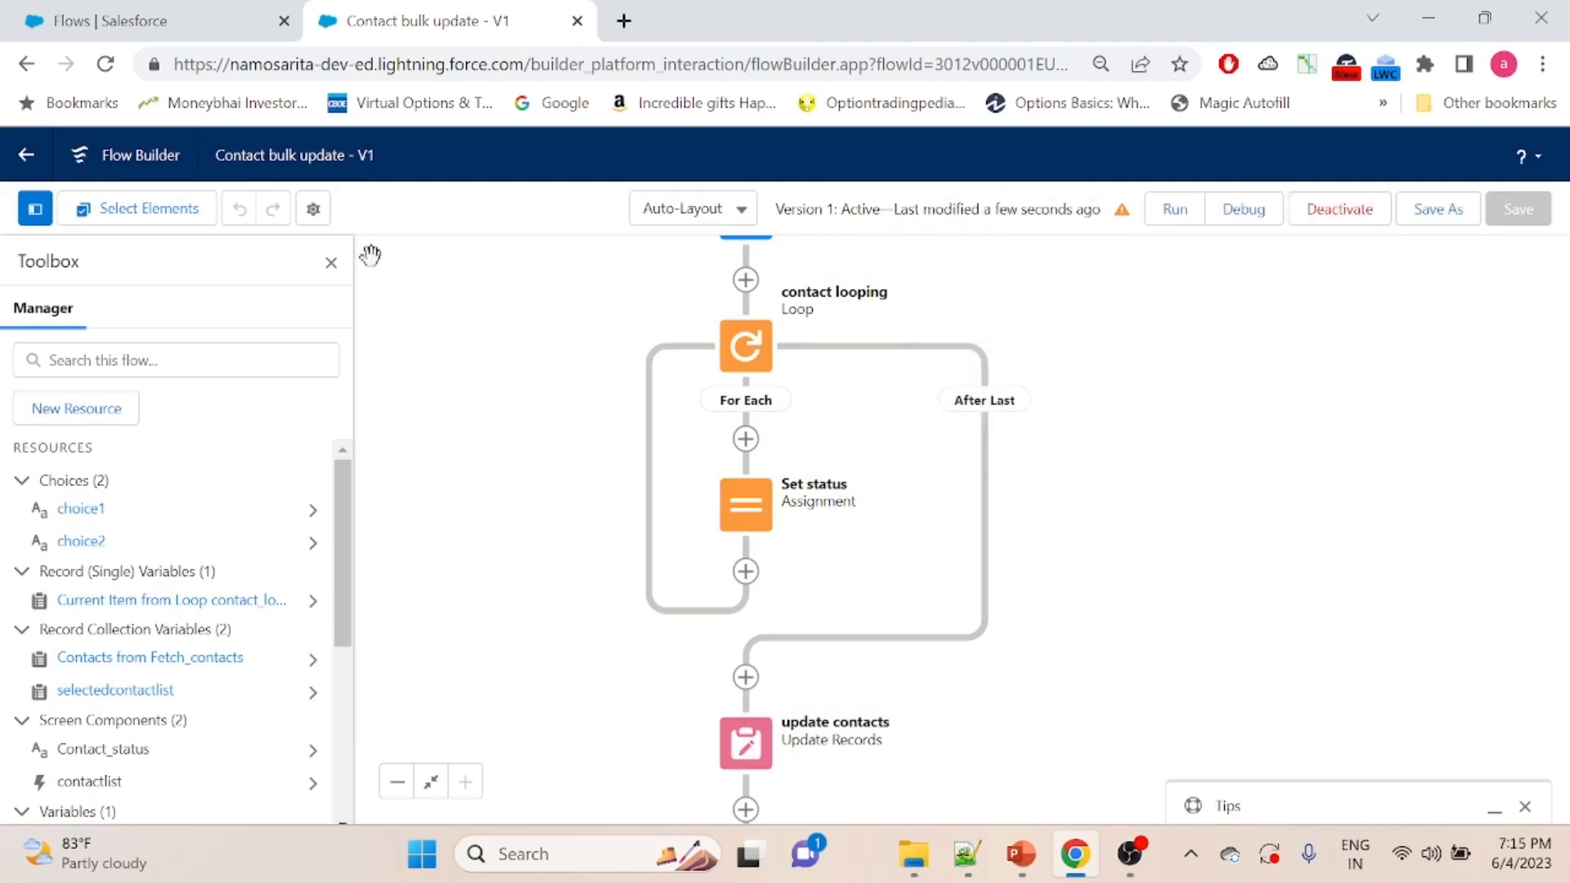
- Search the apps and items for "account", go to Accounts, and open the TechnogeekSFDC Conversion record
click(97, 16)
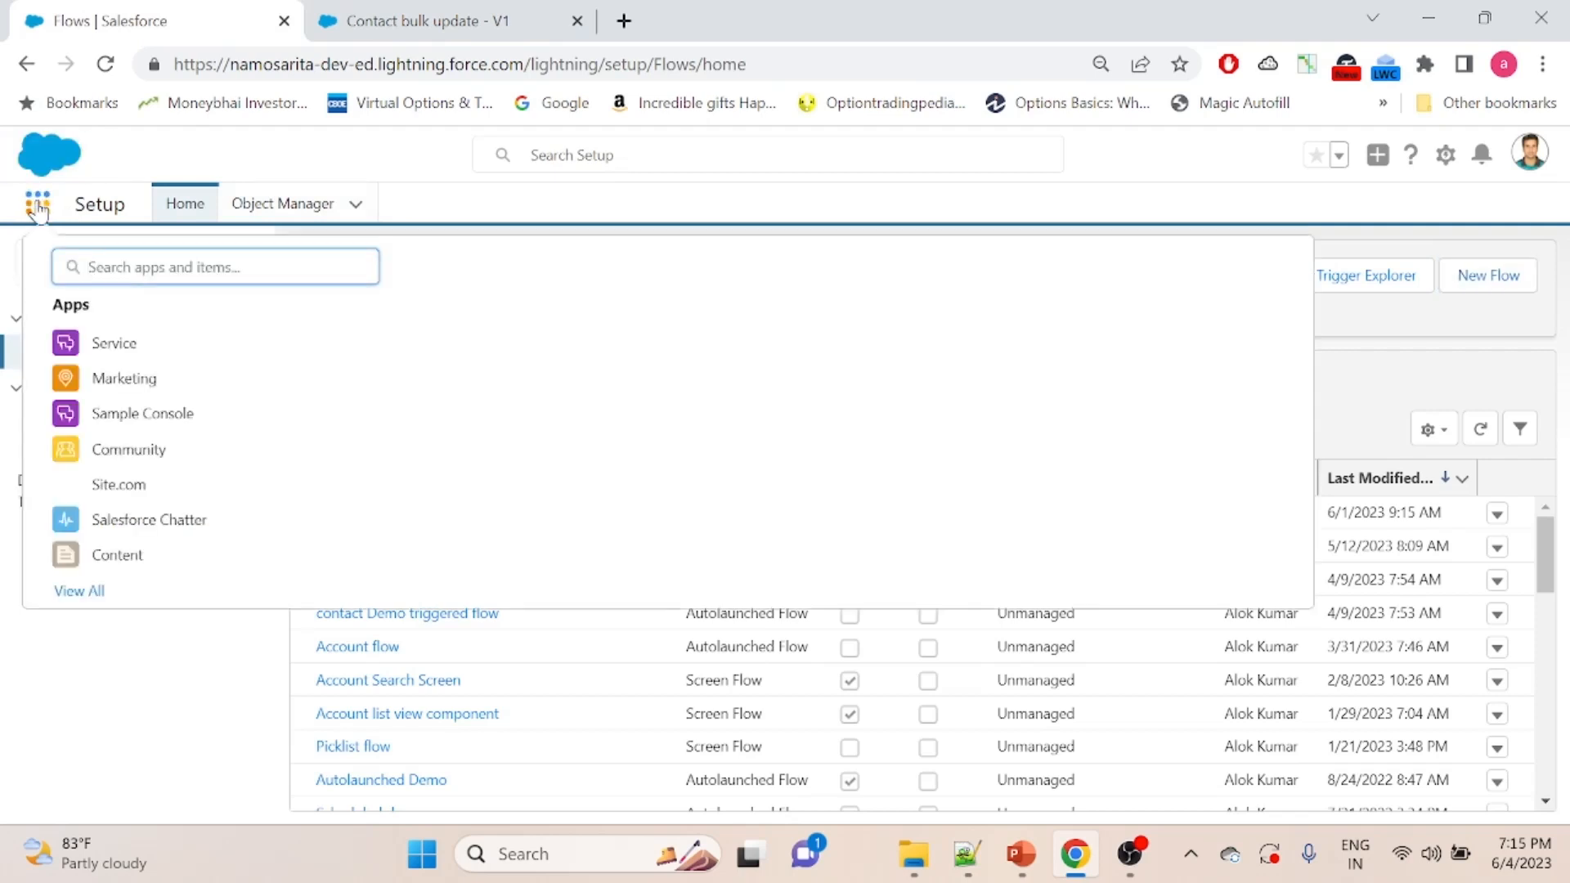
text(account)
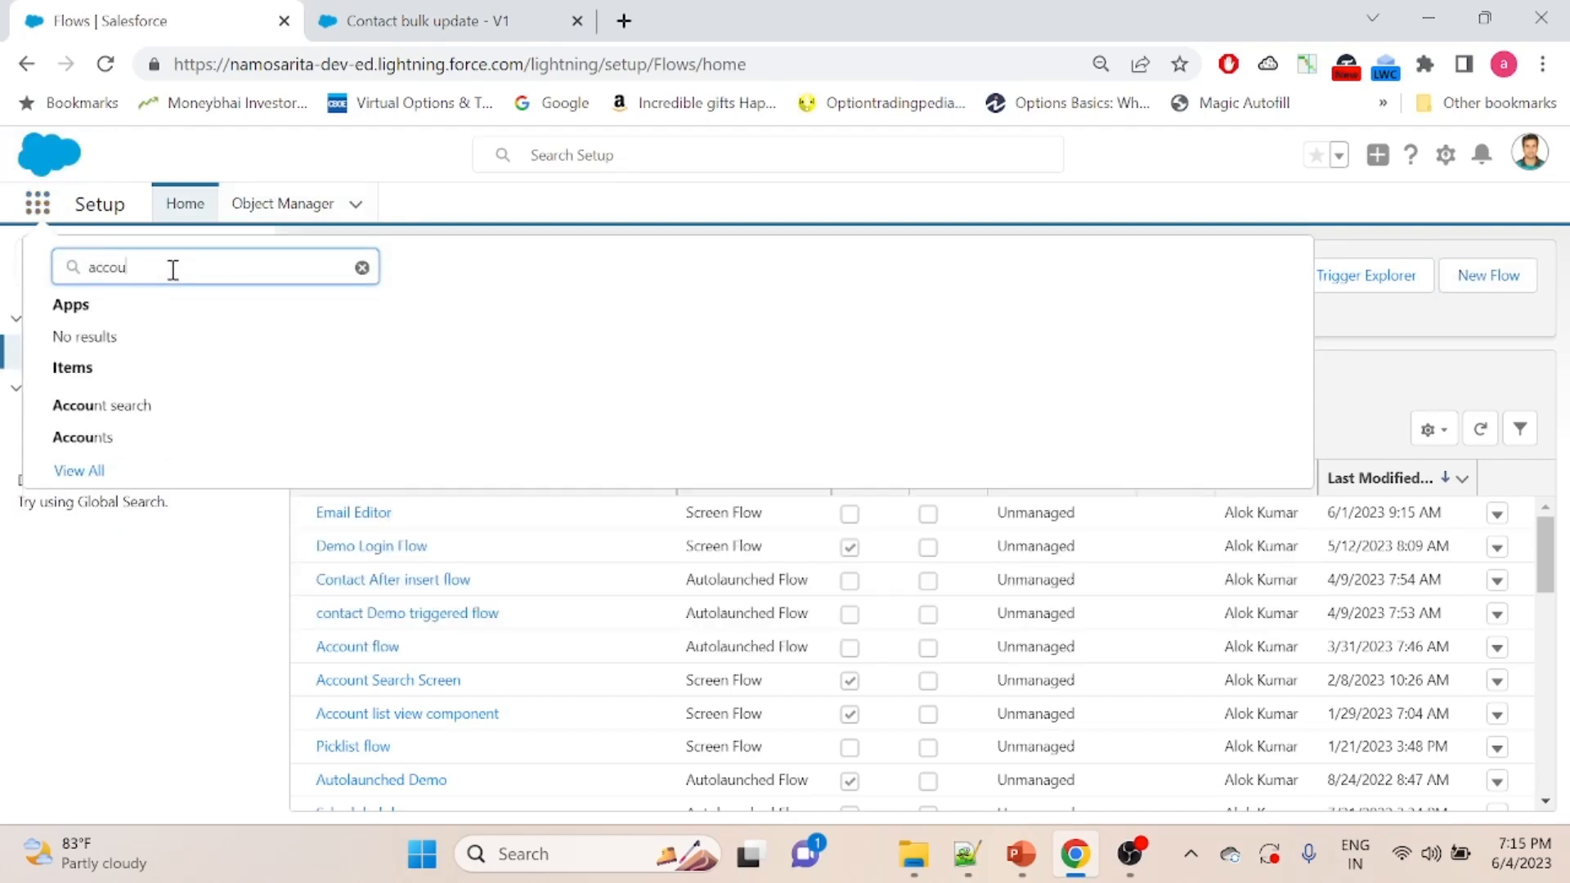
click(82, 438)
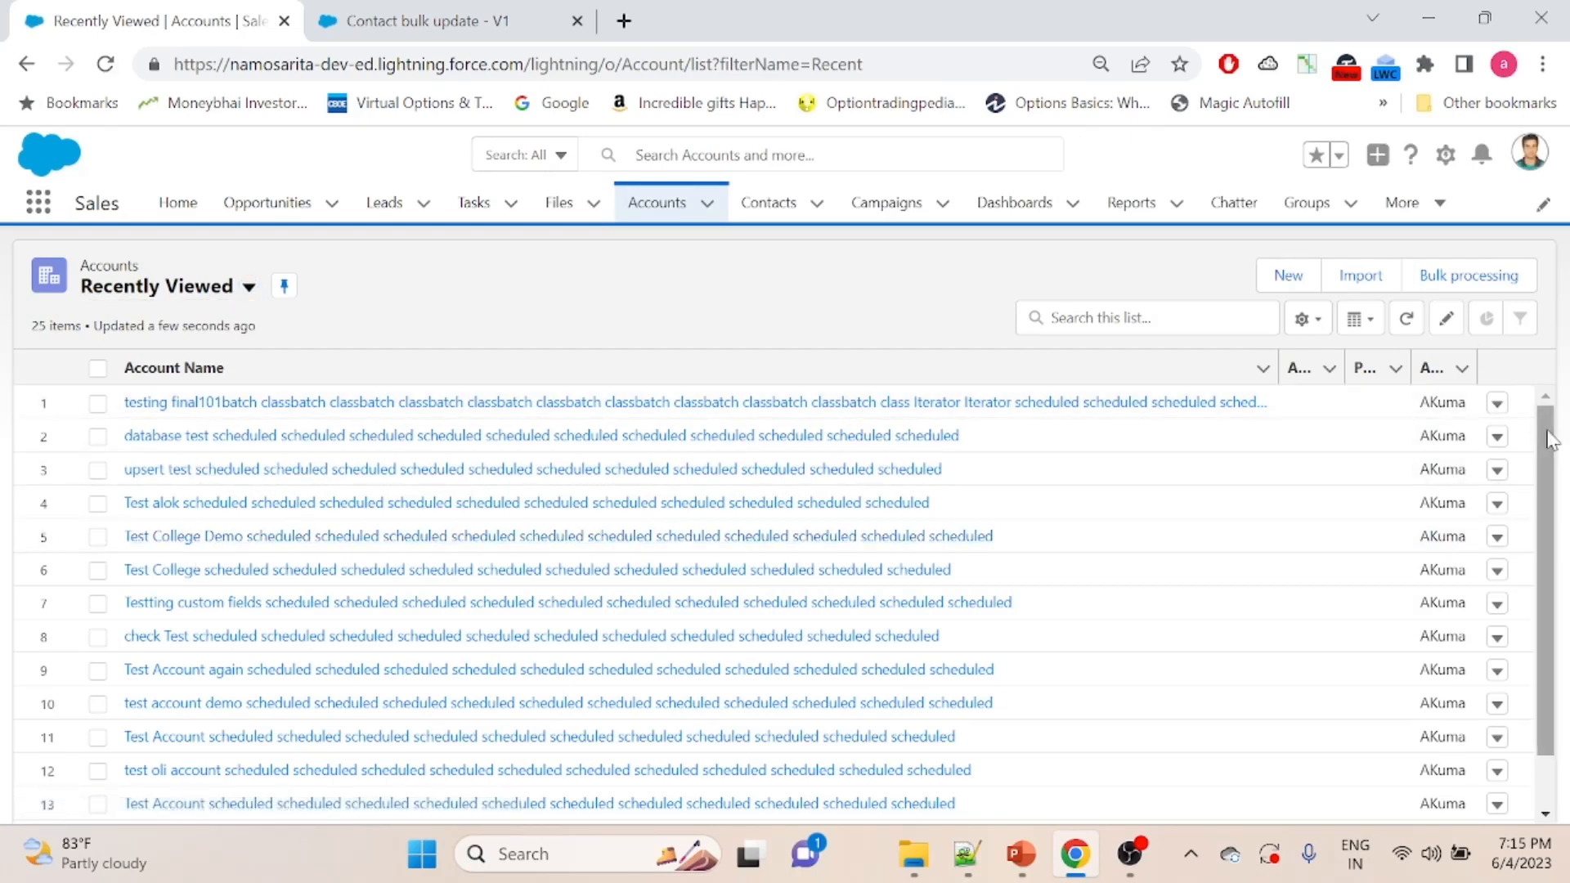
scroll(572, 507, down, 1)
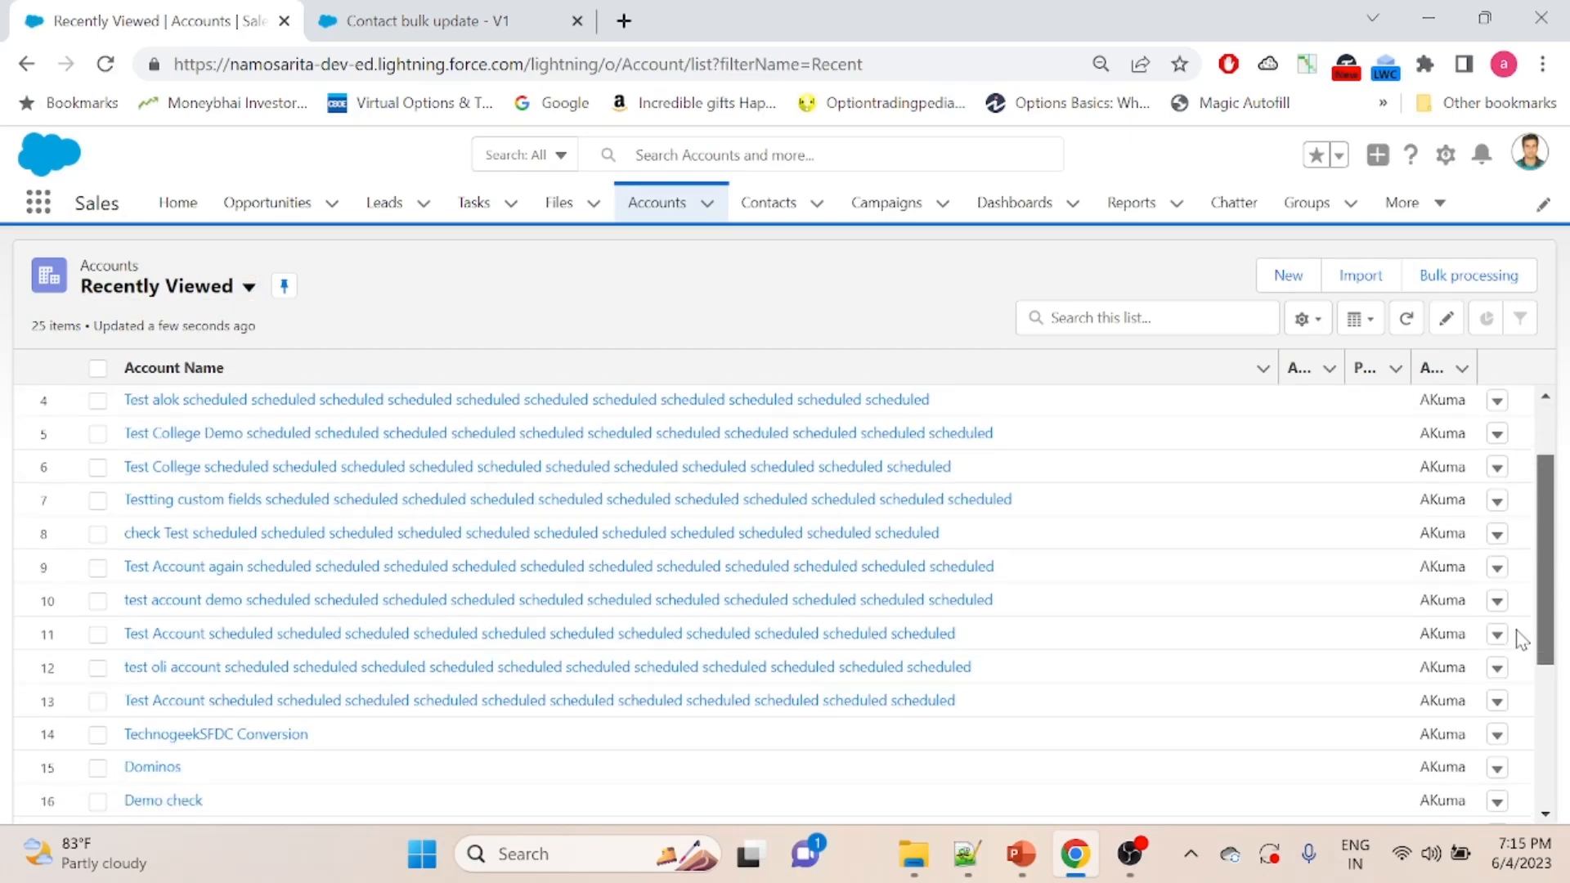
click(214, 734)
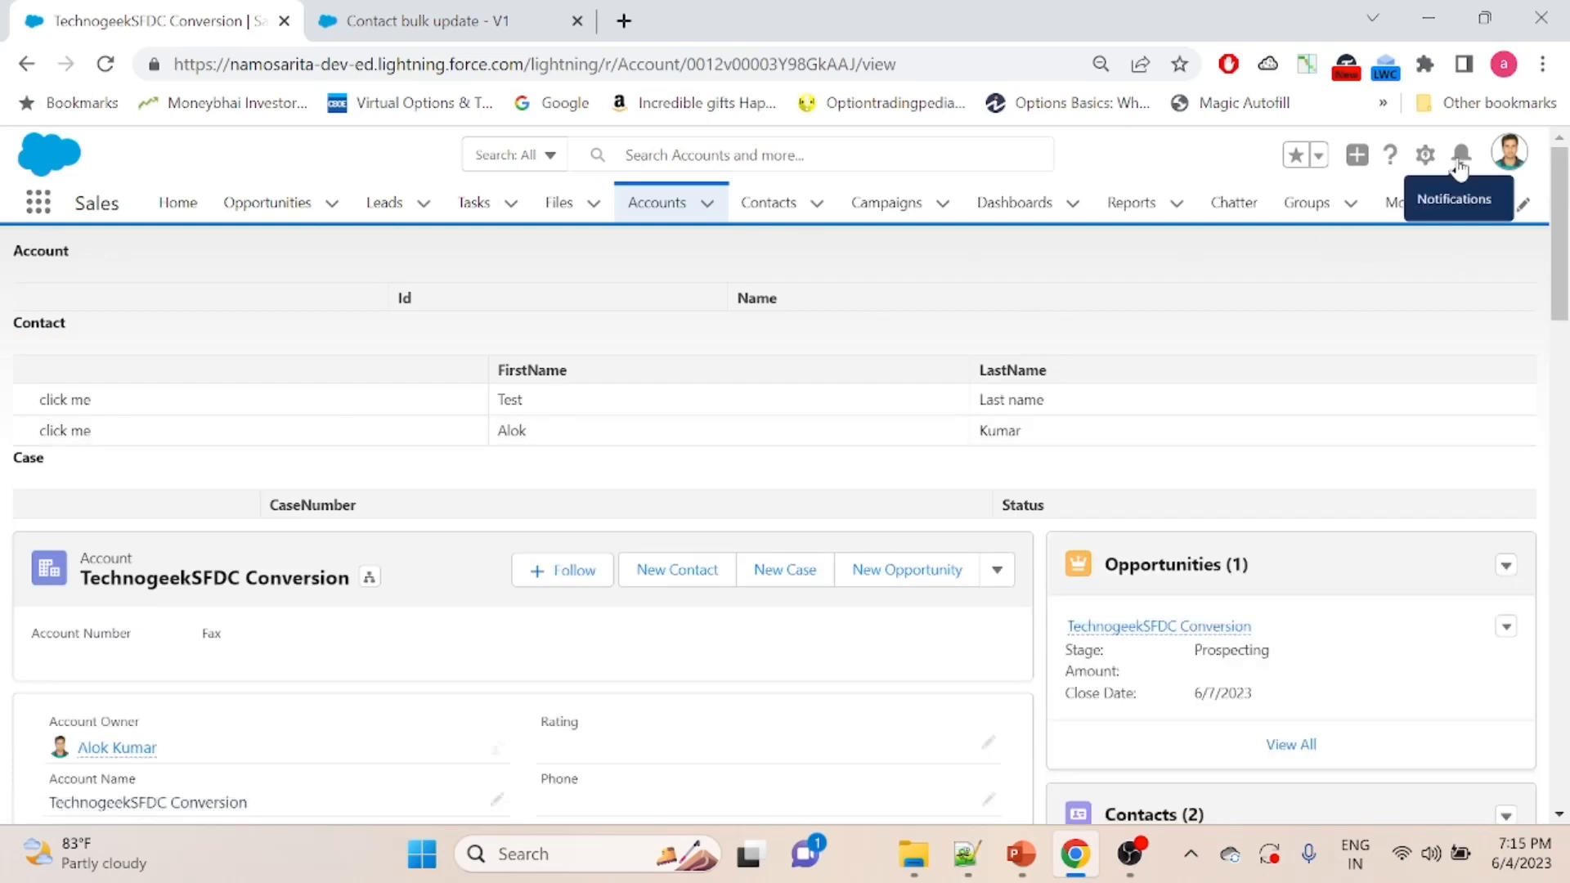
- Open the account's record page for editing, find the standard Flow component with "flow", and place it above the Opportunities list
click(1425, 157)
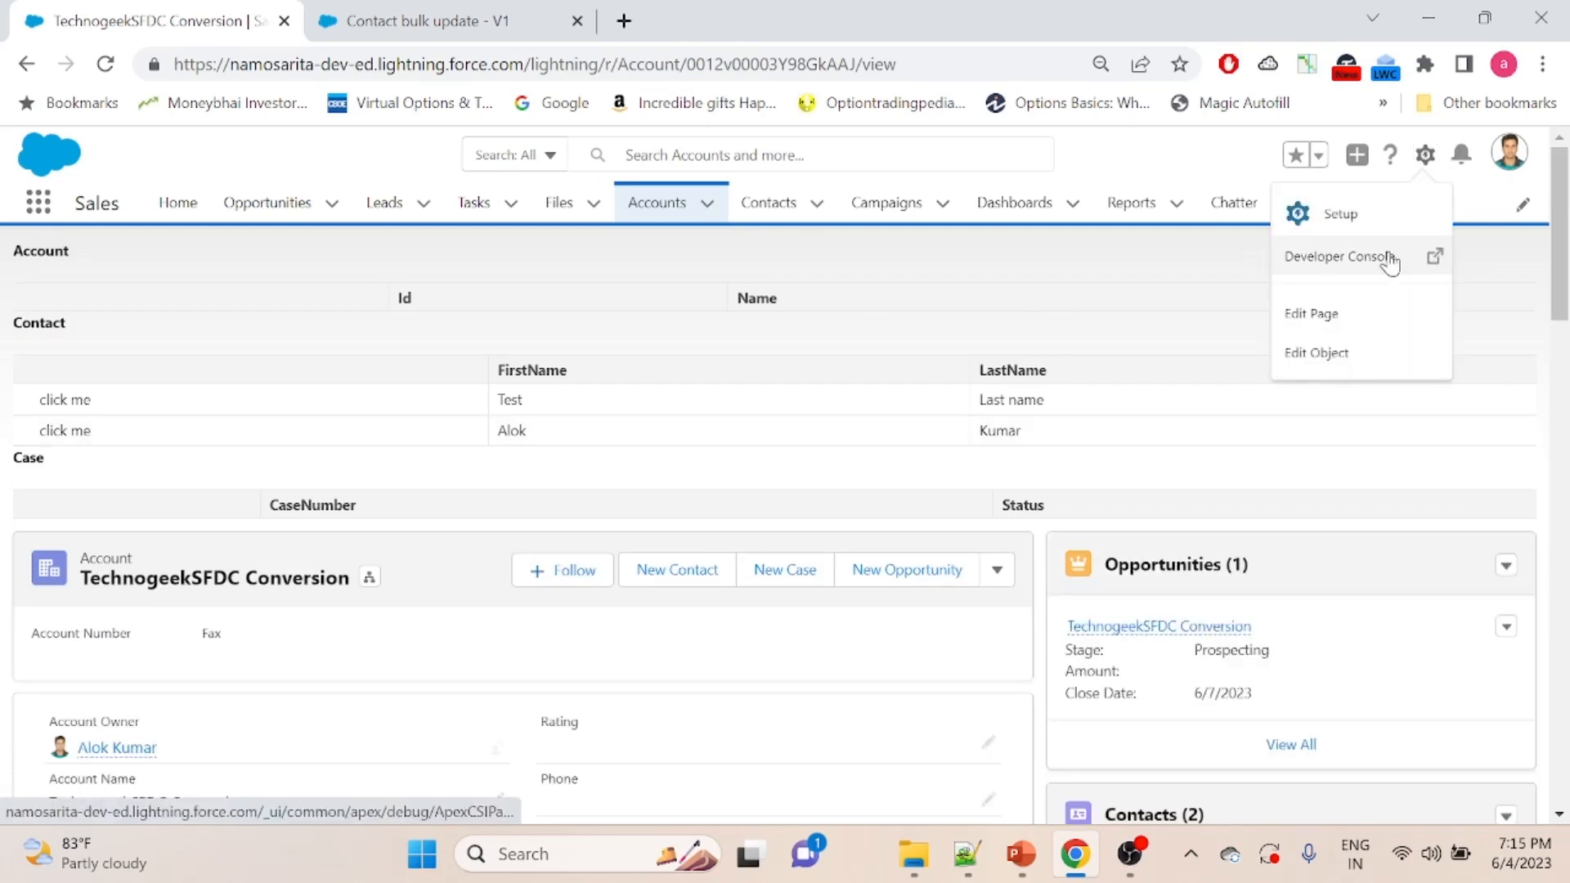
click(1354, 318)
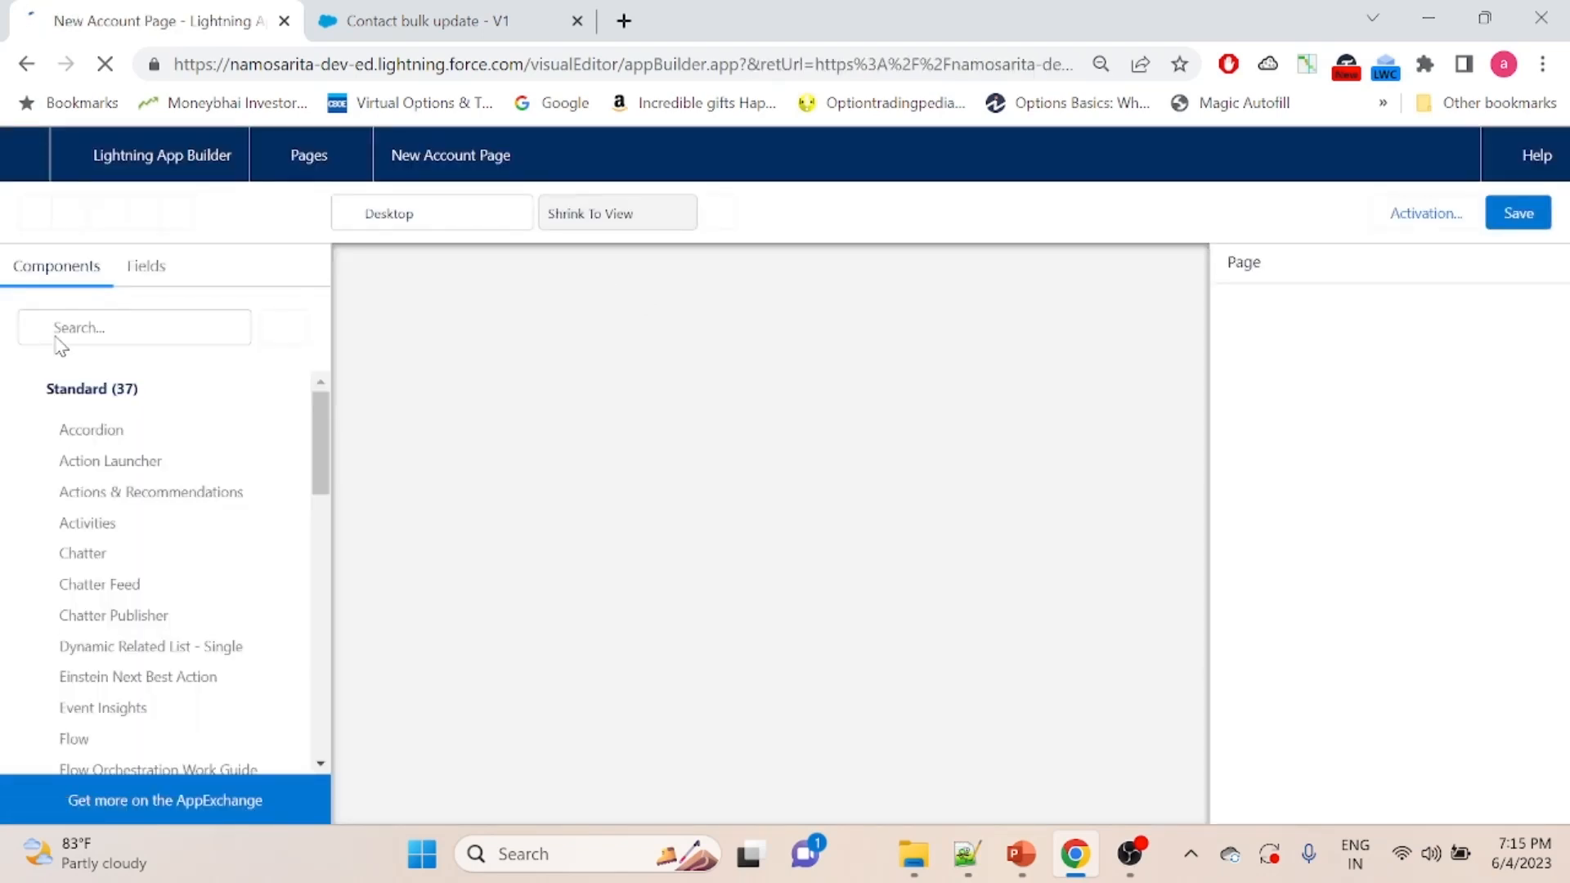
click(151, 331)
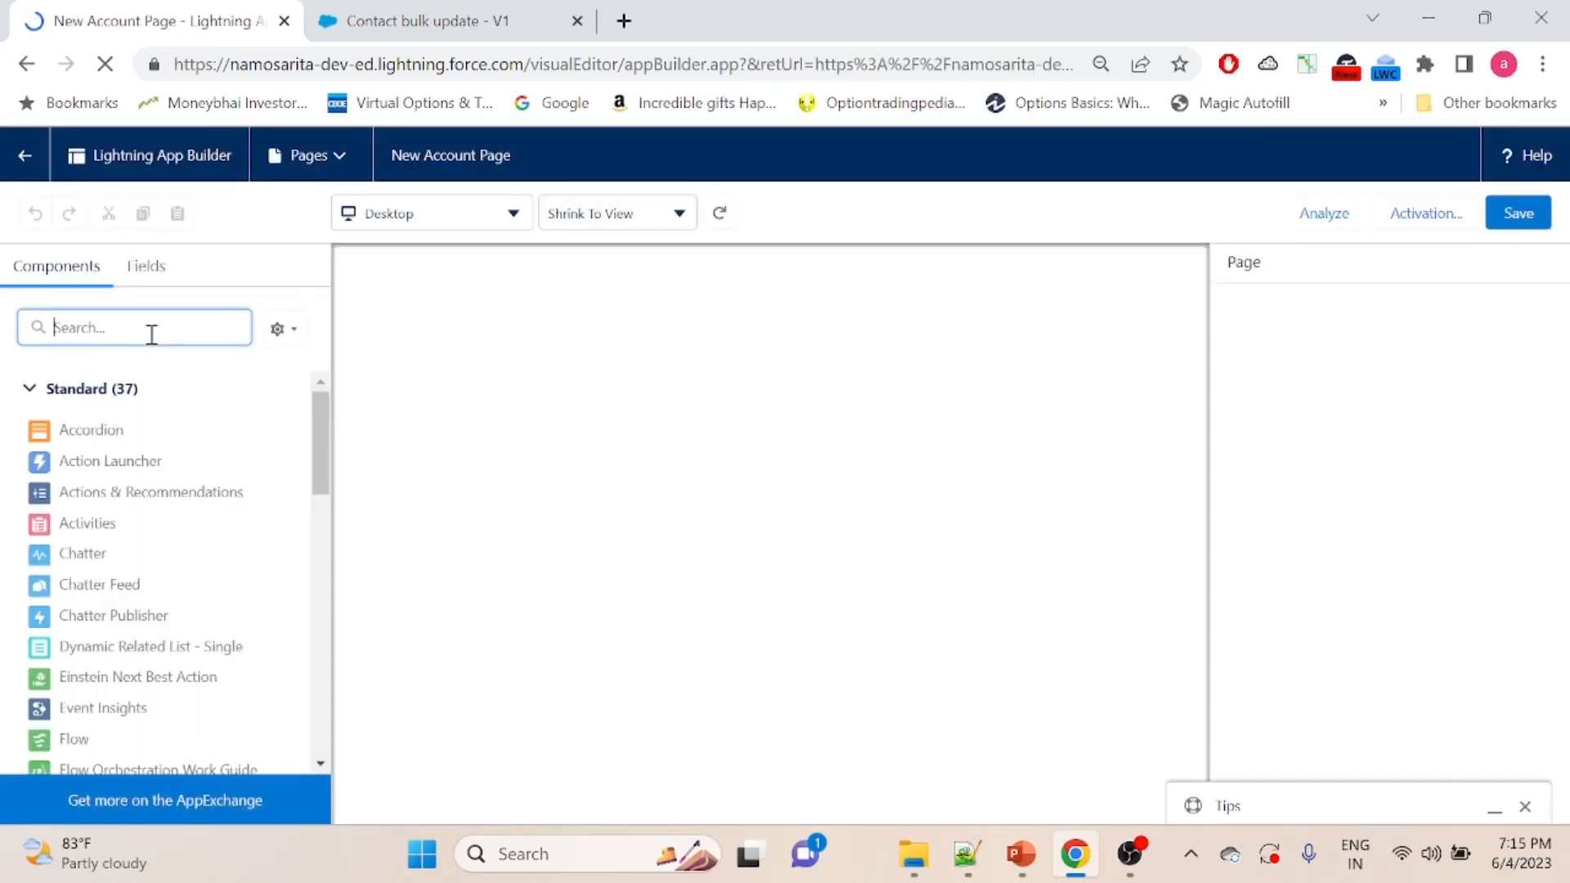
text(flow)
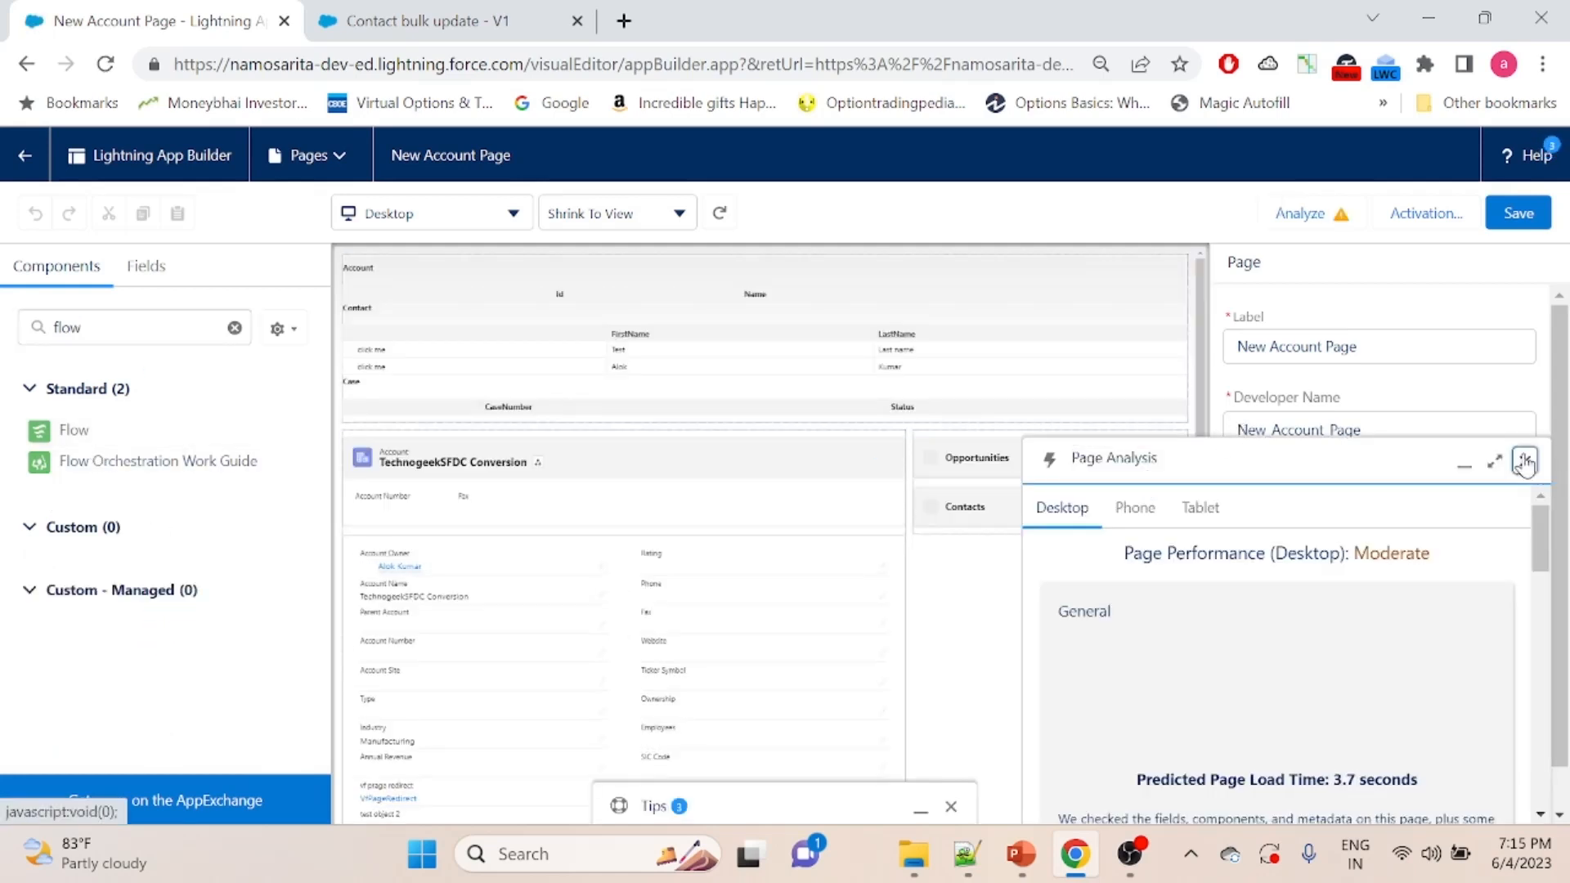
click(1525, 462)
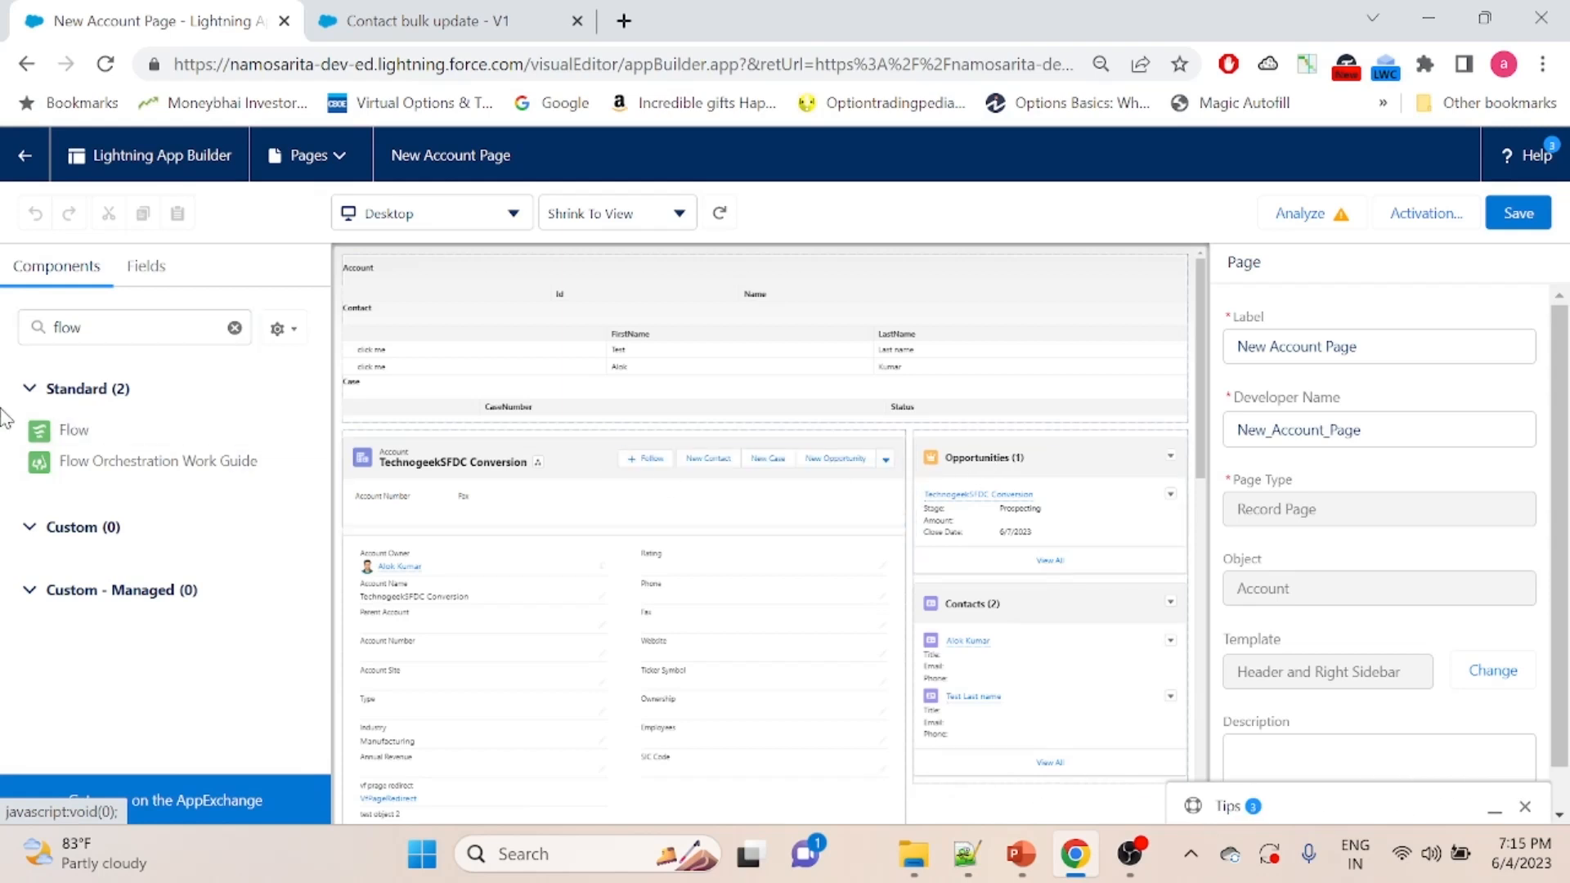
drag(102, 439, 1040, 448)
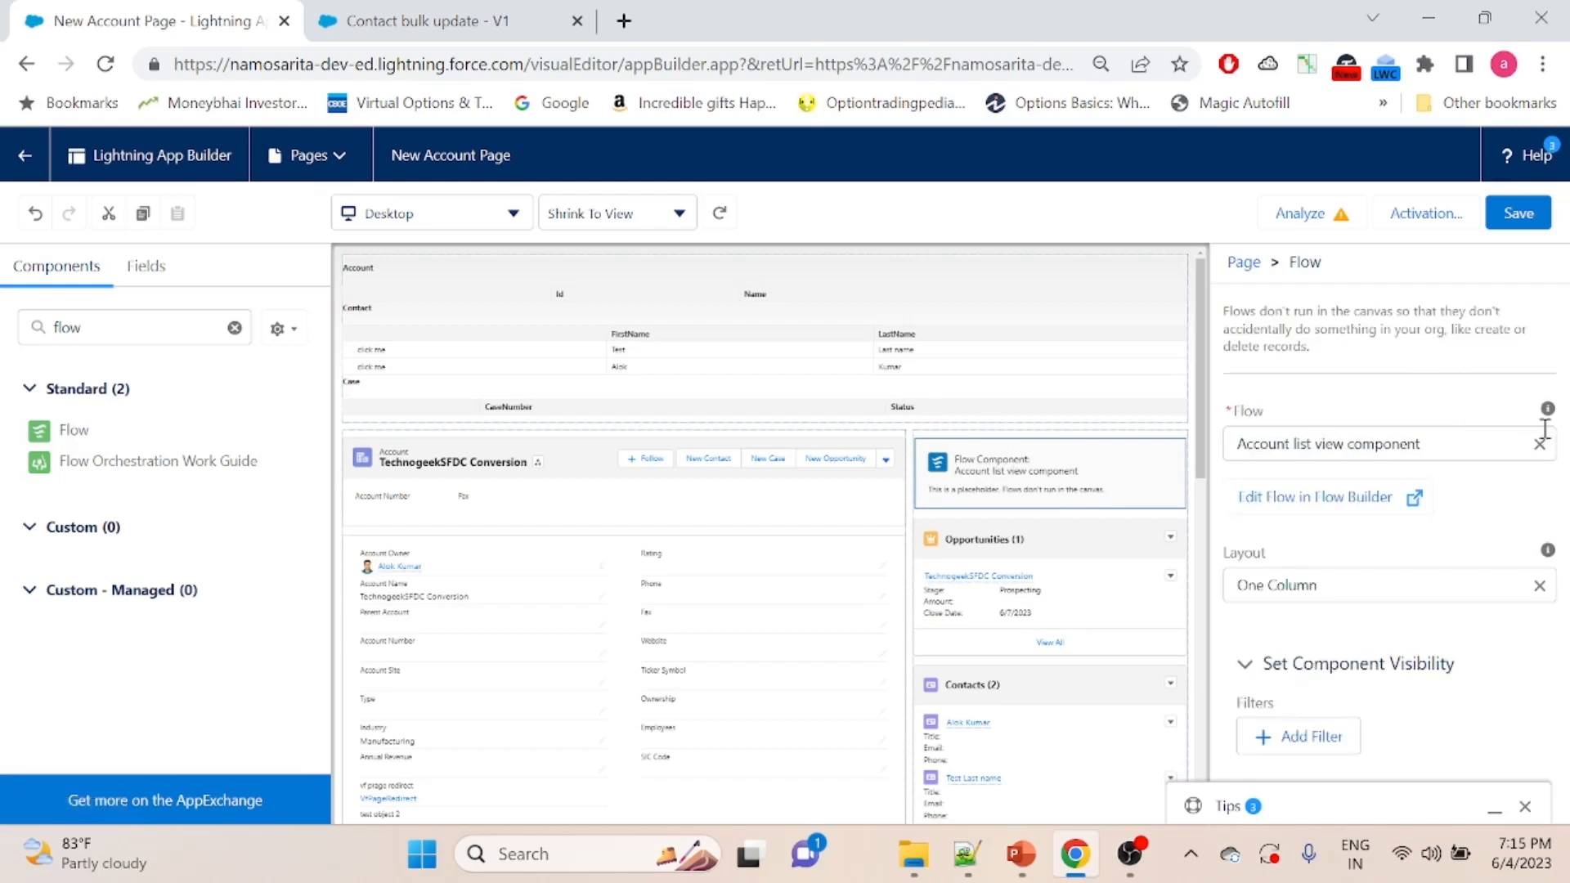
- Assign the Contact bulk update flow to the Flow component and pass the record ID into its recordId variable
click(1540, 443)
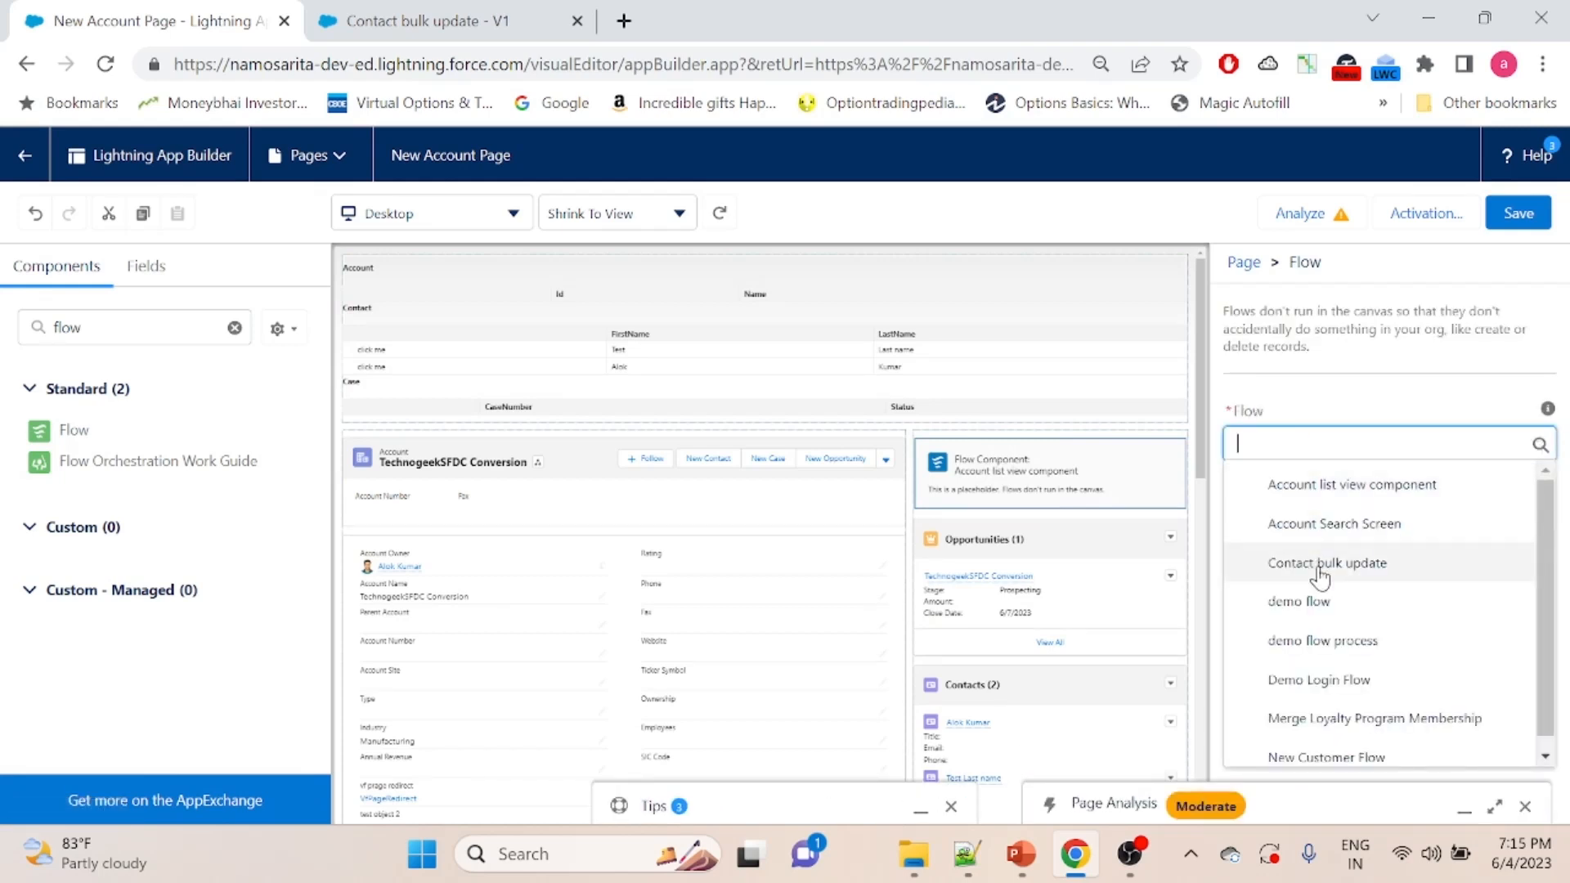
click(1319, 563)
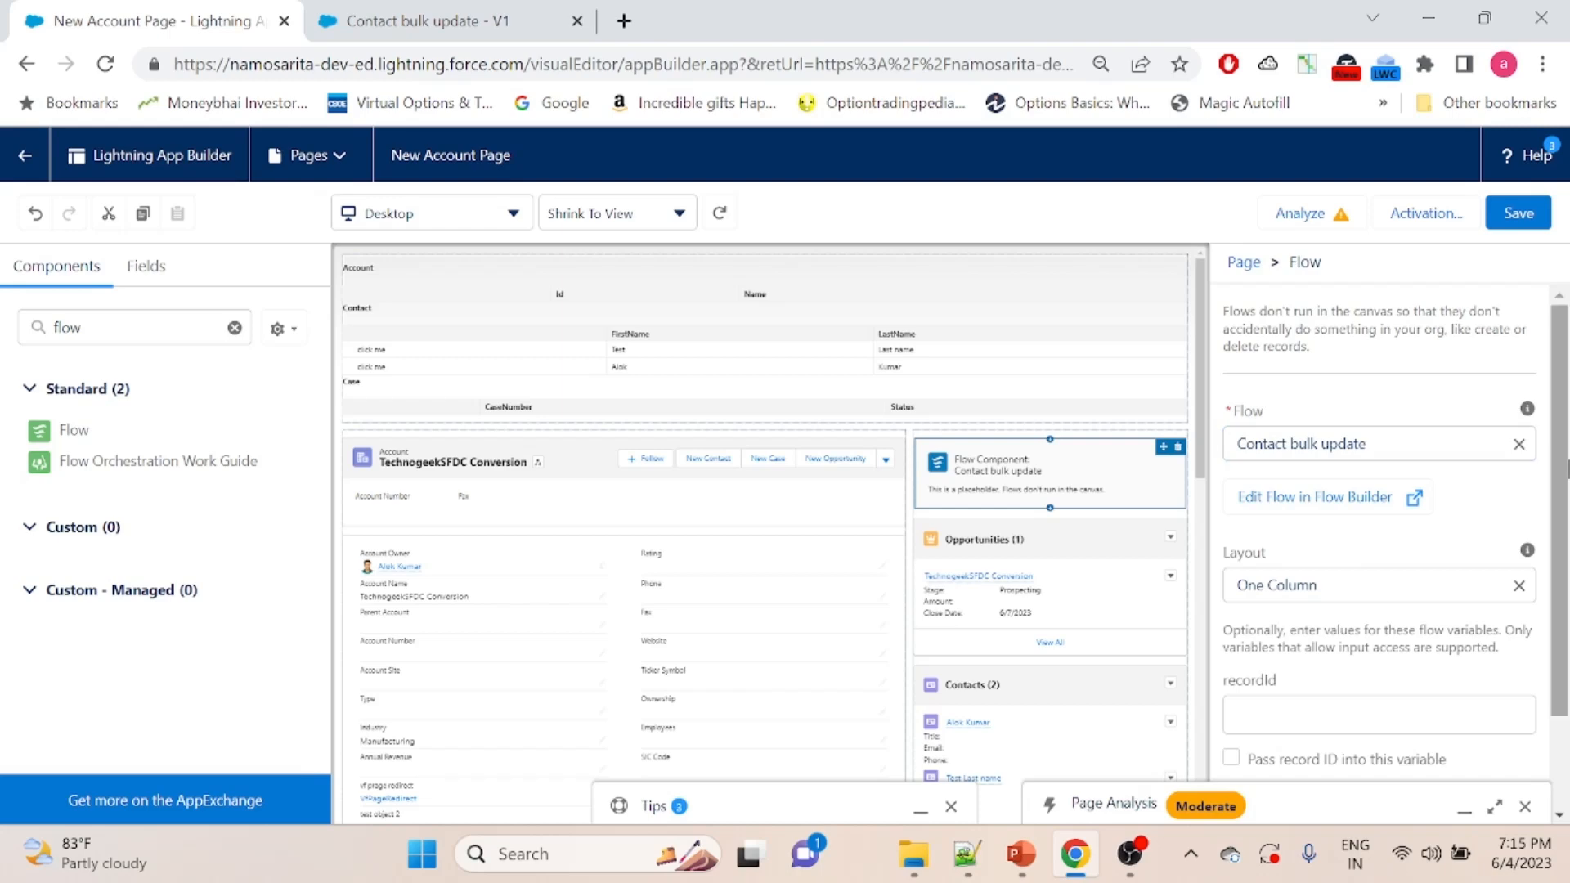
scroll(1562, 431, down, 2)
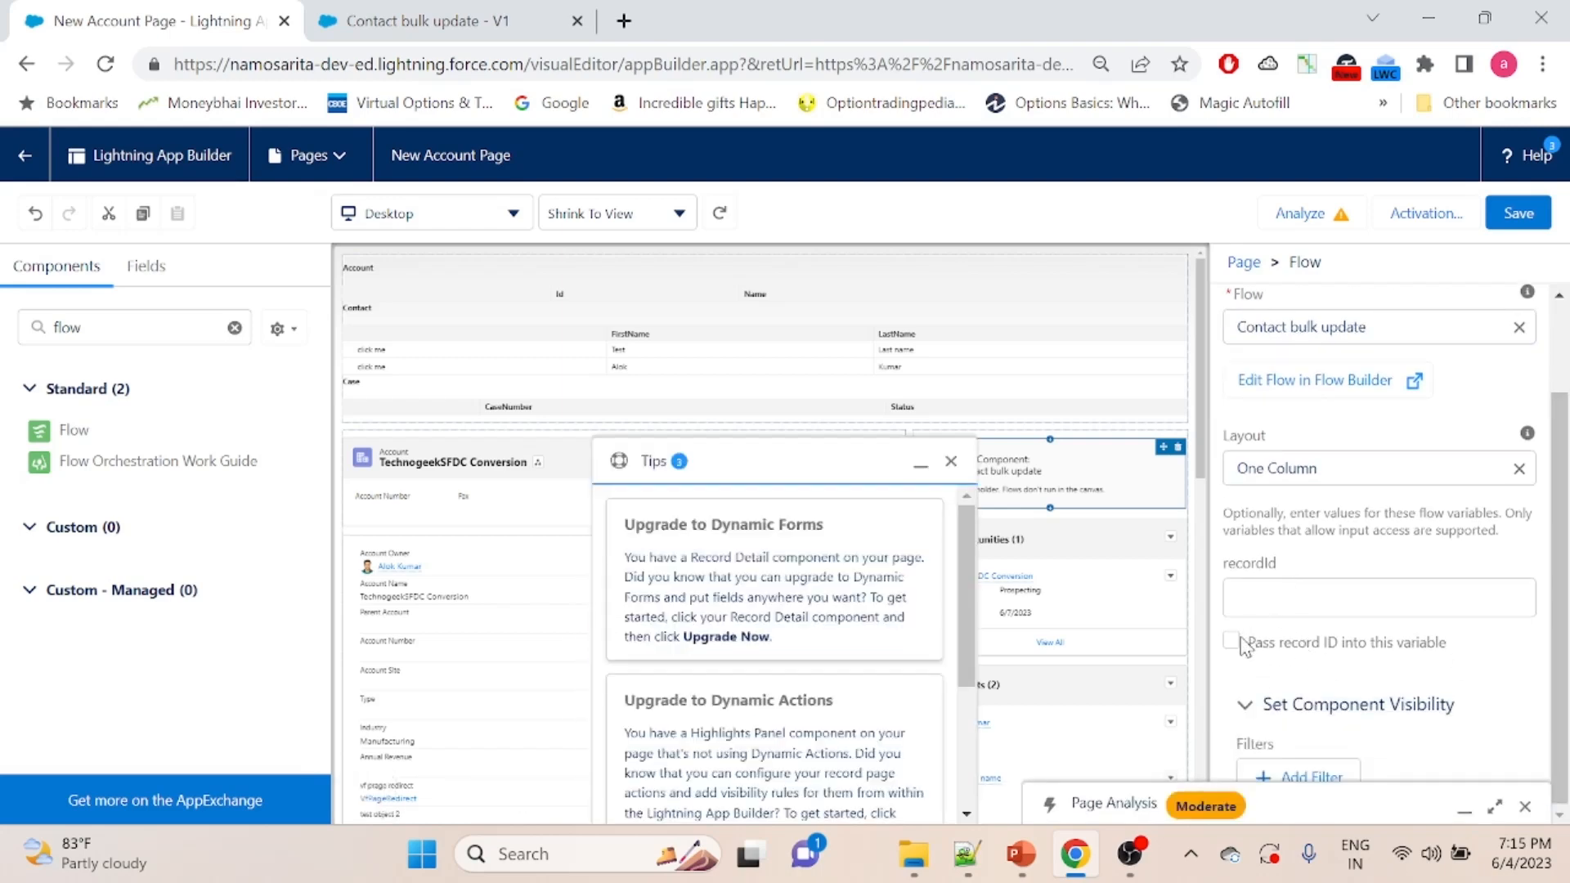
click(950, 460)
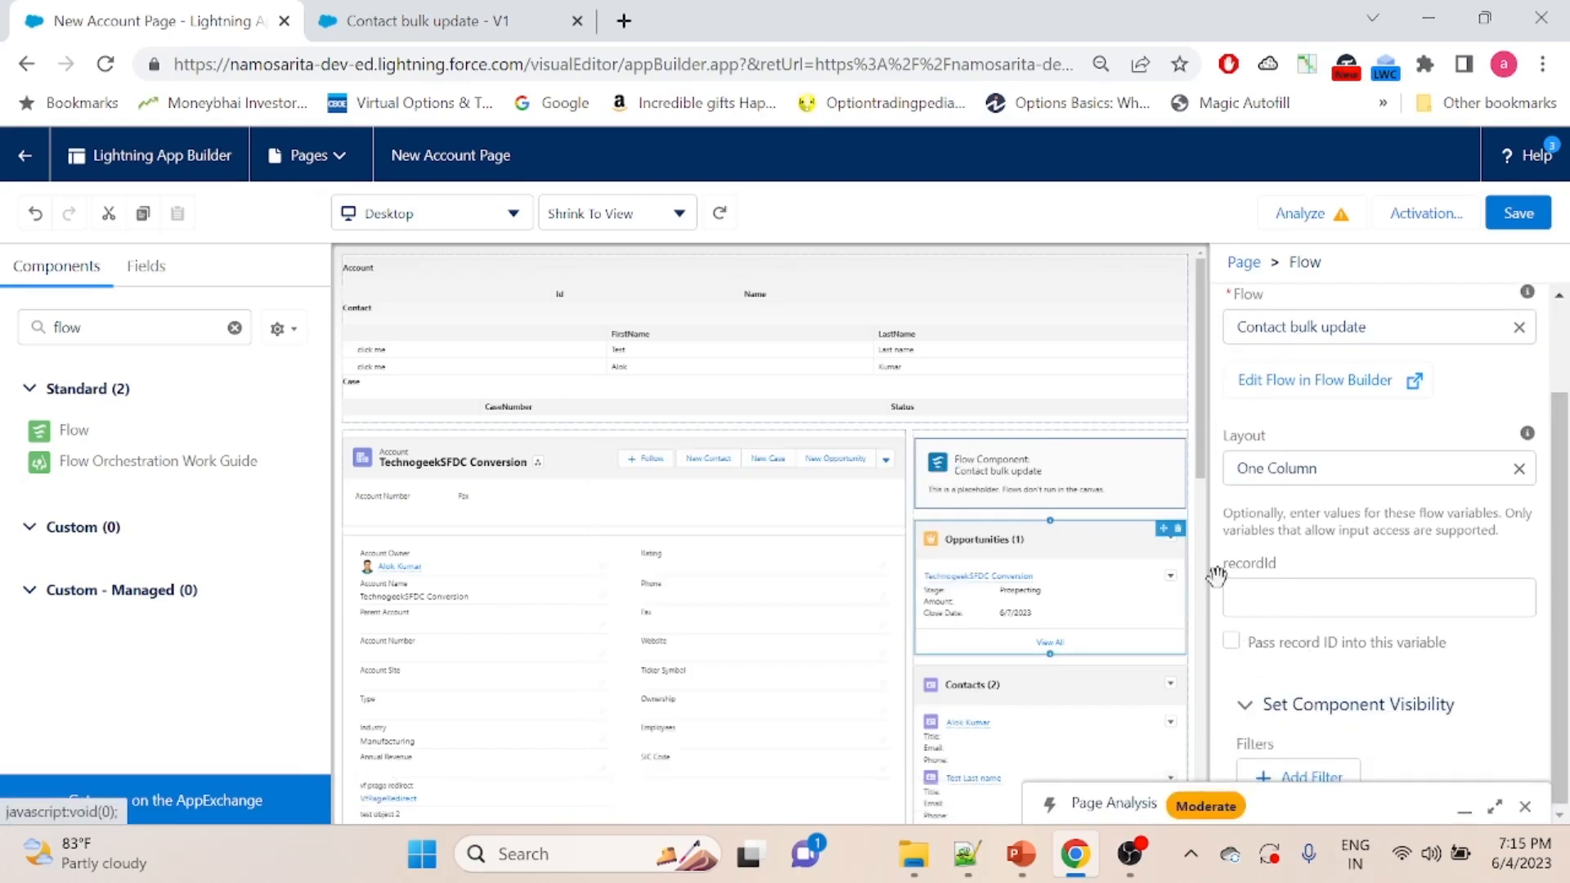
click(1231, 642)
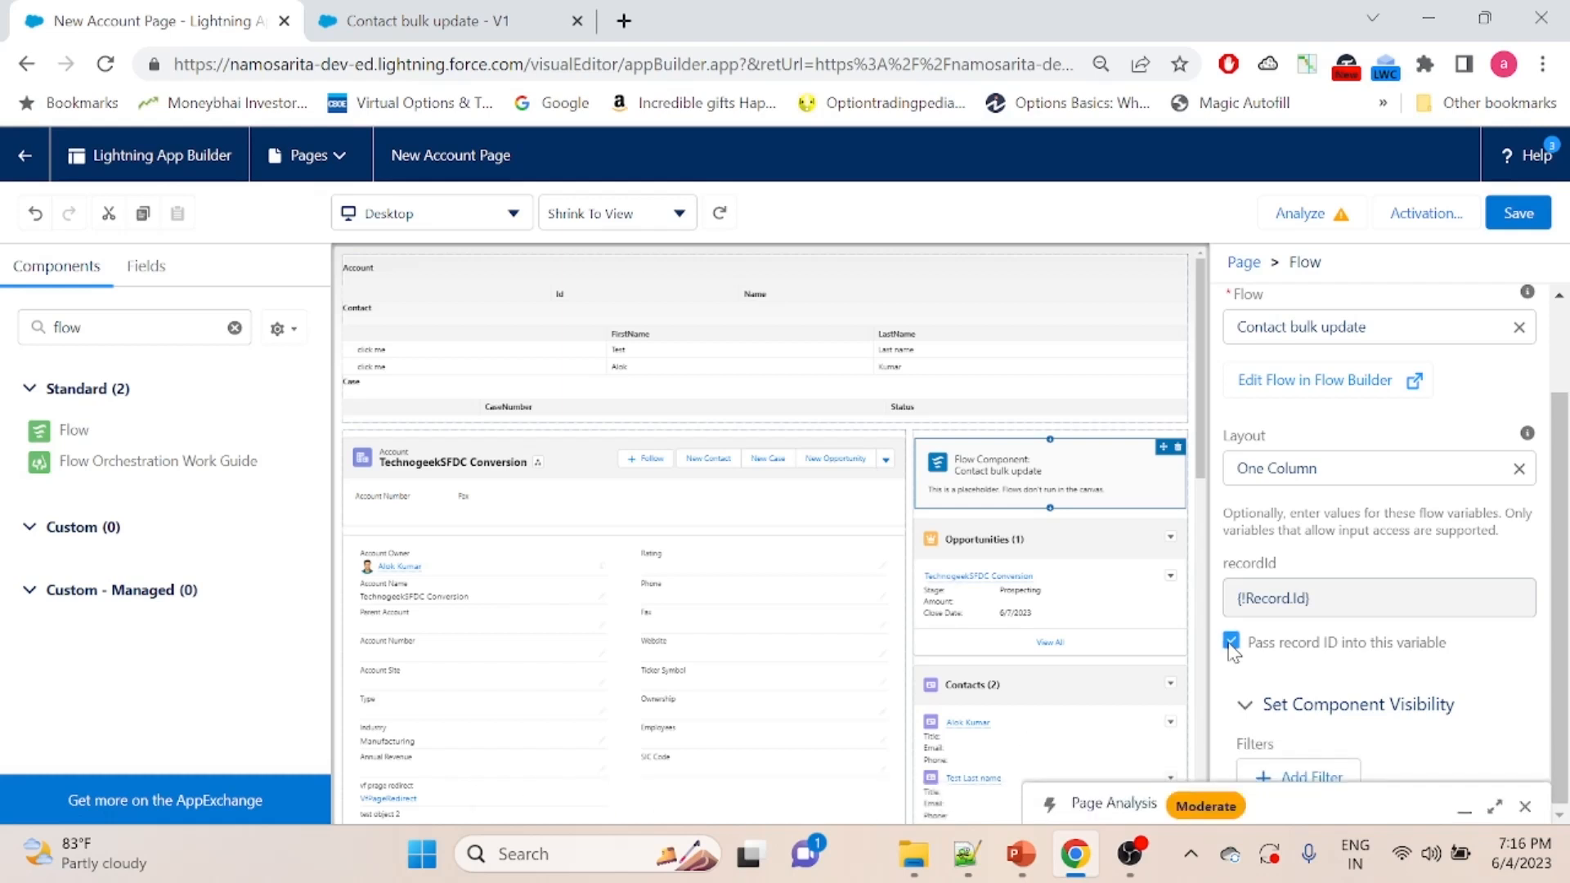
click(1525, 806)
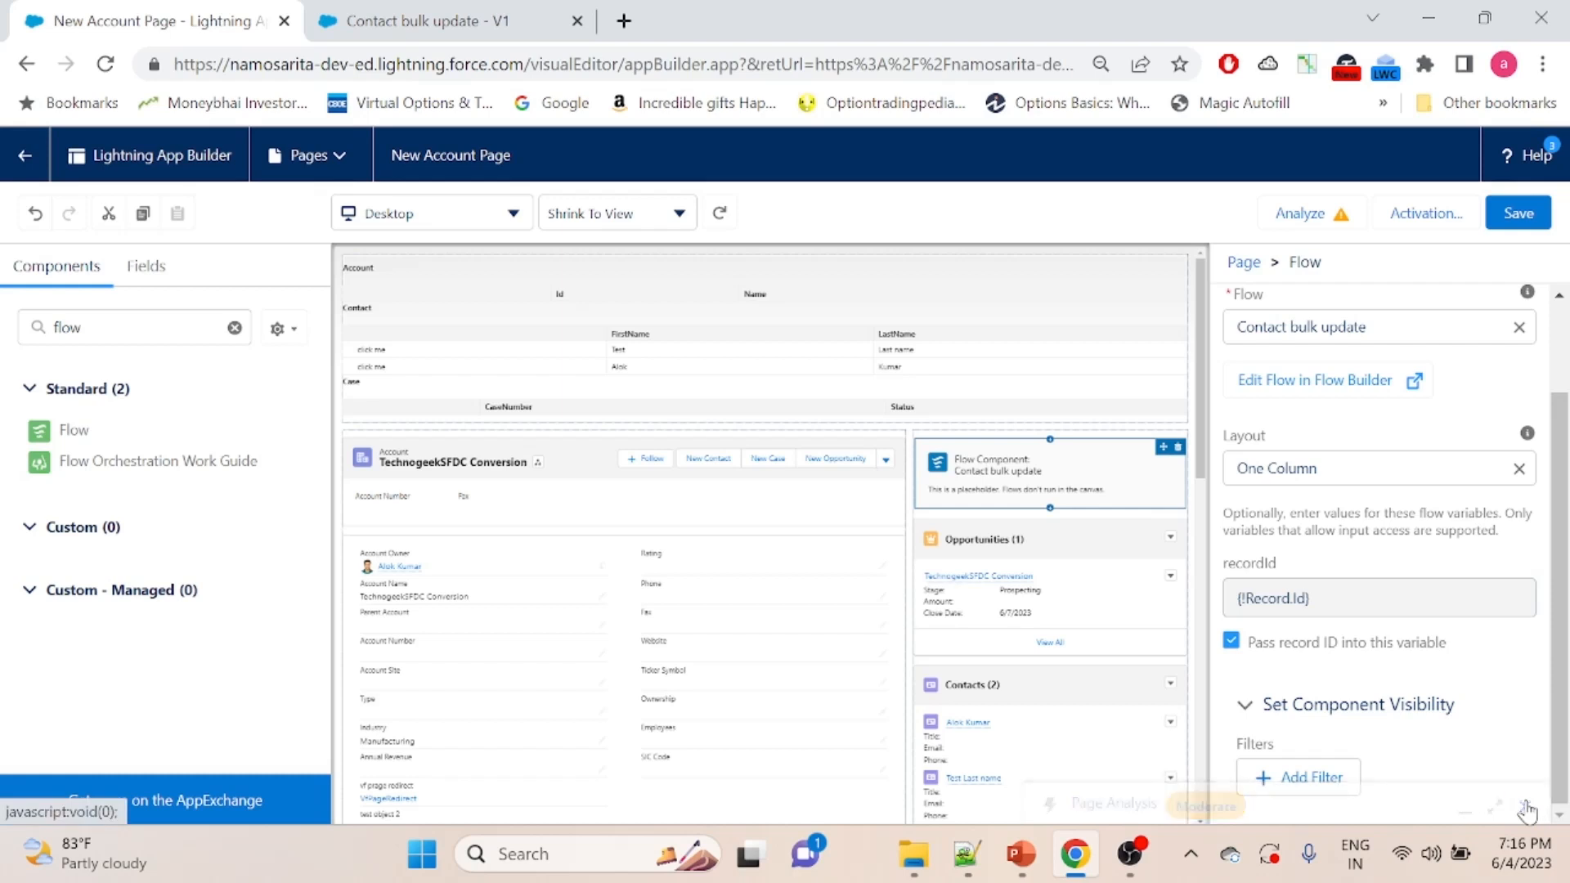
- Save the New Account Page layout and return to the account record
scroll(1562, 662, up, 2)
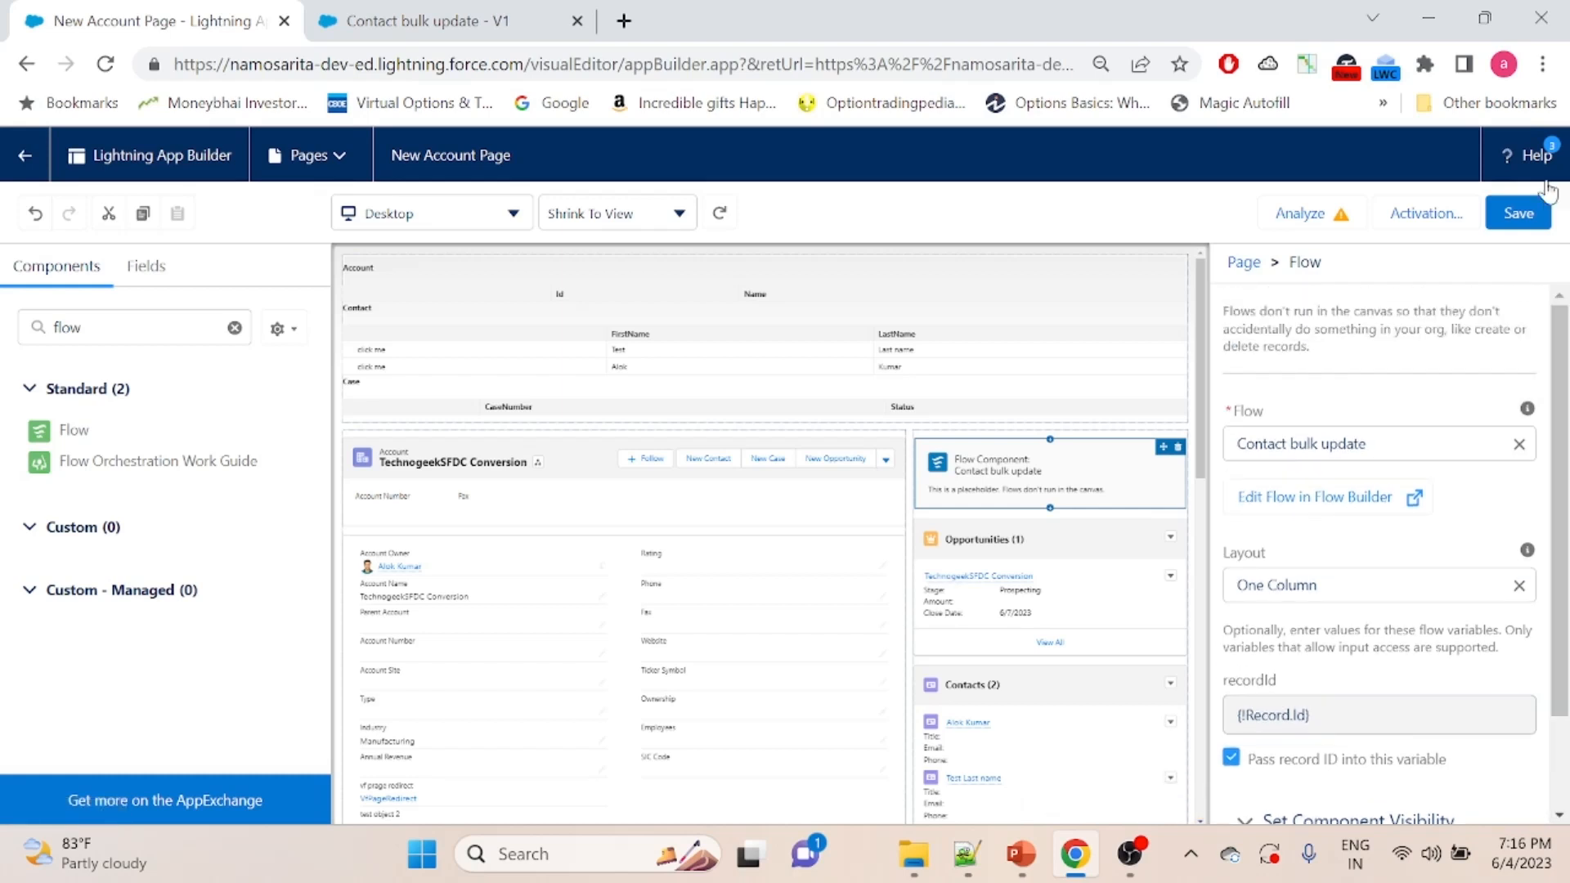
click(1519, 225)
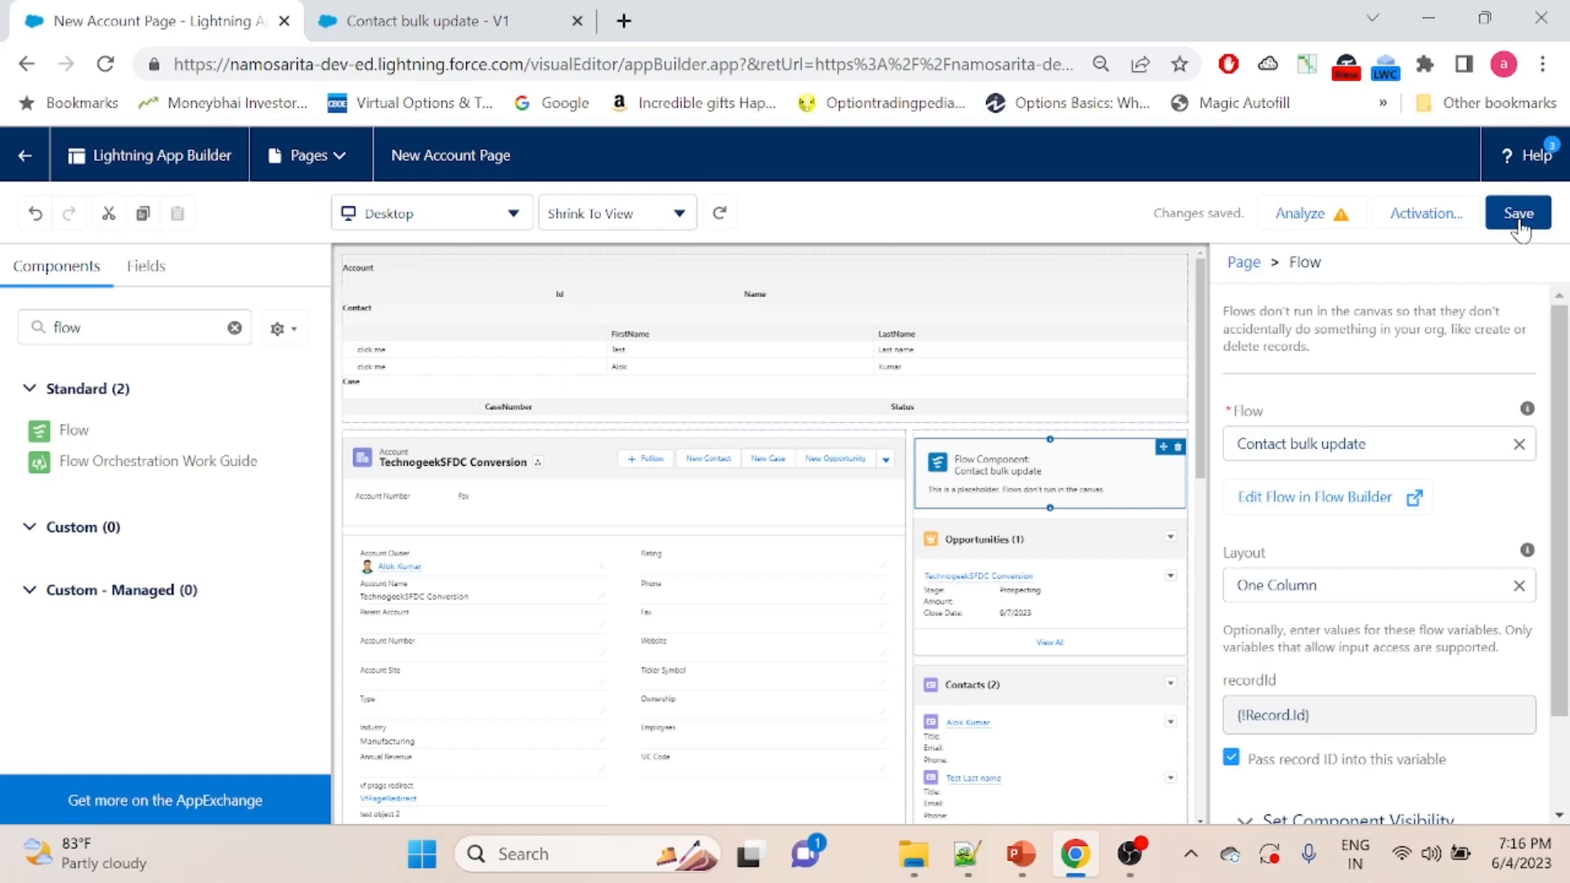
click(1519, 228)
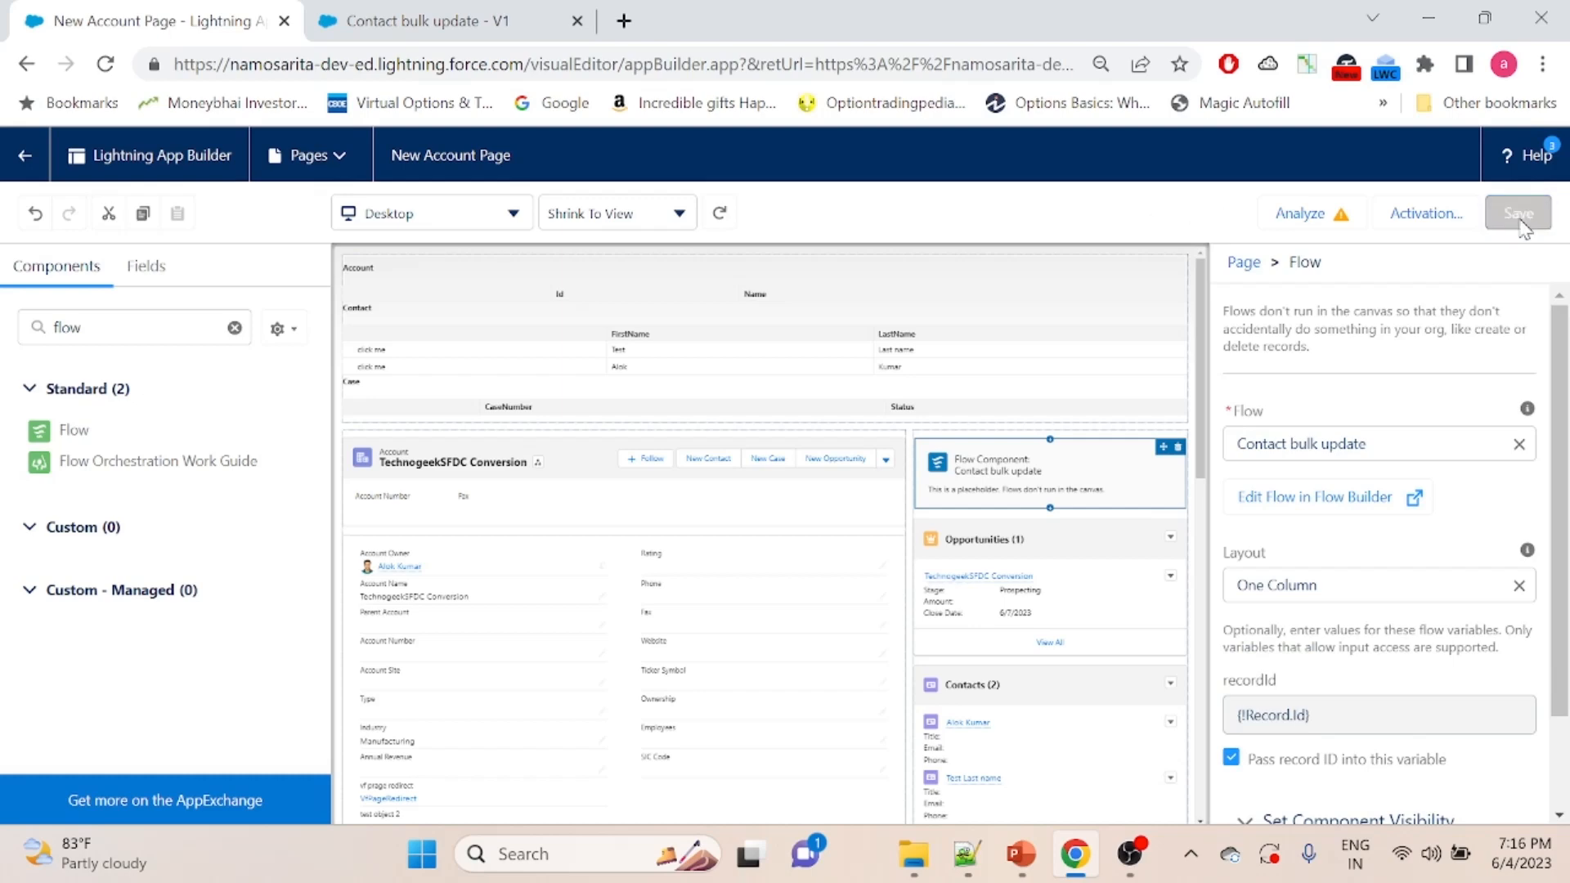
click(22, 169)
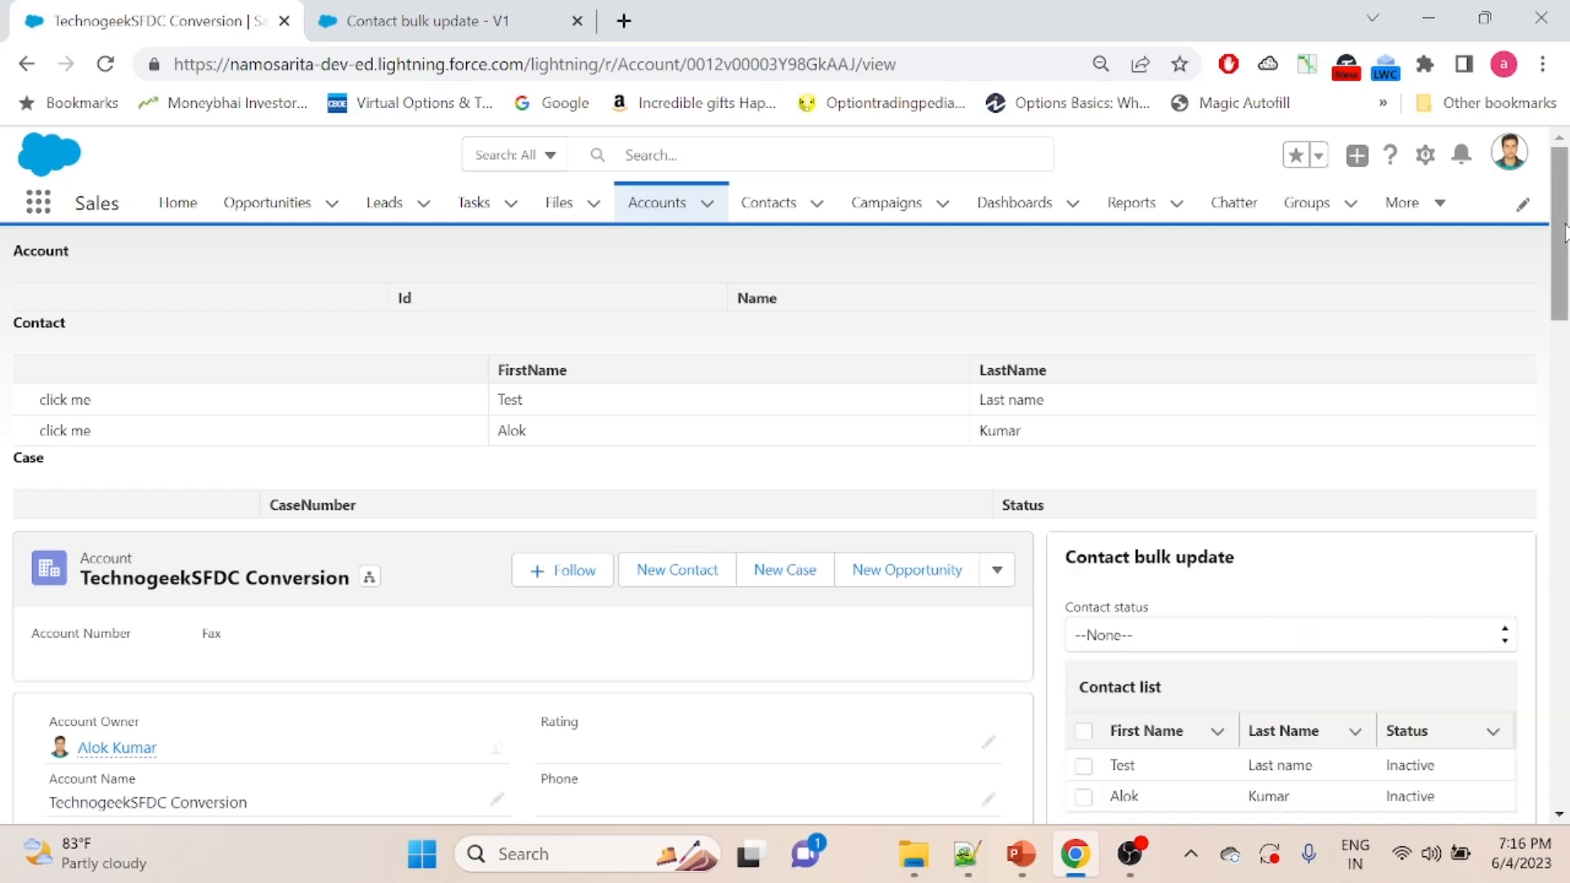
- Run Contact bulk update on the account page with status Active for both listed contacts, and check the contact list
scroll(1564, 235, down, 3)
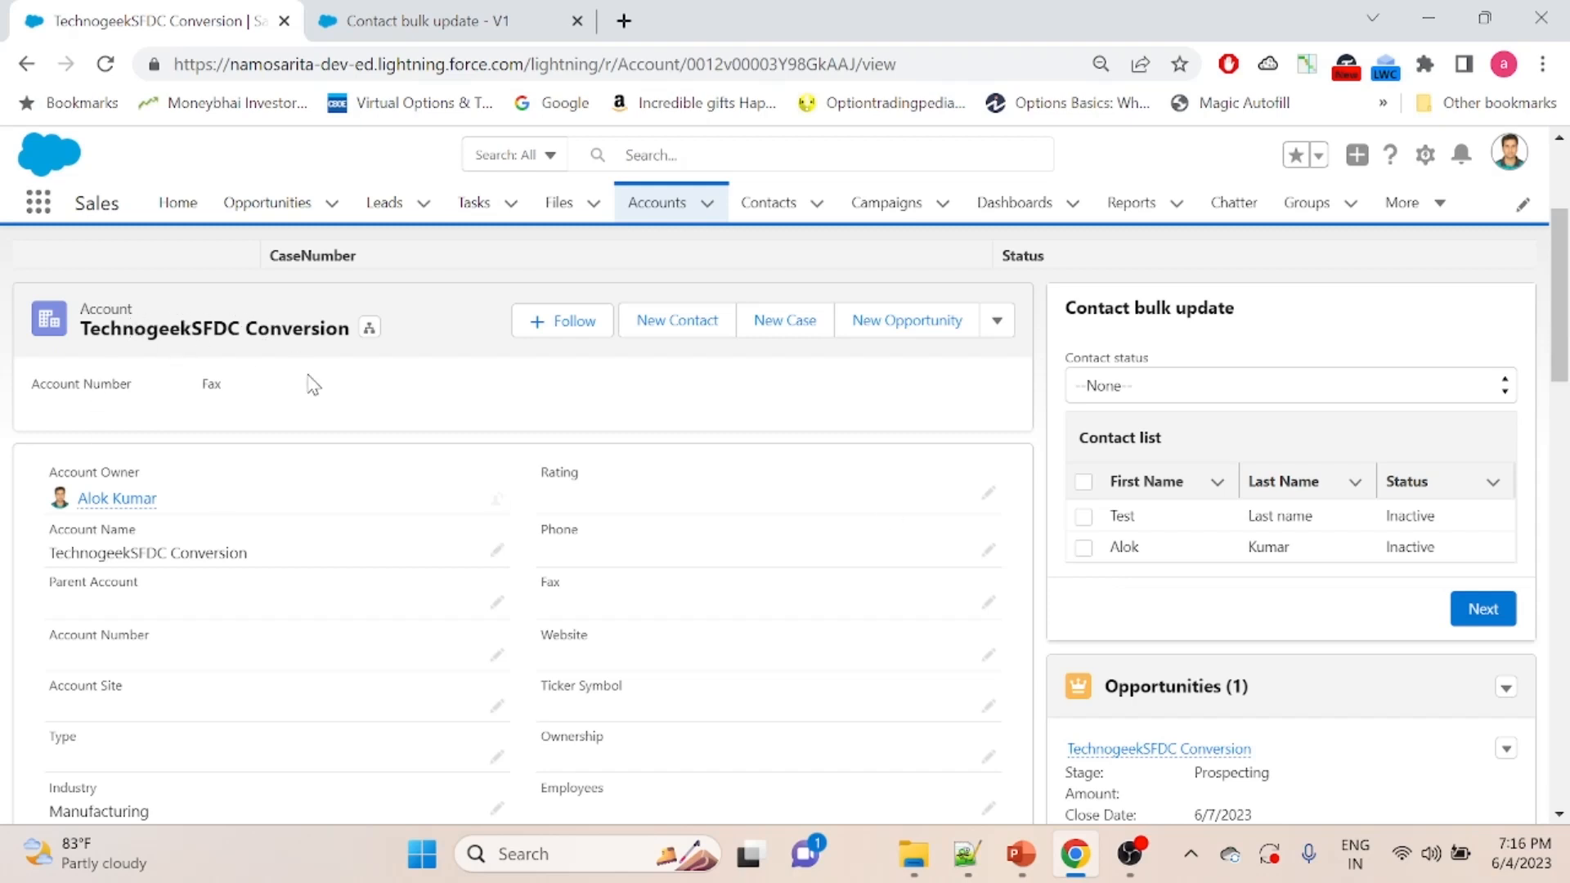
click(1147, 394)
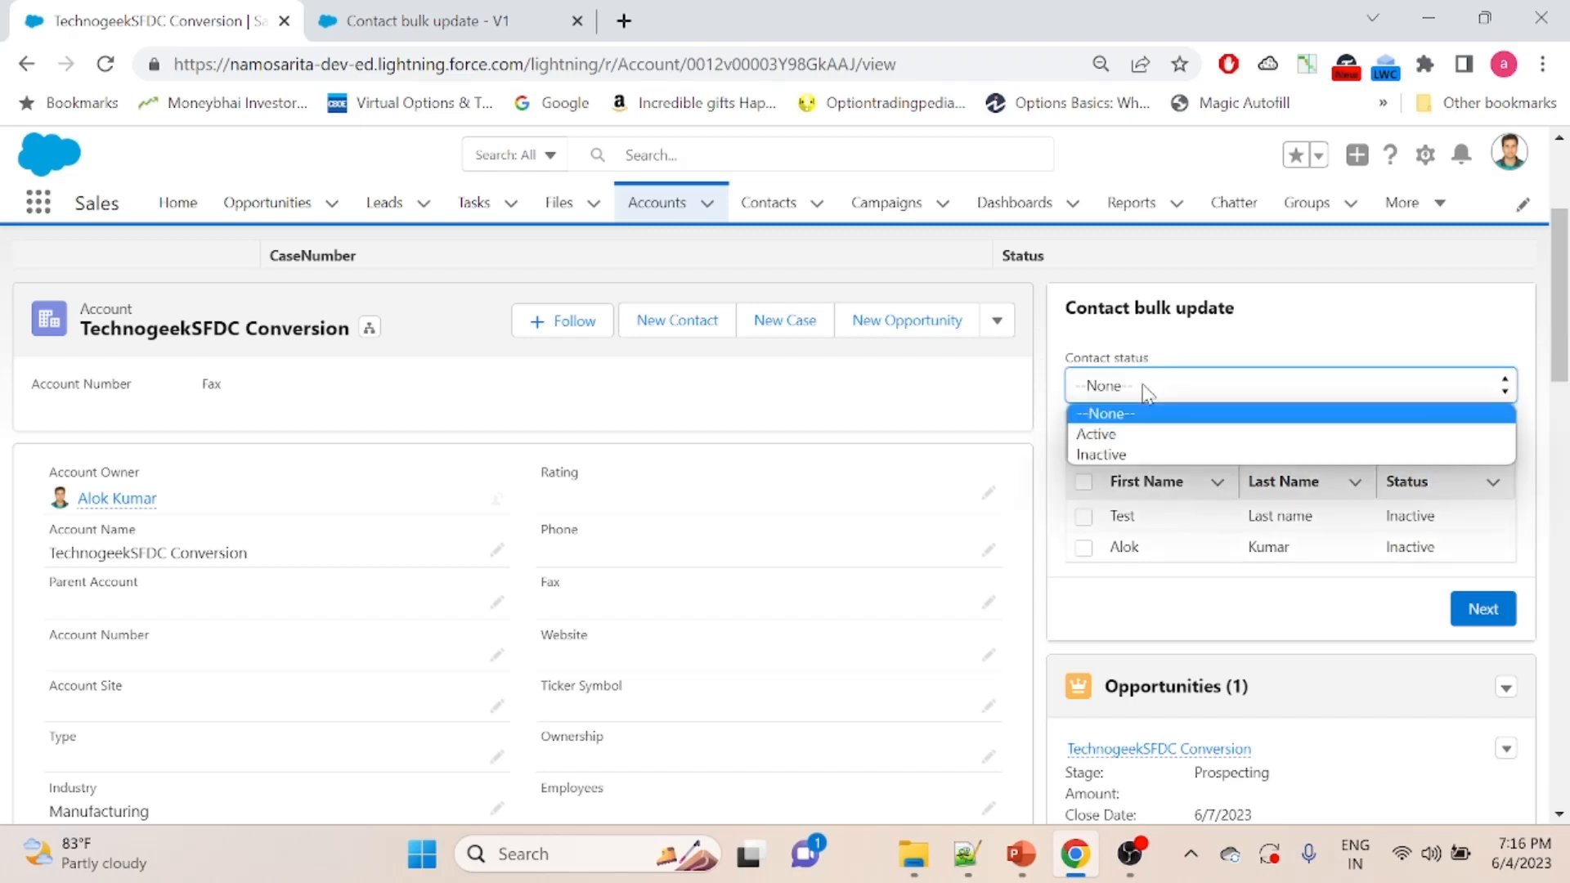
click(1131, 434)
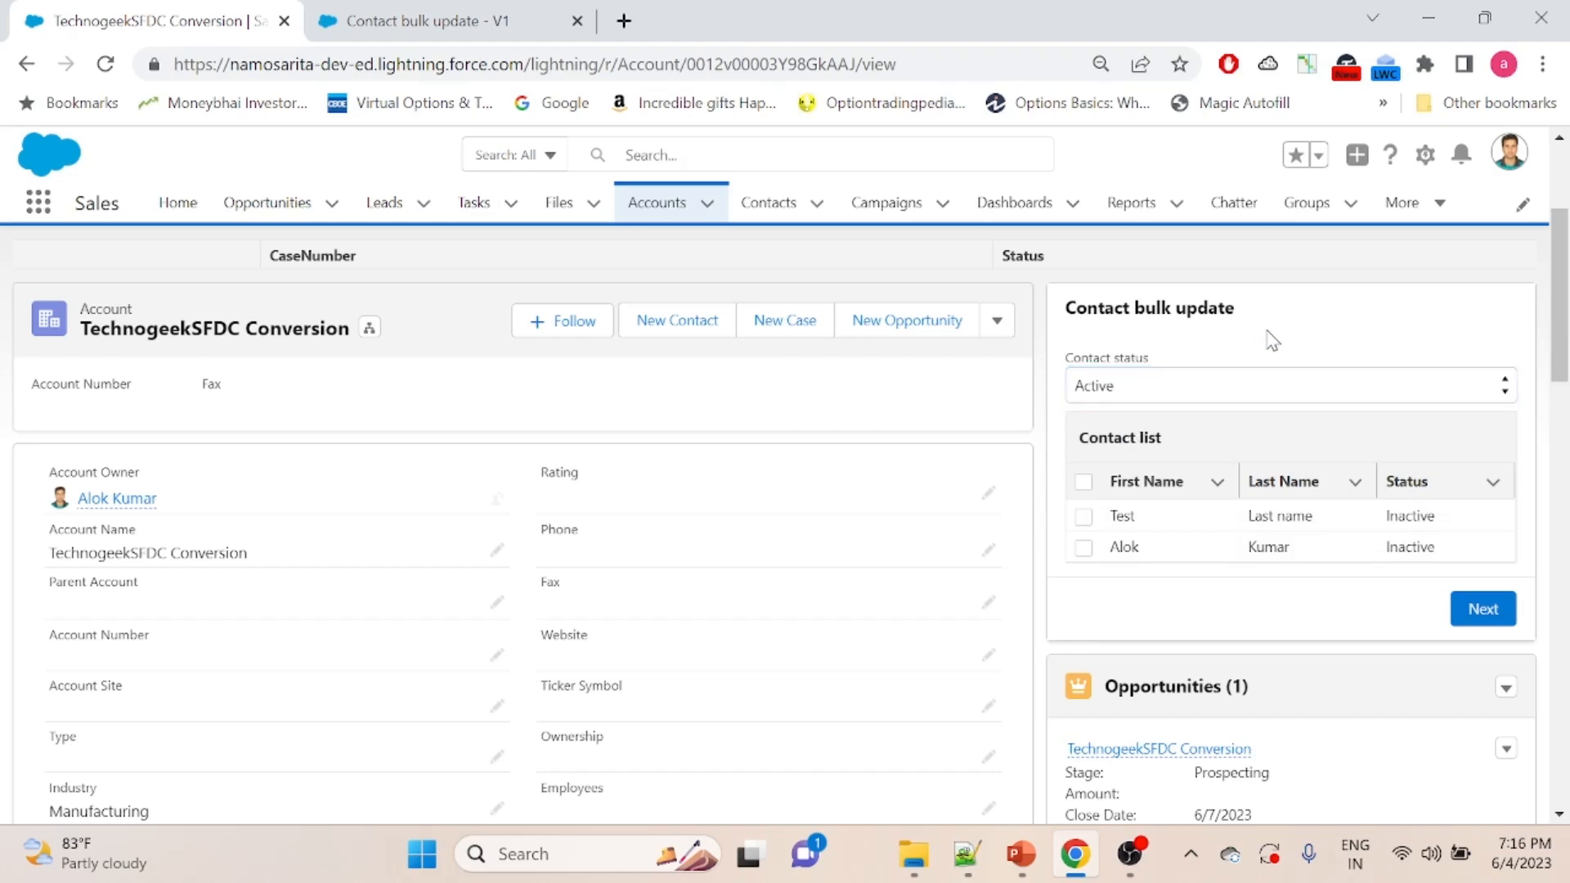
click(1083, 516)
click(1084, 547)
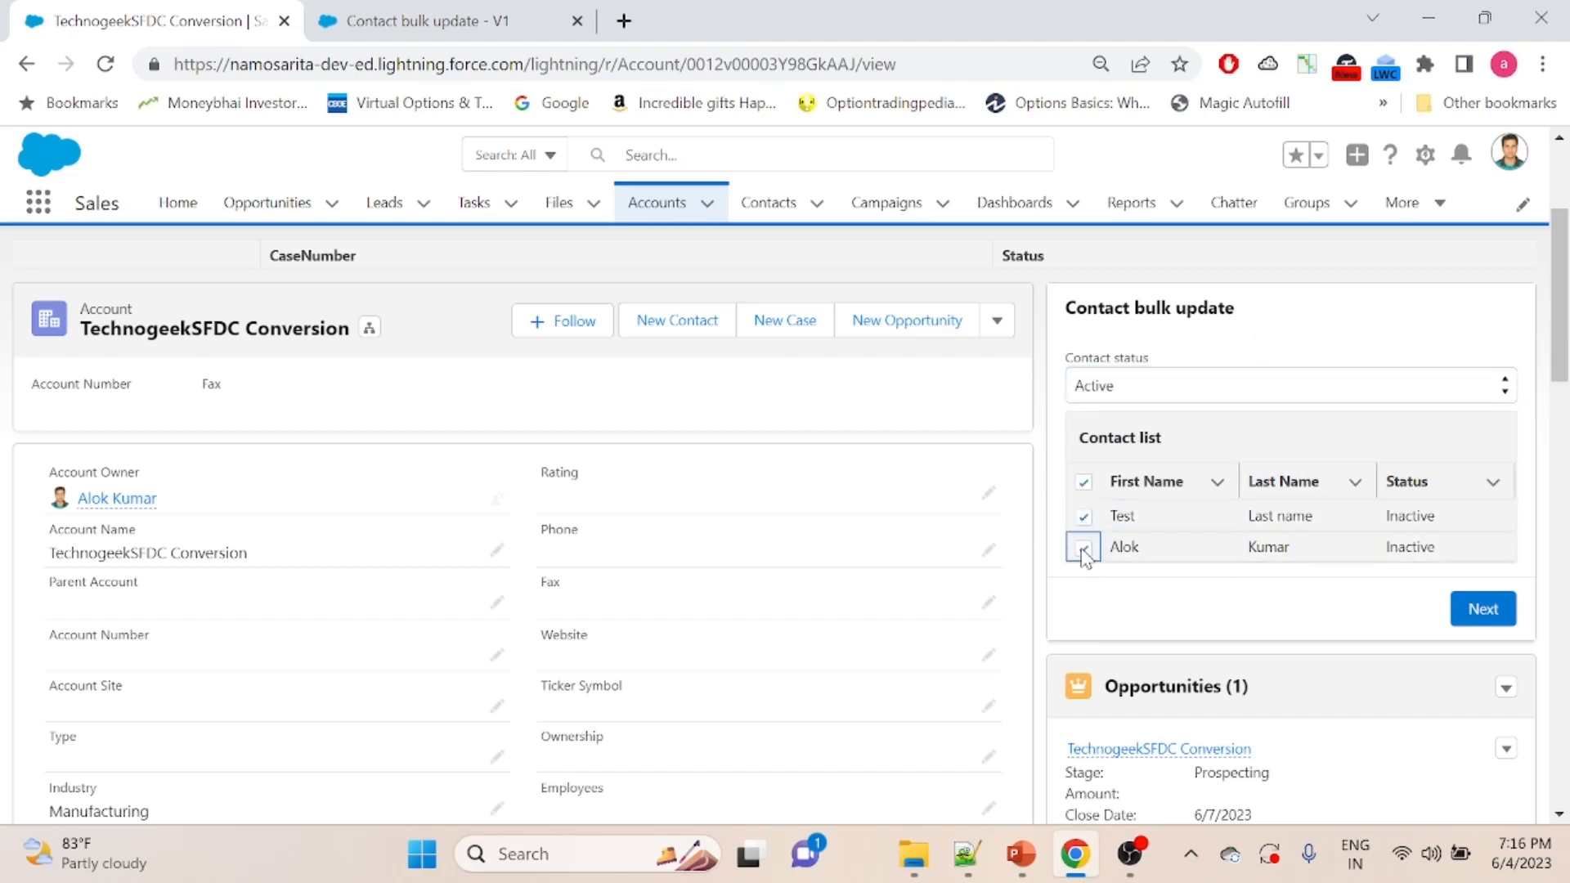
click(1473, 621)
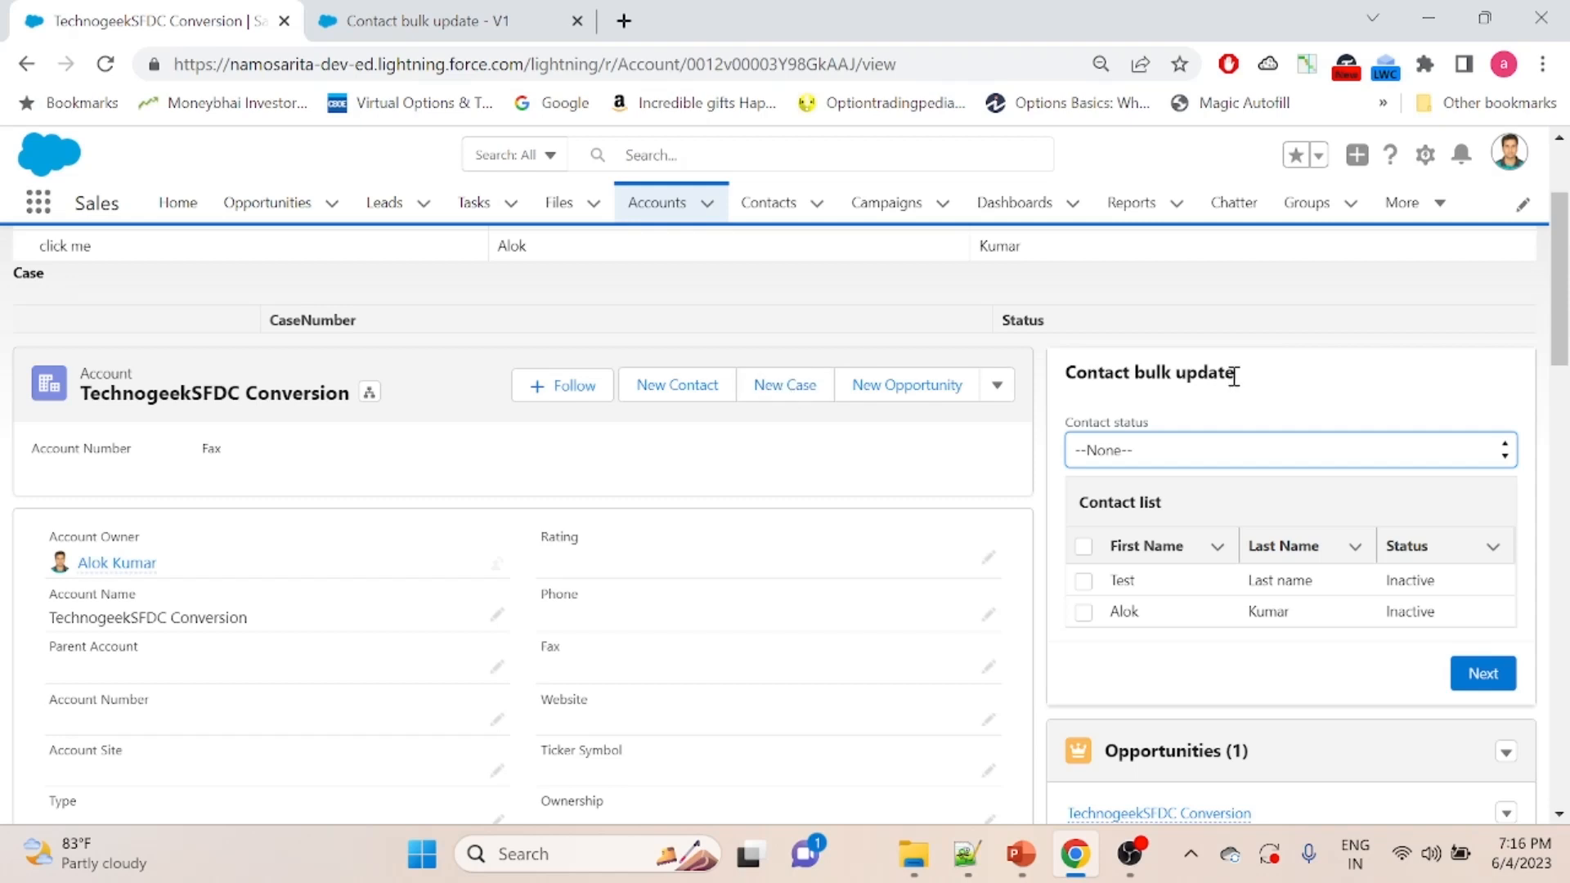
scroll(1564, 278, down, 1)
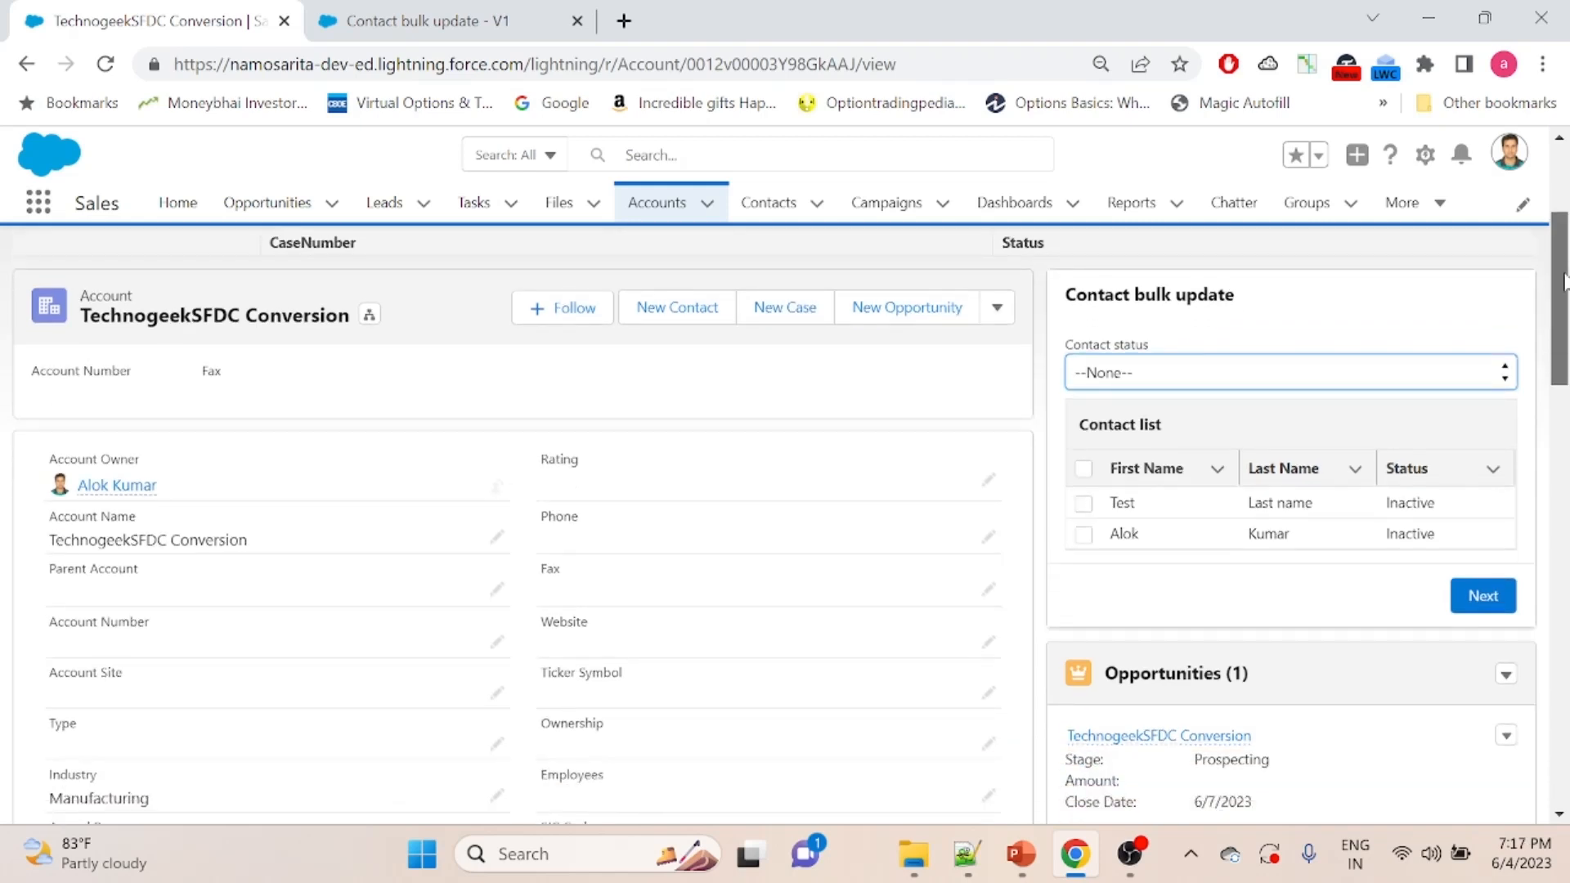
scroll(1563, 278, up, 2)
click(563, 66)
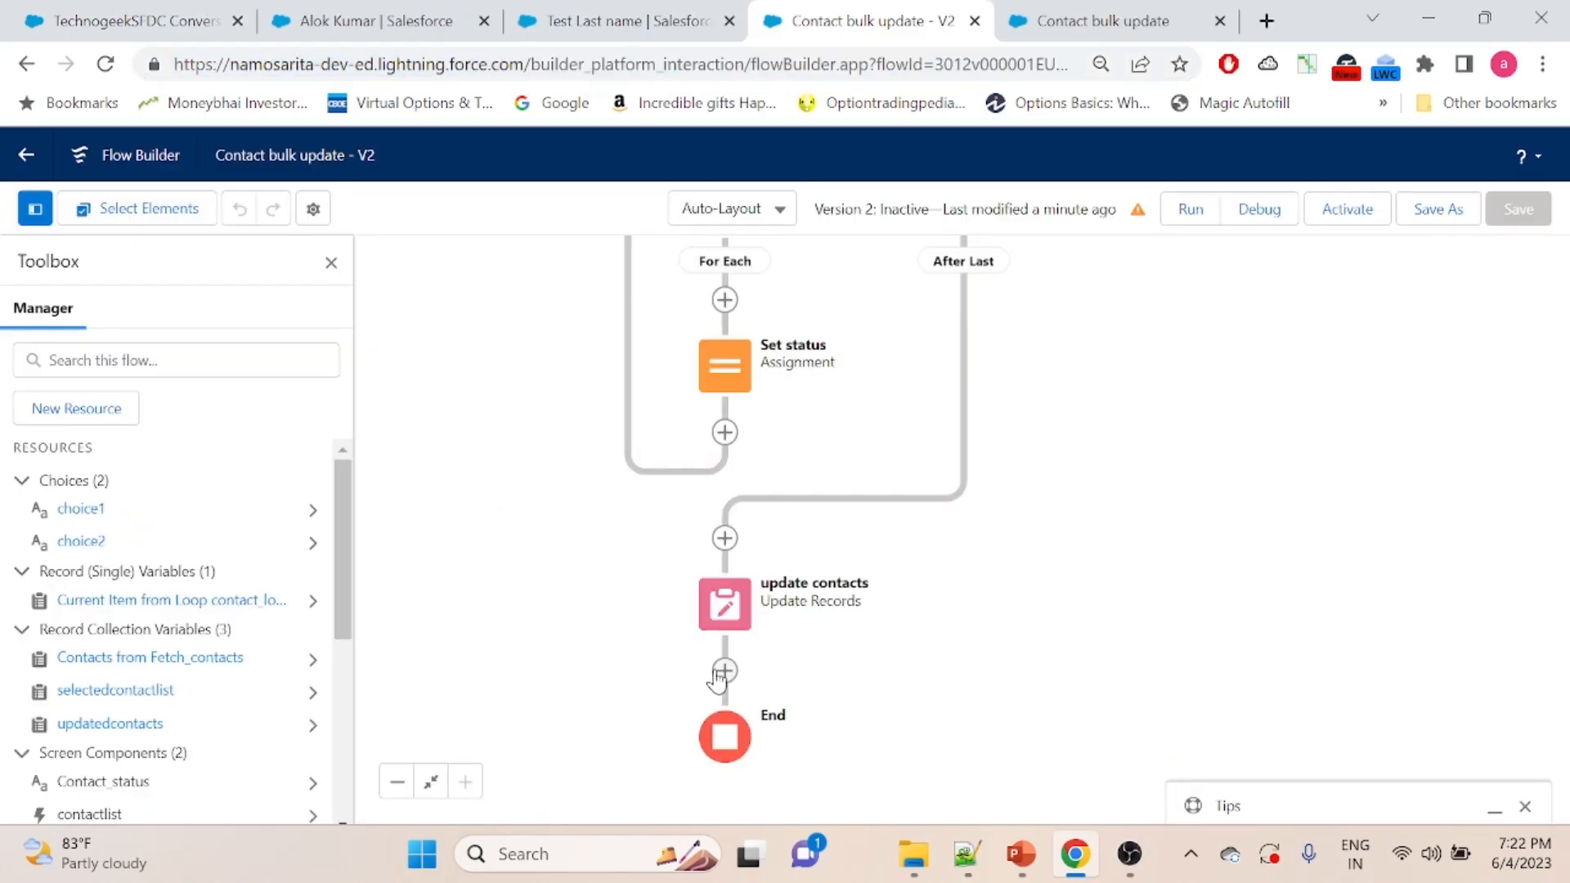
- Review the Set status assignment's variable values and the record collection used by the update contacts element
drag(1158, 422, 1134, 646)
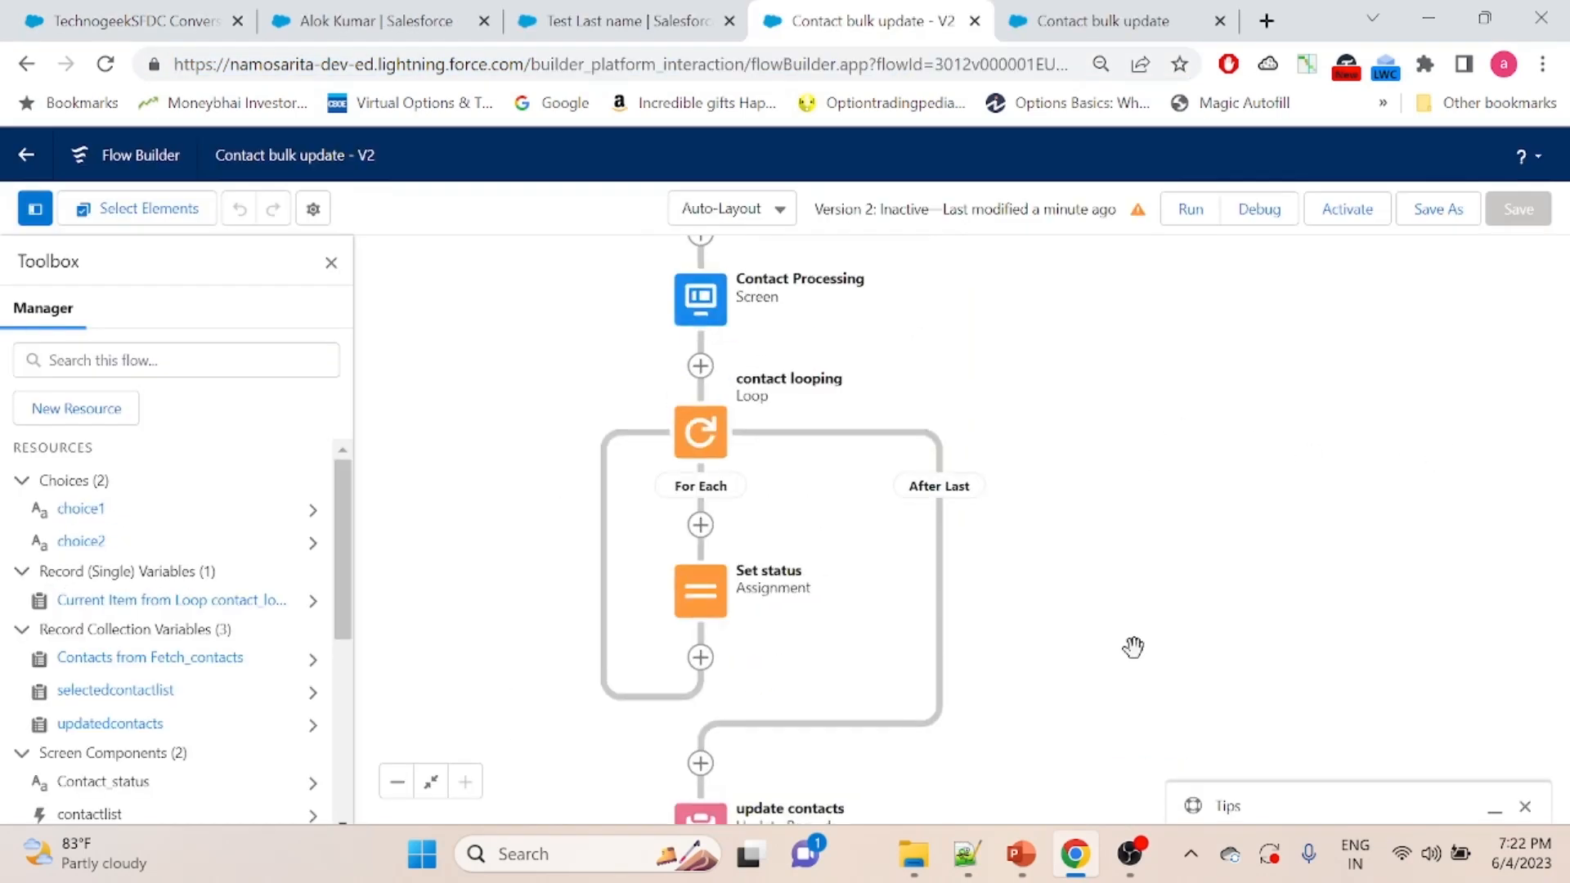
drag(1121, 592, 1165, 441)
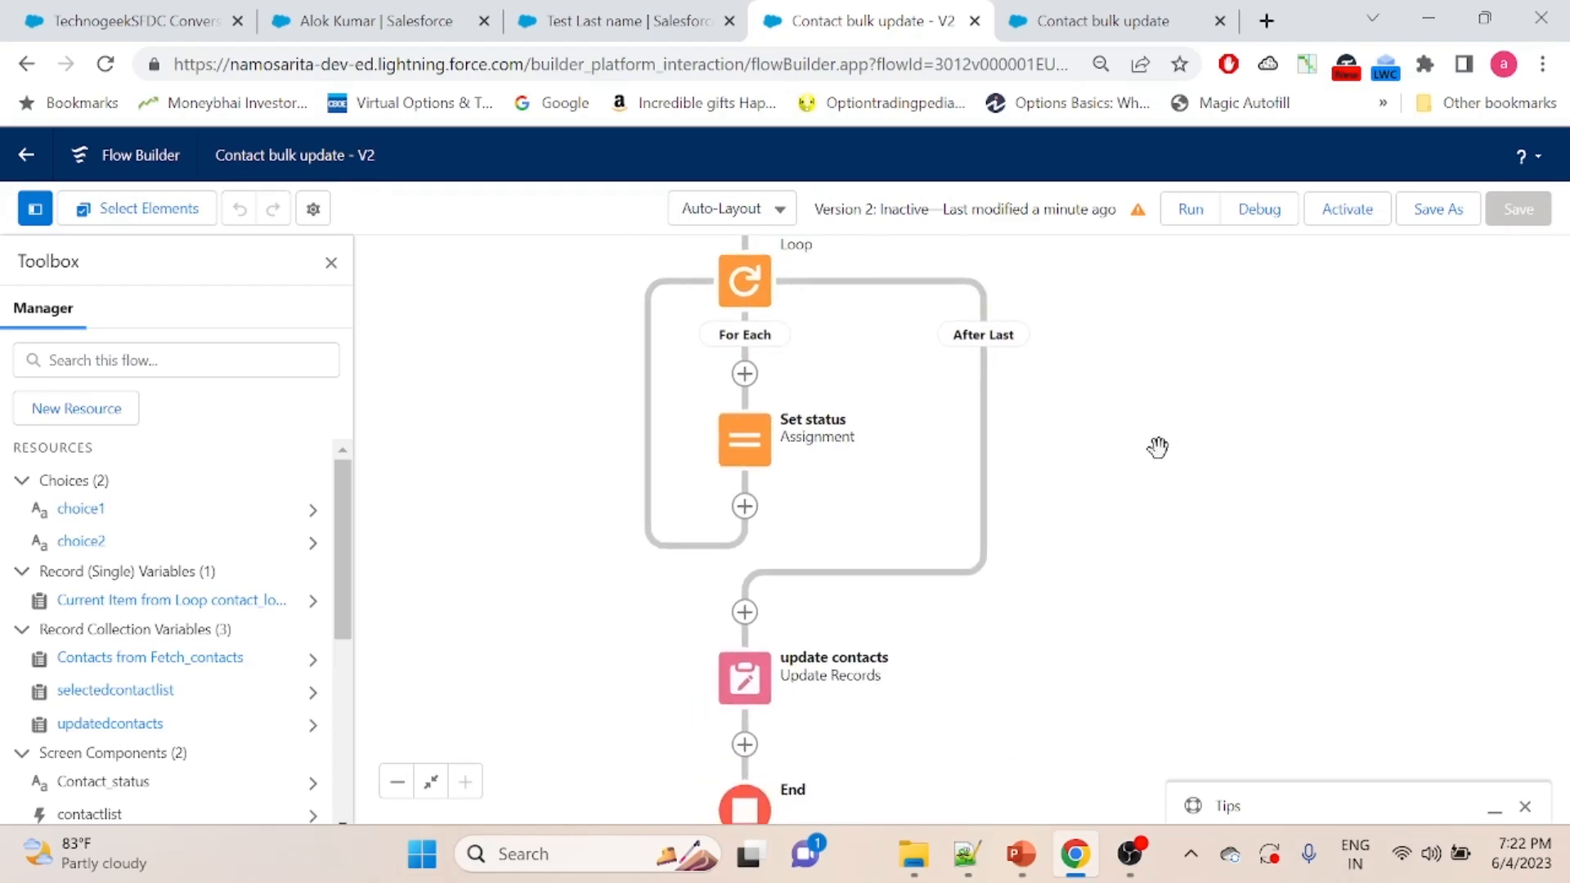
double_click(745, 450)
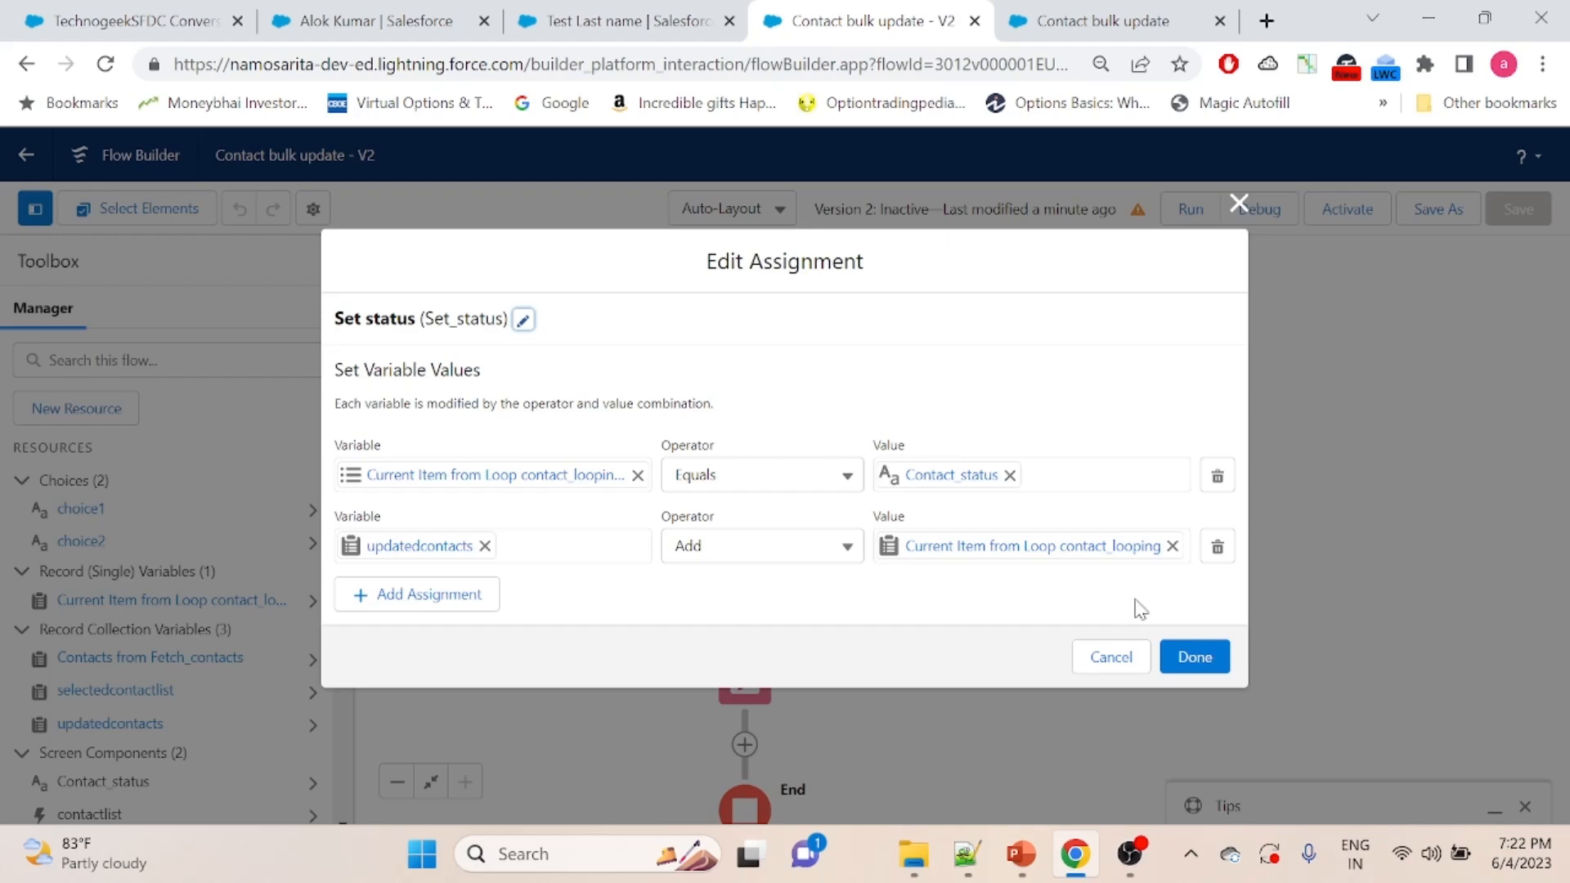
click(1201, 659)
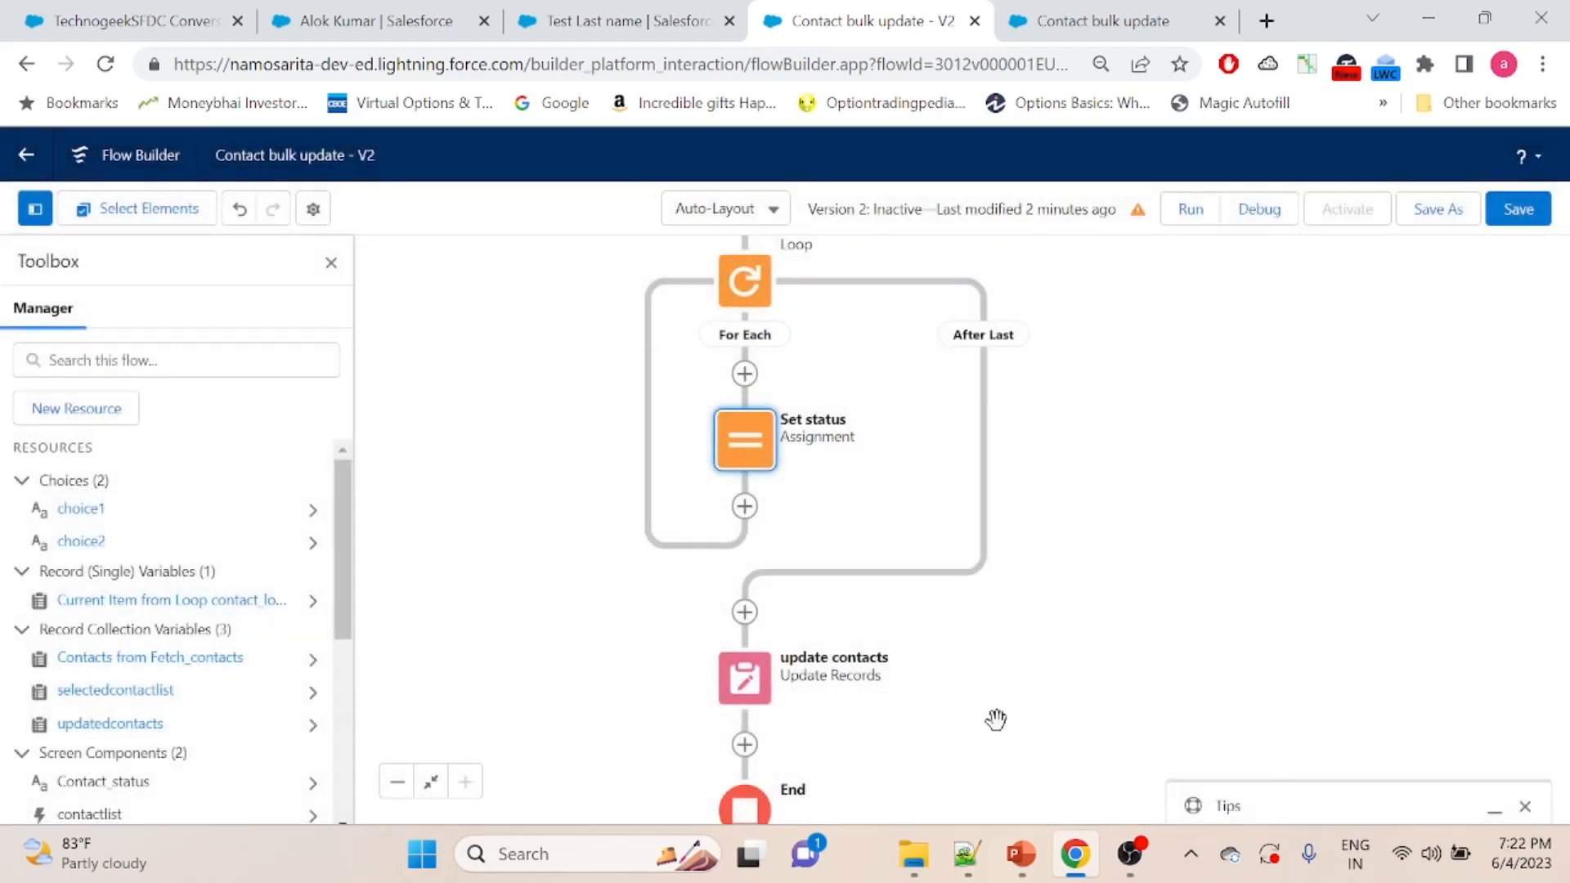
double_click(741, 691)
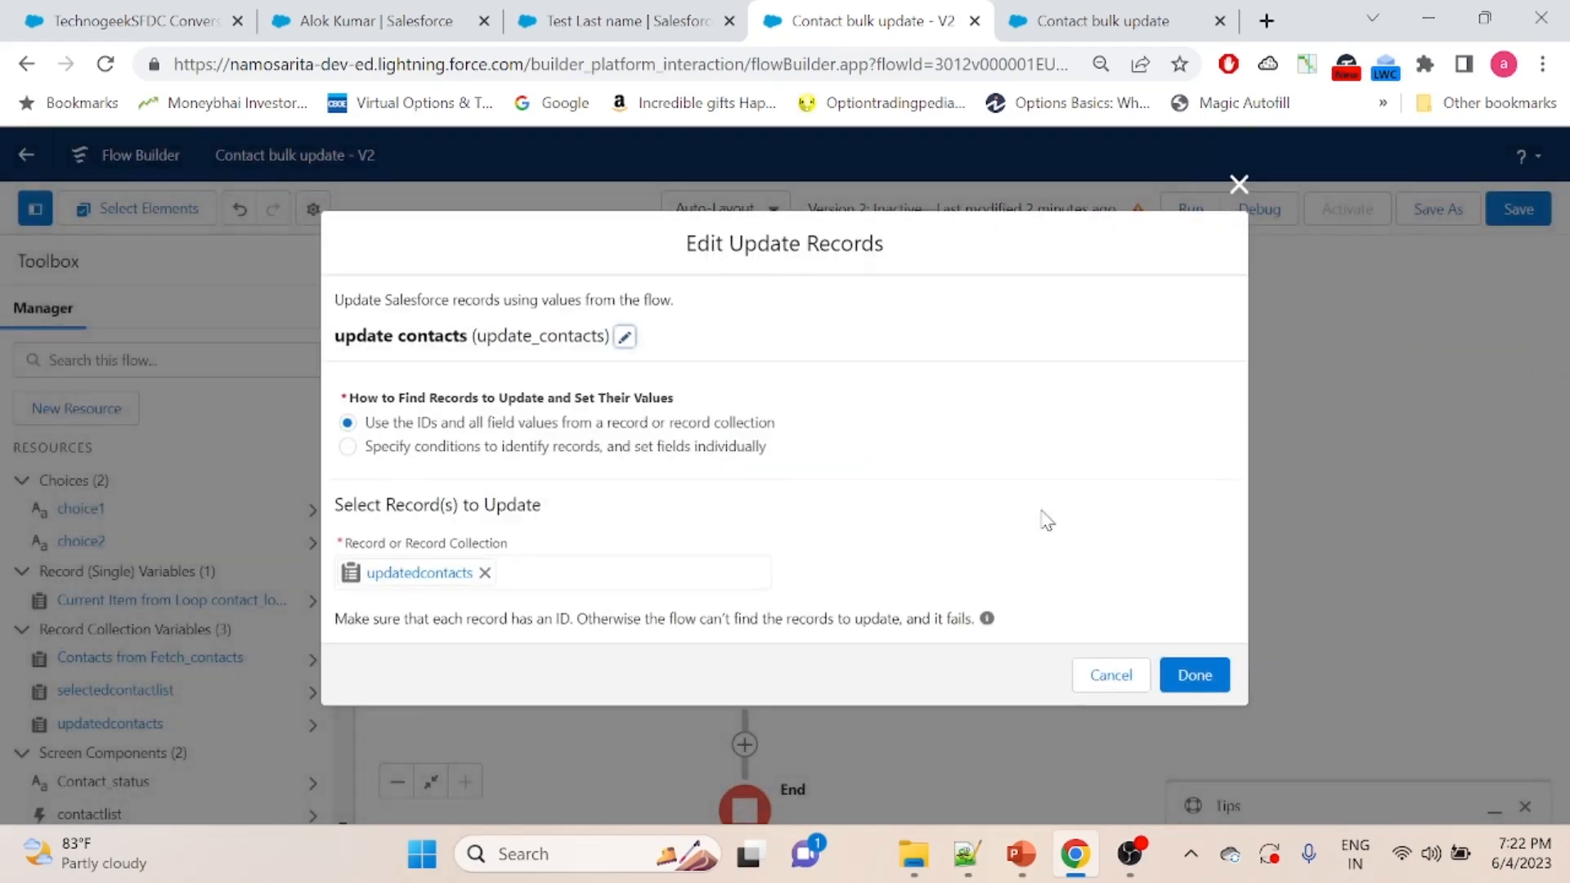
click(1238, 185)
- Add a Screen element between update contacts and End, labelled "success message"
drag(992, 767, 978, 455)
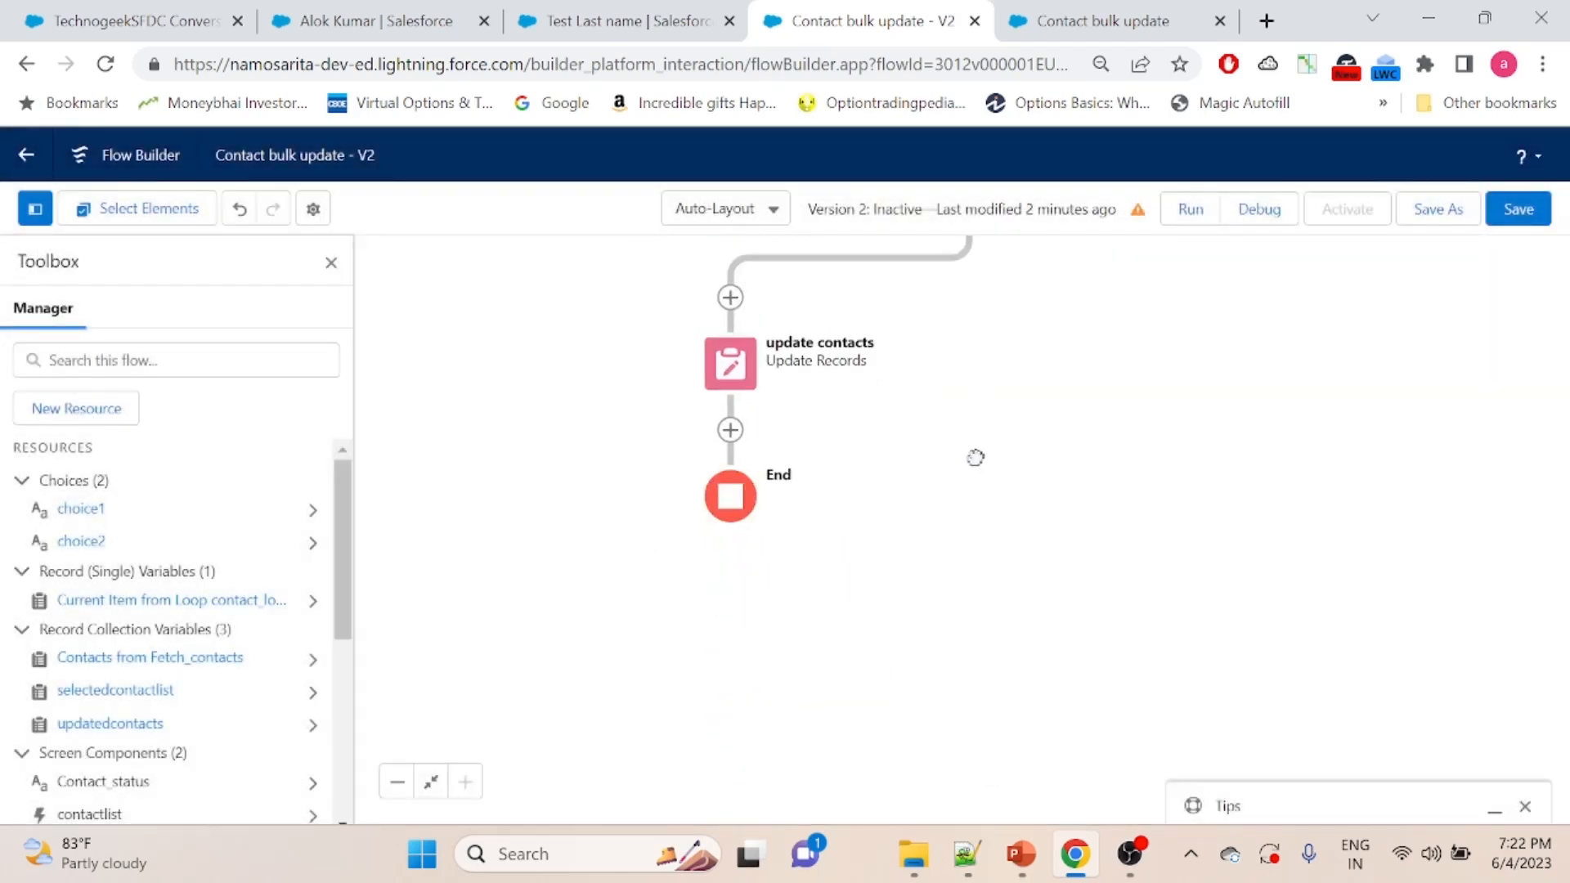
click(729, 430)
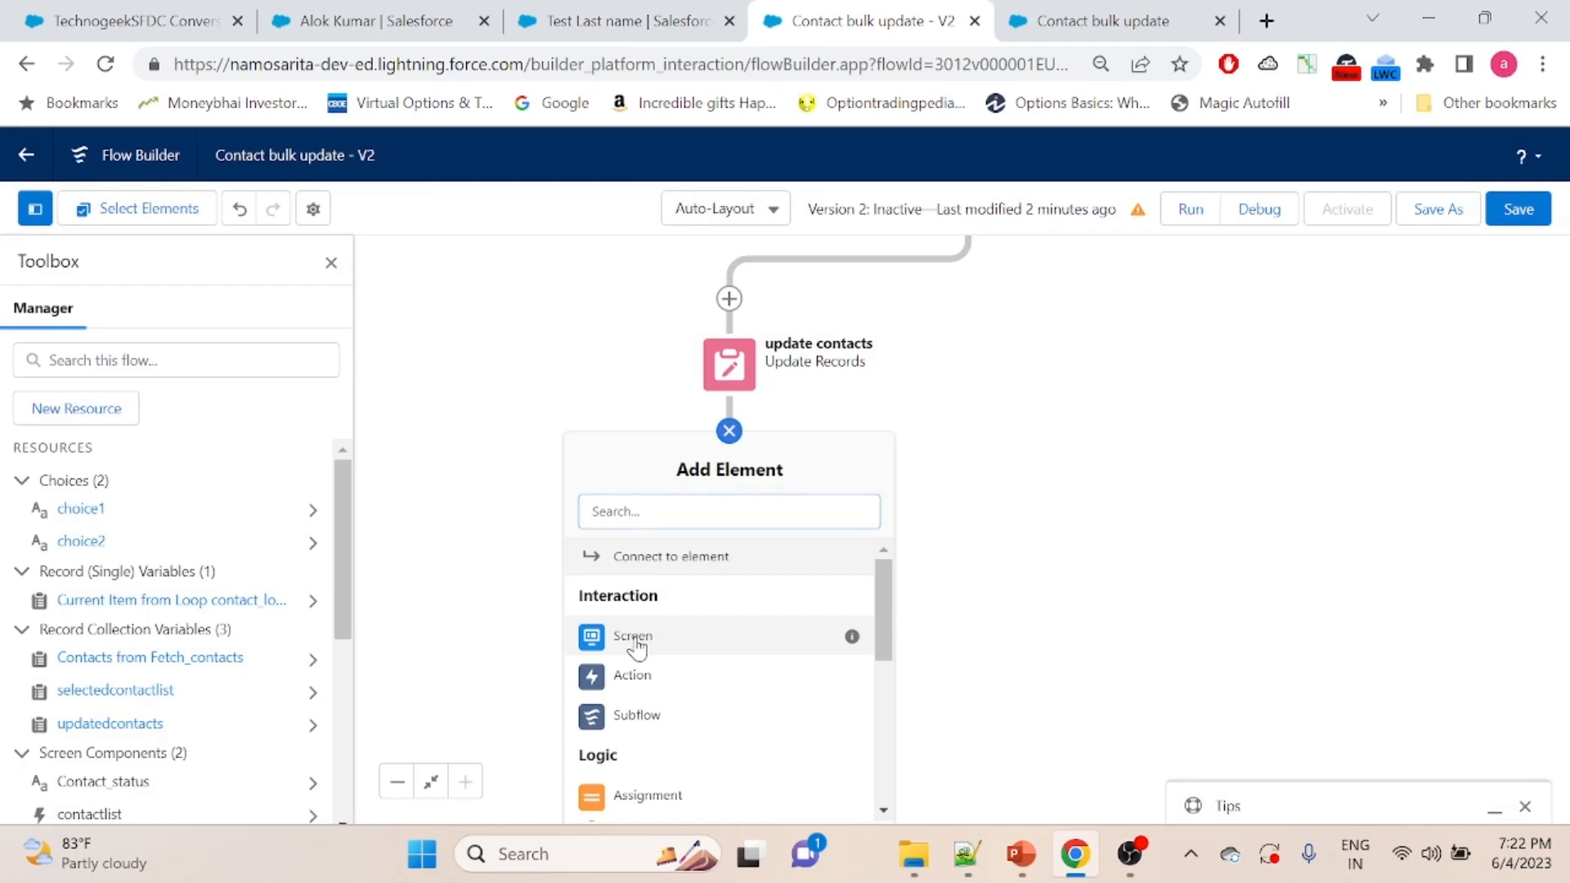
click(635, 642)
click(572, 359)
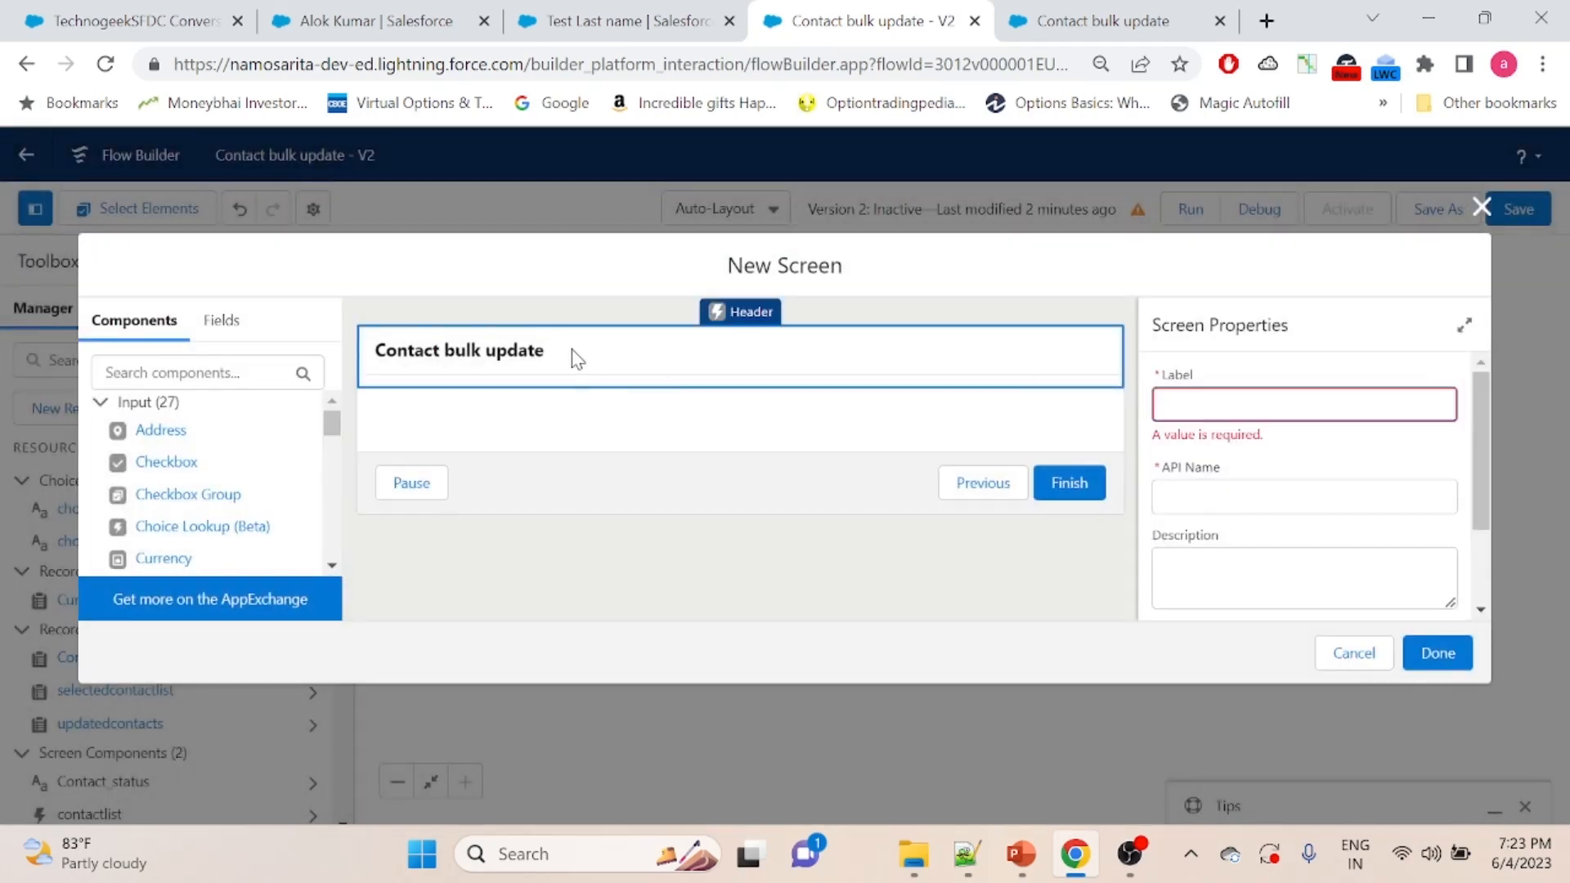
click(1276, 412)
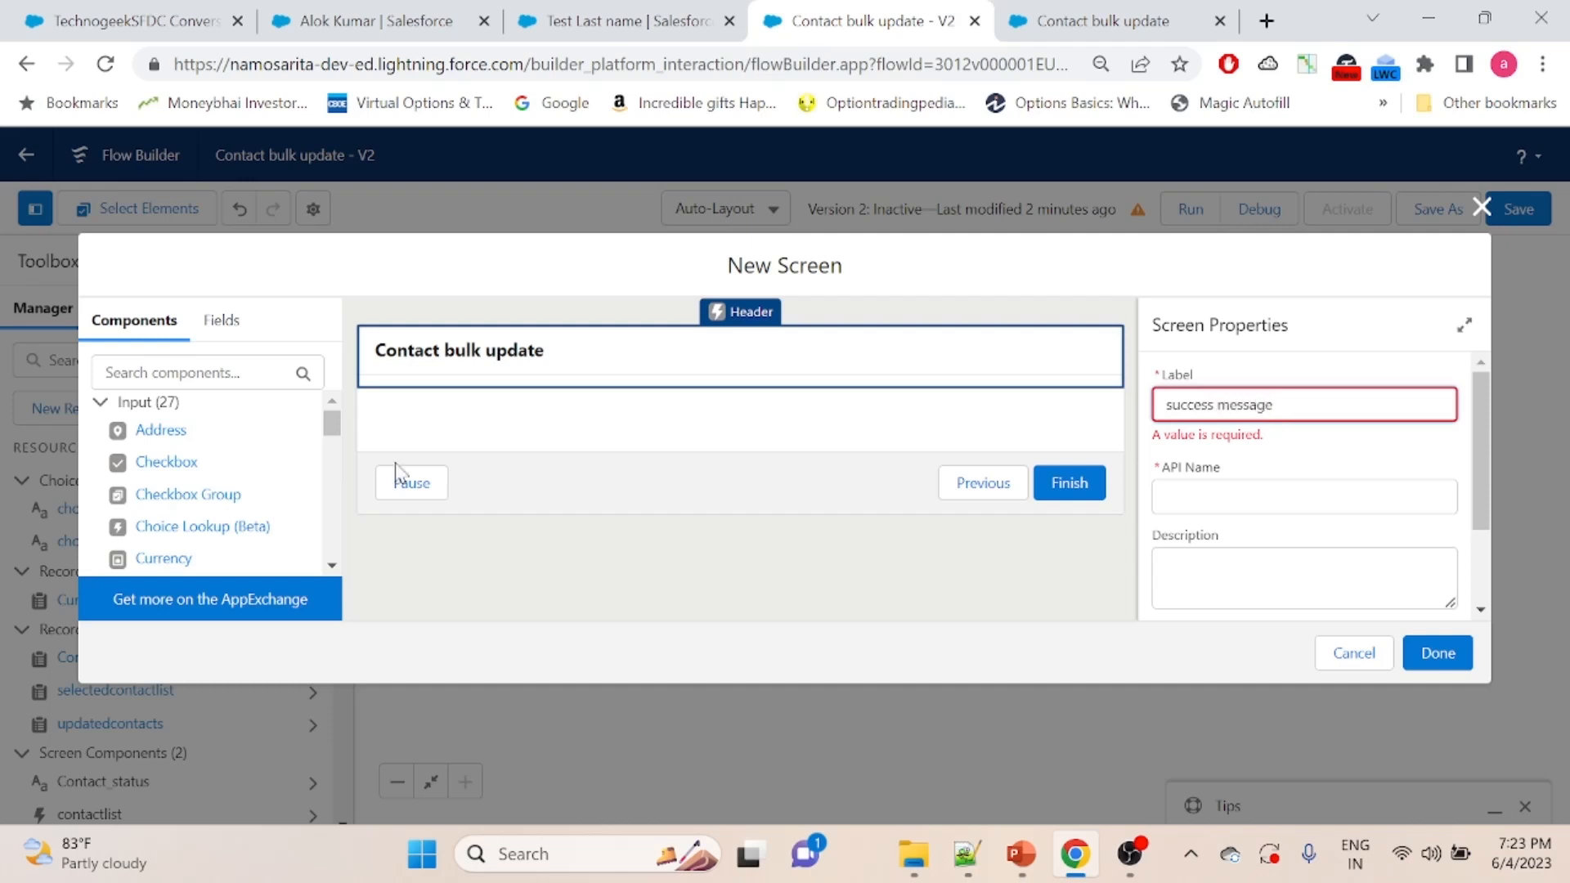
- Find the Display Text component with "disp", place it on the success message screen, and give it the API name successmsg
click(240, 370)
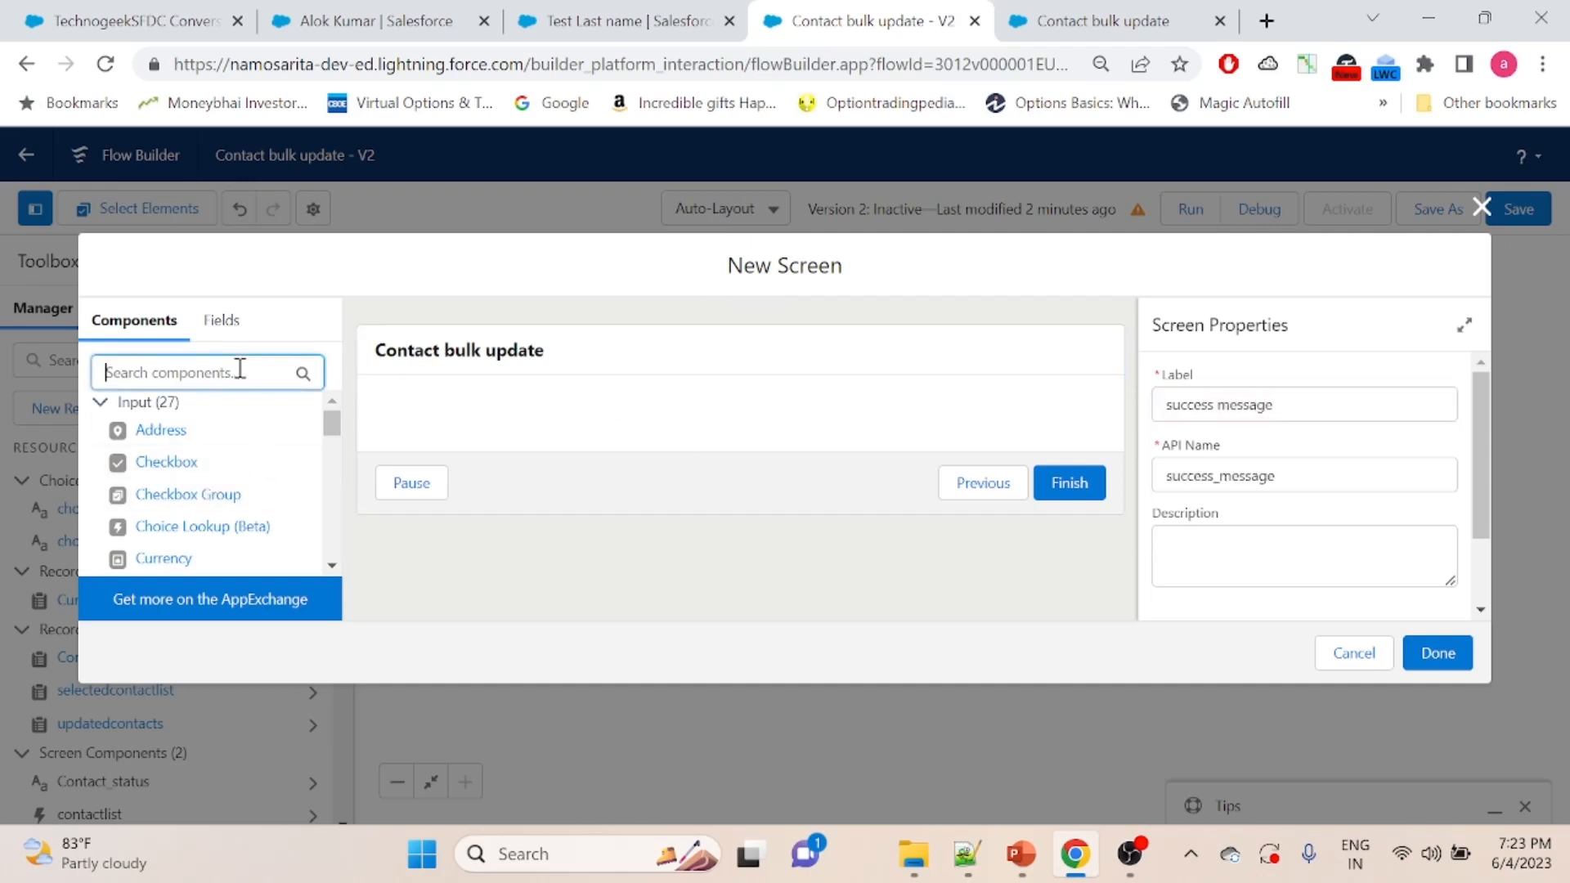
text(disp)
drag(164, 428, 533, 424)
click(1239, 400)
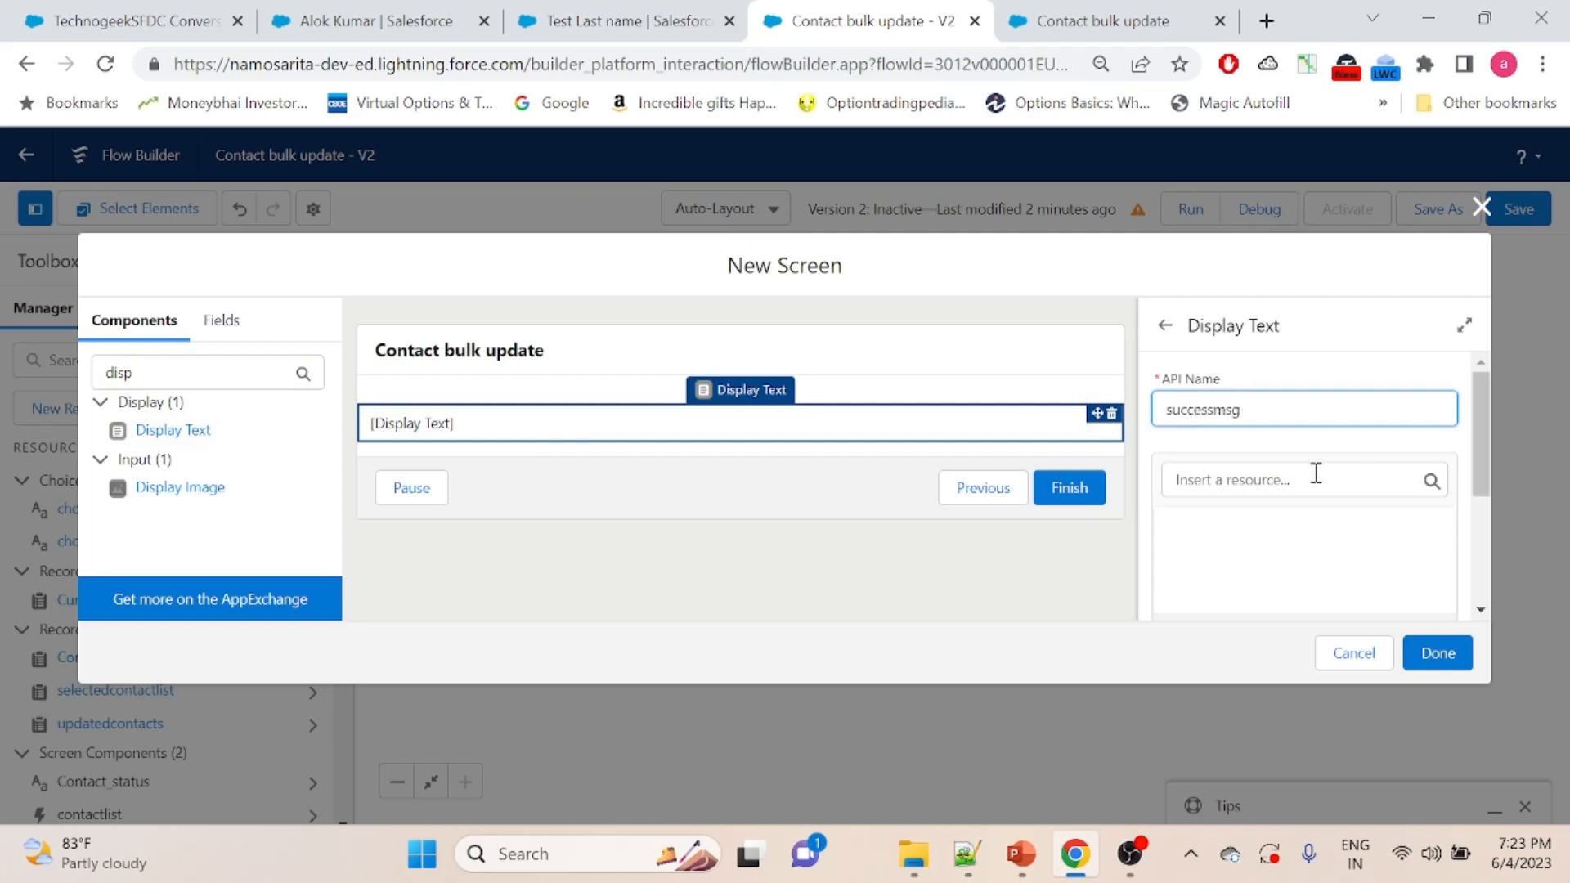
- Enter "Contact Updated successfully" as the content of the successmsg display text
drag(1485, 409, 1474, 458)
click(1270, 443)
text(contact Updated successfully)
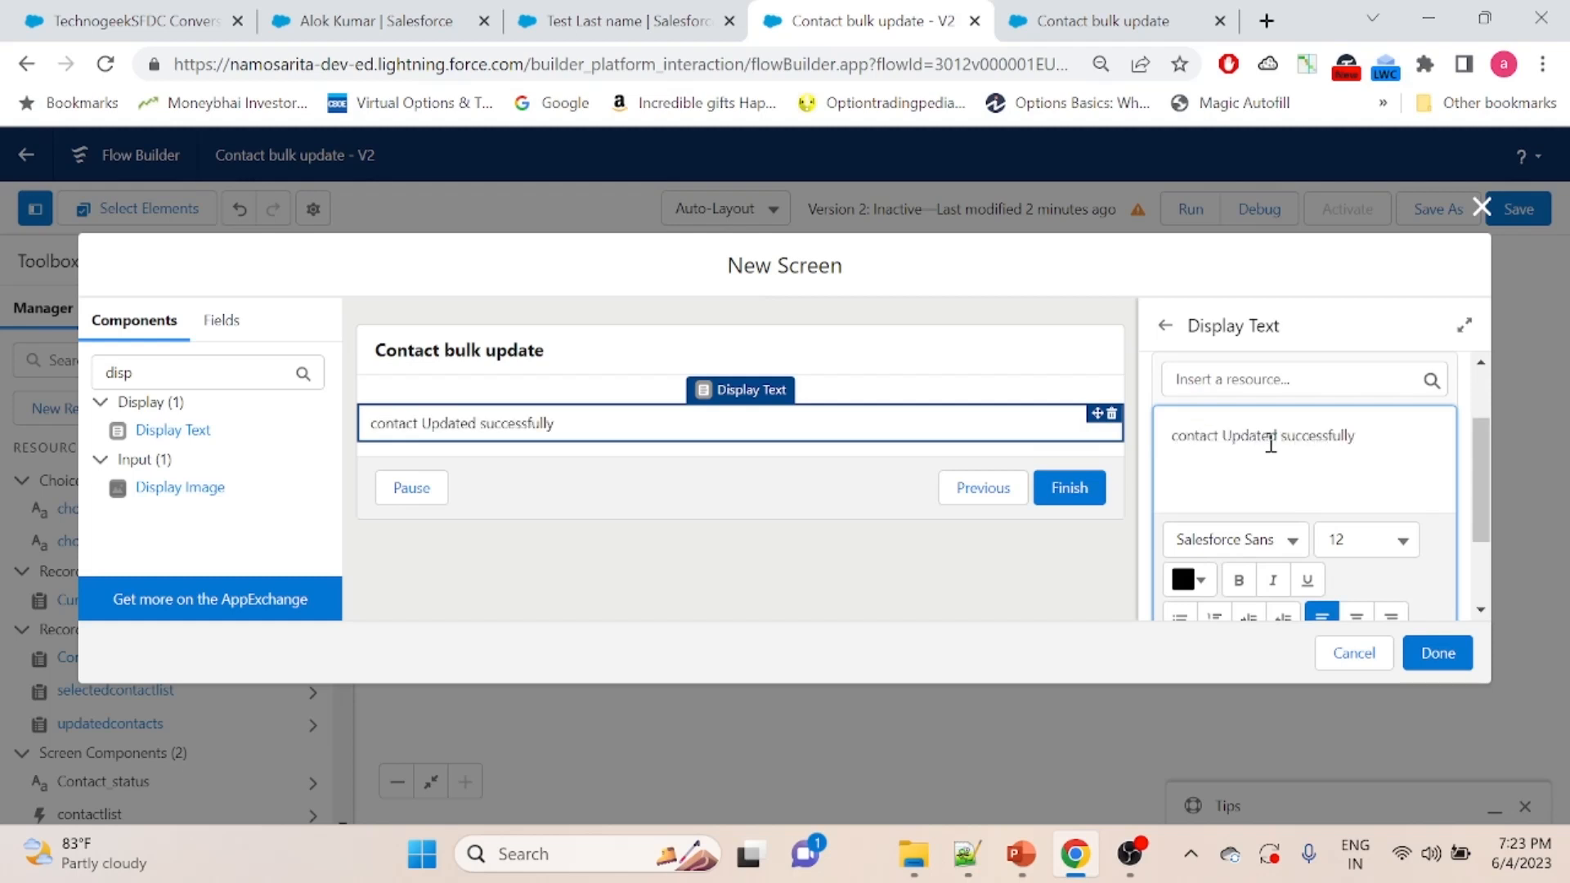
key(ctrl+a)
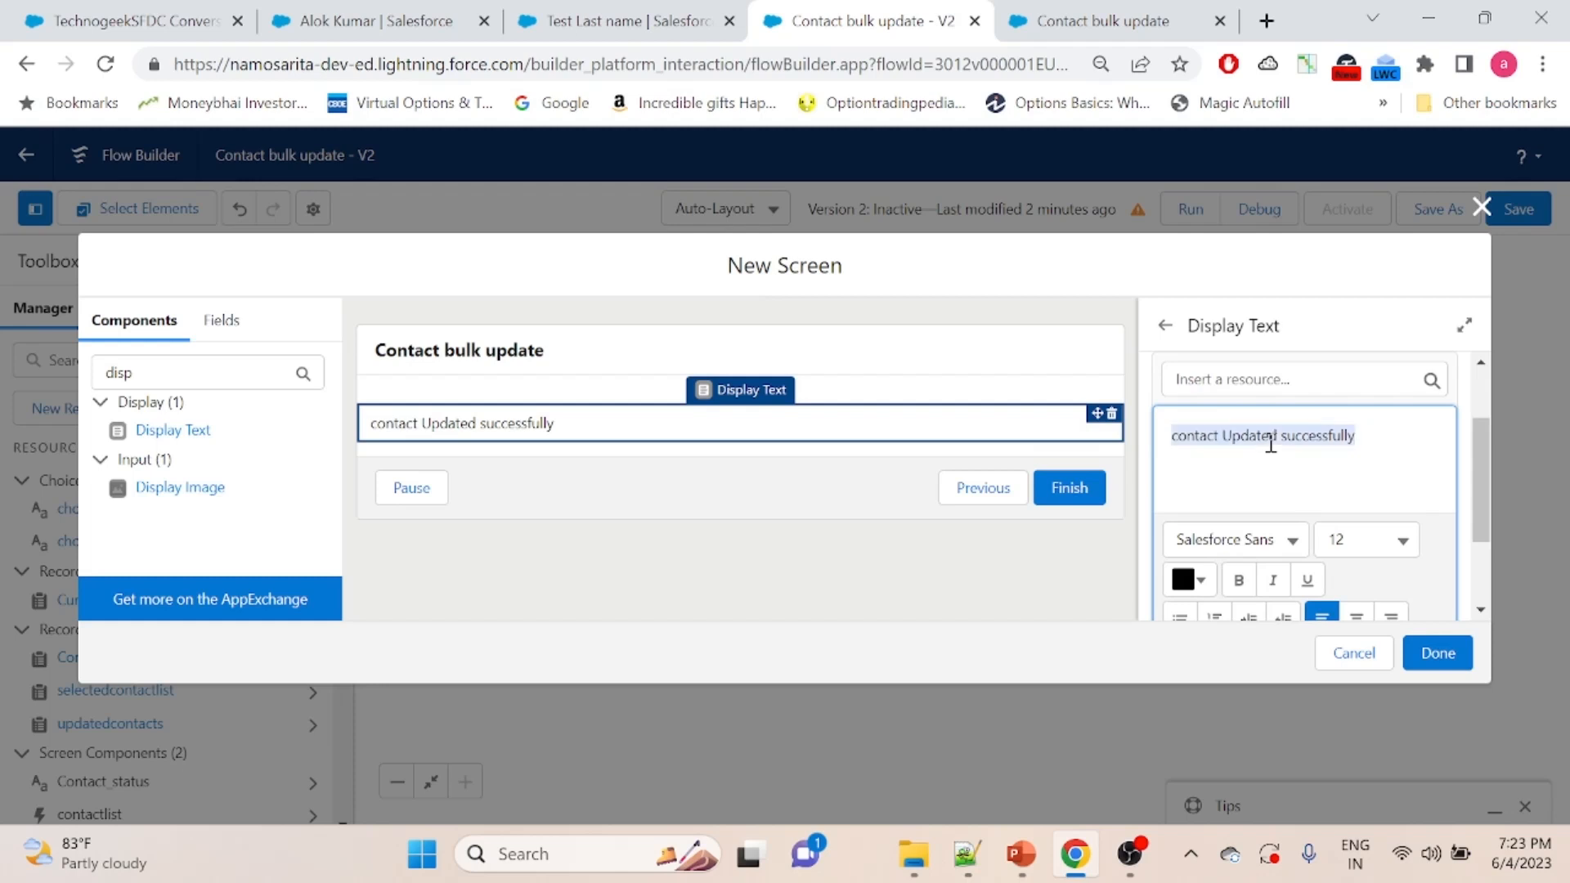
click(1184, 438)
key(BackSpace)
text(C)
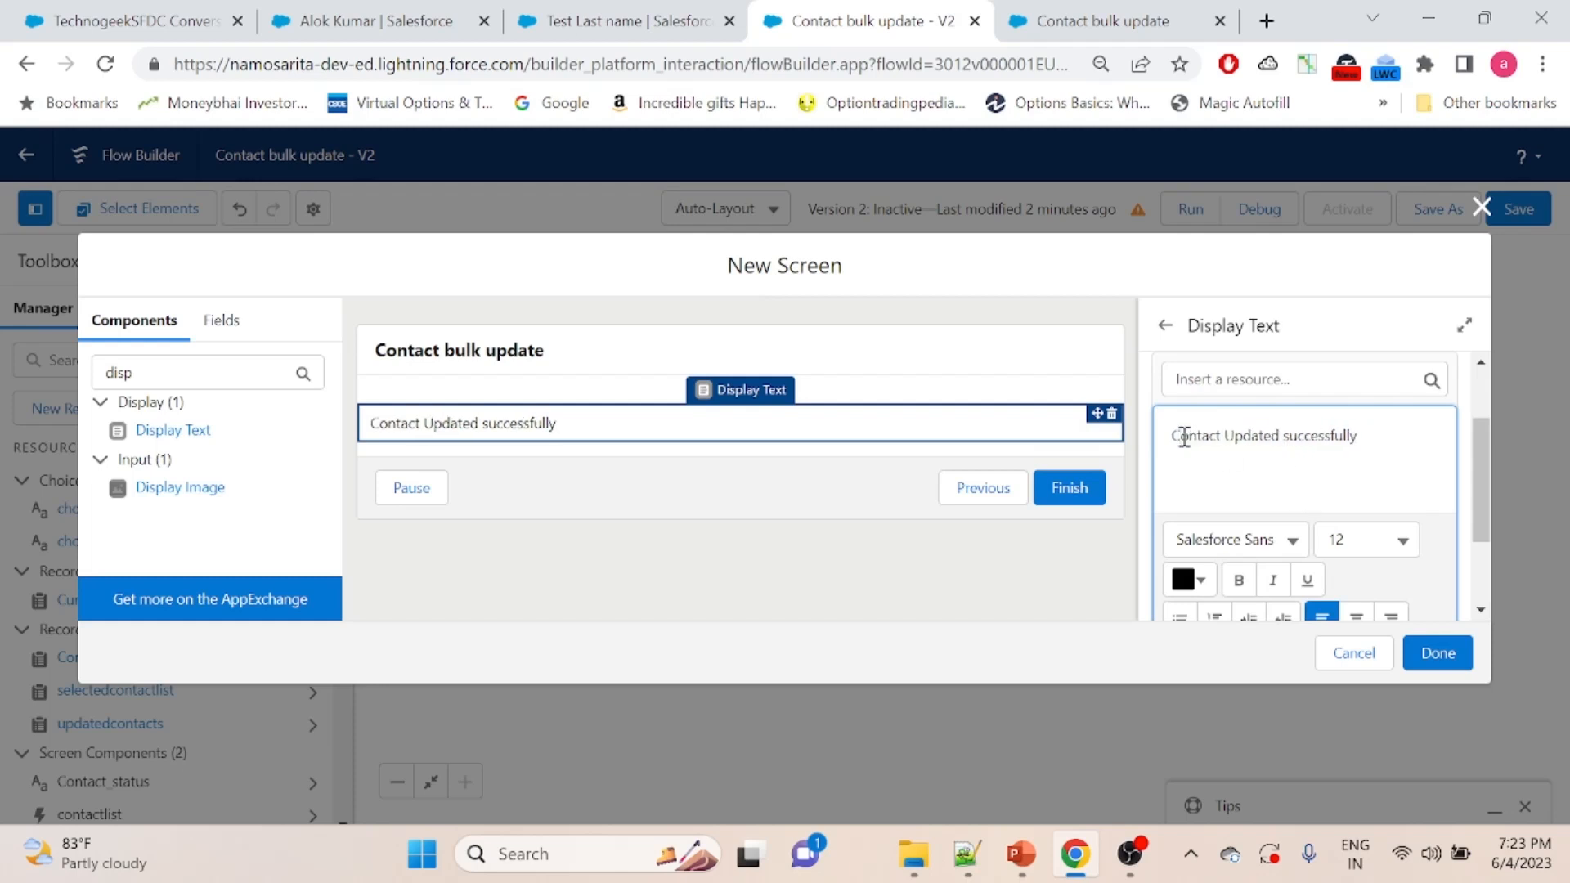
- Format the whole success message text at size 18, bold, and in green
key(ctrl+a)
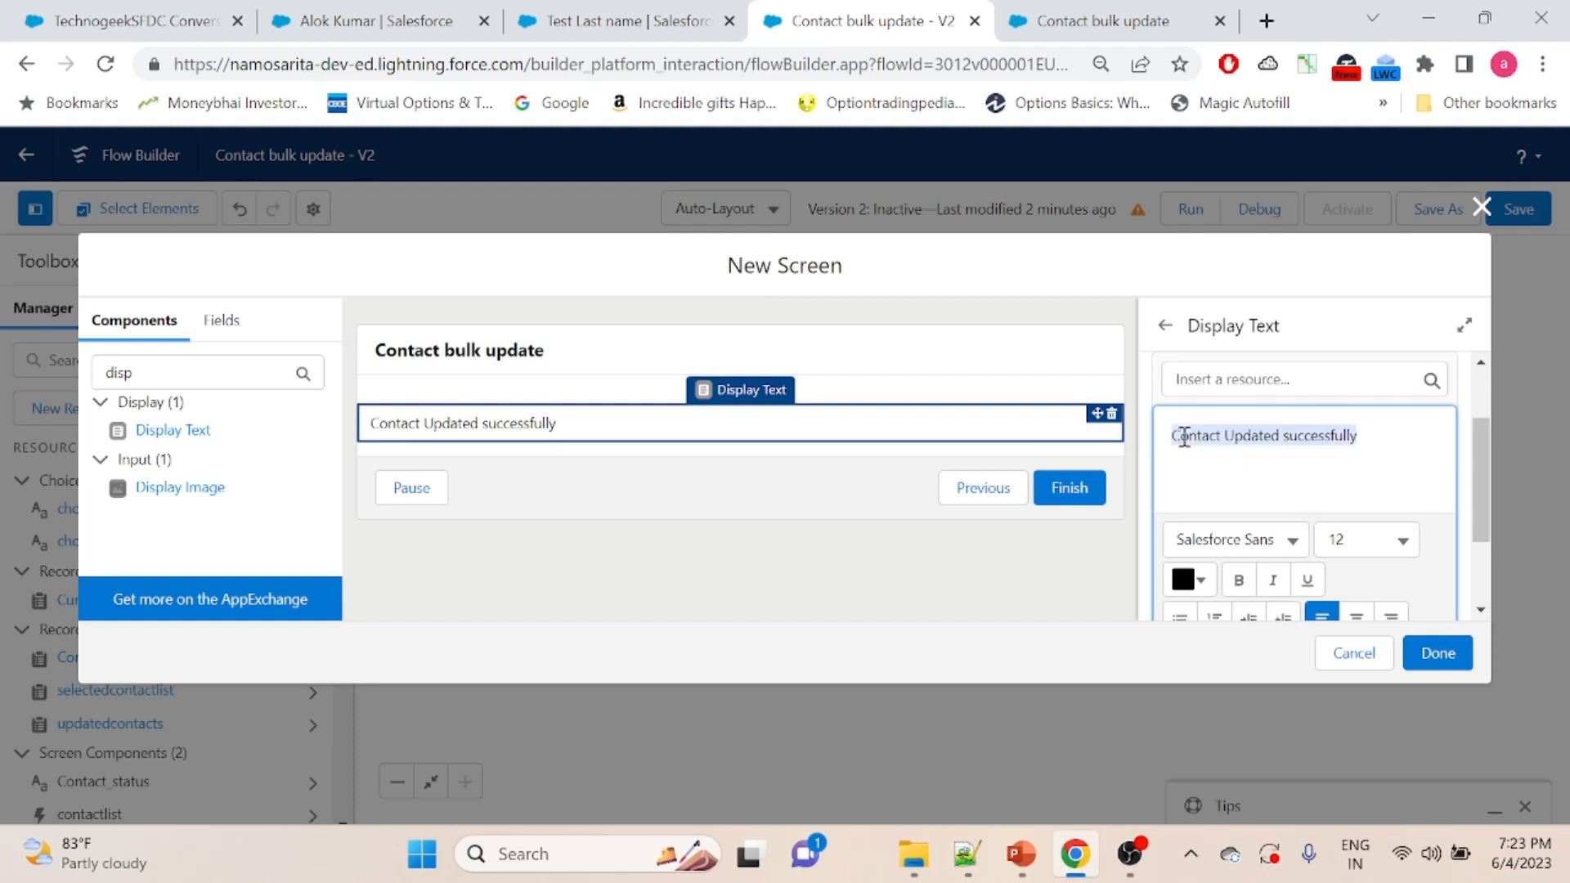
click(1403, 540)
click(1277, 509)
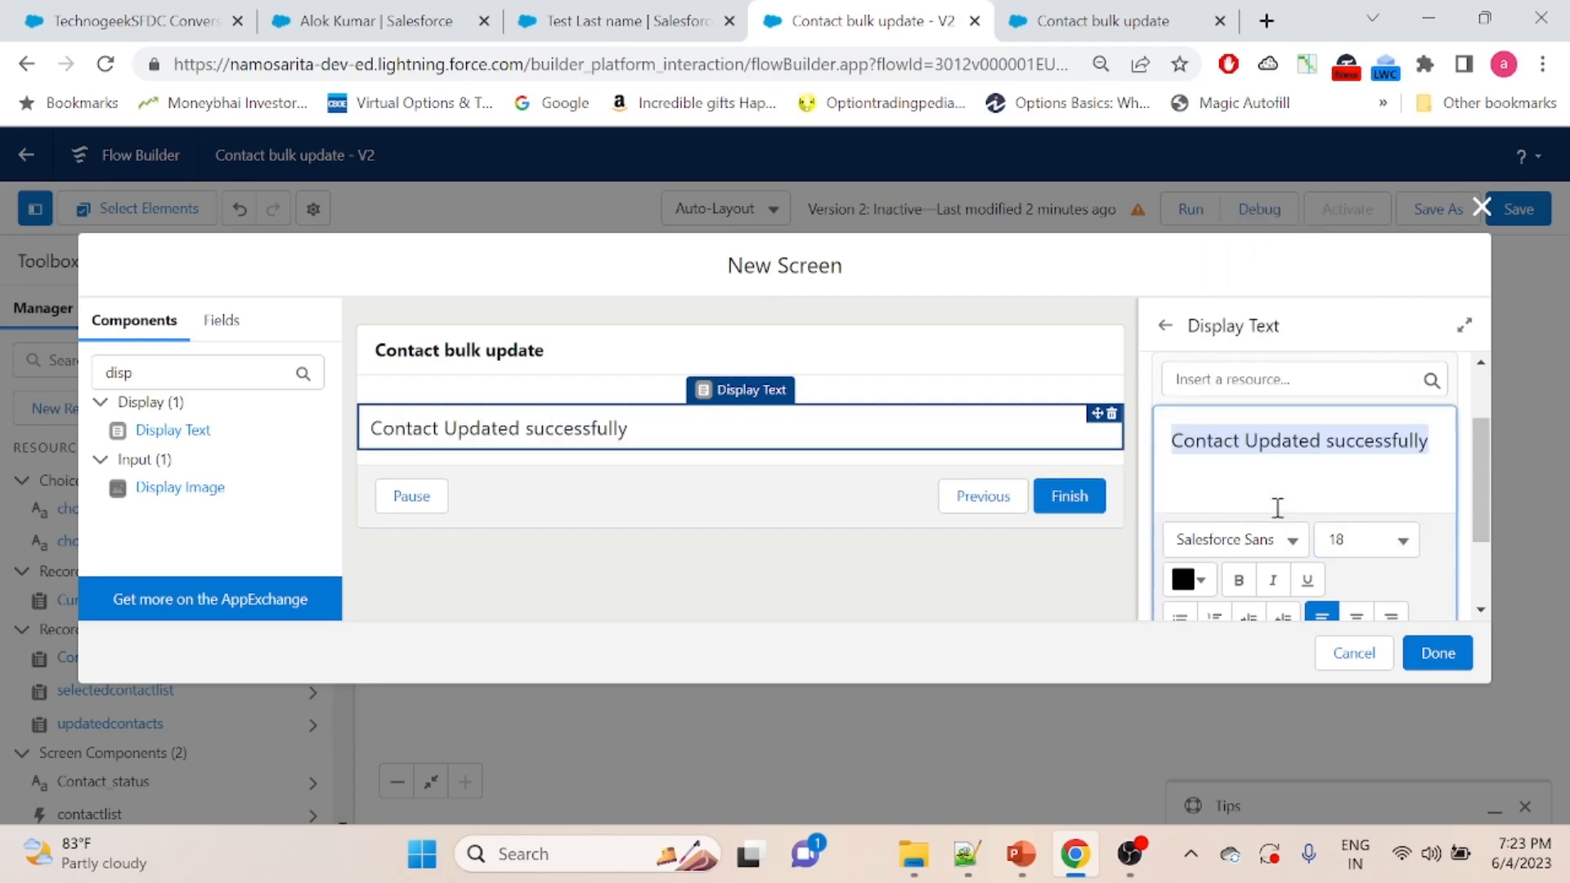
drag(1478, 474, 1479, 518)
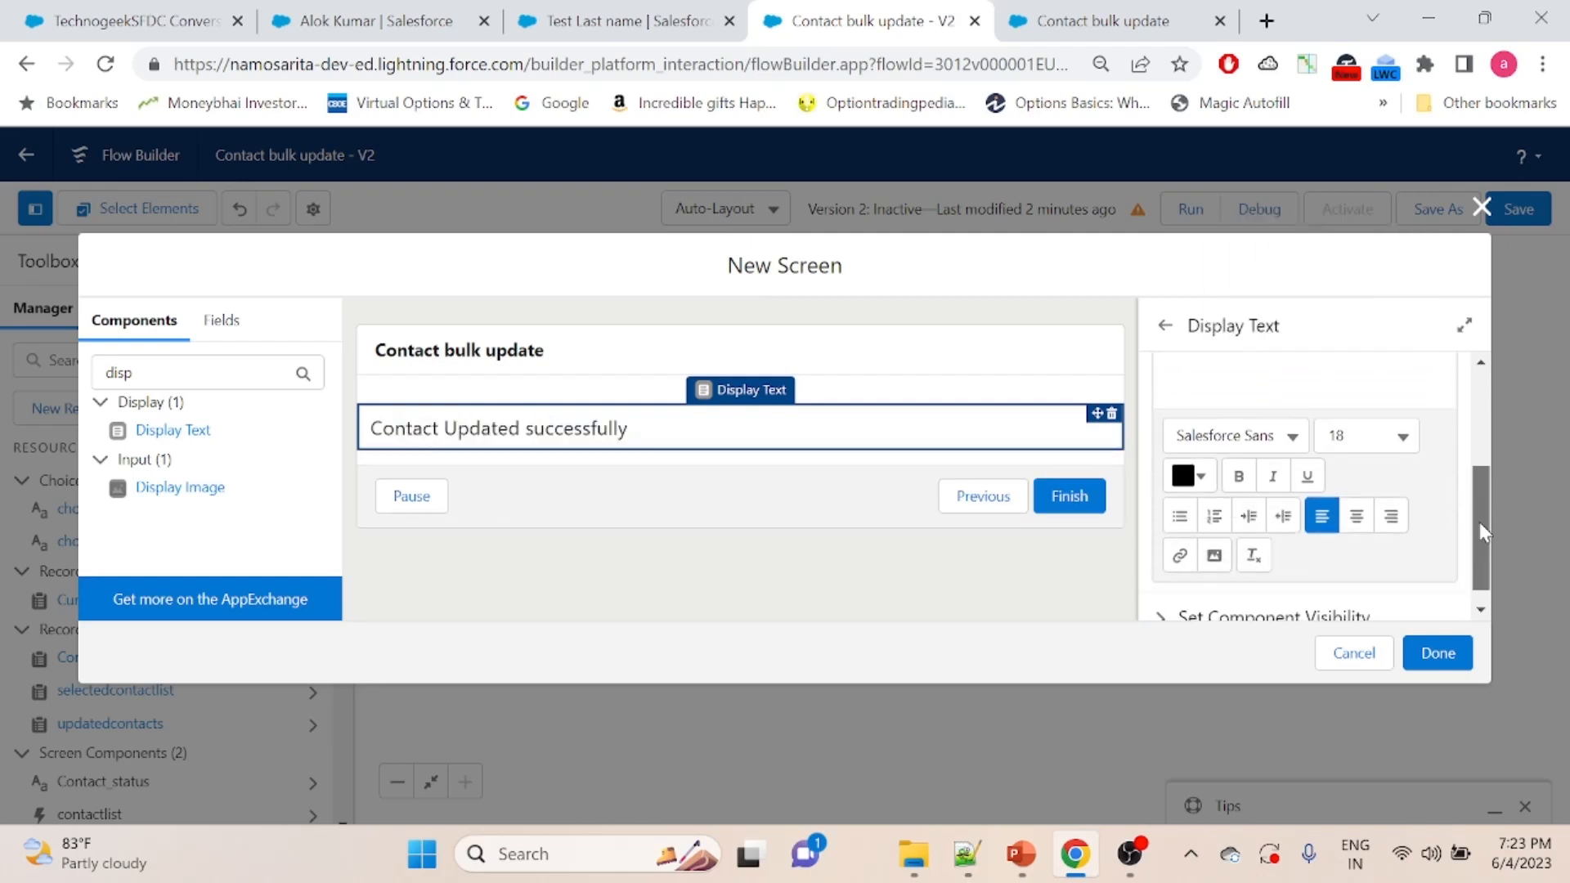
click(1239, 477)
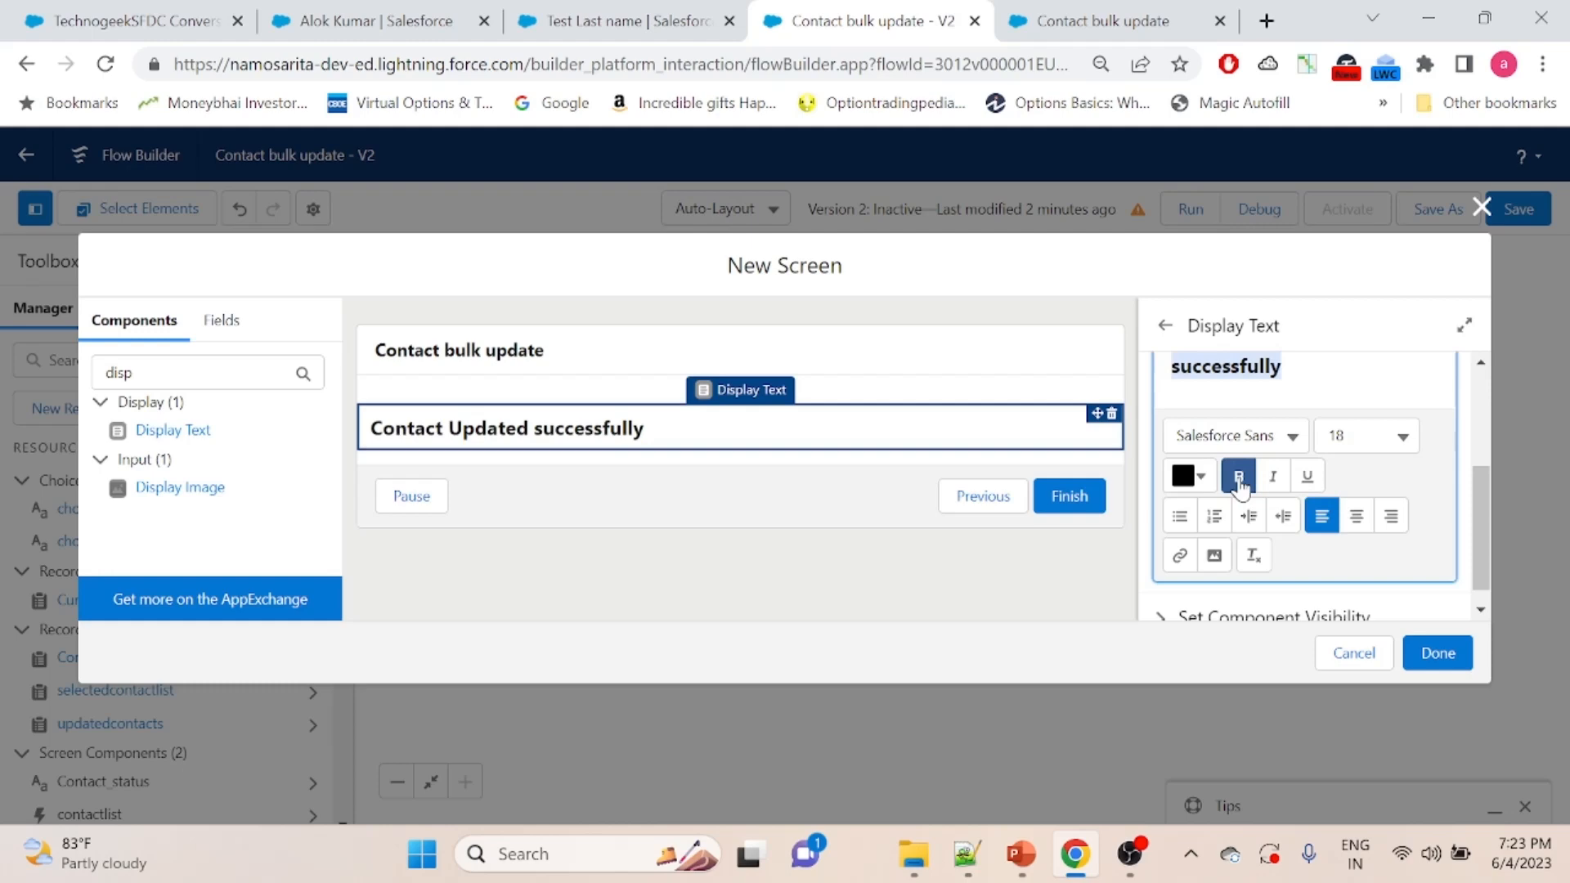
click(1186, 477)
click(1245, 619)
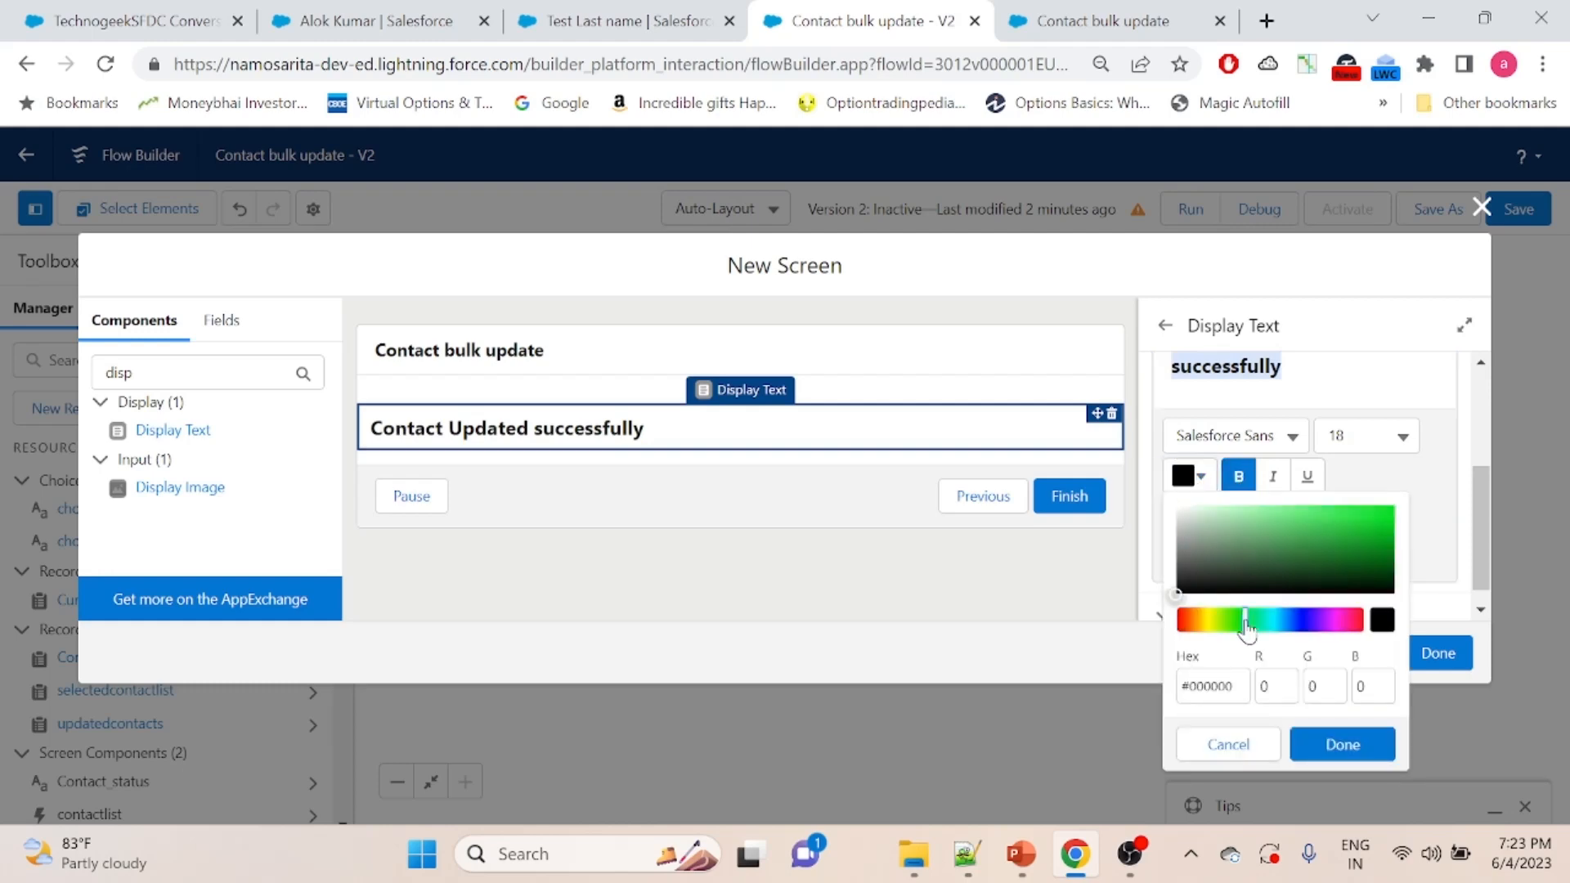
drag(1332, 553, 1343, 529)
click(1343, 745)
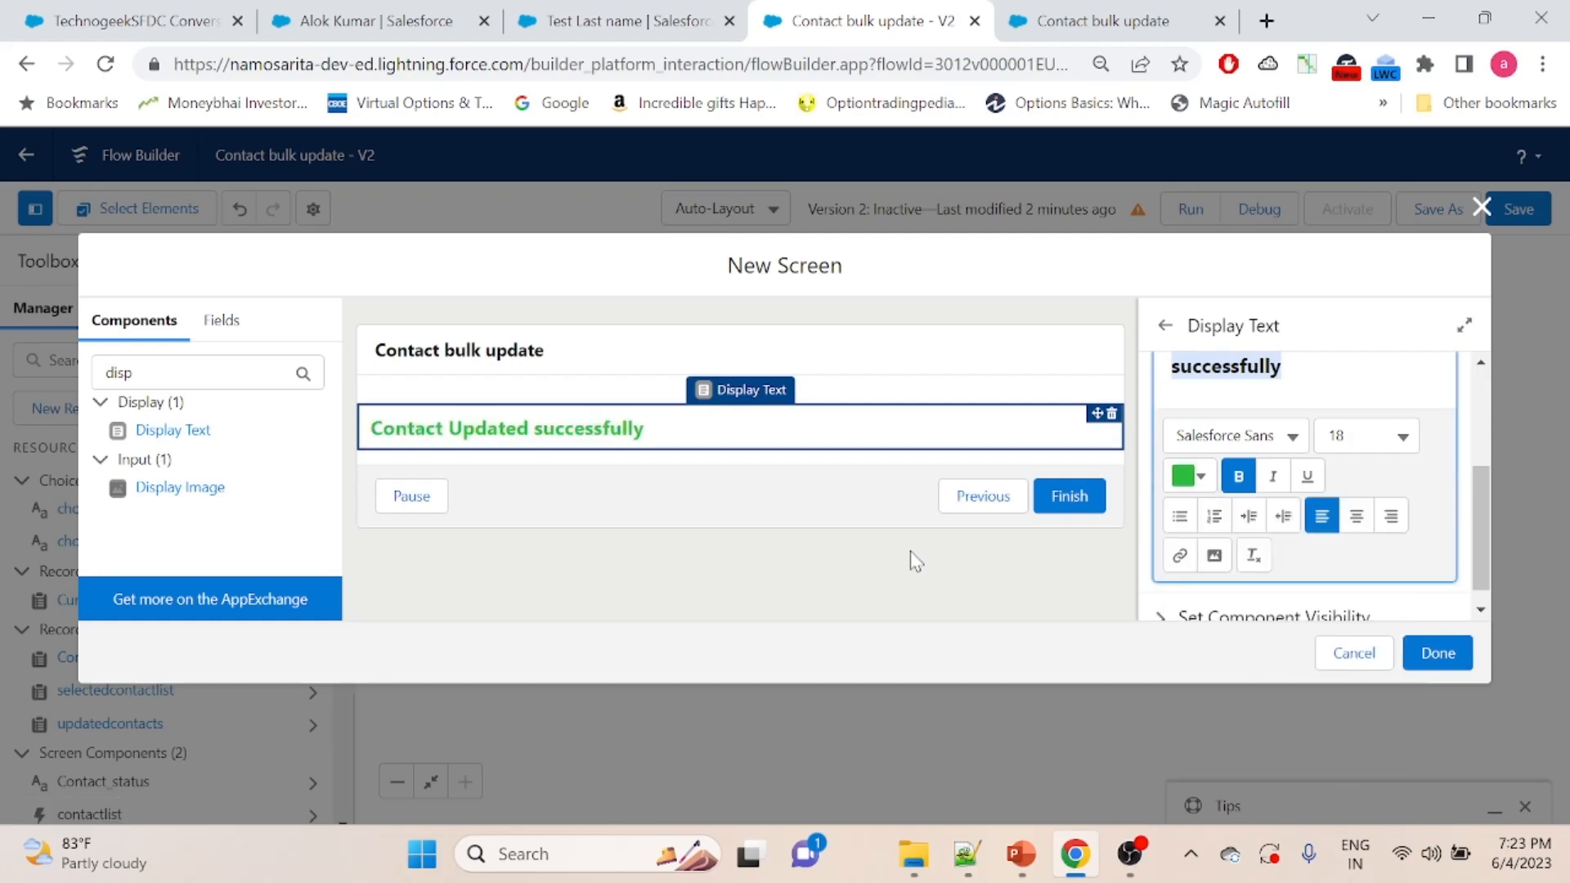
- Turn off Show Header for the success message screen and finish the screen
click(549, 360)
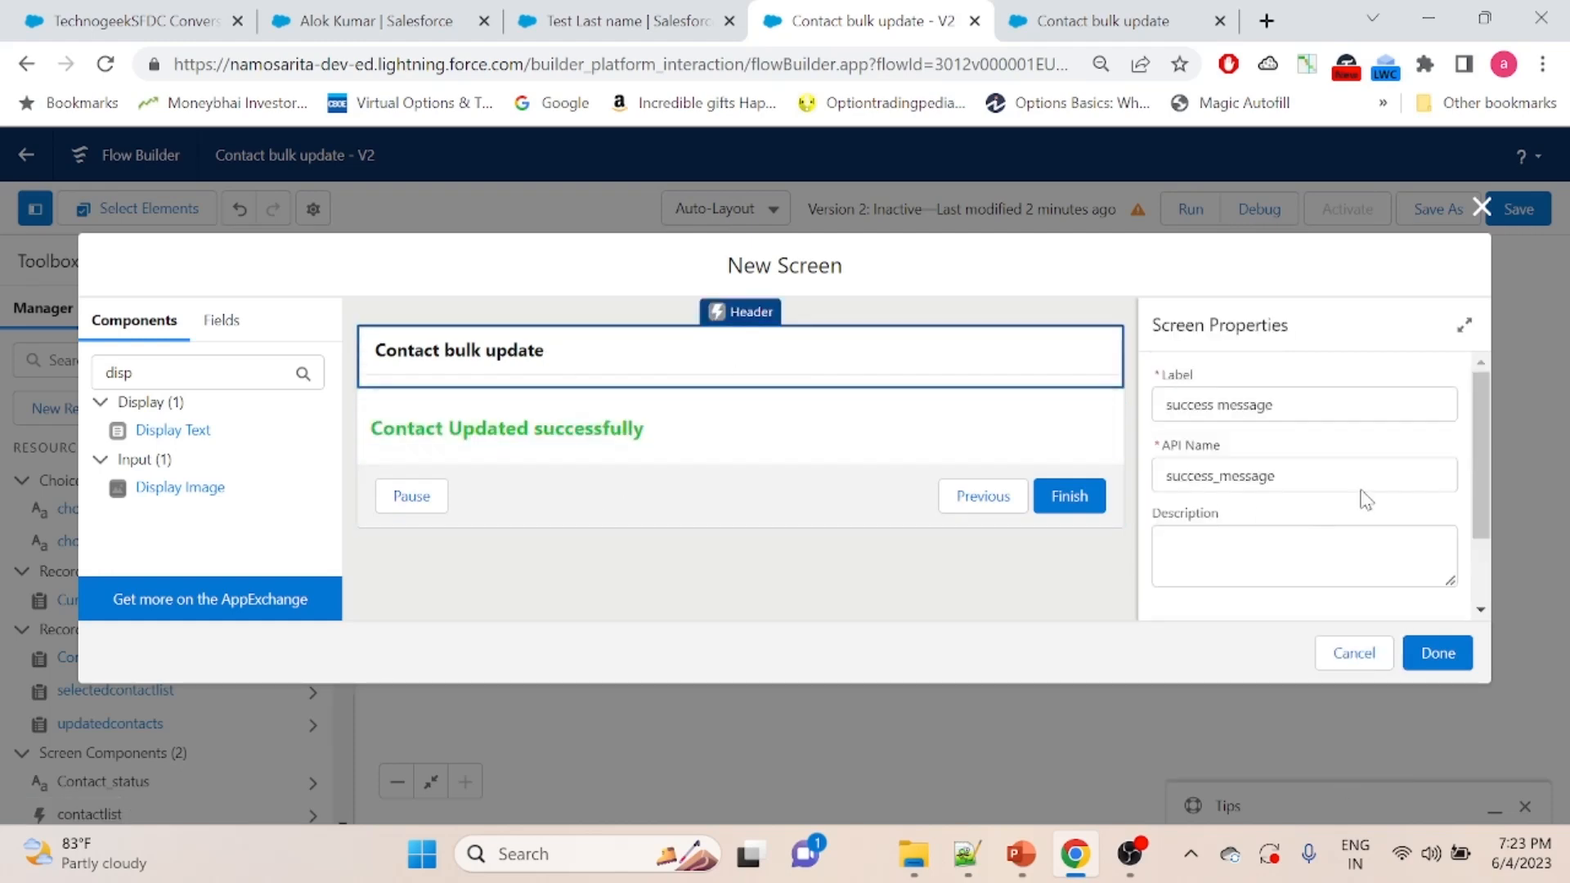
scroll(1484, 419, down, 2)
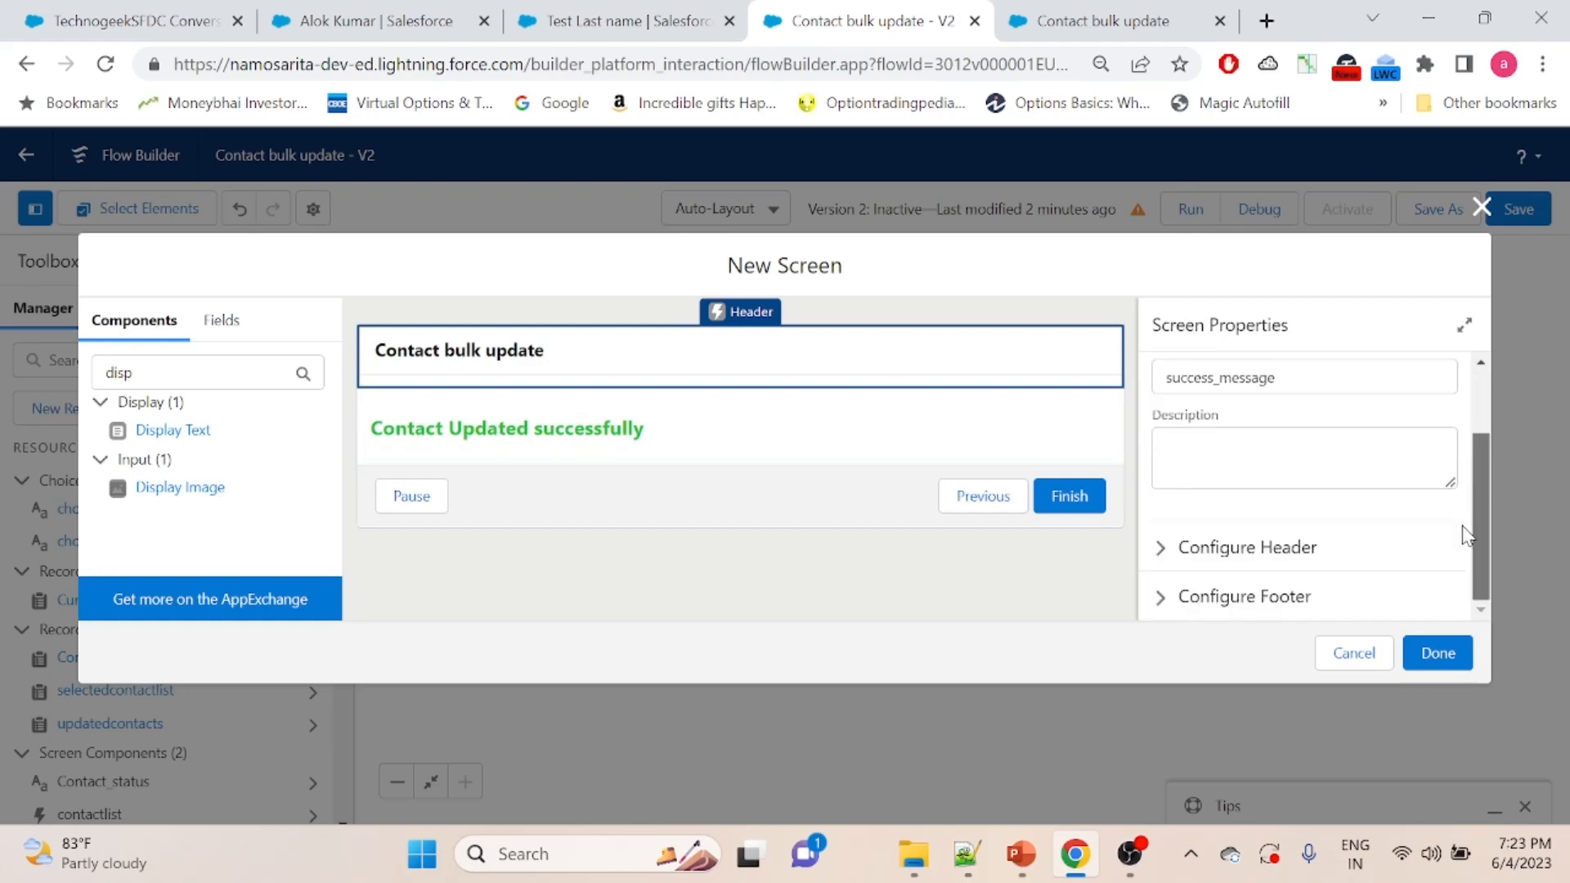
click(1168, 551)
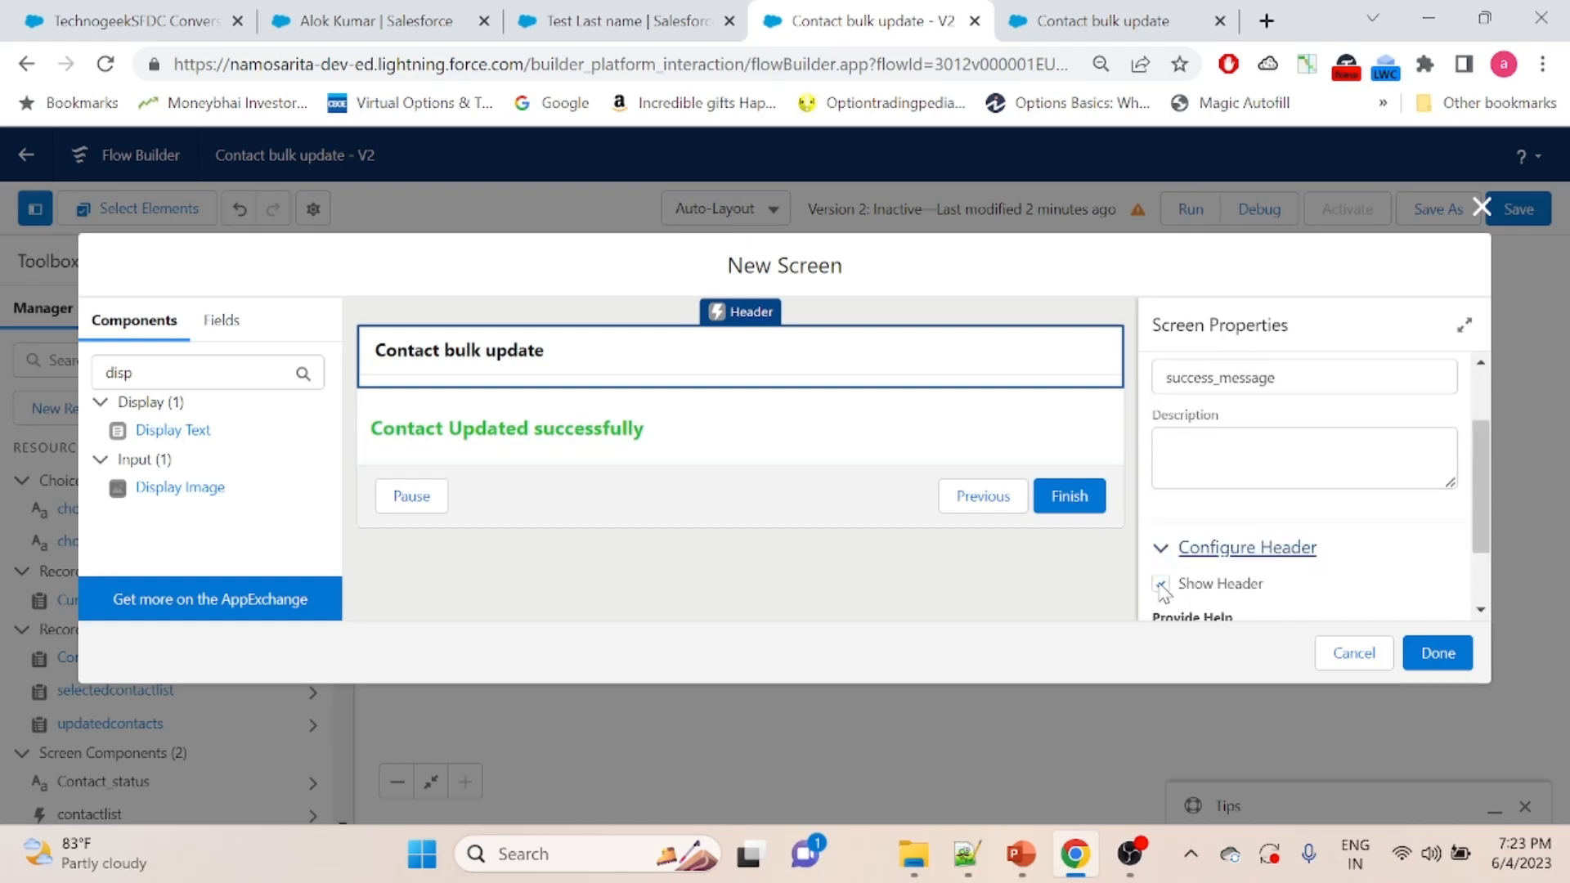
click(1160, 583)
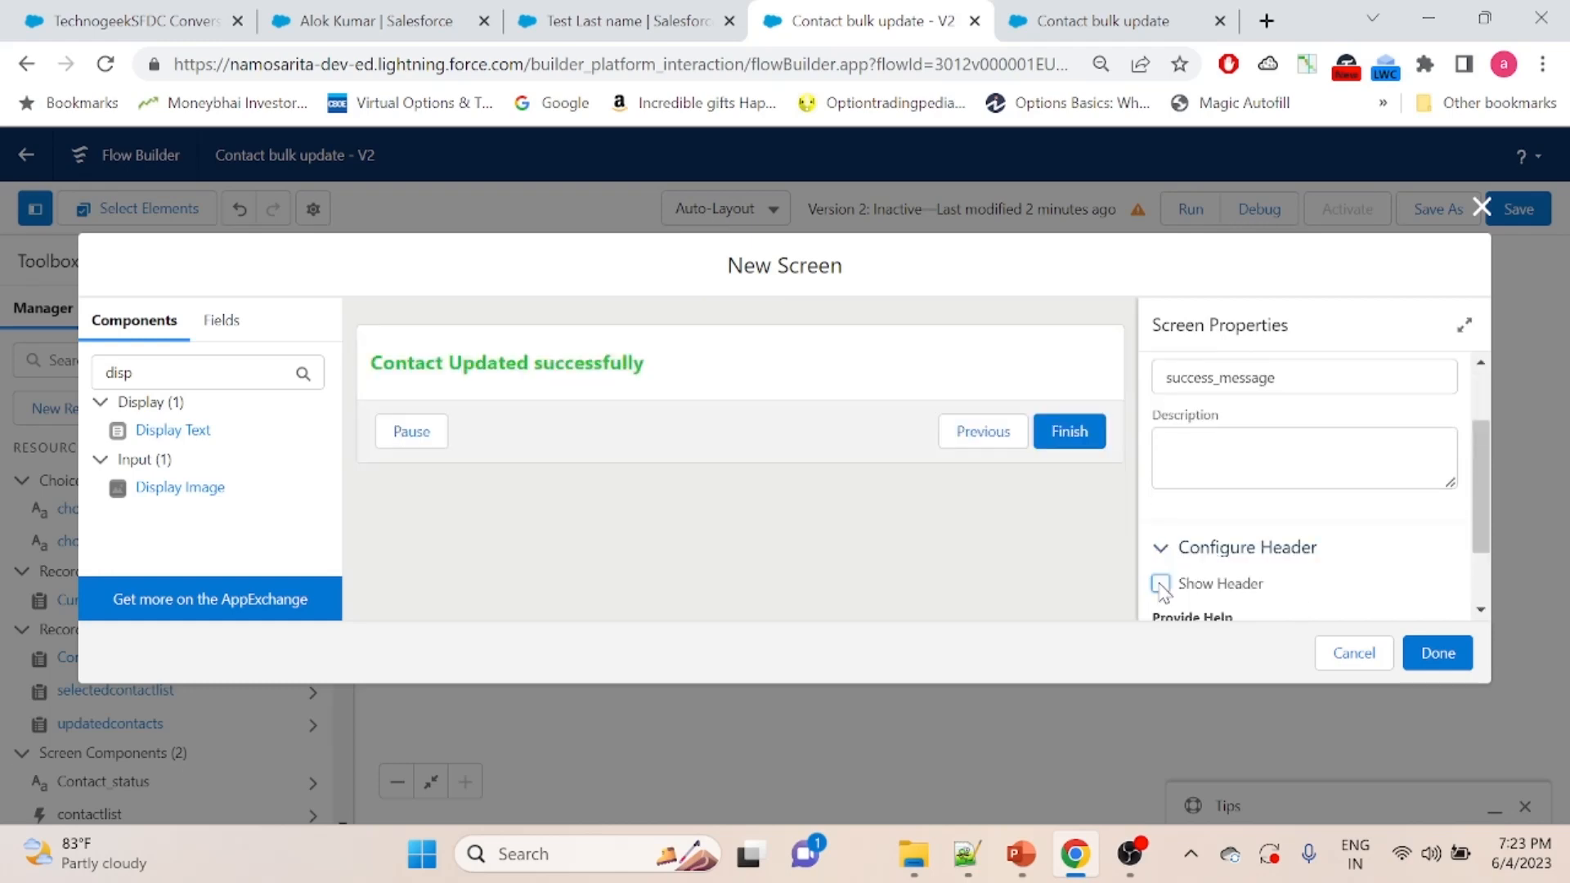
click(1440, 654)
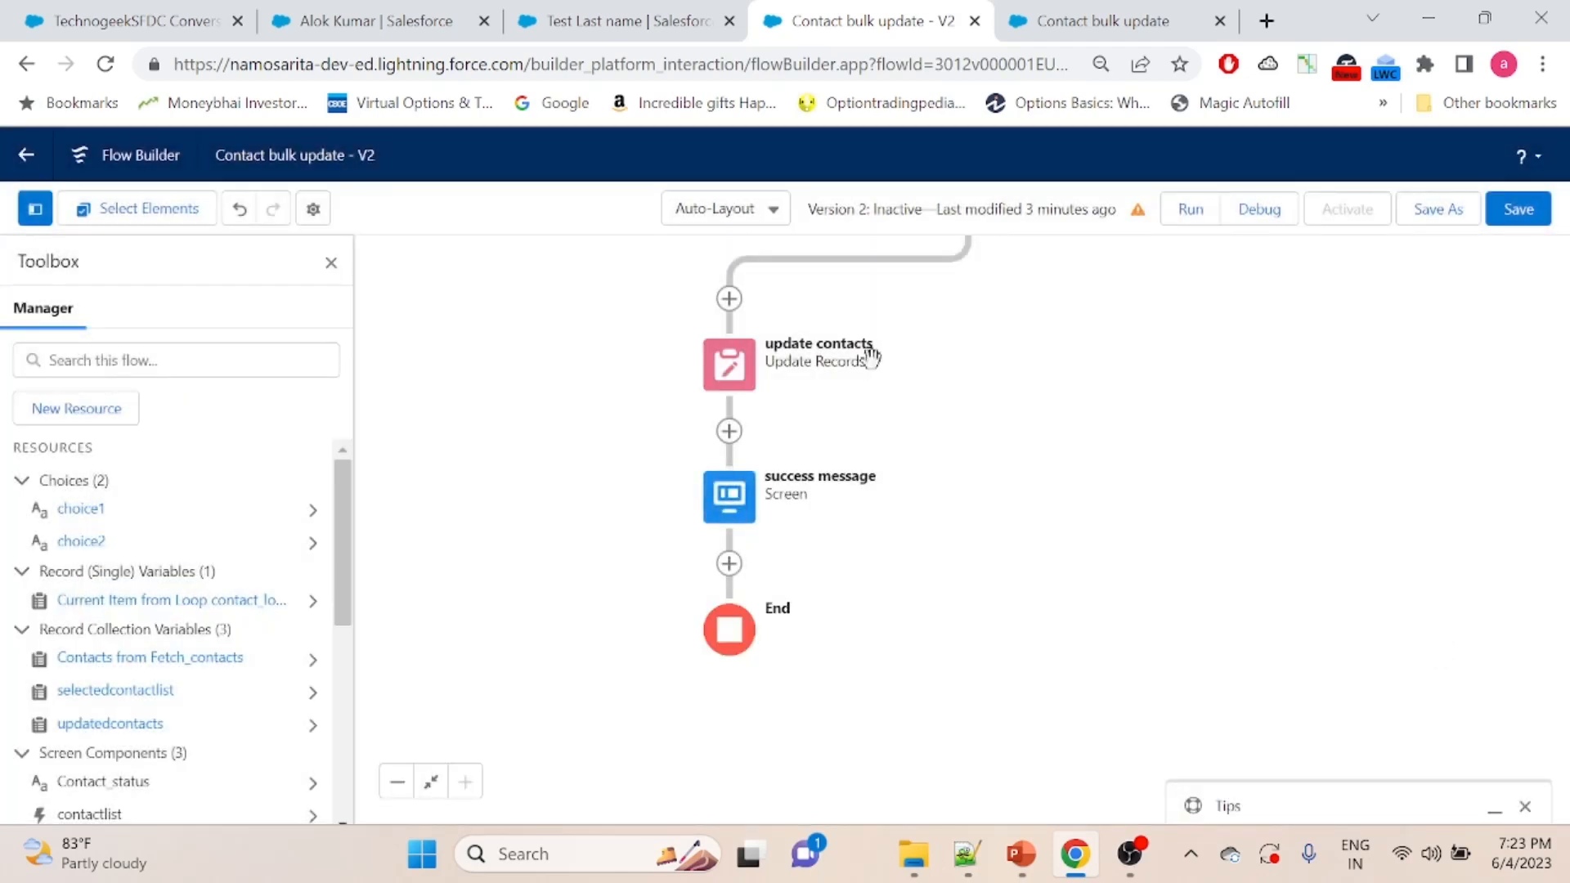
- Save version 2 of the Contact bulk update flow and activate it
click(1517, 211)
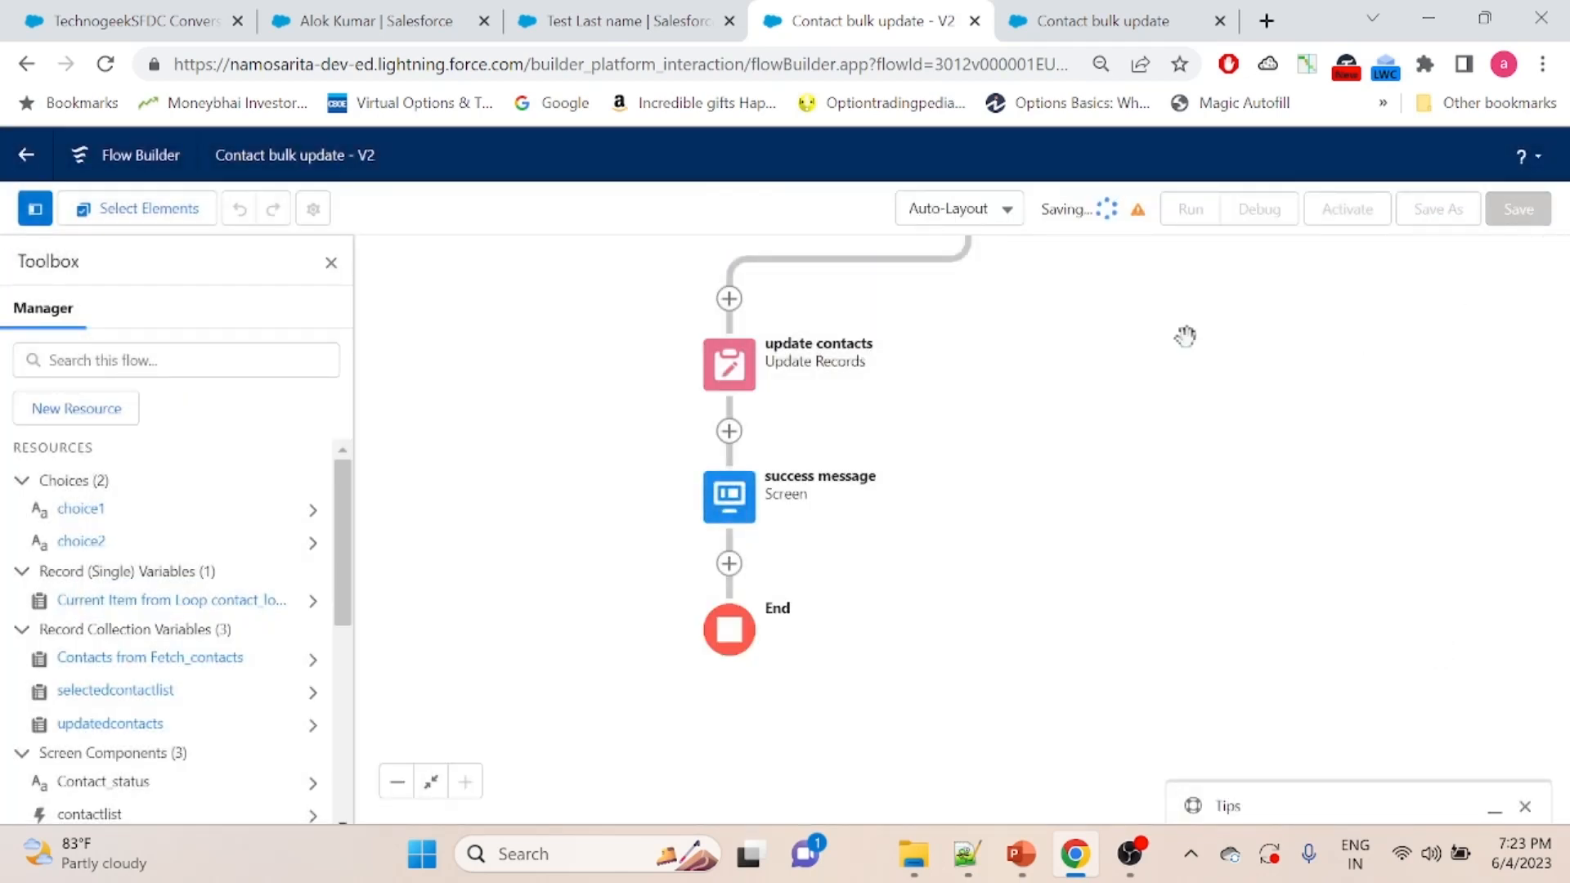
click(1340, 261)
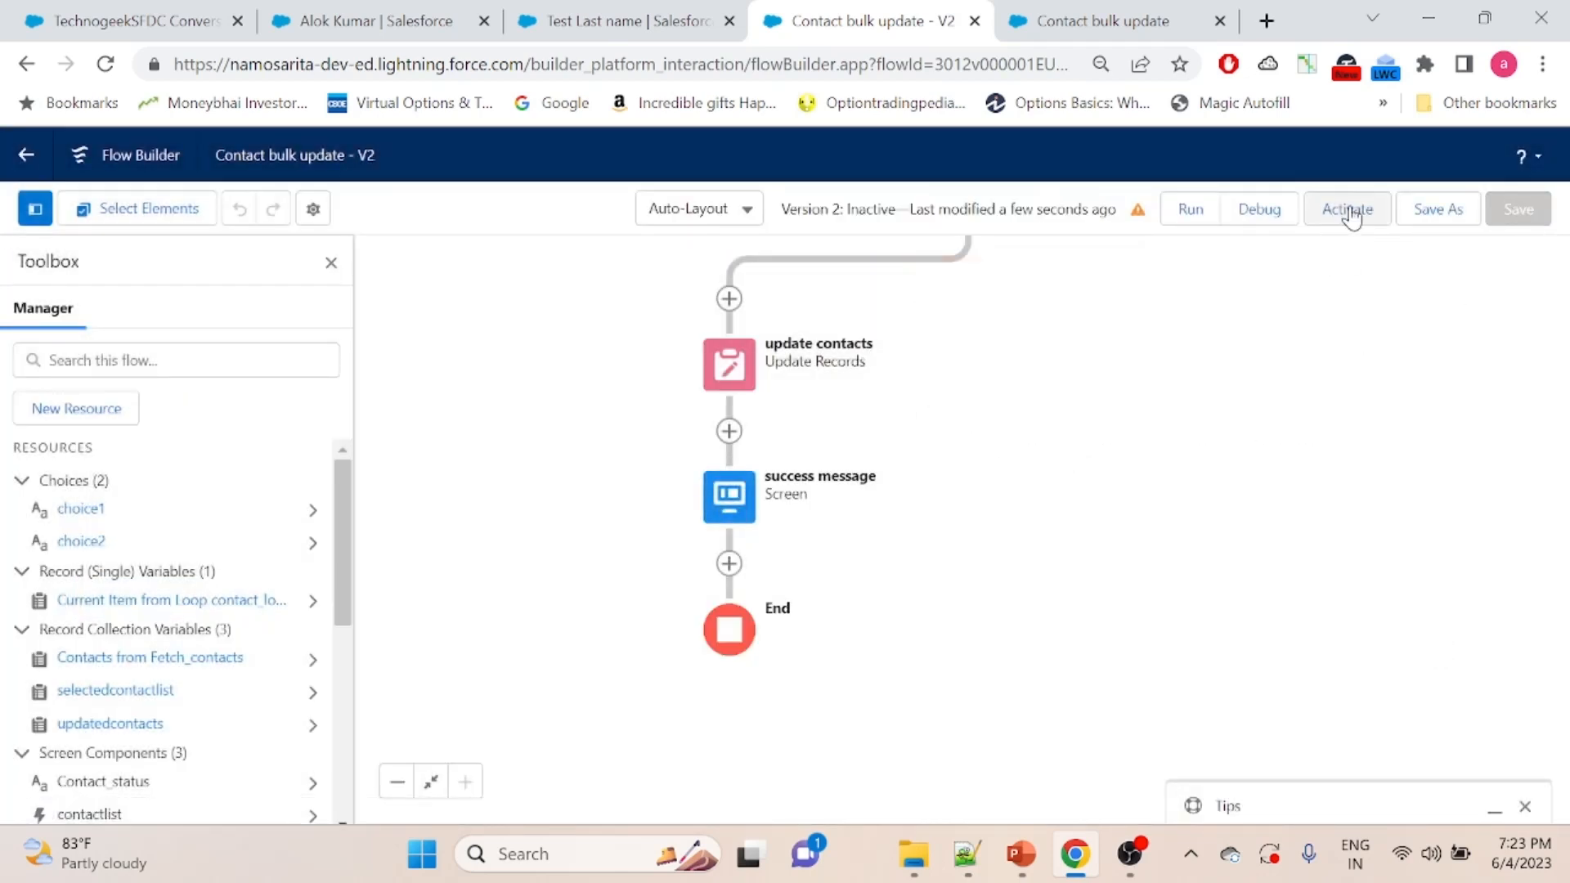
scroll(1287, 408, up, 2)
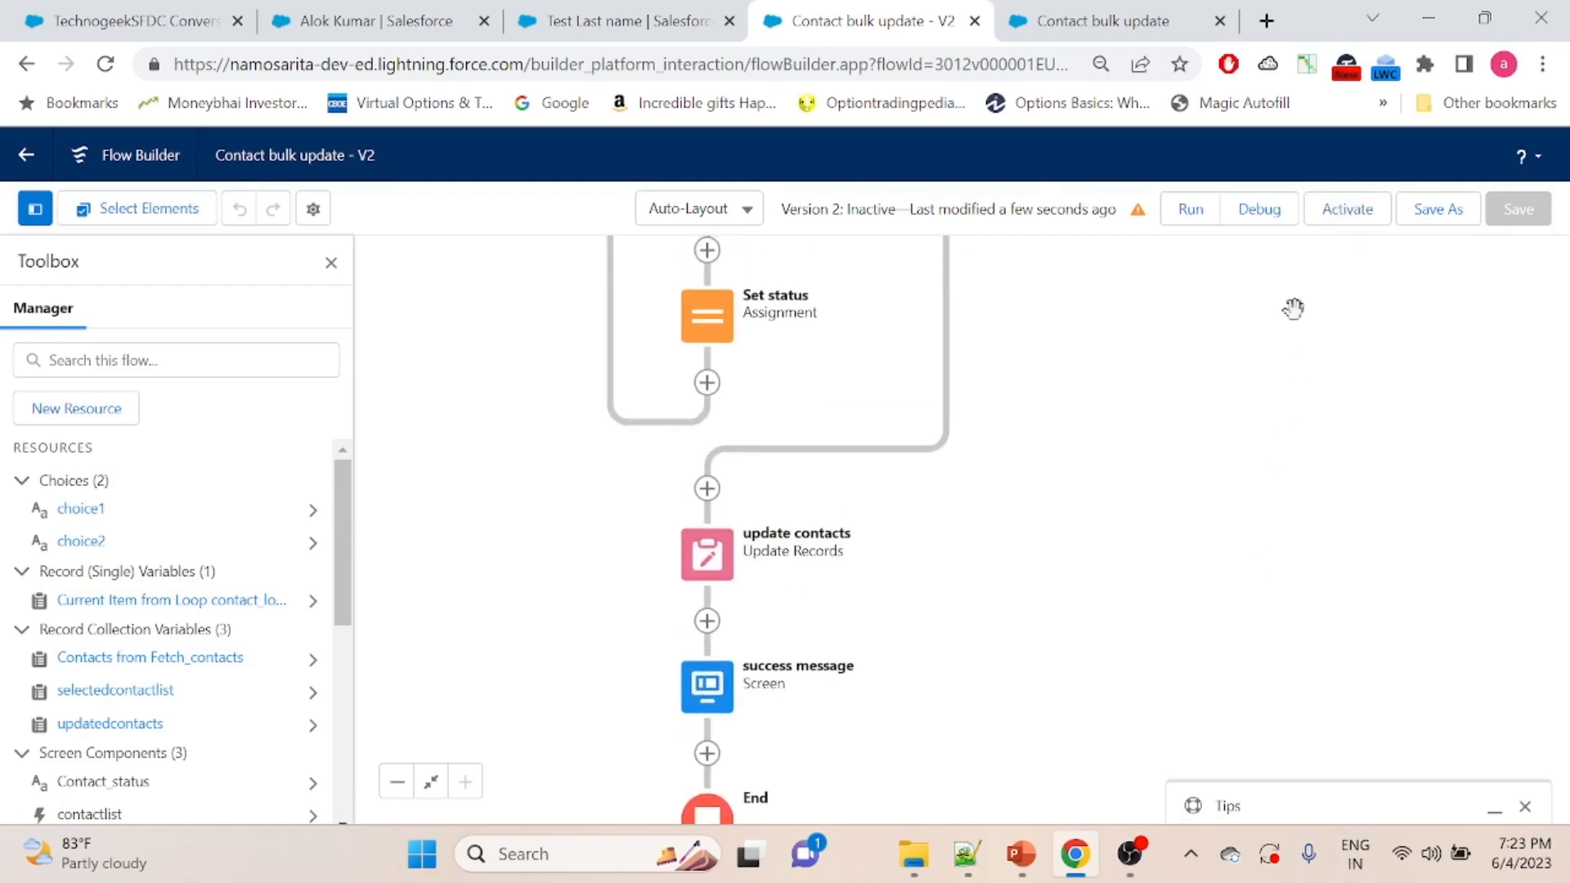
click(1369, 204)
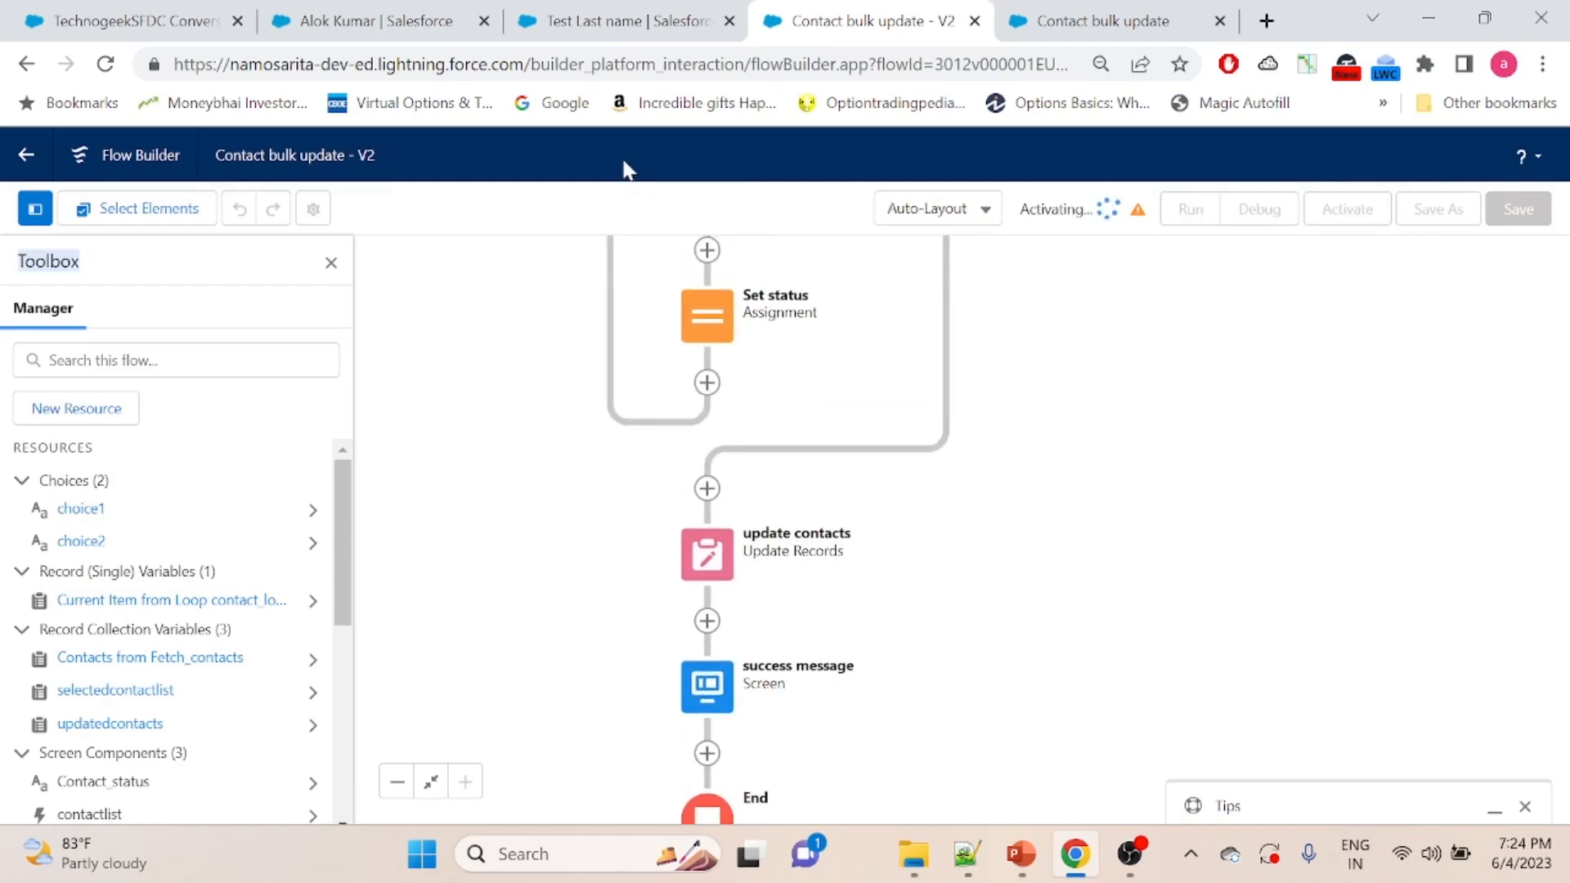
- Return to the TechnogeekSFDC Conversion account page and reload it
click(69, 1)
drag(1562, 465, 1567, 123)
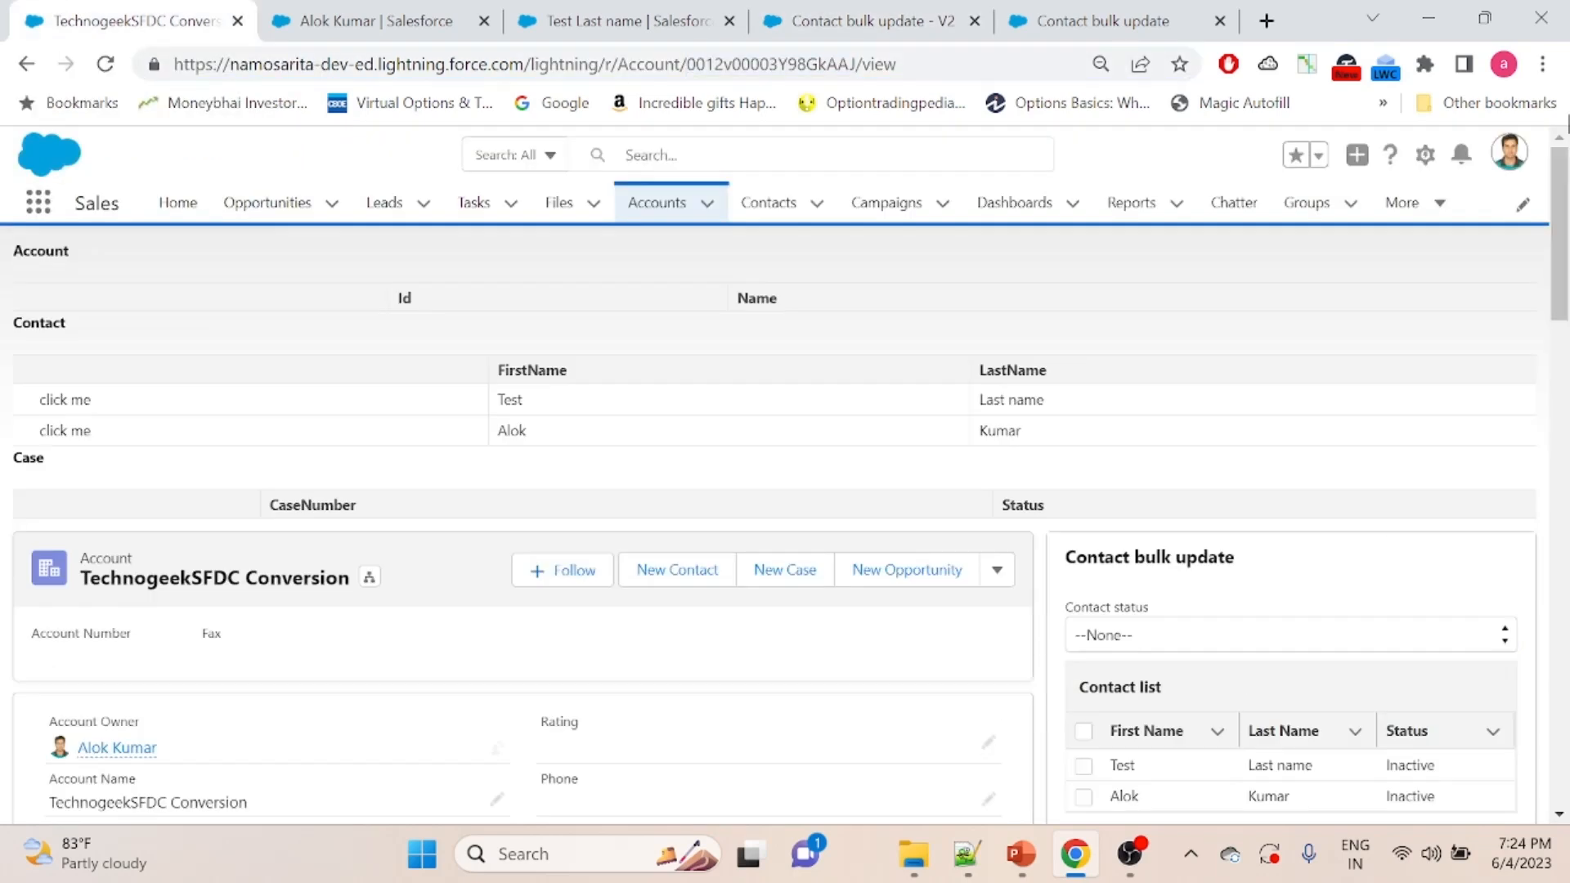
key(F5)
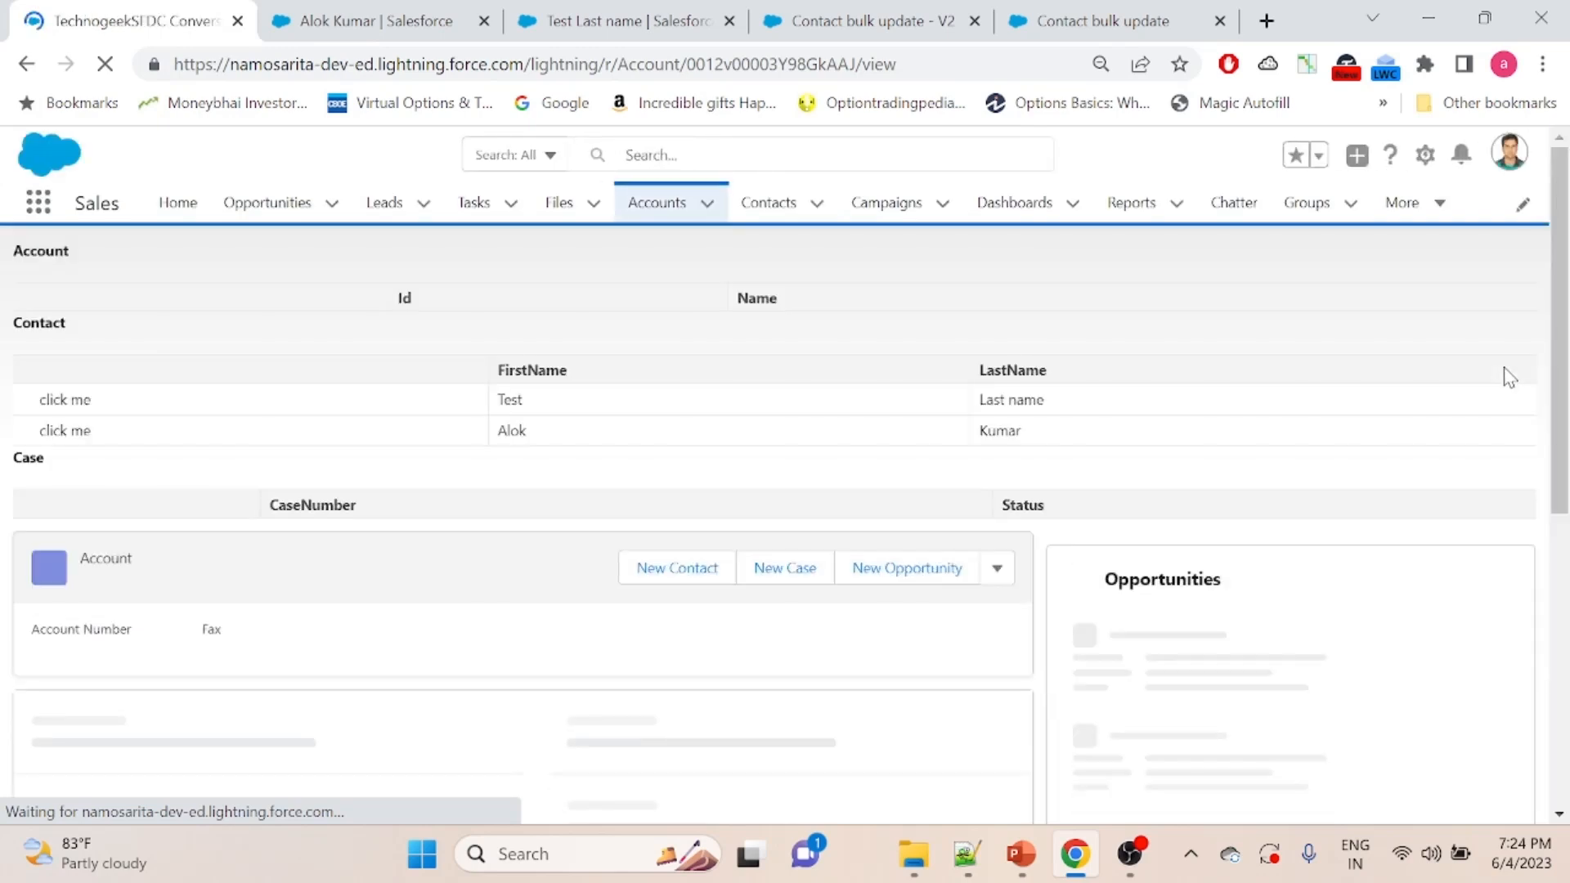
- In the embedded Contact bulk update flow, set the contact status to Active and select both listed contacts
scroll(1504, 321, down, 3)
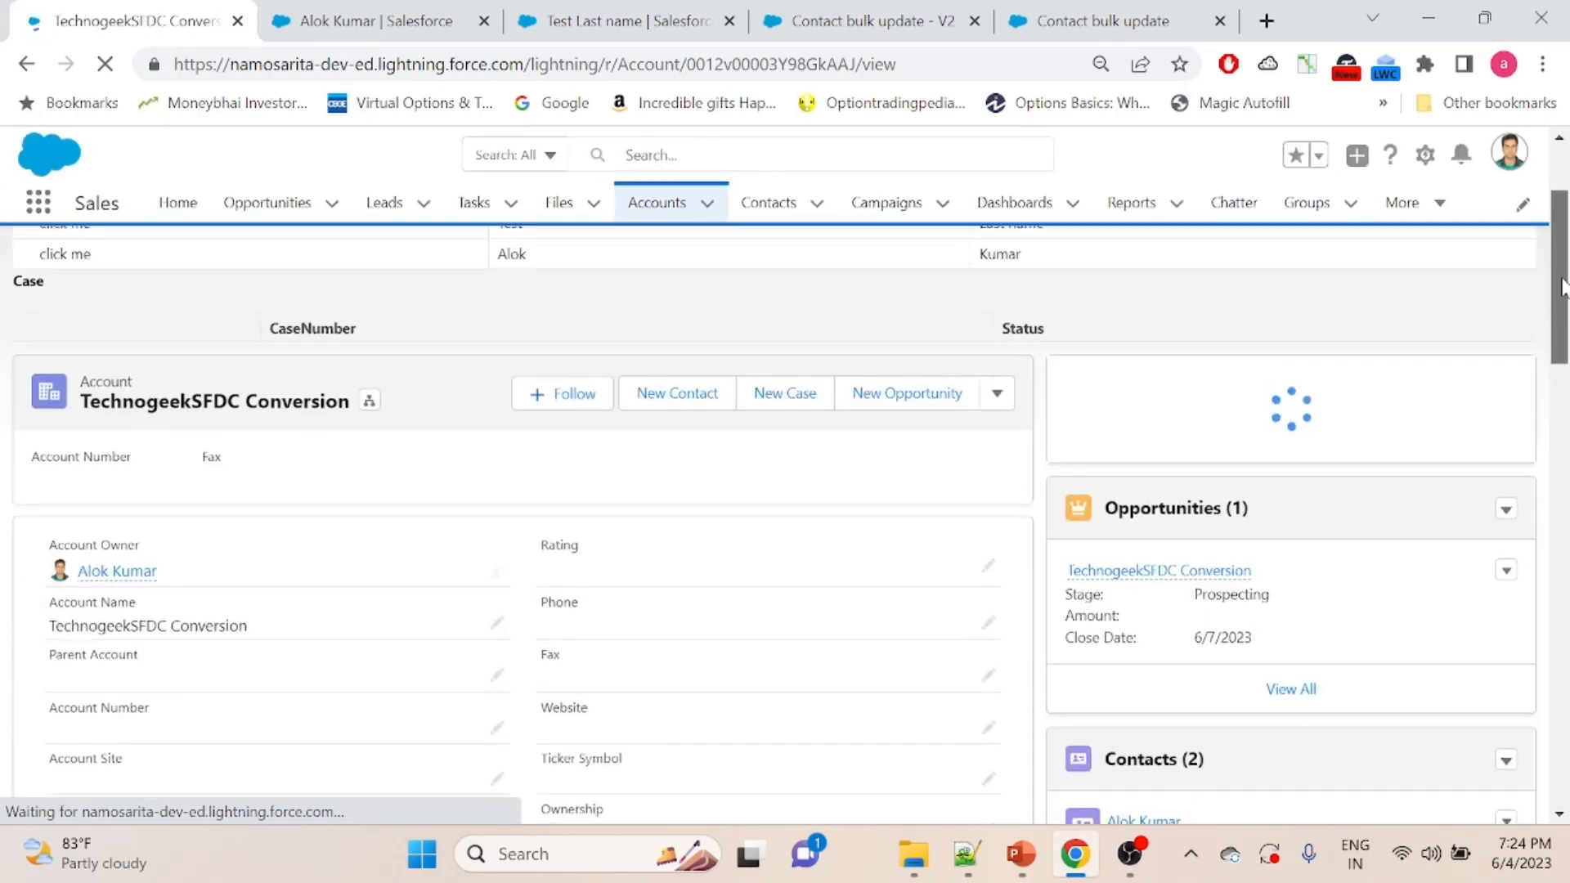
click(1154, 369)
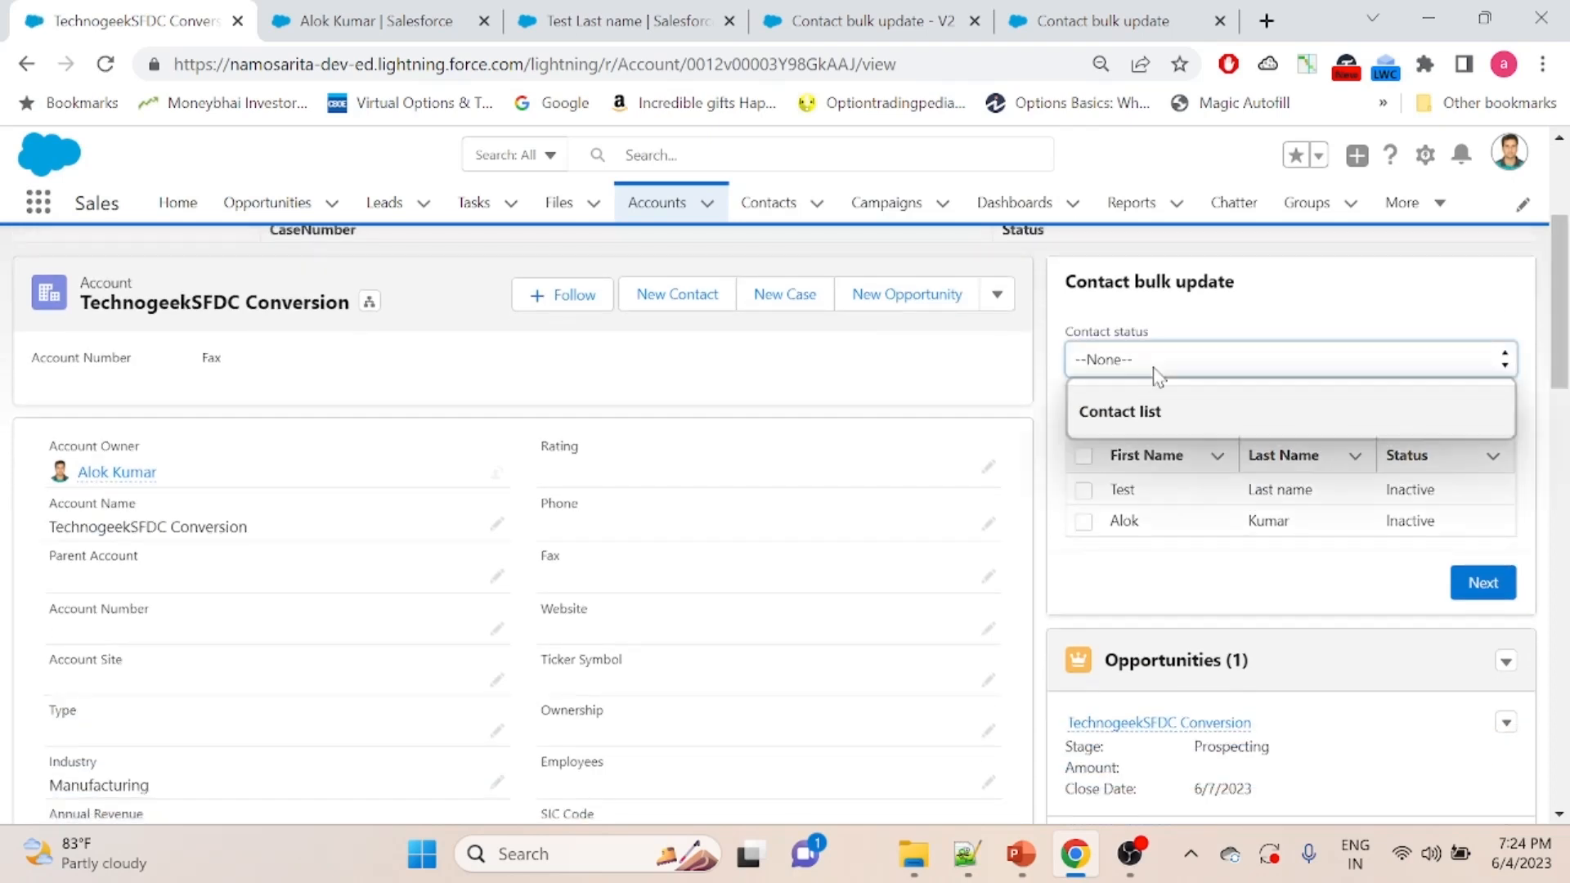
click(1137, 411)
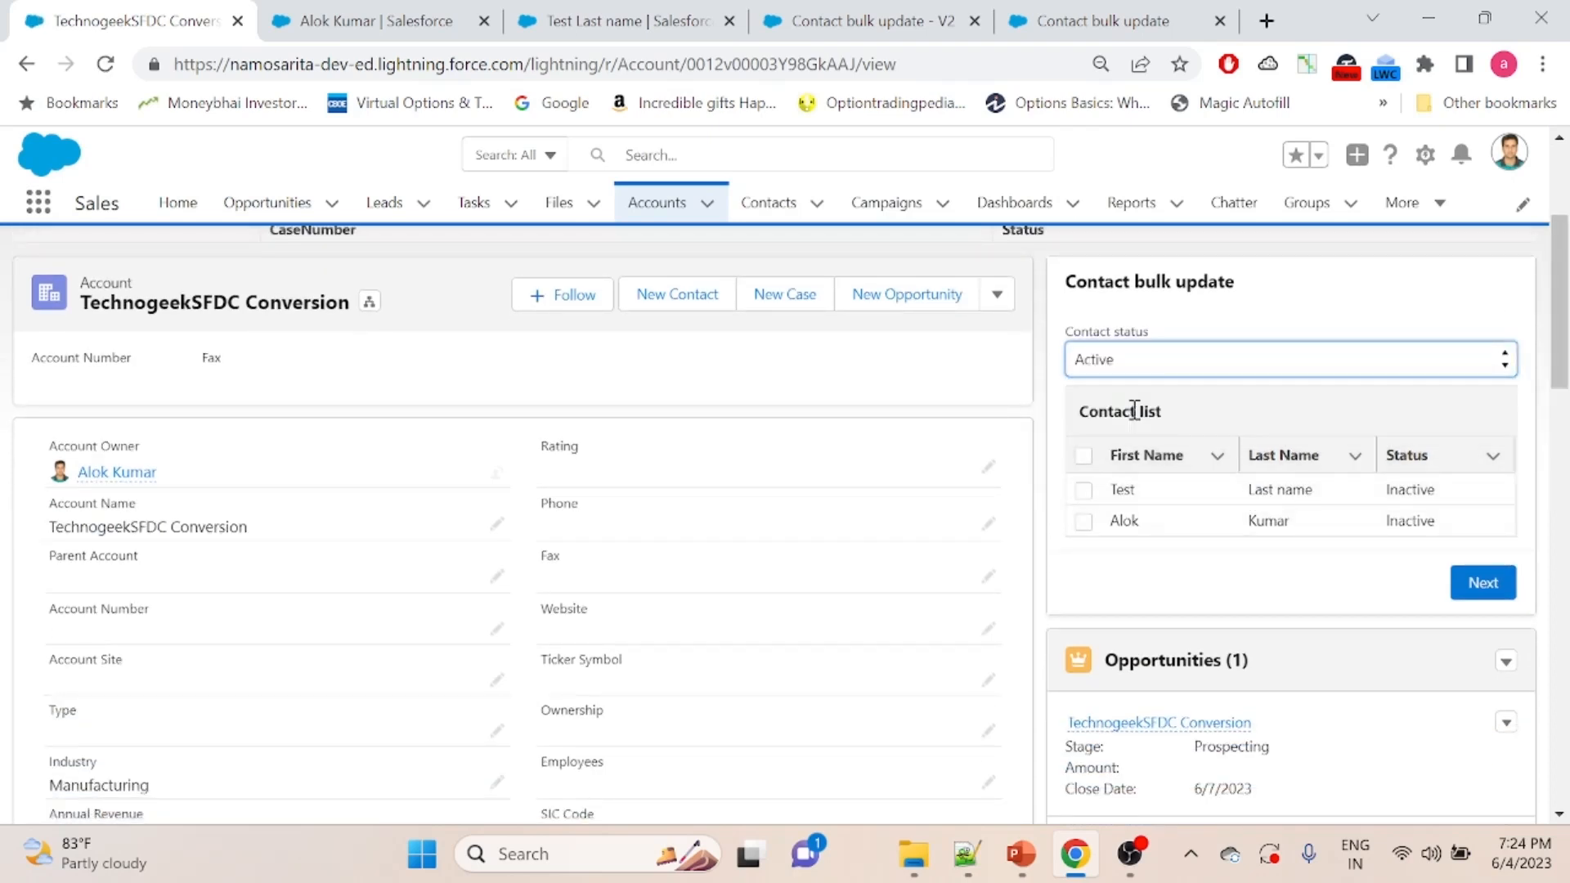
click(1090, 466)
click(1084, 457)
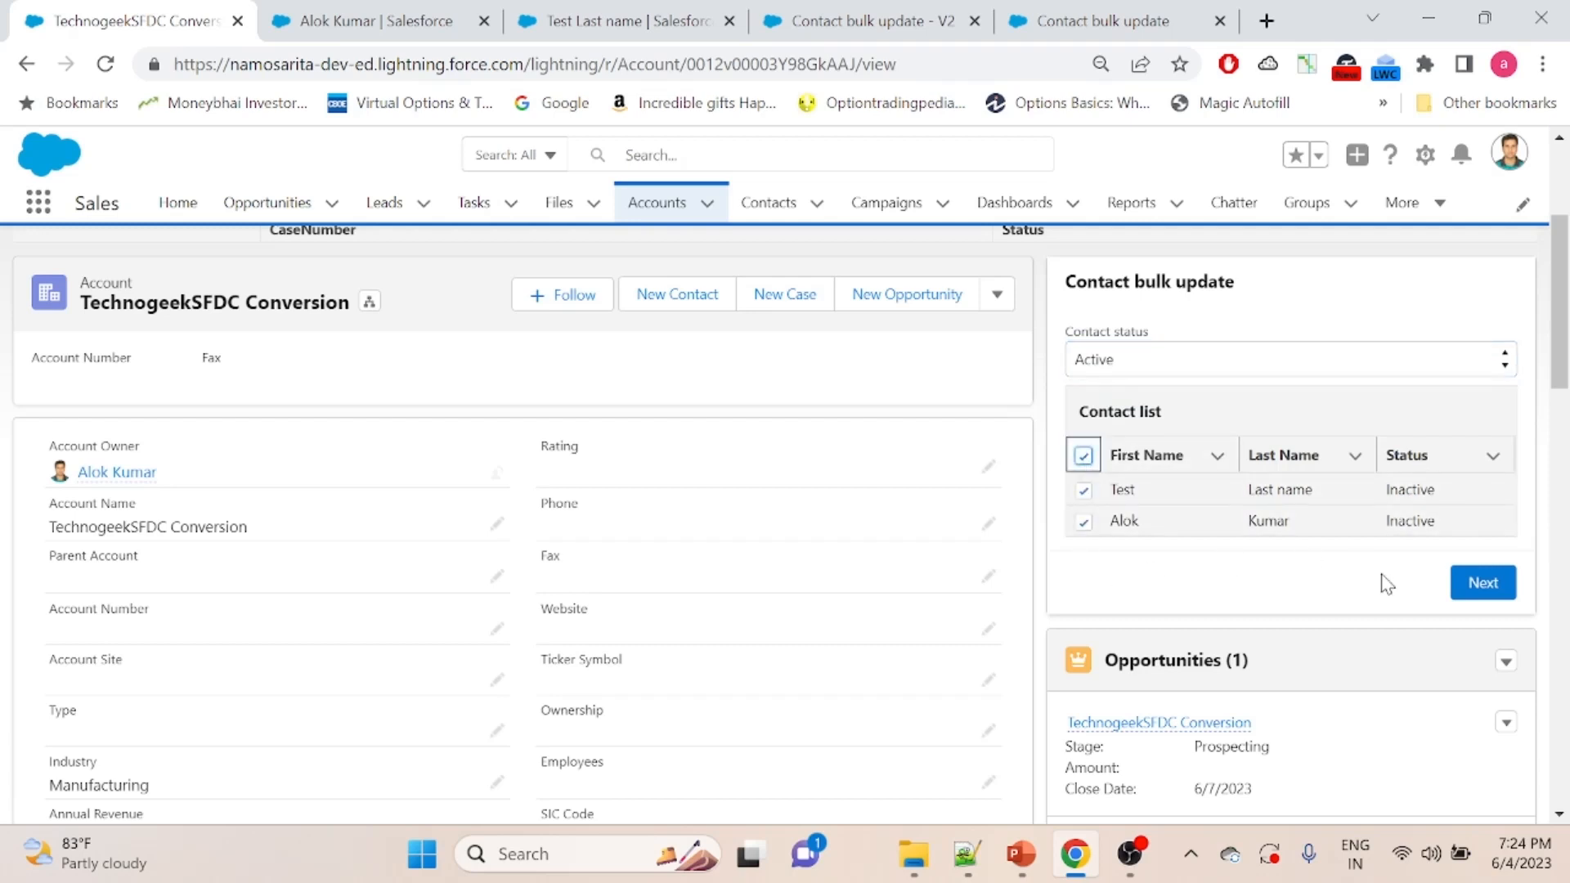
- Submit the contact status update, finish the success message screen, and check the Status column of the contact list
click(1490, 592)
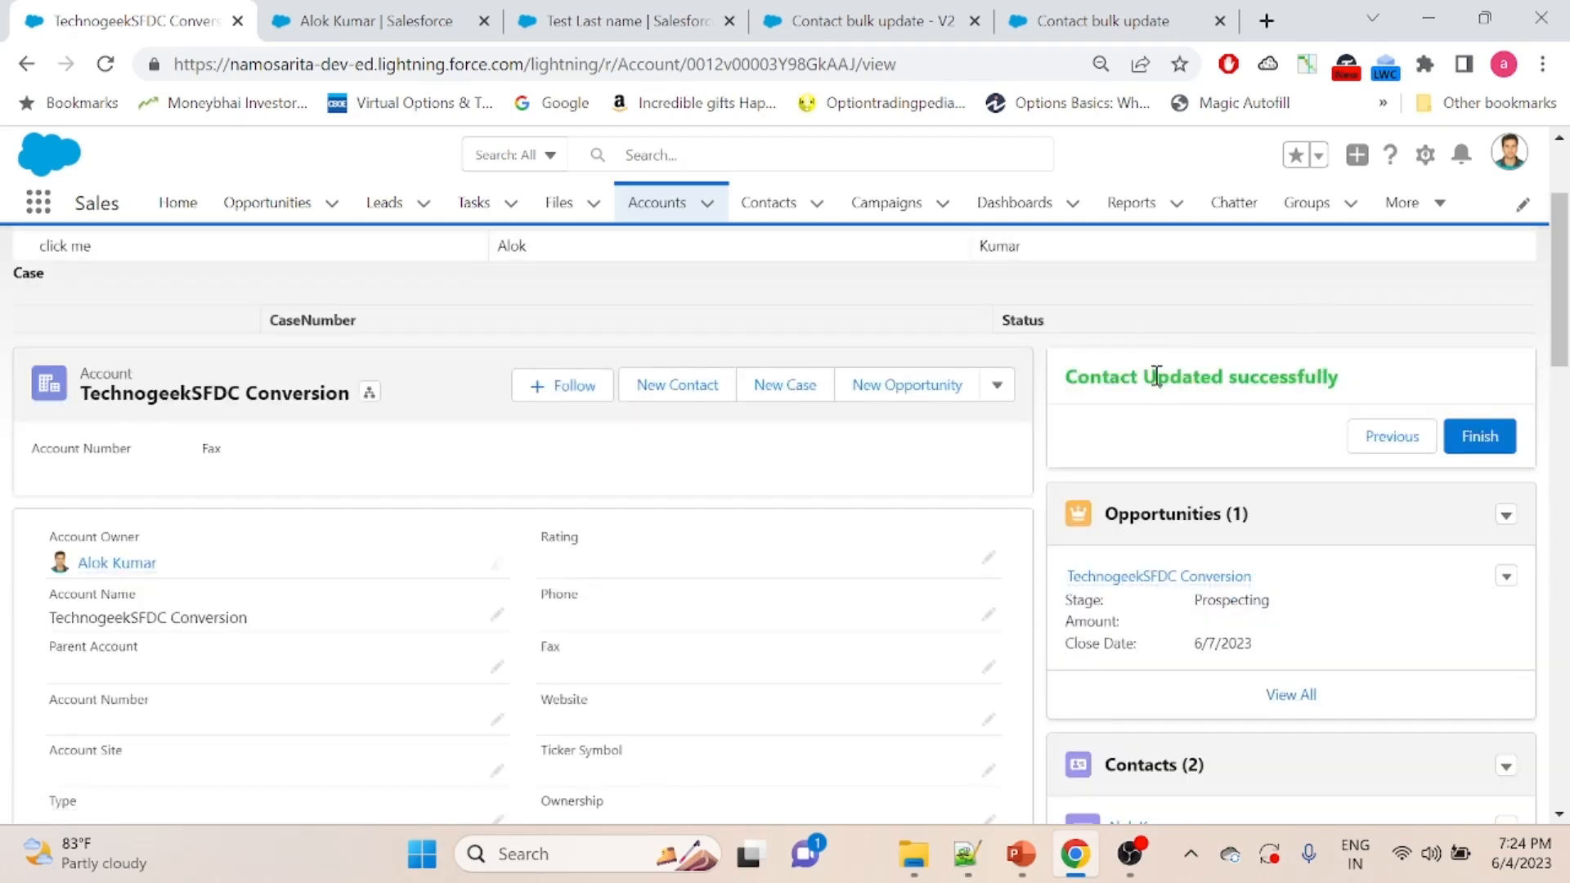
click(1482, 442)
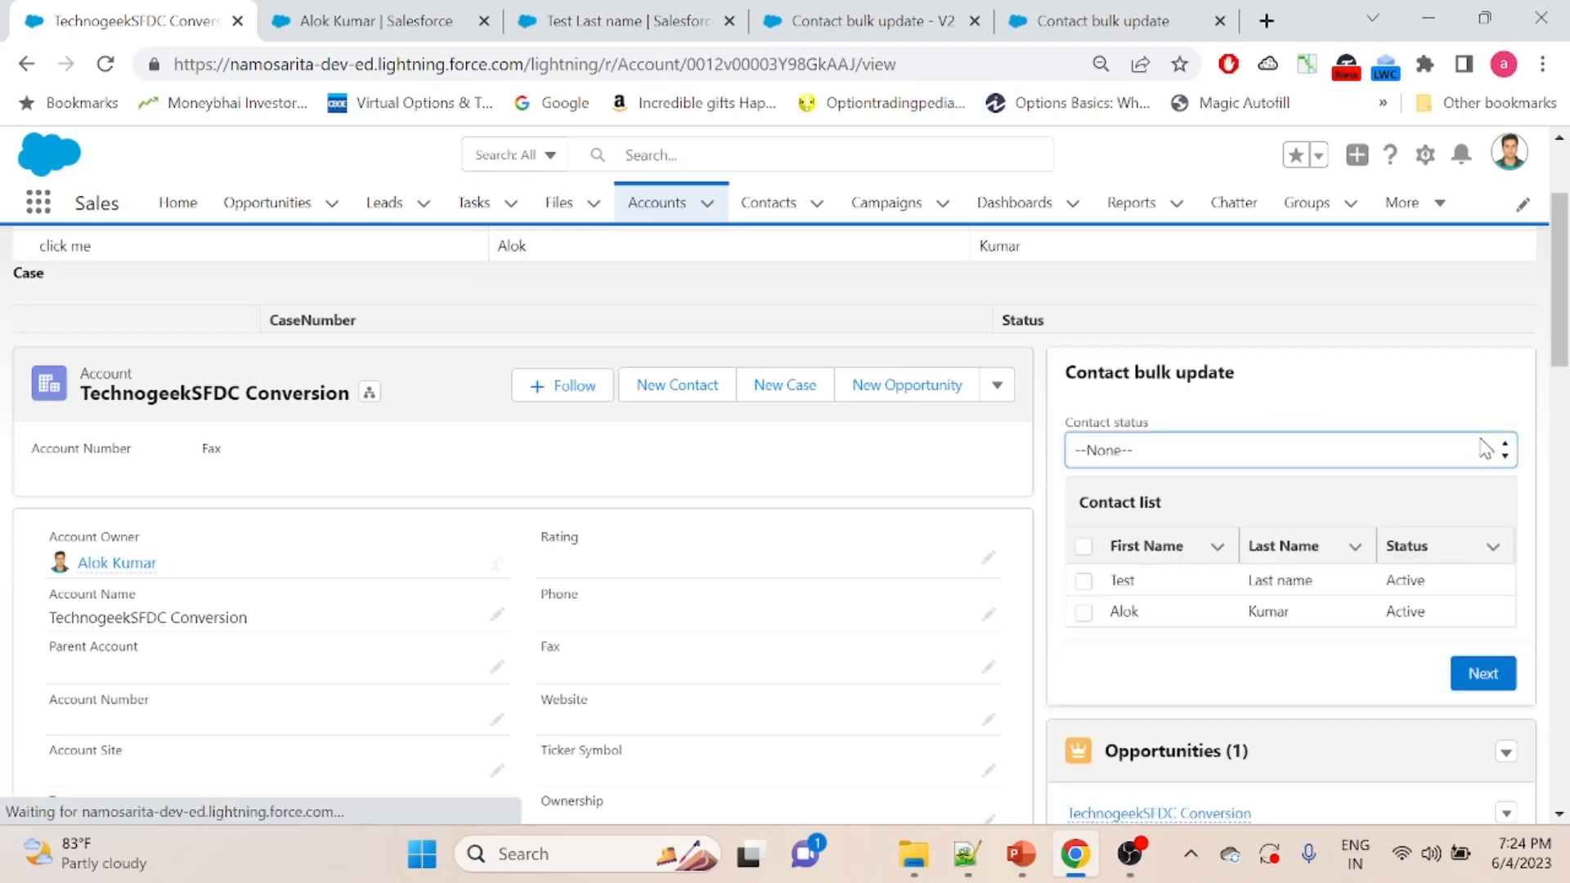
scroll(1486, 448, down, 1)
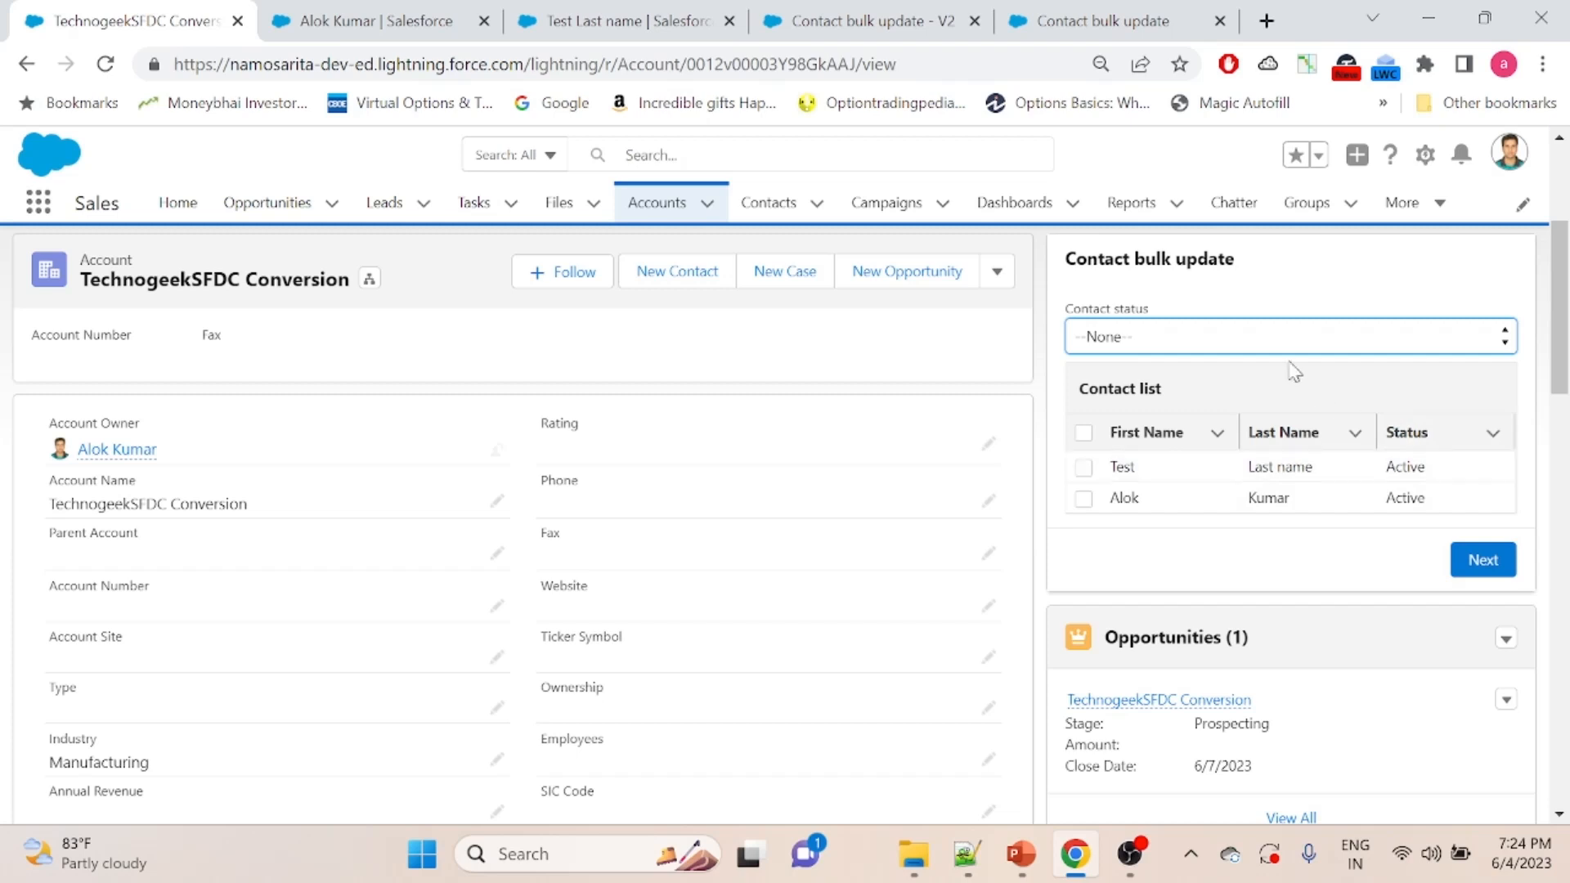
click(1259, 278)
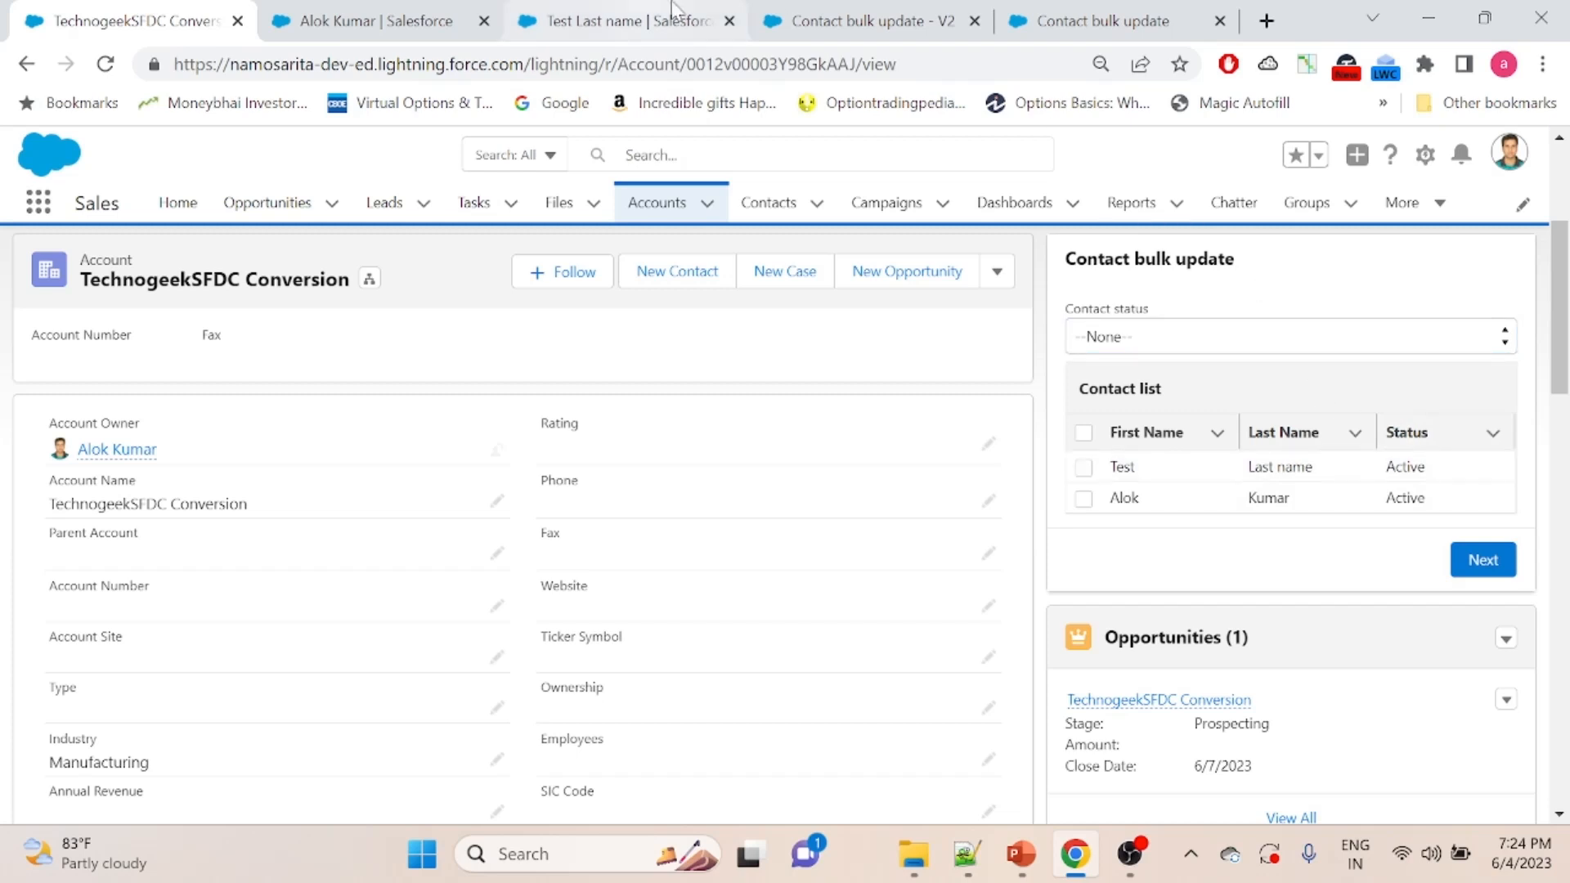
- Review the loop, assignment and update elements of the Contact bulk update flow in Flow Builder, and return to the account page
click(855, 16)
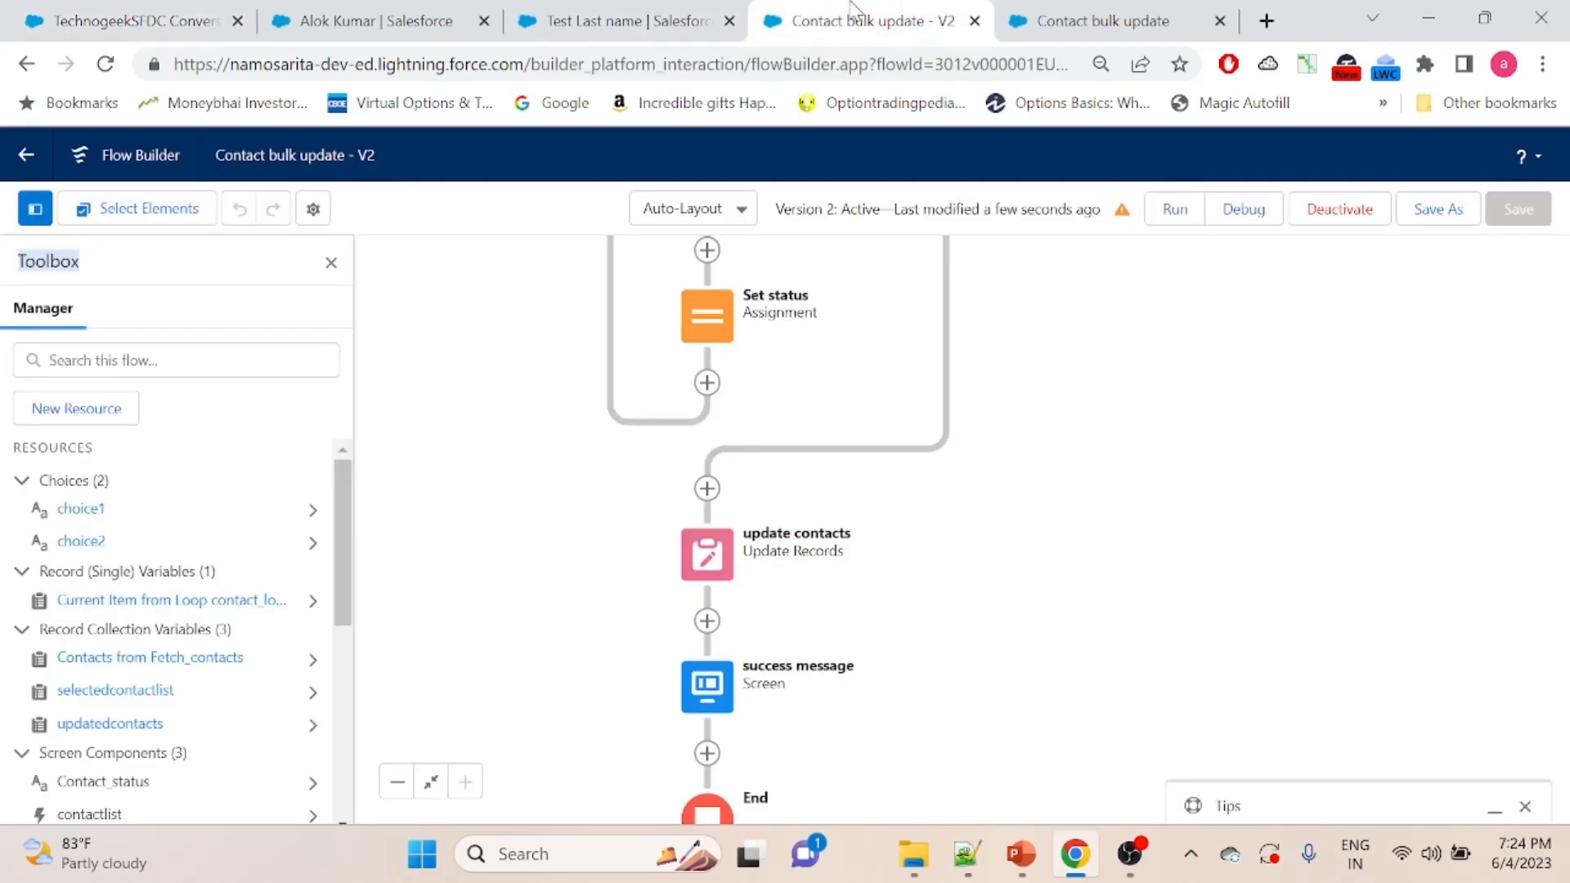
drag(1183, 414, 1244, 605)
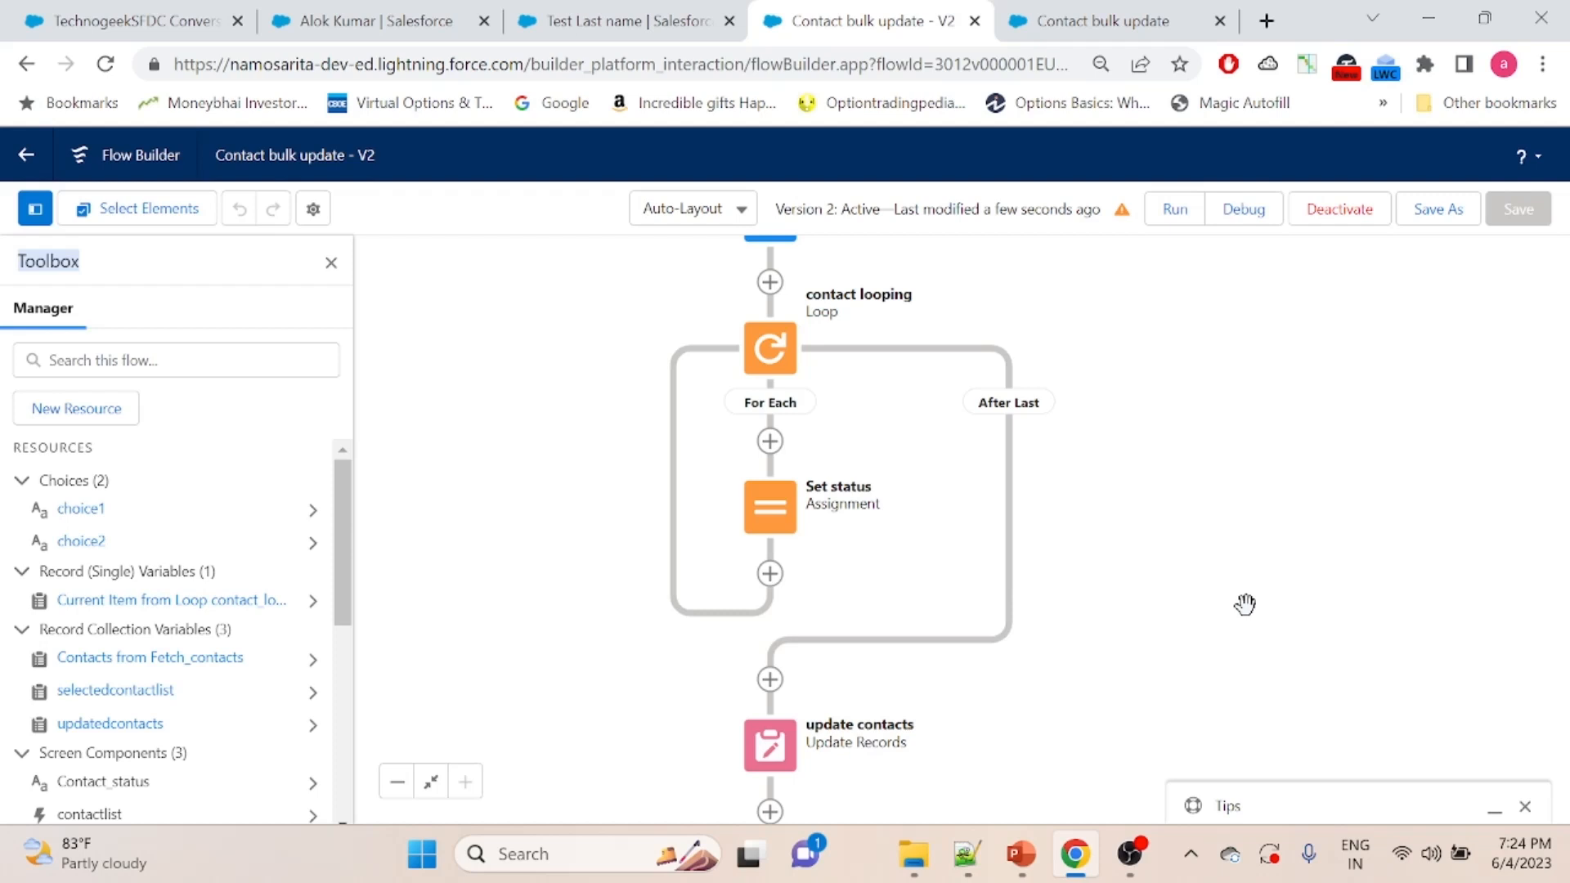
click(138, 18)
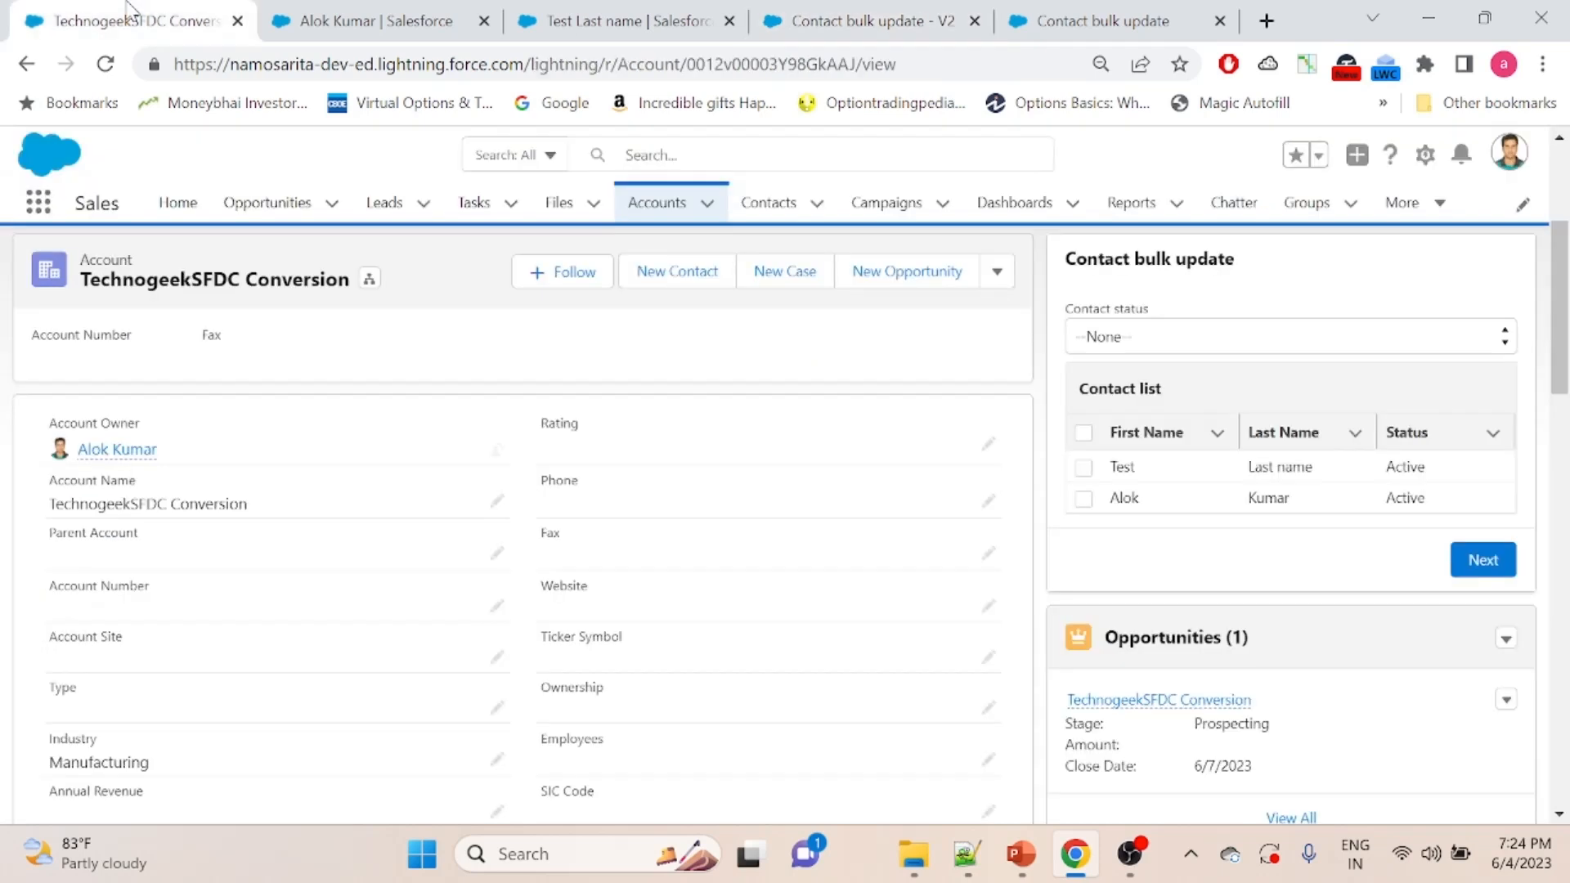